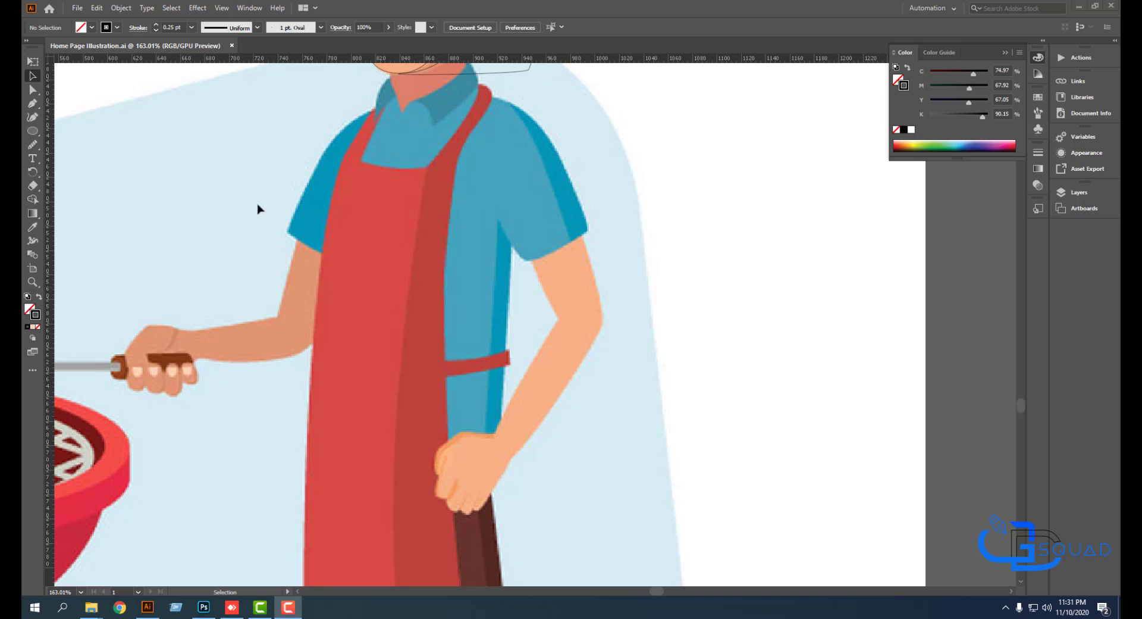
left_click_drag(230, 165, 393, 340)
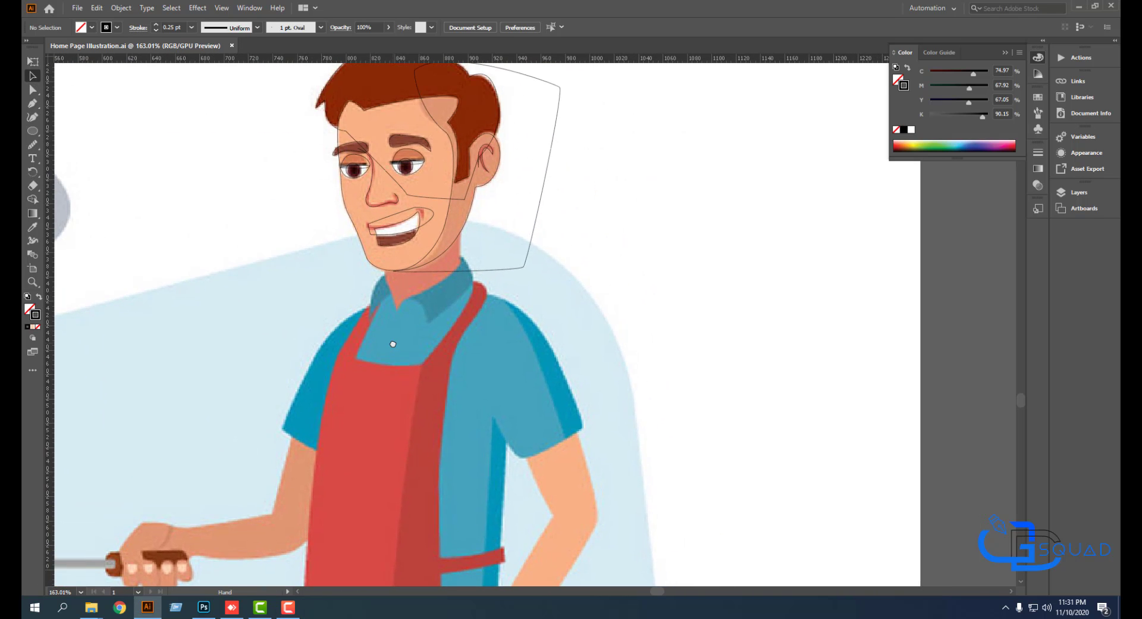
left_click_drag(425, 217, 424, 265)
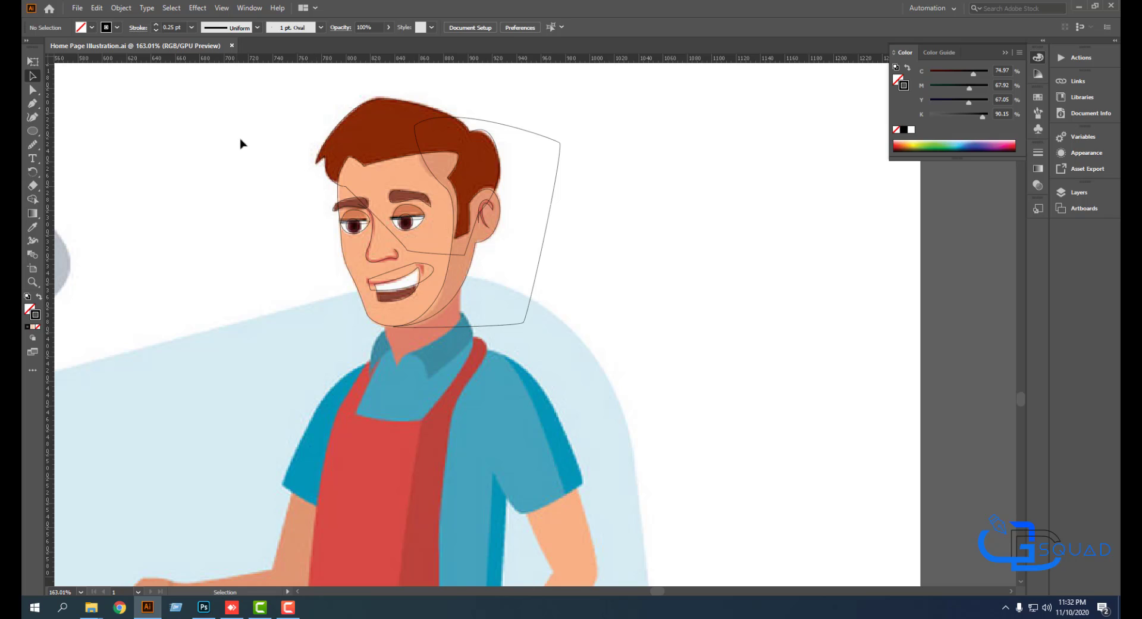
left_click_drag(241, 116, 590, 295)
left_click(681, 256)
left_click_drag(482, 354, 507, 316)
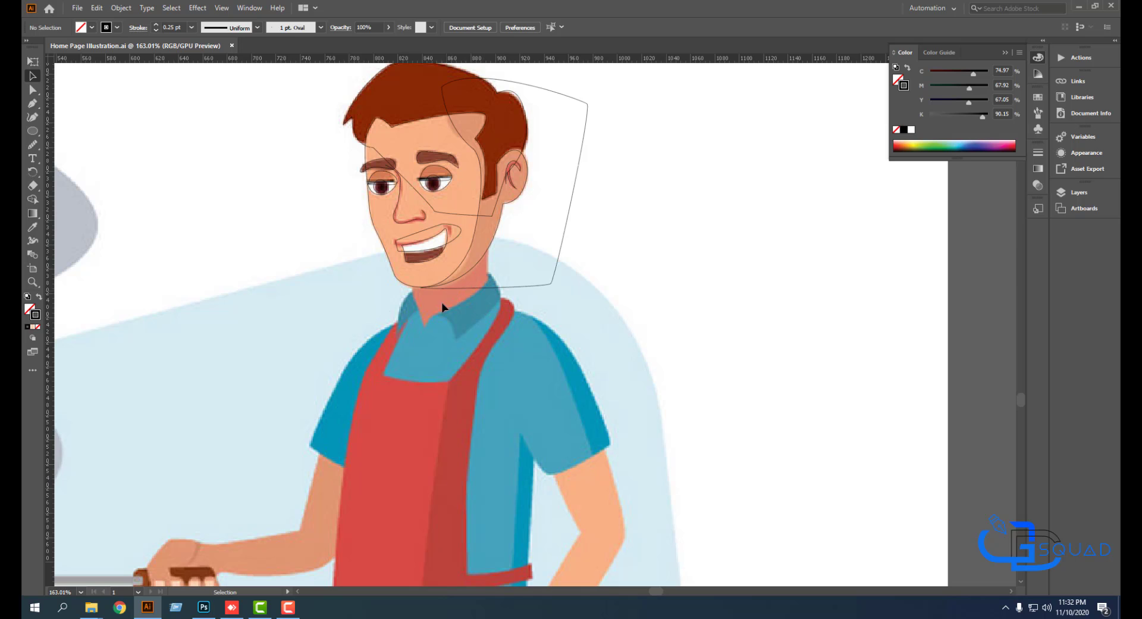
Step: Trace the neck's left edge with the Pen tool, from just above the chin line down to the collar's V-shaped tip
scroll(449, 265, "down", 3)
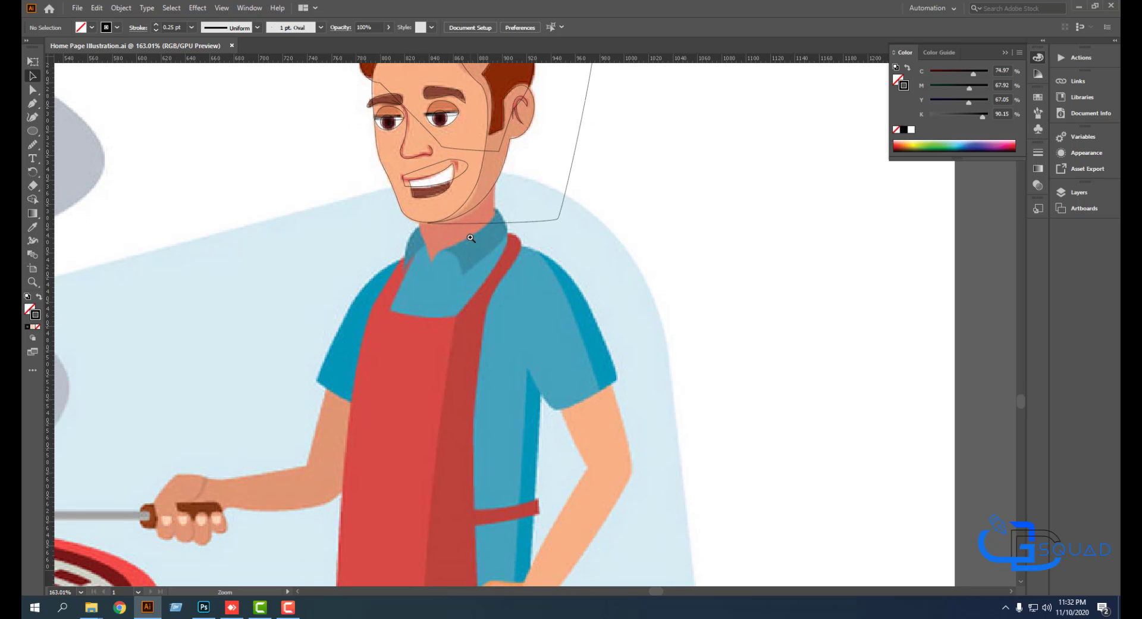
left_click_drag(470, 238, 652, 445)
left_click_drag(470, 264, 500, 302)
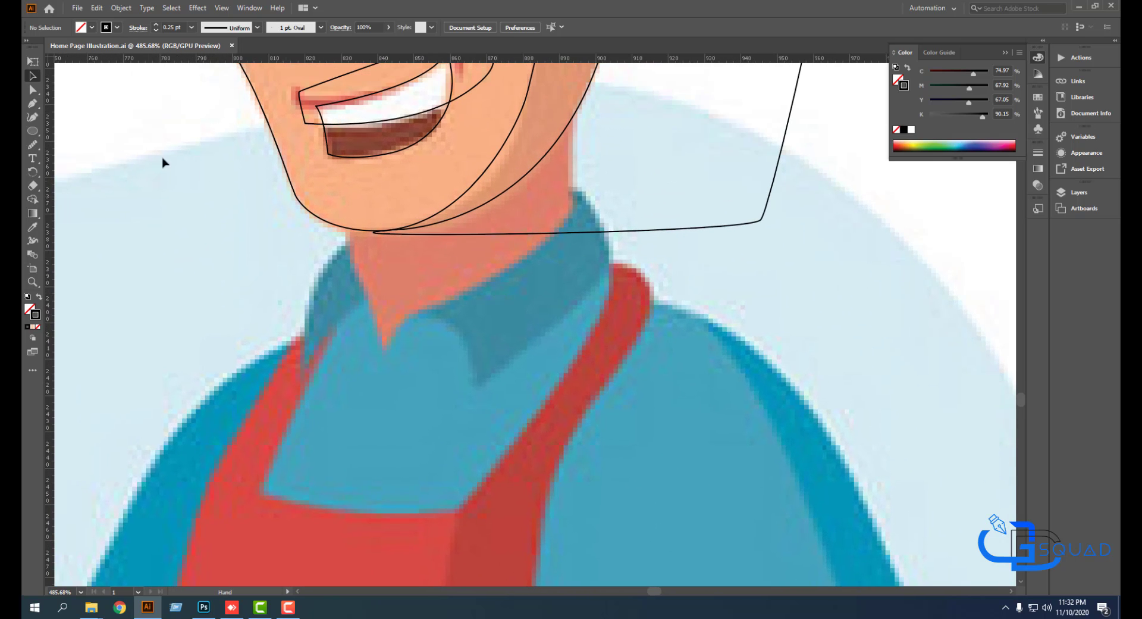
left_click(32, 104)
left_click(335, 210)
left_click(355, 257)
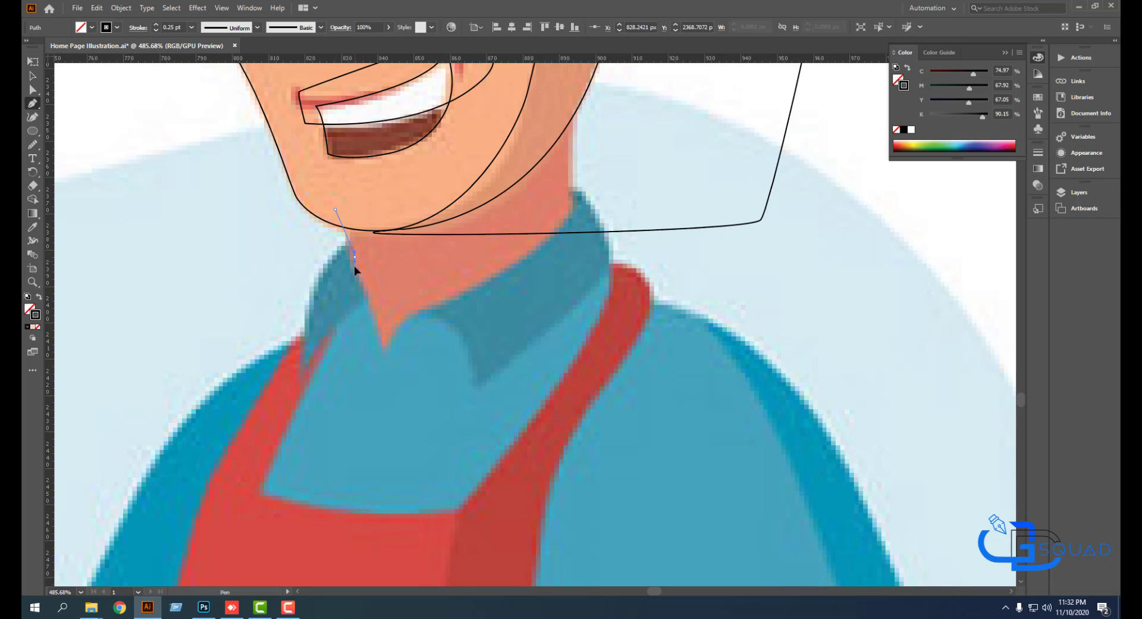
left_click_drag(382, 343, 382, 367)
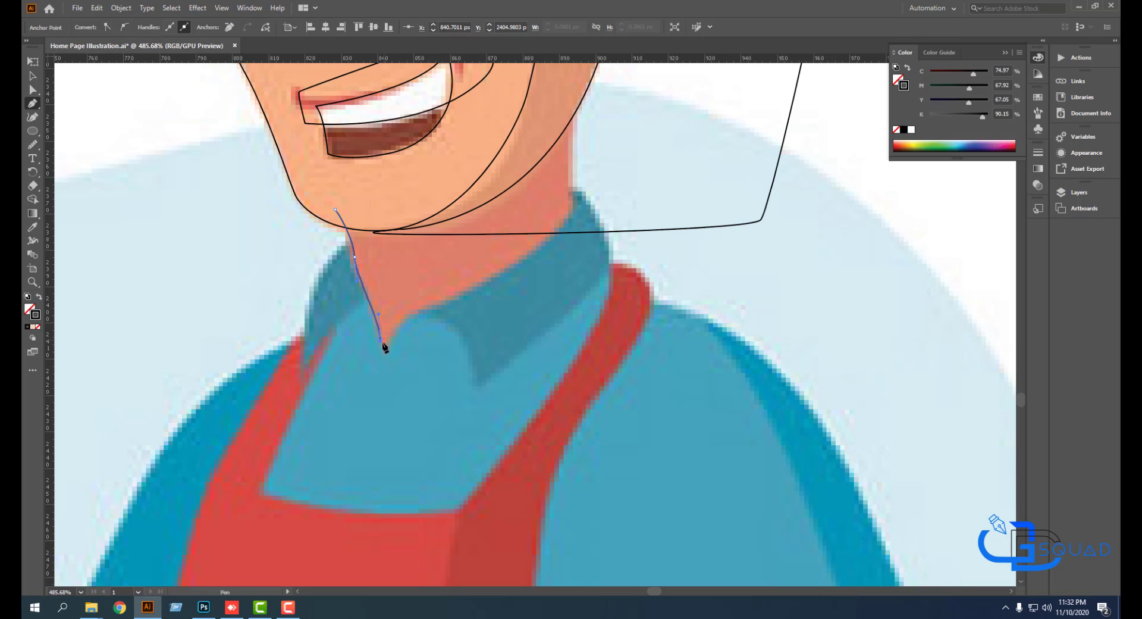
left_click_drag(392, 324, 453, 388)
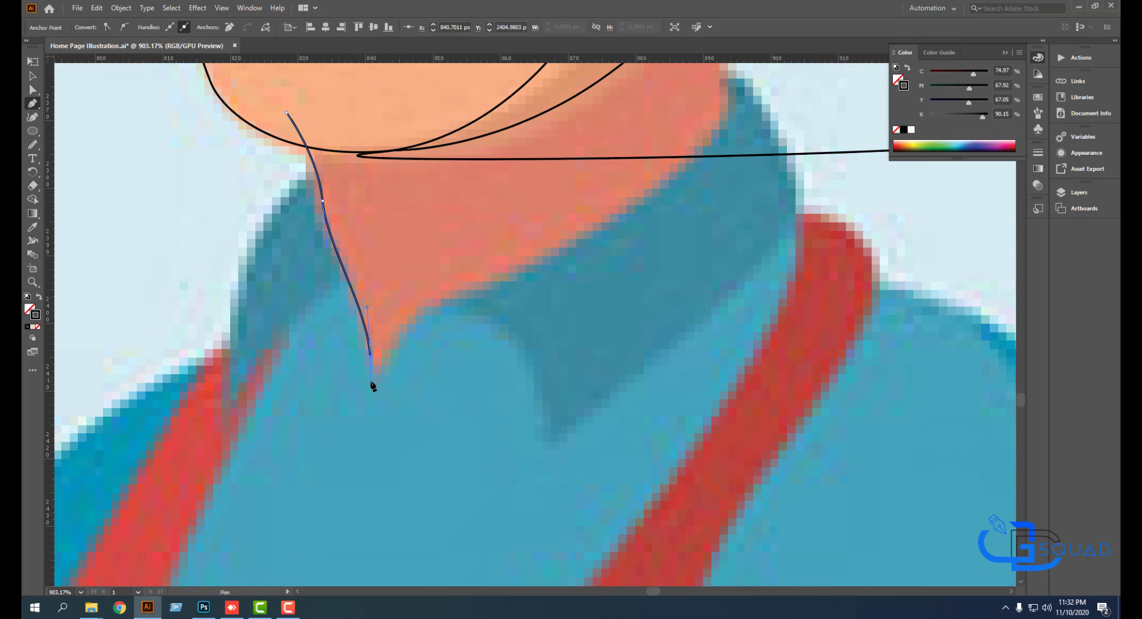
left_click(375, 382)
Step: Continue the neck path in a curve along the collar opening up to the neck's right corner, ending in a corner point
left_click_drag(556, 260, 573, 251)
left_click_drag(573, 277, 430, 476)
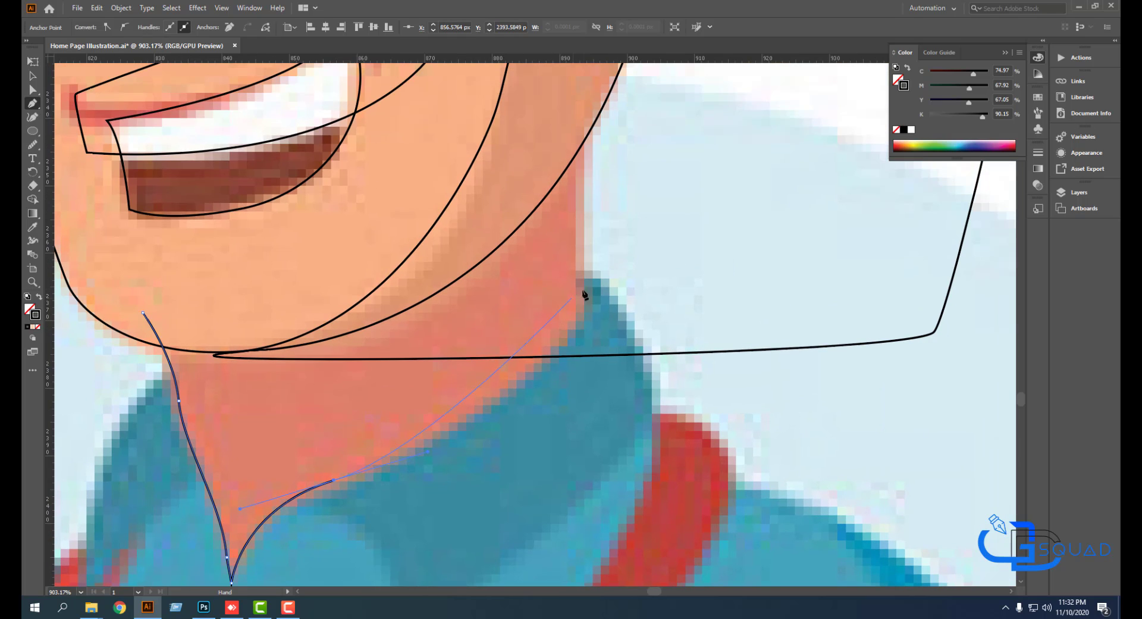
left_click_drag(587, 284, 597, 210)
key("alt")
left_click(588, 280, "alt")
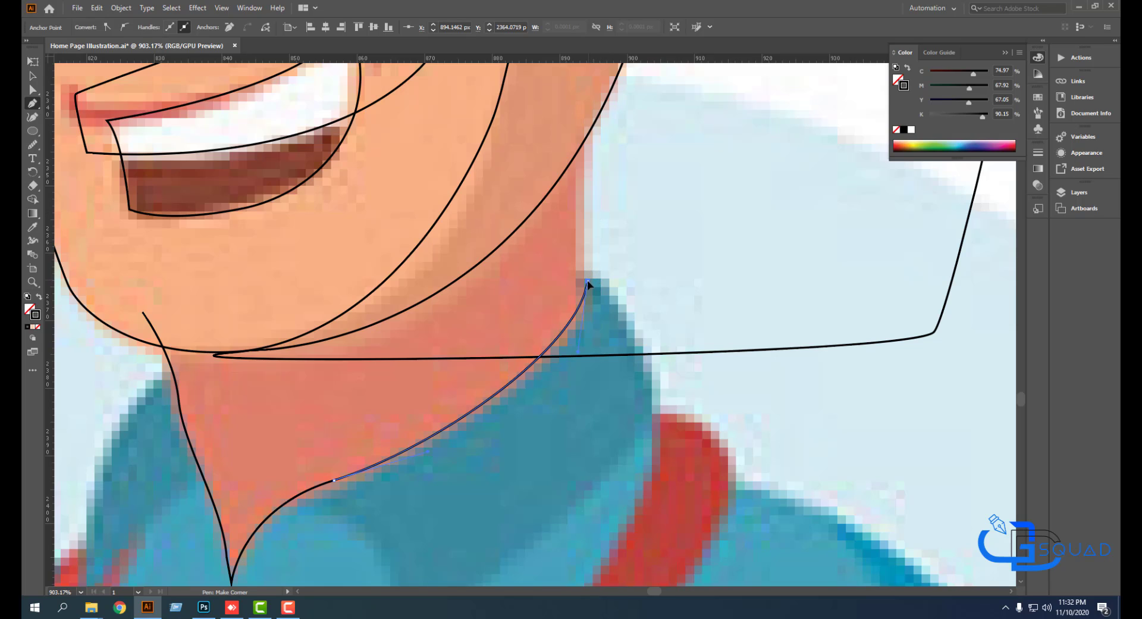
key("ctrl")
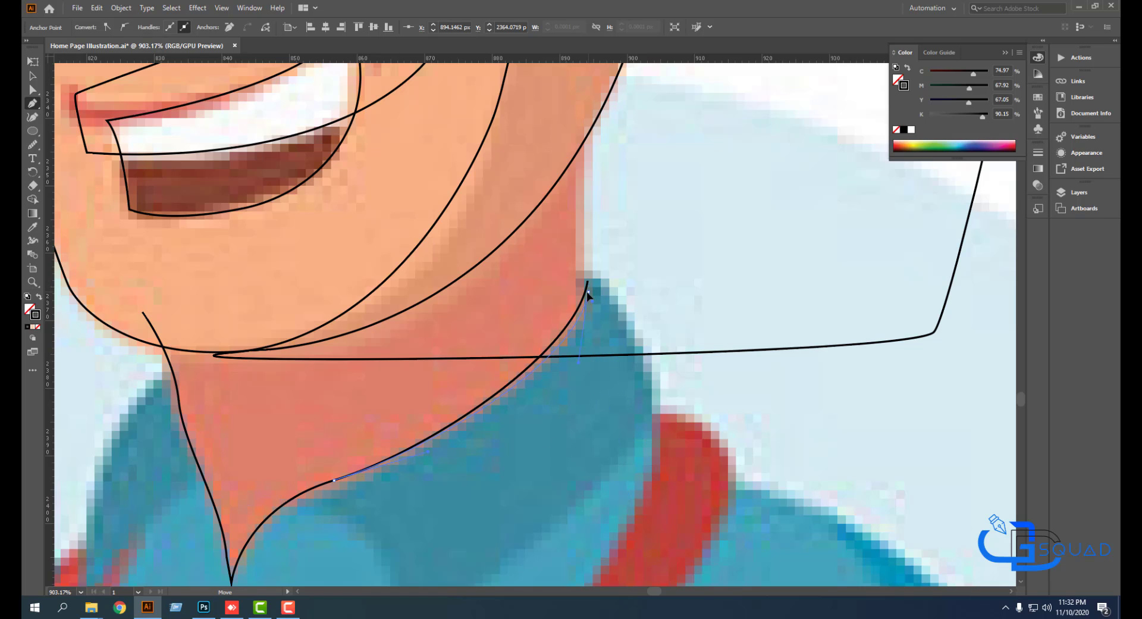
Step: Refine the neck's right corner, trace the right edge up past the jawline, close the neck path and deselect it
left_click_drag(587, 290, 578, 173)
scroll(593, 104, "up", 3)
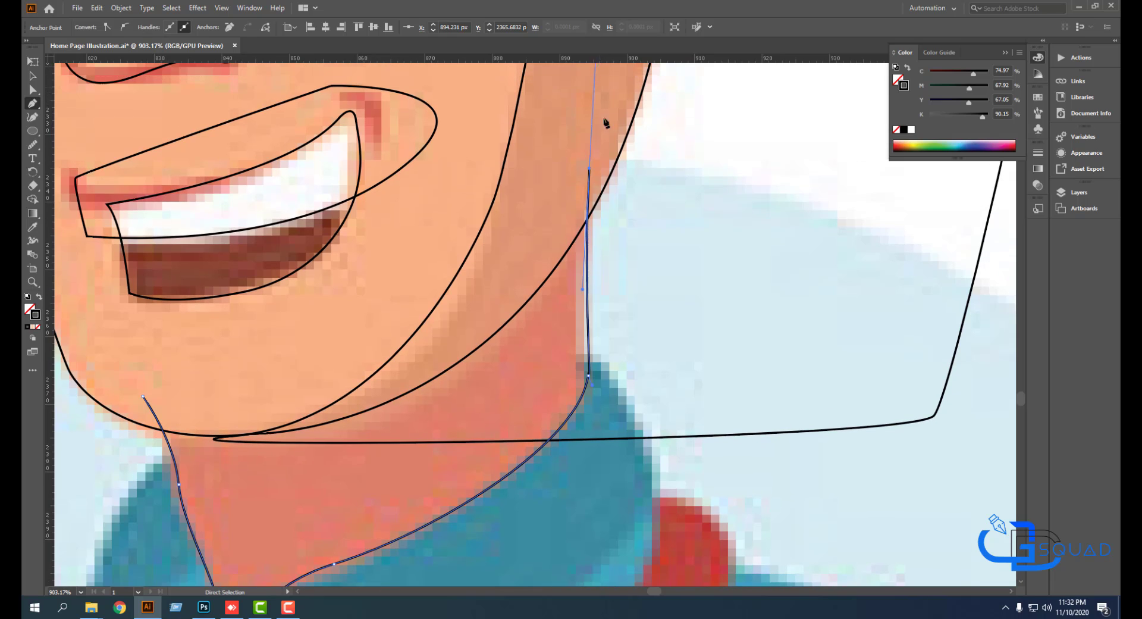
left_click_drag(575, 203, 581, 122)
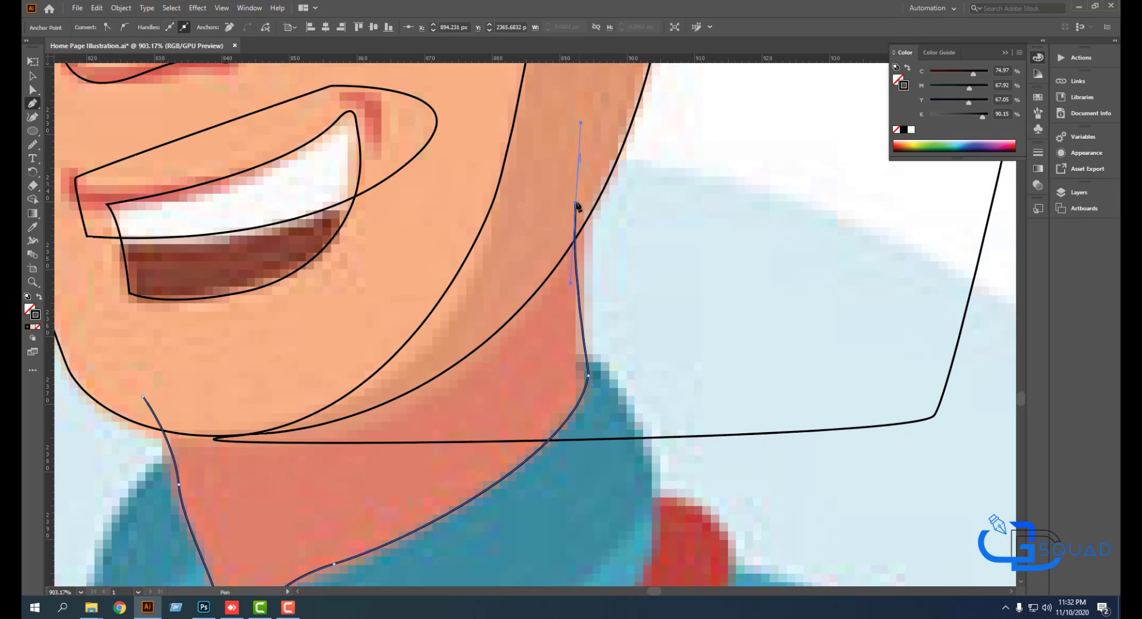
left_click(576, 203)
scroll(387, 297, "left", 3)
scroll(387, 298, "down", 1)
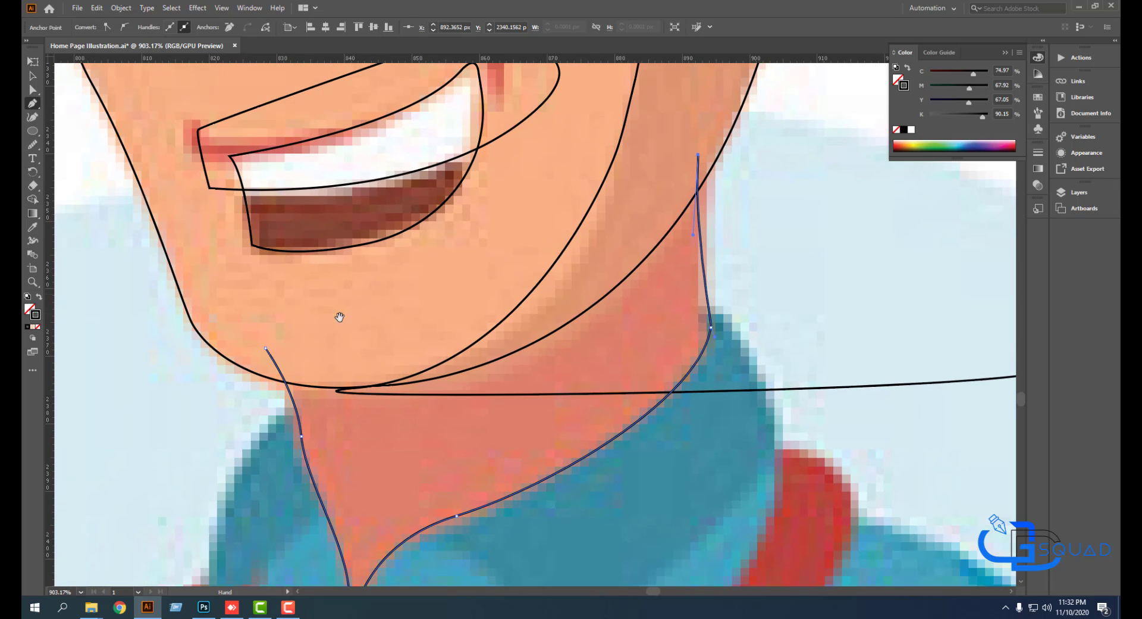
left_click(267, 349)
scroll(410, 476, "down", 8)
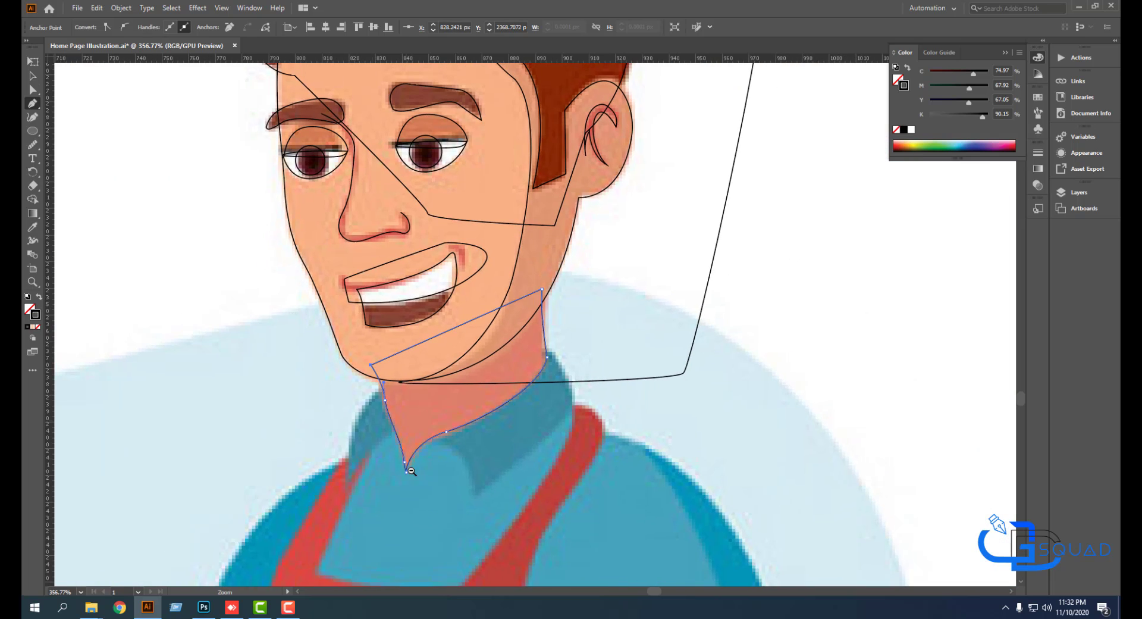
left_click_drag(421, 510, 426, 277)
left_click(34, 77)
left_click(195, 119)
Step: Start the shirt path with the Pen tool, tracing the left sleeve's hem from its outer corner to the apron edge
left_click_drag(415, 222, 549, 367)
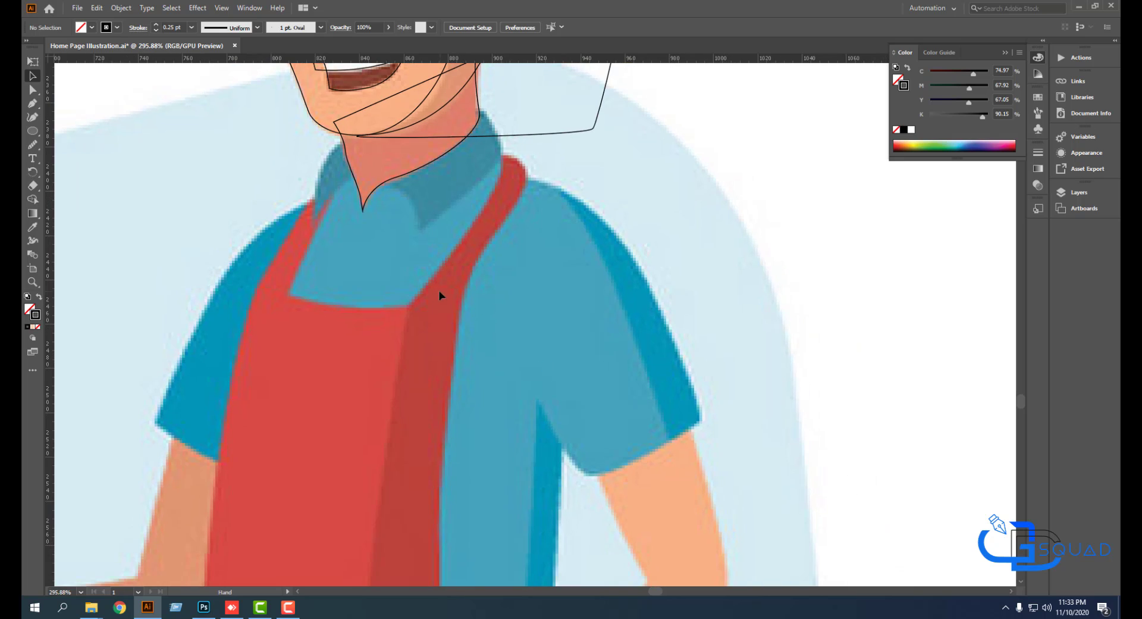
left_click_drag(449, 337, 398, 375)
left_click_drag(508, 332, 577, 237)
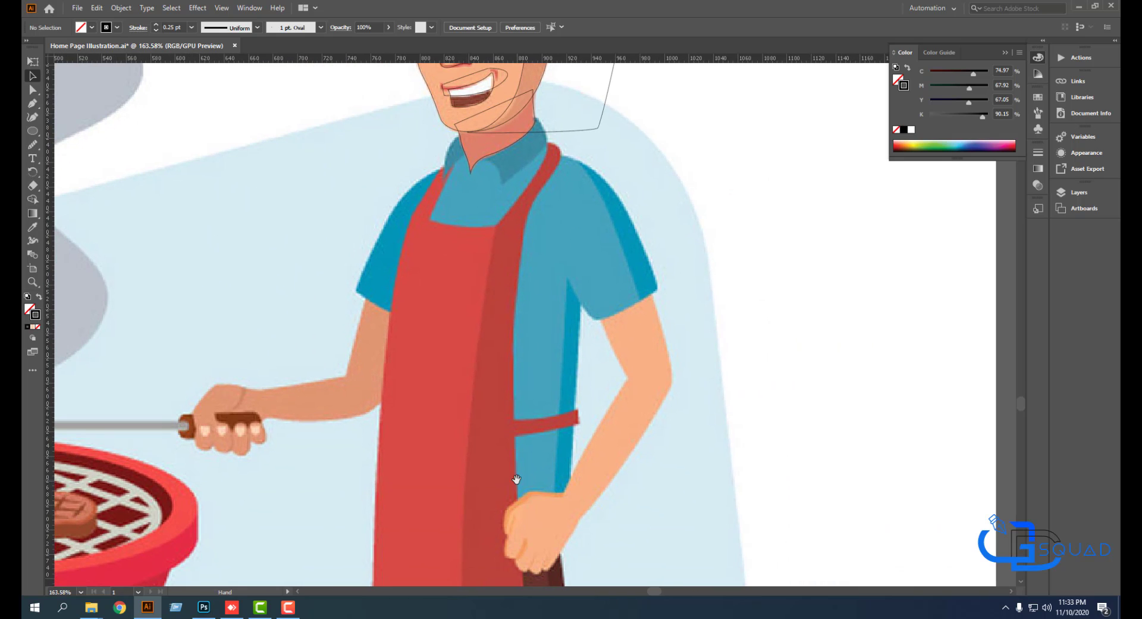
left_click_drag(515, 448, 510, 389)
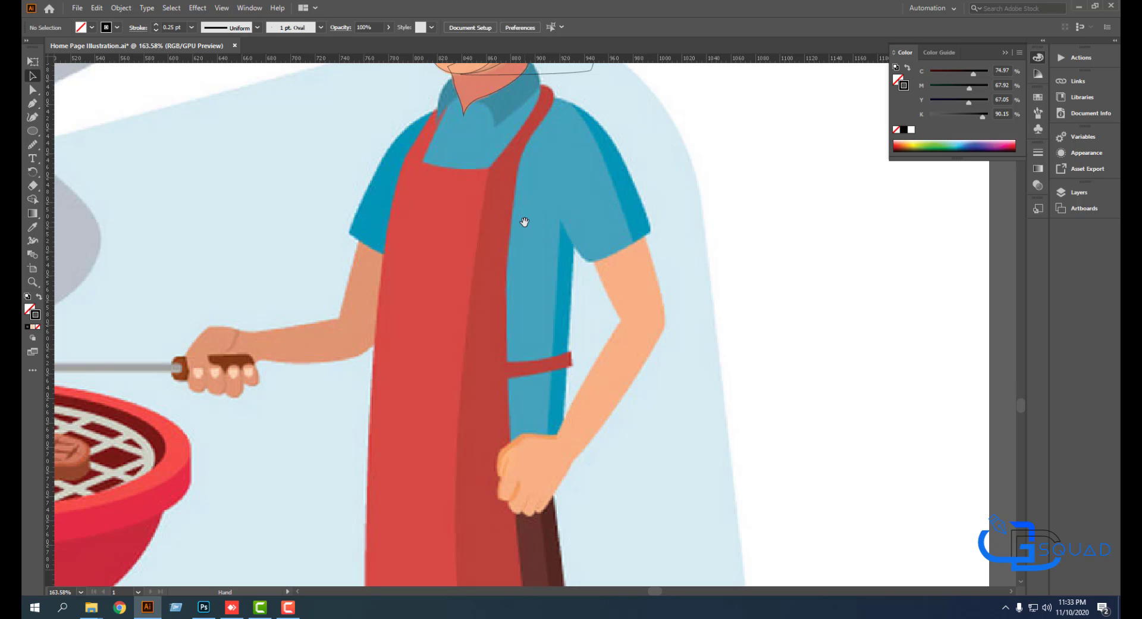
left_click(32, 104)
scroll(533, 309, "up", 6)
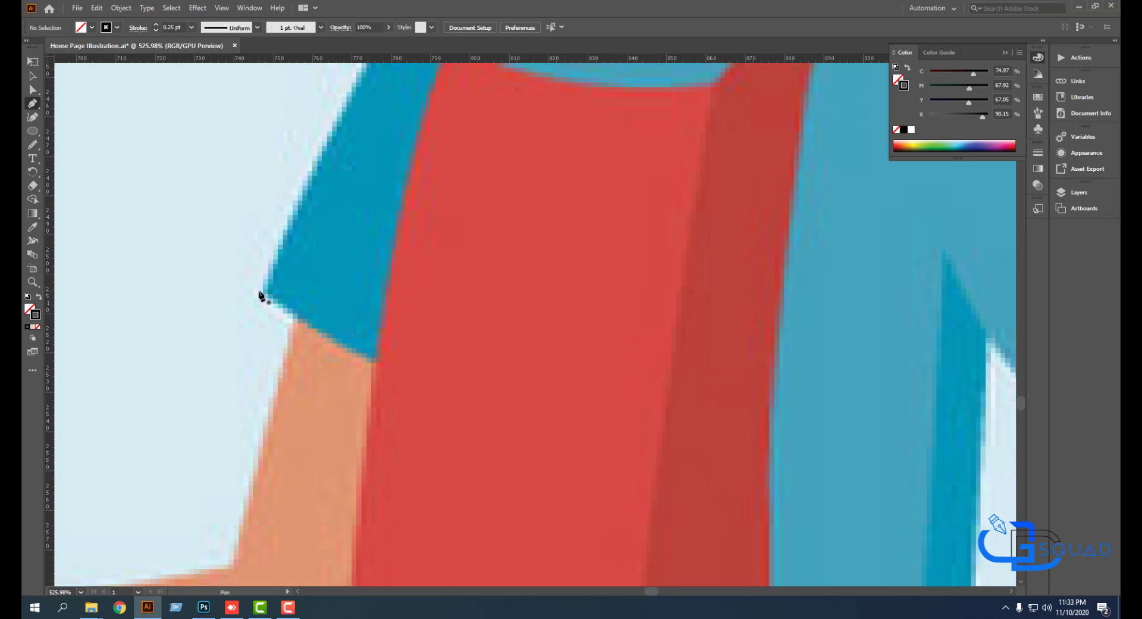
left_click(260, 290)
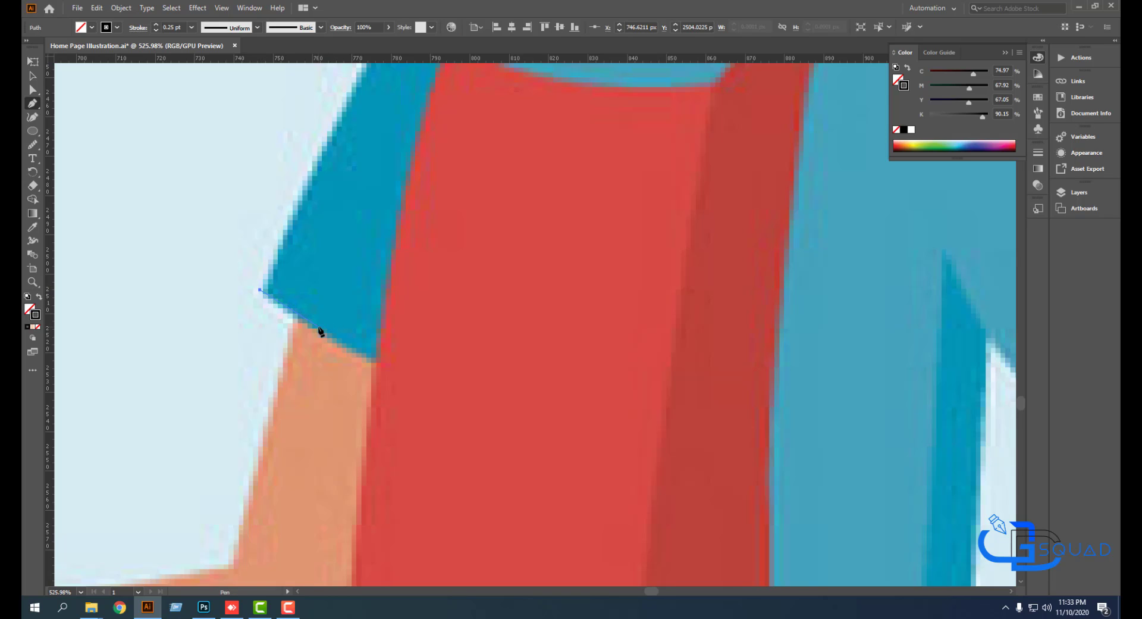
left_click_drag(348, 351, 348, 352)
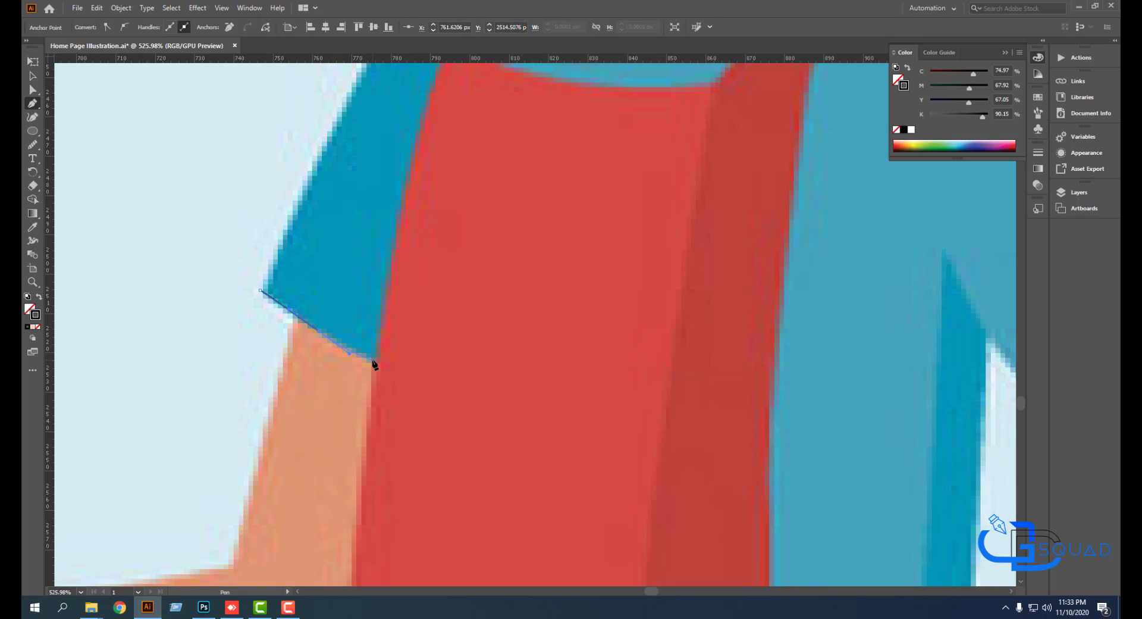
left_click(375, 362)
Step: Extend the shirt path from the left sleeve's hem diagonally down to a point on the apron near waist height
left_click_drag(534, 386, 357, 357)
left_click_drag(538, 433, 527, 289)
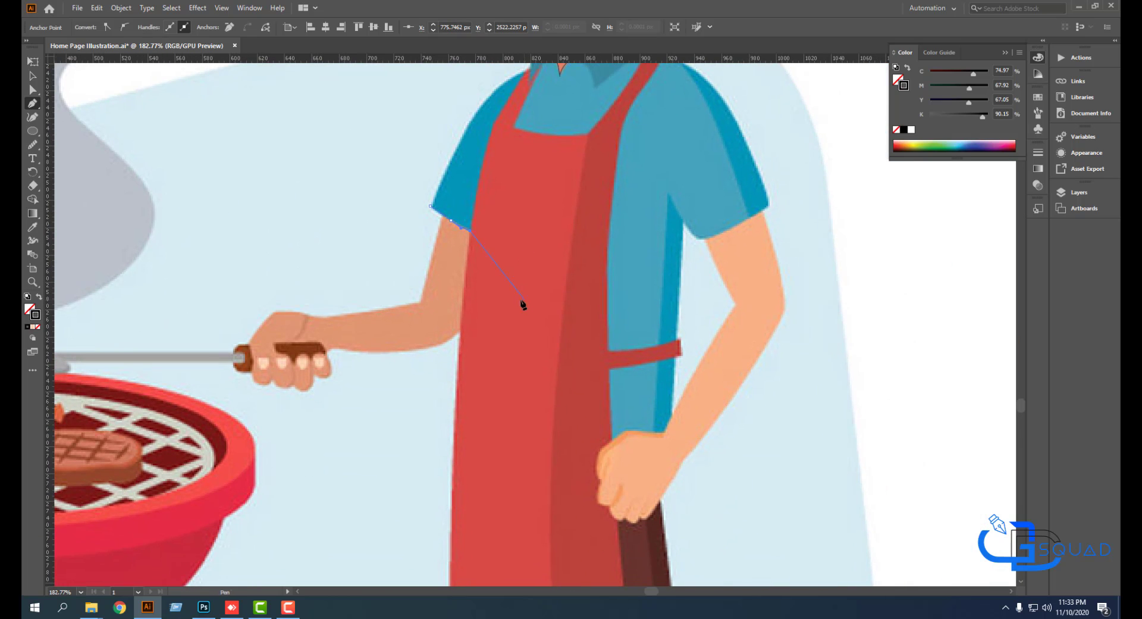
left_click(495, 380)
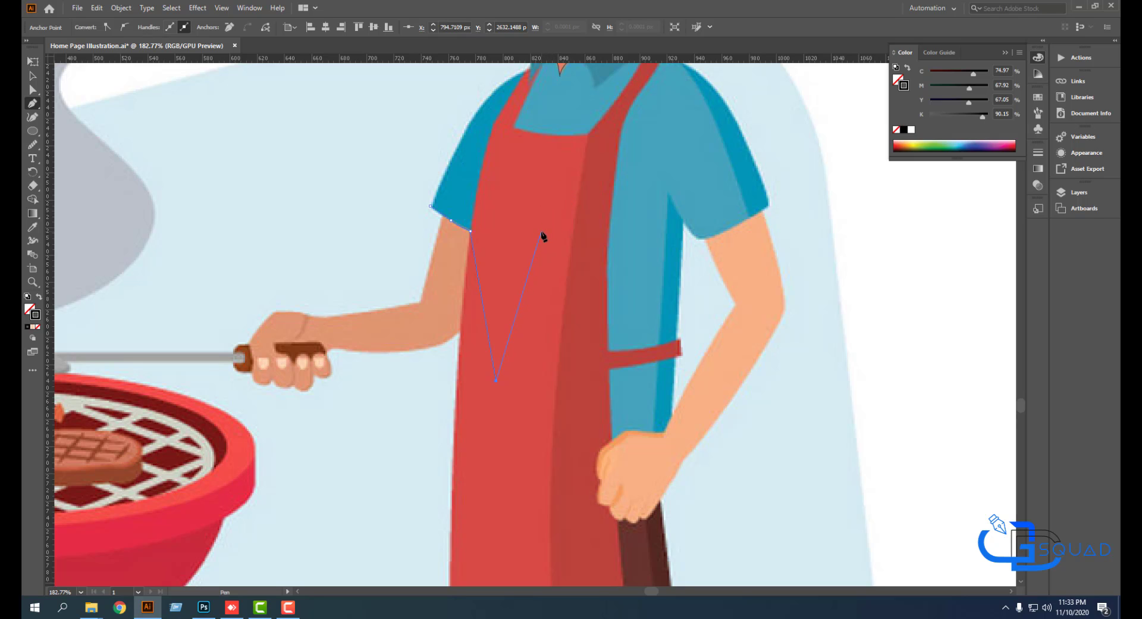
scroll(543, 237, "down", 5)
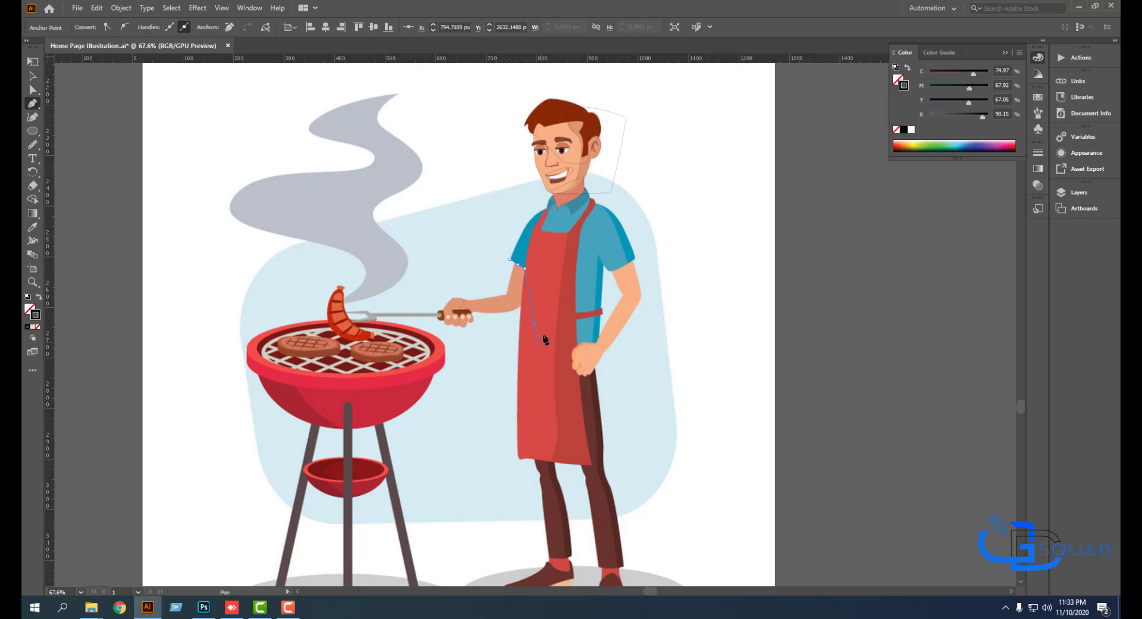
scroll(545, 292, "up", 4)
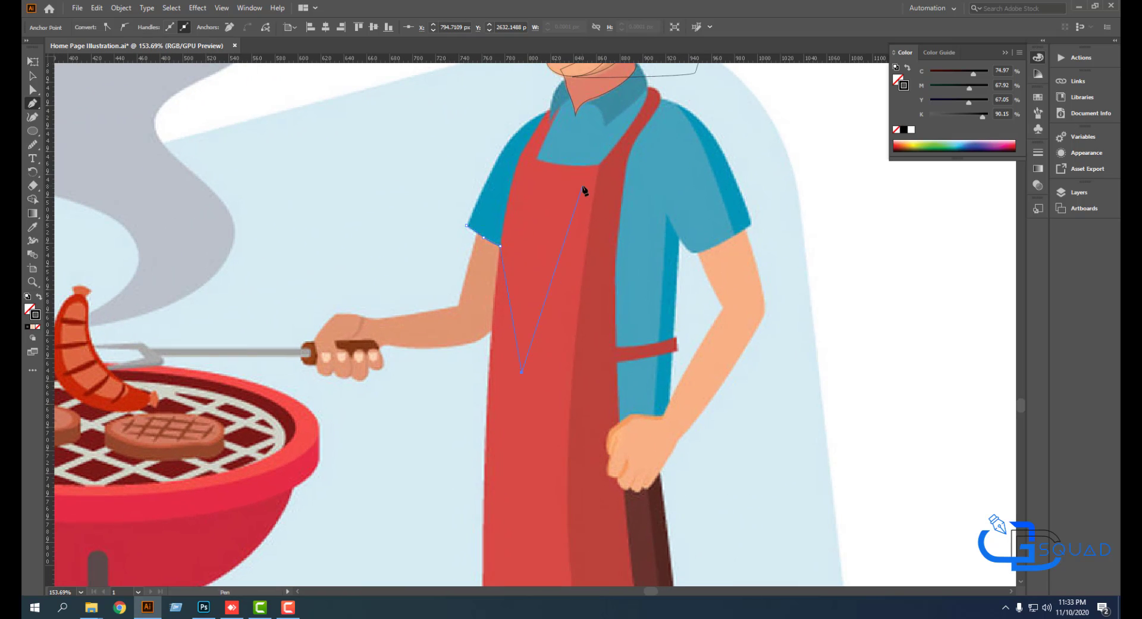
left_click(546, 275)
left_click(566, 389)
left_click(598, 308)
key("ctrl+z")
key("ctrl+z")
key("ctrl+z")
Step: Extend the shirt path across the apron and the hand on the hip, and up the shirt's right side to the armpit
left_click(582, 445)
left_click(662, 446)
left_click_drag(678, 351, 497, 358)
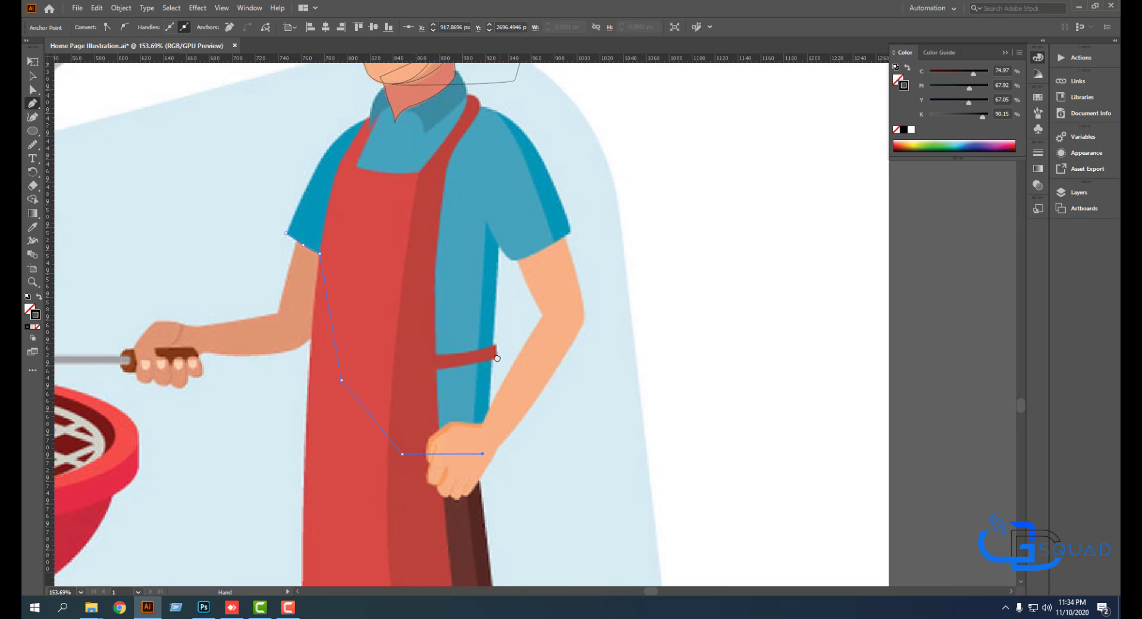
left_click(485, 445)
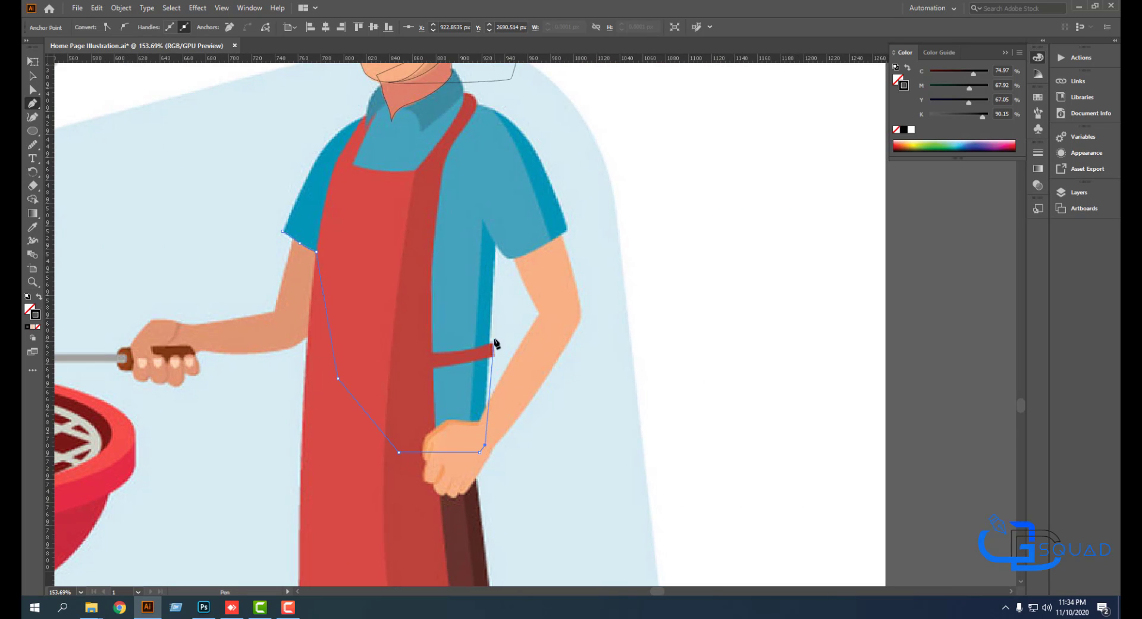
left_click(494, 244)
left_click_drag(485, 445, 483, 444)
Step: Trace the underside and hem of the right sleeve as a curve from the armpit to the sleeve's outer corner
left_click_drag(496, 266, 723, 553)
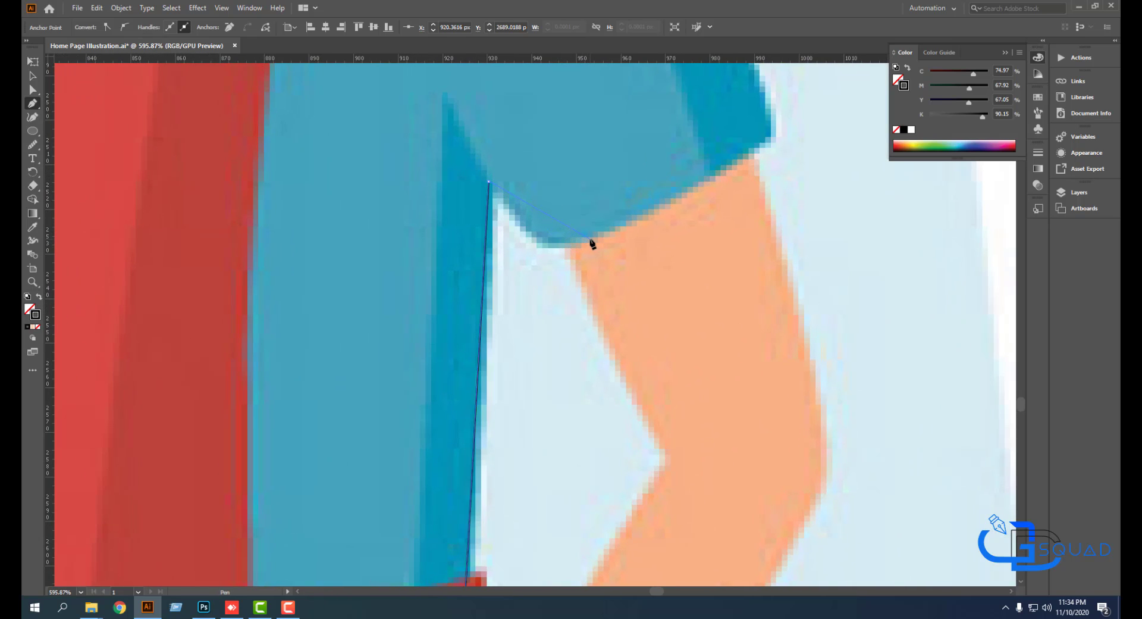
left_click_drag(590, 239, 655, 204)
key("ctrl+z")
left_click_drag(539, 250, 799, 97)
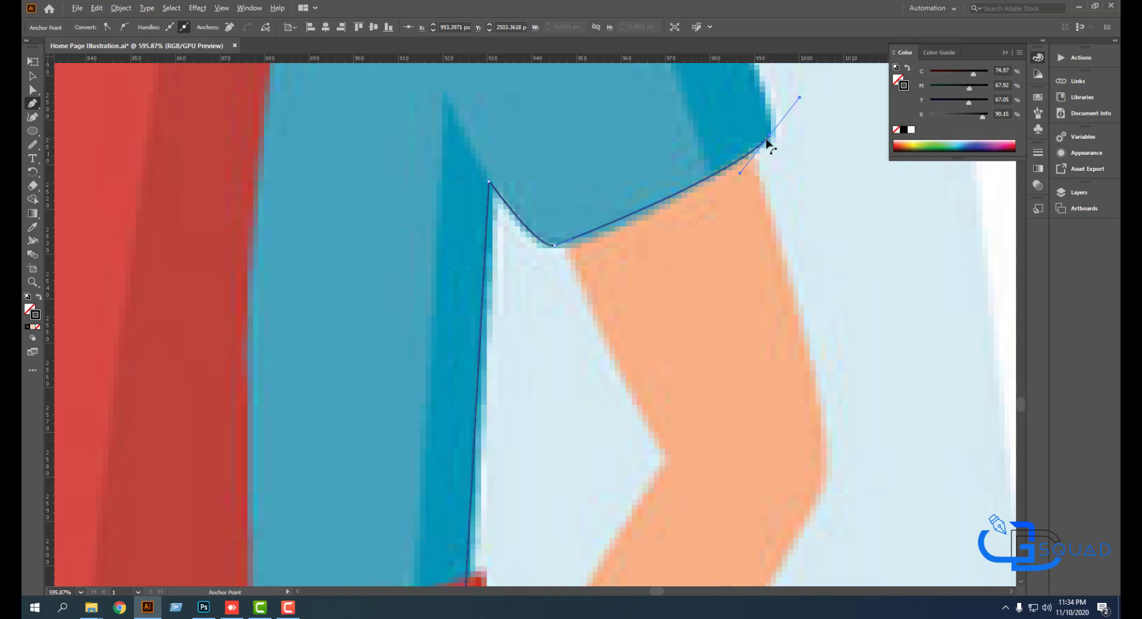
left_click(769, 137)
Step: Trace the right sleeve's outer edge up over the shoulder to the apron strap and adjust the curve to follow it
left_click_drag(648, 234, 353, 220)
left_click_drag(518, 235, 476, 359)
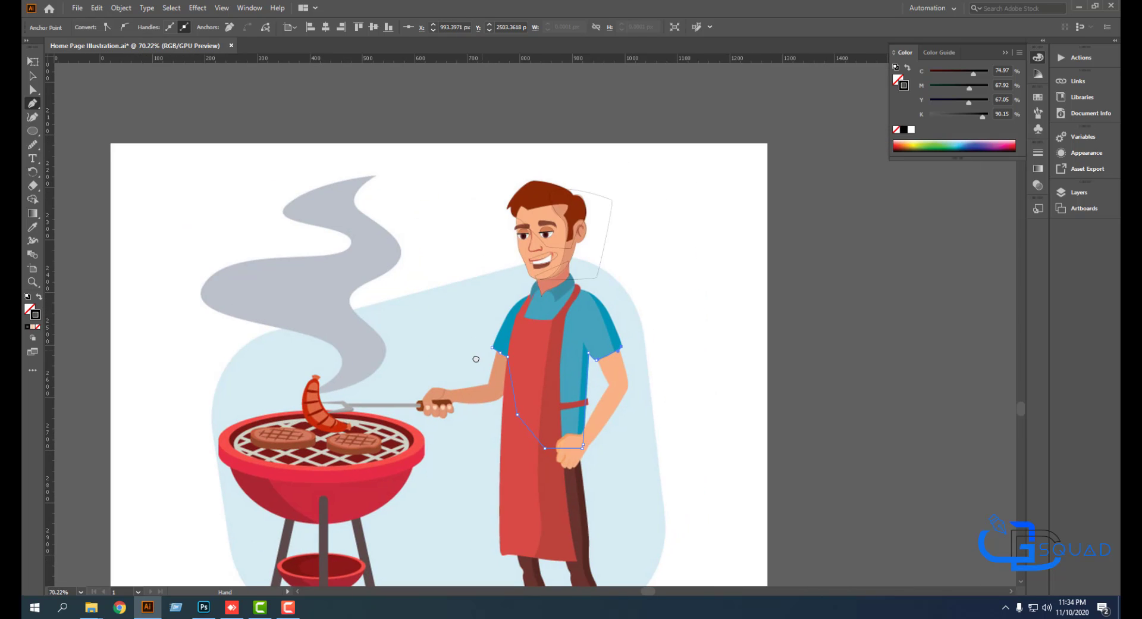
left_click_drag(561, 334, 755, 425)
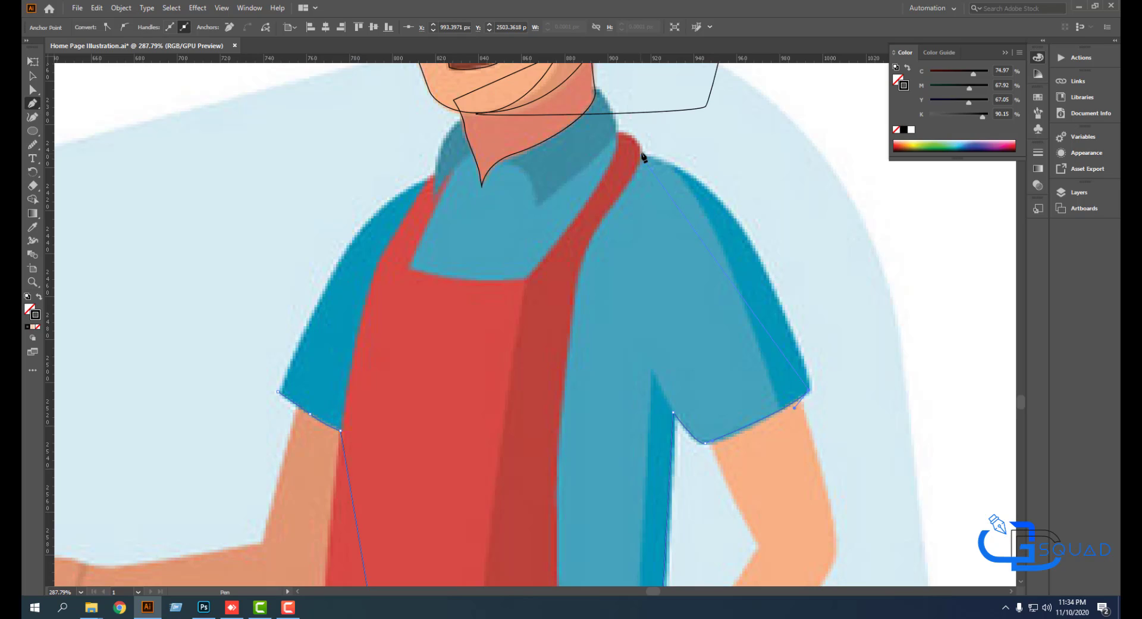
left_click_drag(644, 155, 744, 166)
left_click(650, 164, "ctrl")
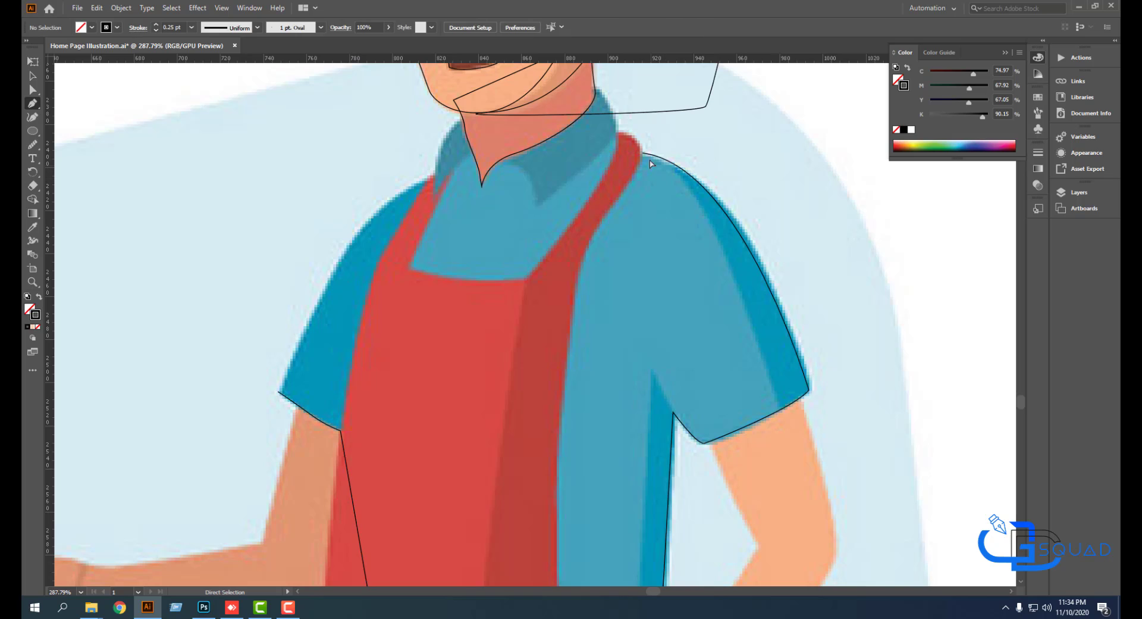
left_click(644, 154, "ctrl")
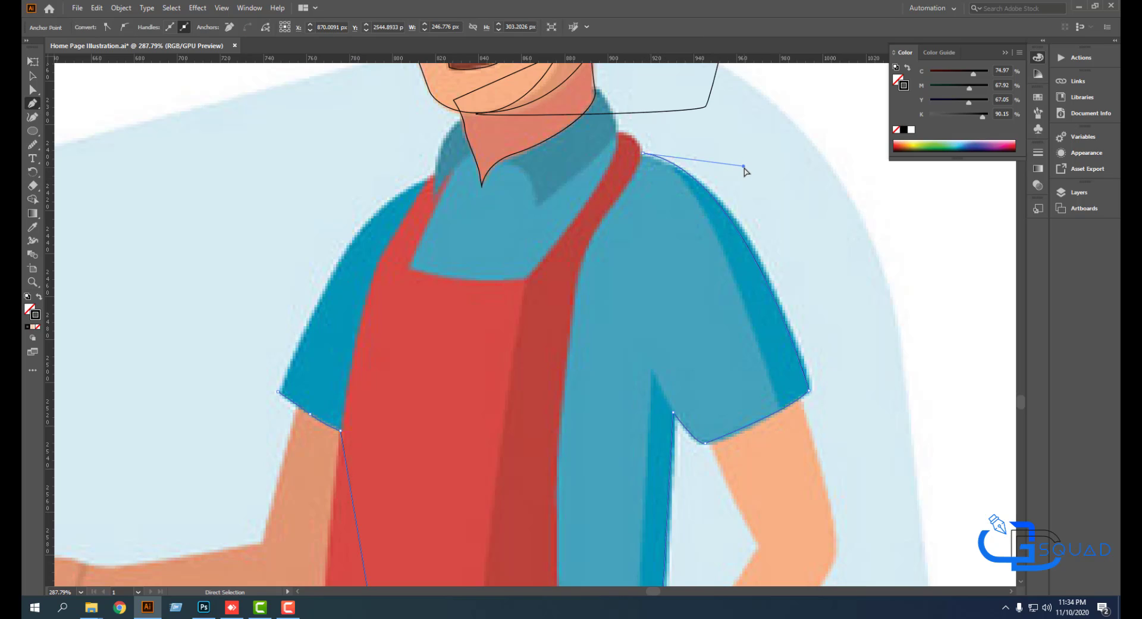
left_click_drag(744, 168, 768, 186)
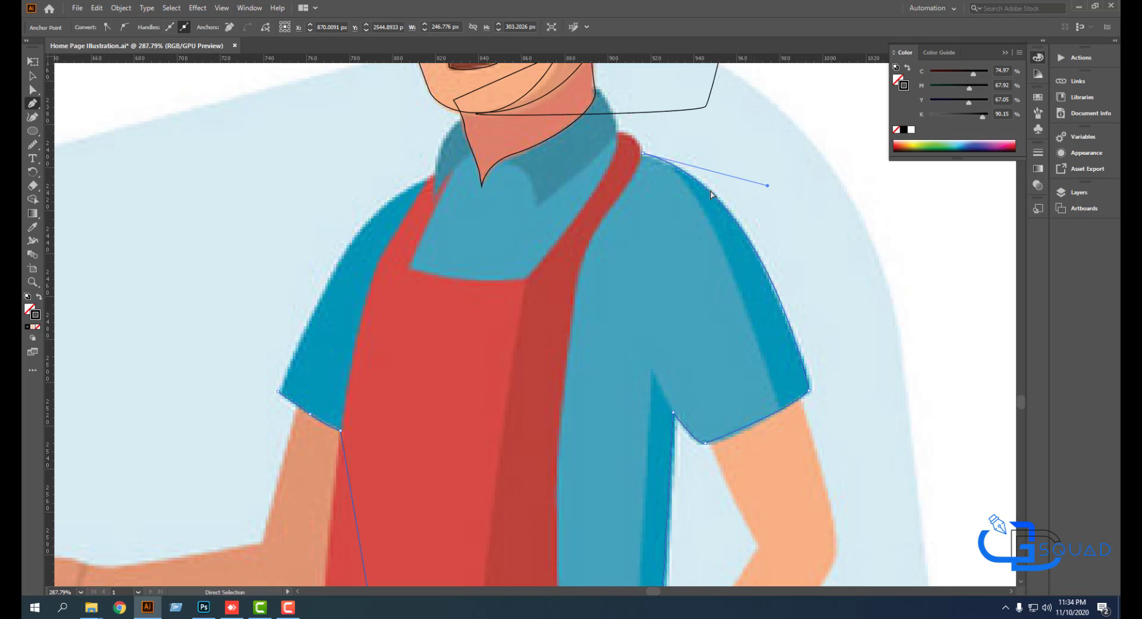
left_click(643, 155, "ctrl")
Step: Extend the shirt path across the top of the right apron strap and up the collar's right edge to the neck, with a corner there
left_click_drag(645, 158, 603, 364)
left_click_drag(604, 364, 683, 439)
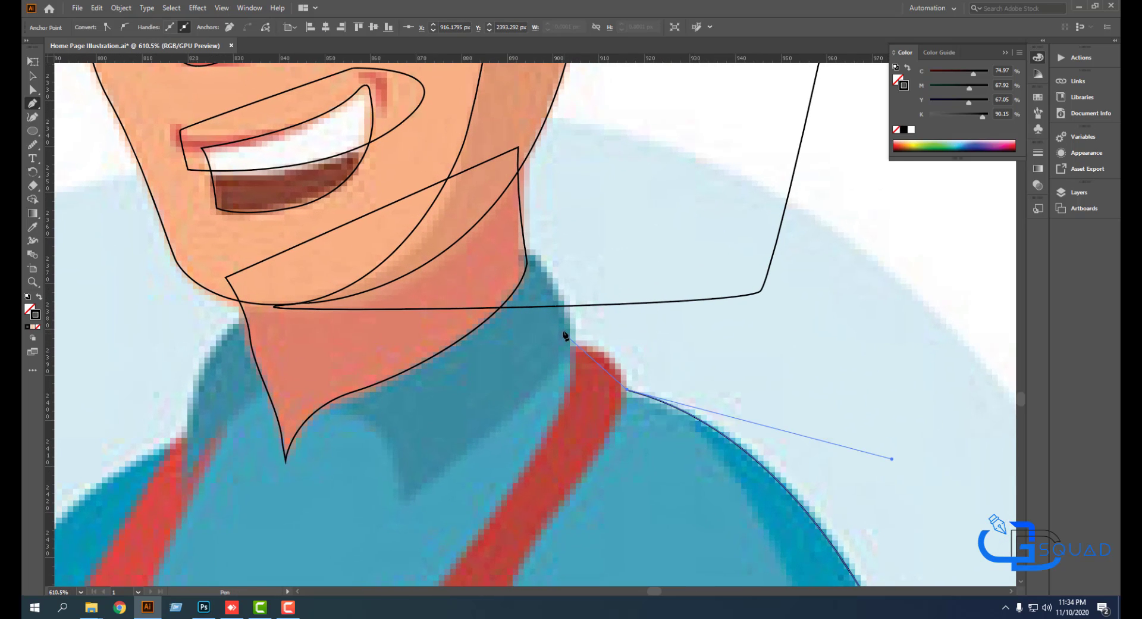
left_click(558, 304)
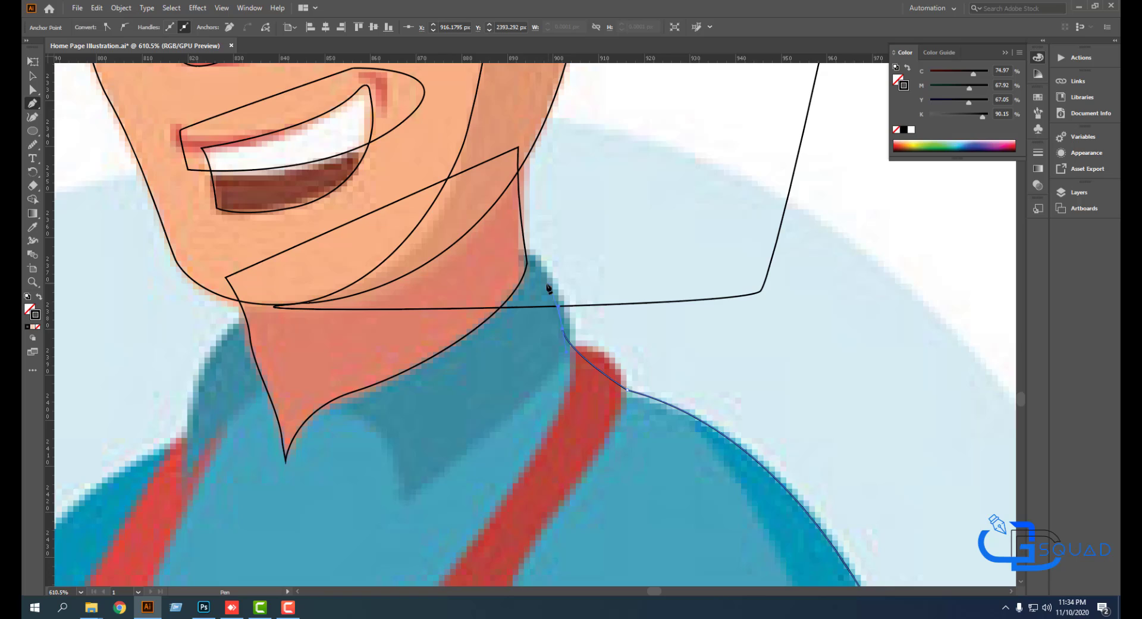
key("ctrl+z")
left_click(570, 345)
left_click_drag(527, 257, 501, 257)
left_click(526, 256)
Step: Extend the shirt path across the neck to the left collar and curve it down the collar's outer edge to the left shoulder
left_click_drag(322, 324, 676, 273)
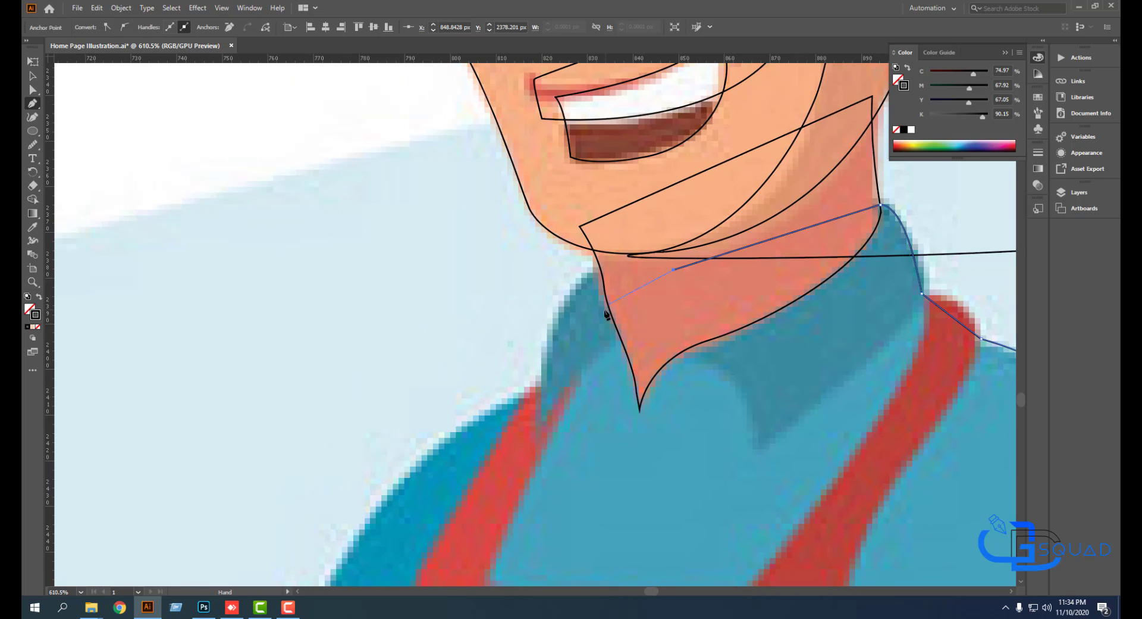
left_click(605, 263)
left_click_drag(540, 388, 528, 488)
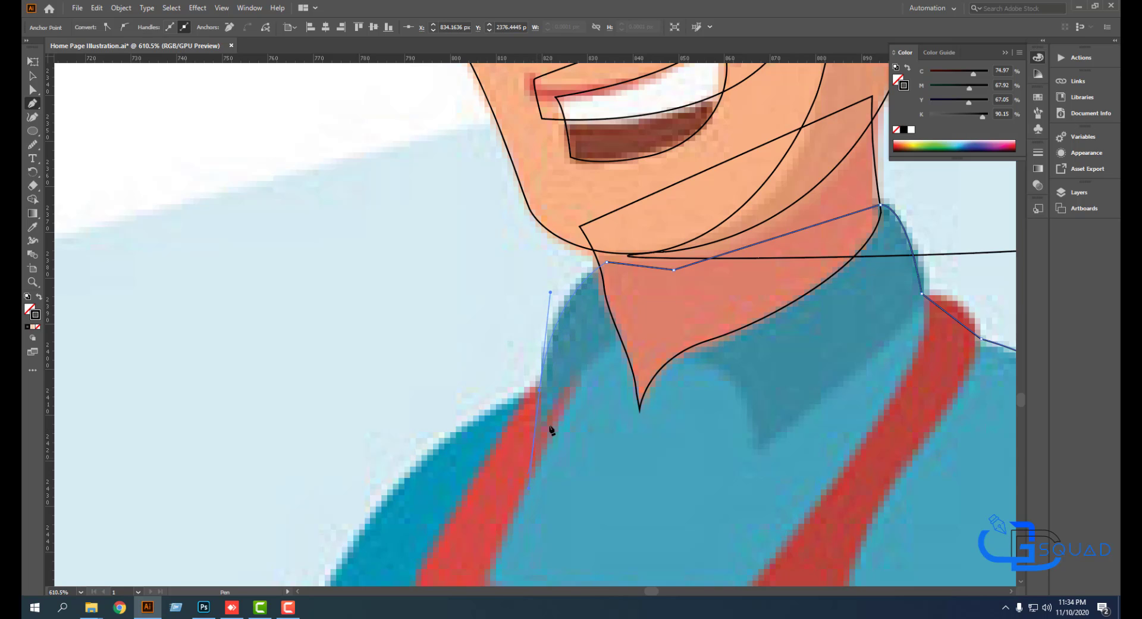
Step: Close the shirt path with a curve down the left sleeve's outer edge, adjust the curve to follow the sleeve, and deselect the path
left_click_drag(611, 435, 618, 263)
left_click_drag(582, 384, 675, 380)
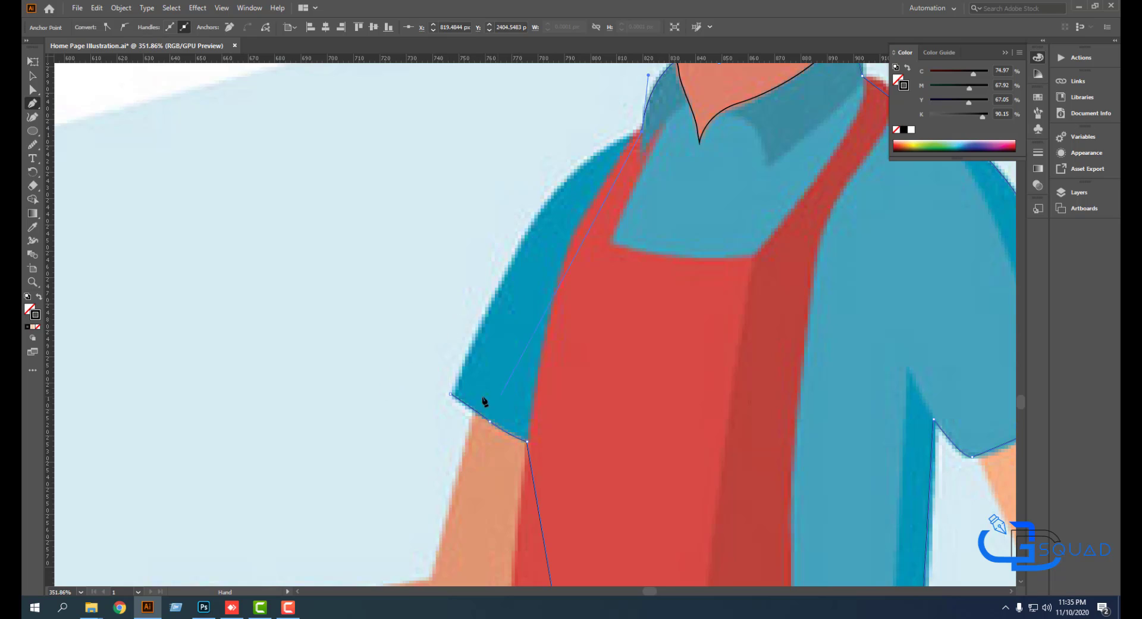
left_click_drag(450, 394, 366, 588)
left_click_drag(616, 253, 512, 403)
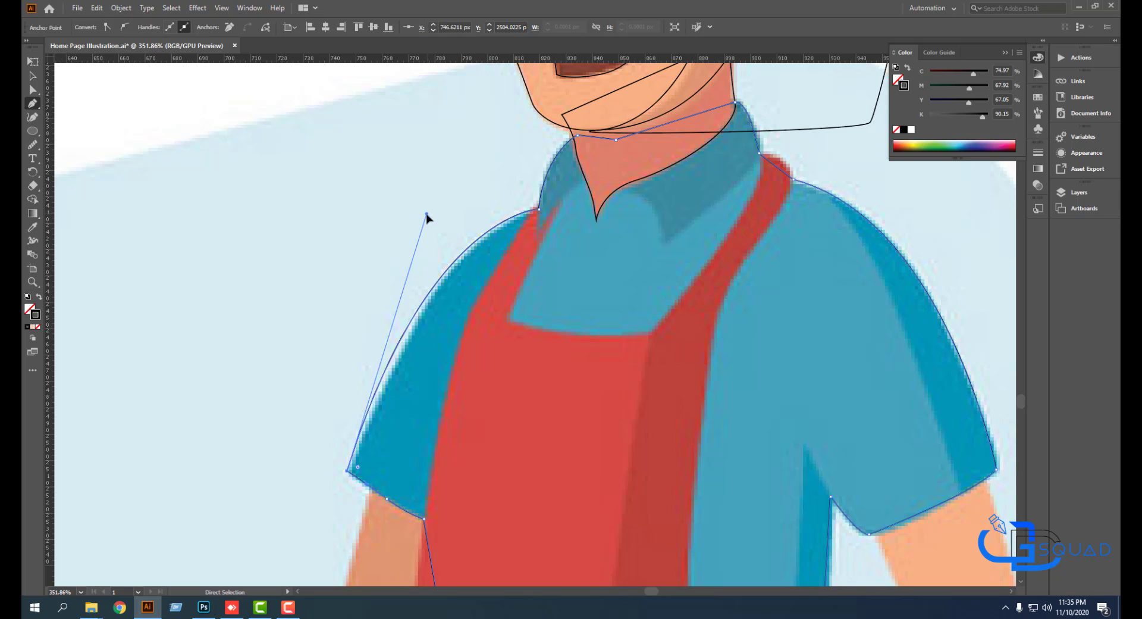
left_click_drag(426, 214, 420, 250)
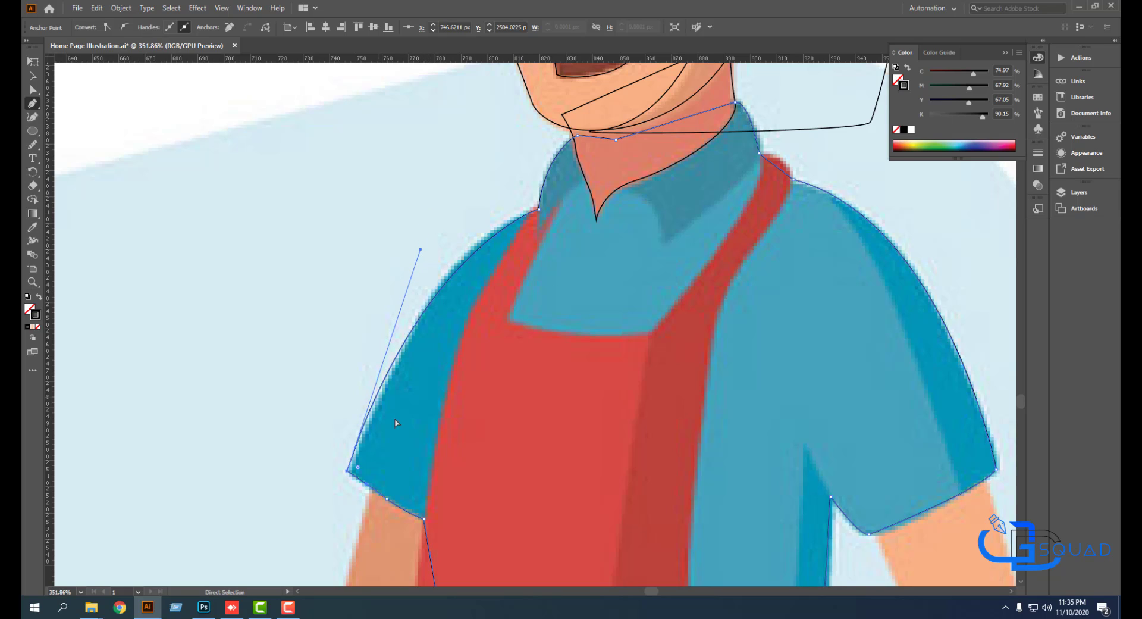
left_click_drag(420, 251, 429, 223)
left_click_drag(552, 390, 399, 345)
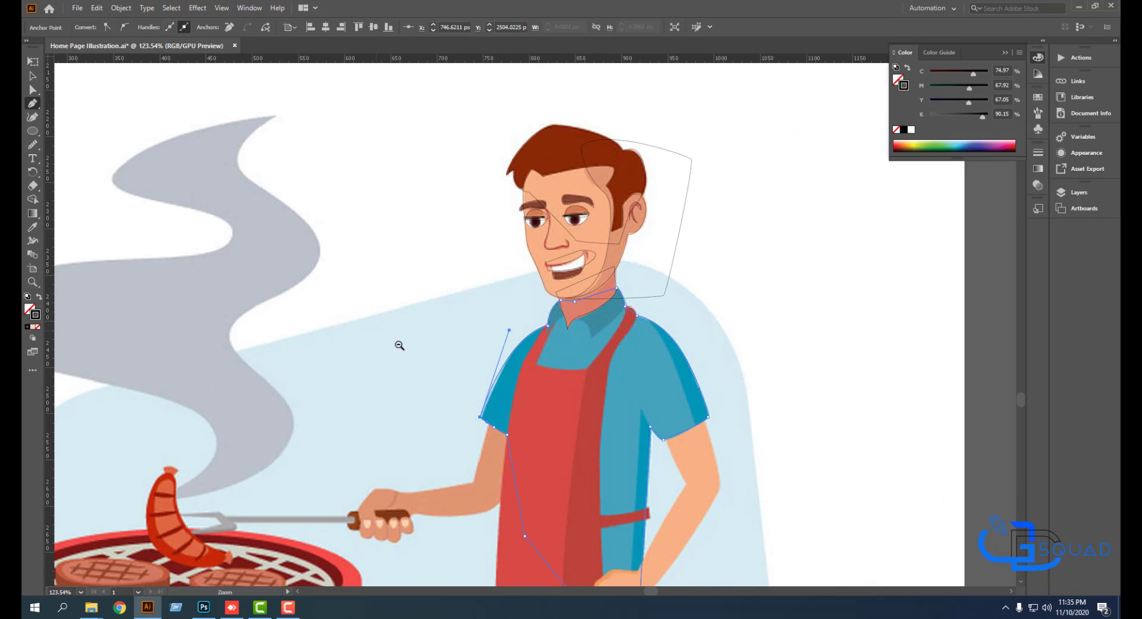
left_click_drag(589, 420, 493, 283)
left_click(32, 77)
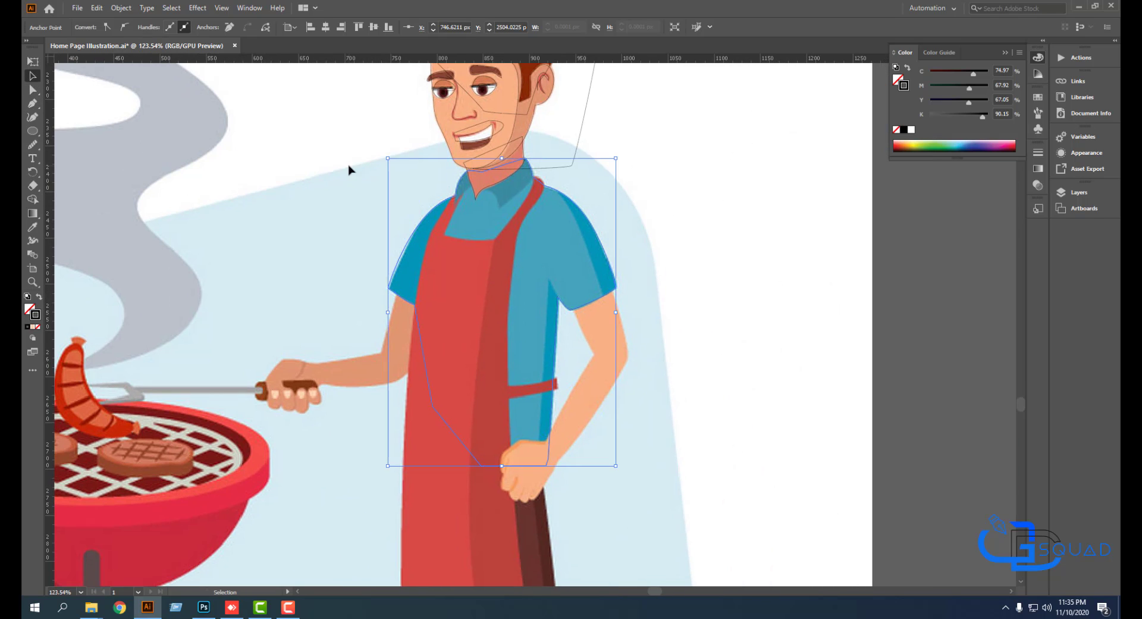
left_click(350, 168)
Step: Outline the right collar flap as a closed path from the neck opening around its pointed tip to the strap and back over the neck
left_click_drag(551, 304, 515, 323)
left_click_drag(516, 321, 602, 368)
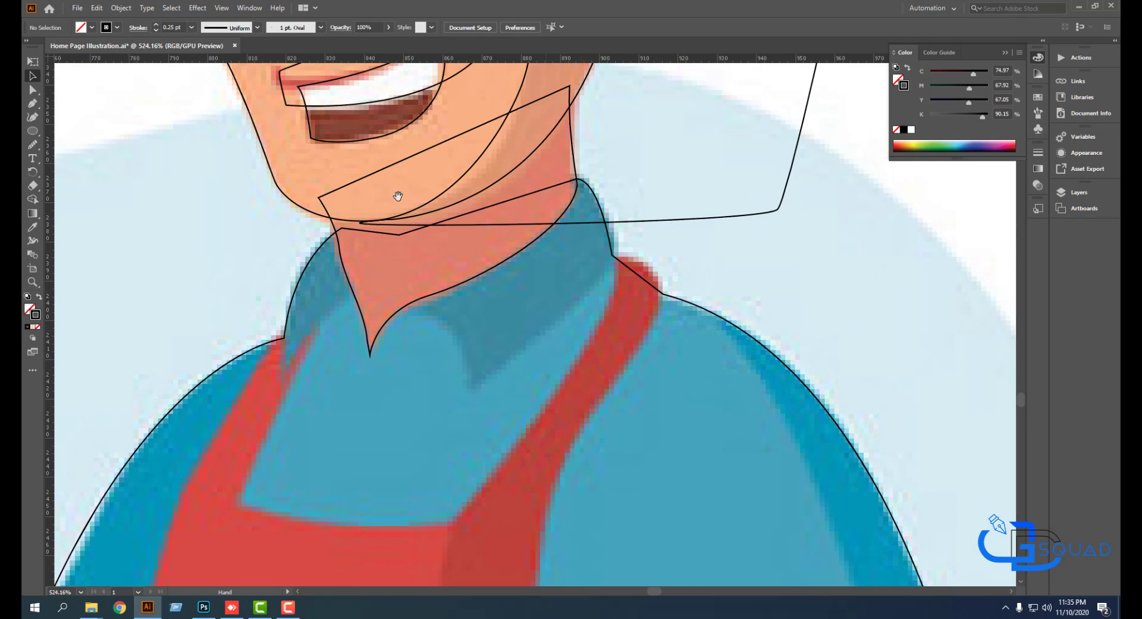
left_click(33, 104)
left_click(377, 306)
left_click_drag(473, 377, 470, 388)
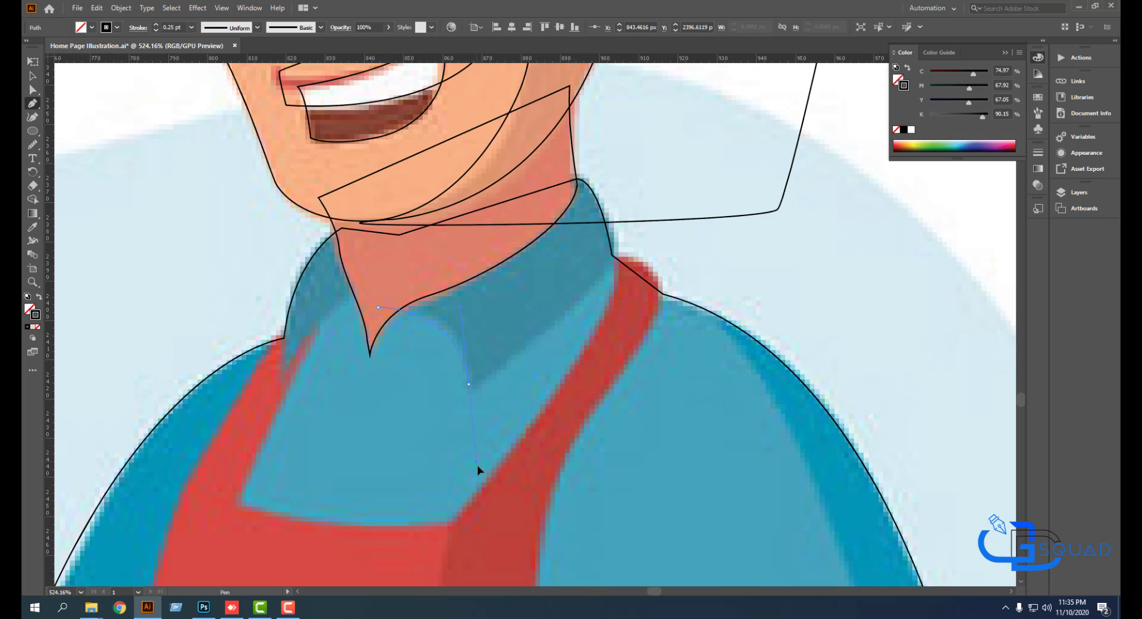
left_click_drag(481, 485, 479, 486)
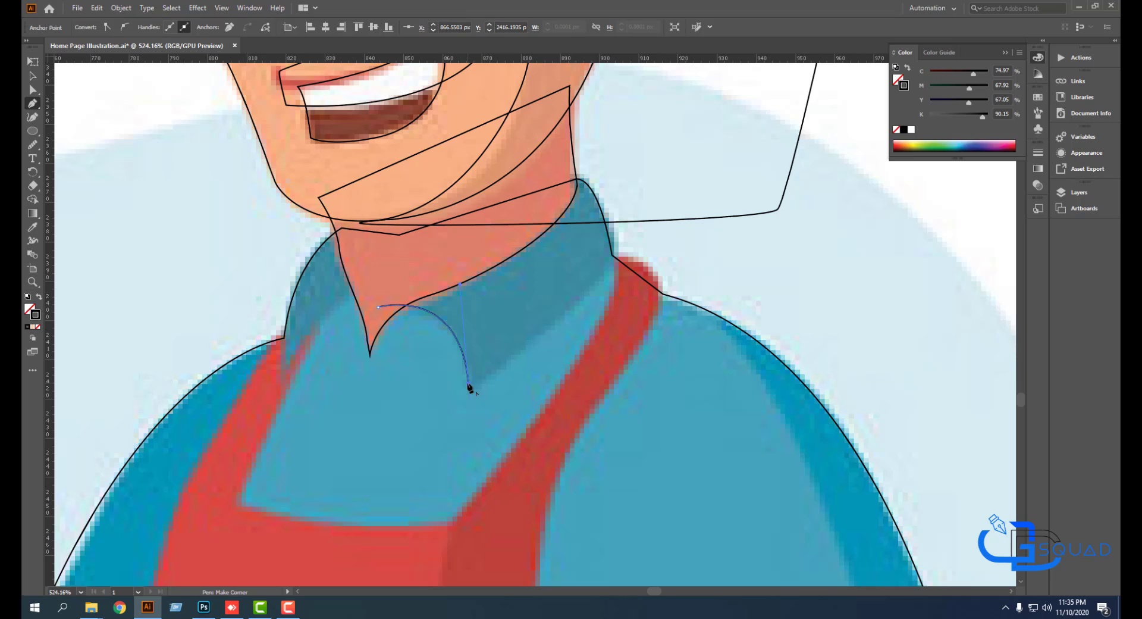
left_click_drag(616, 257, 649, 187)
left_click(538, 177)
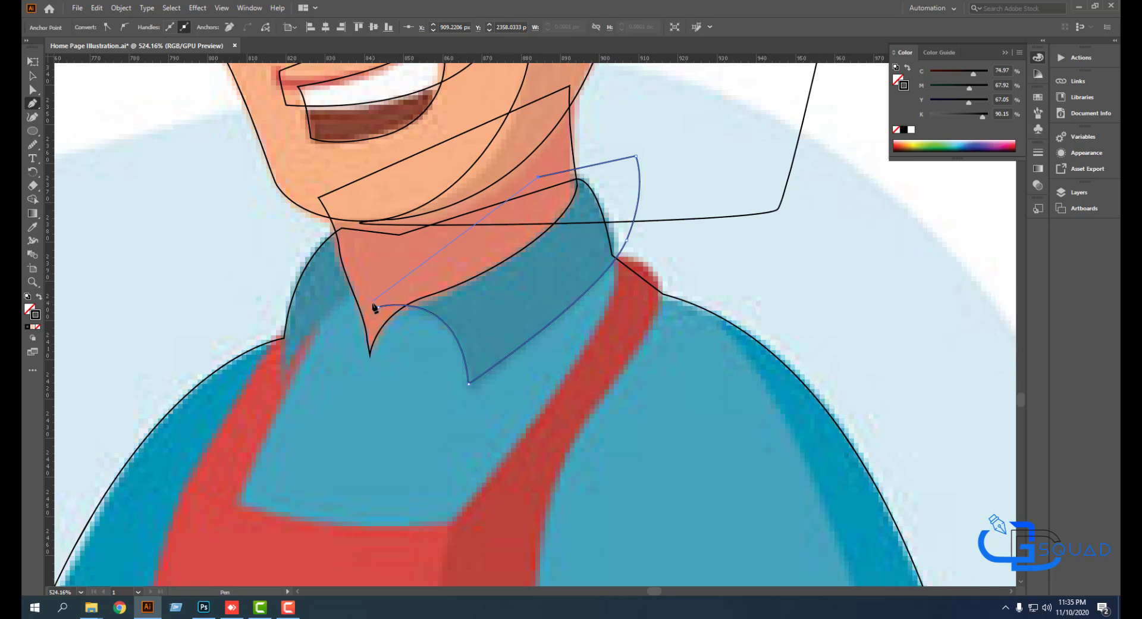
left_click(379, 304)
left_click(33, 76)
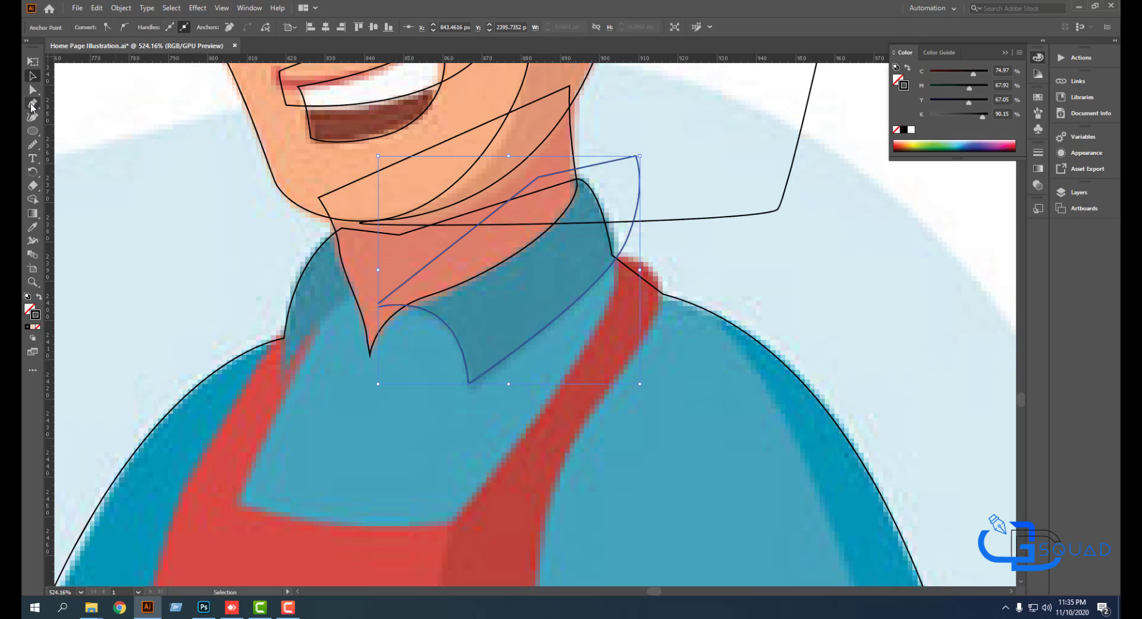
Step: Outline the left collar flap as a closed path around its lower tip, inner edge and top, and deselect it
left_click(33, 104)
key("space")
left_click_drag(294, 284, 365, 332)
left_click(364, 326)
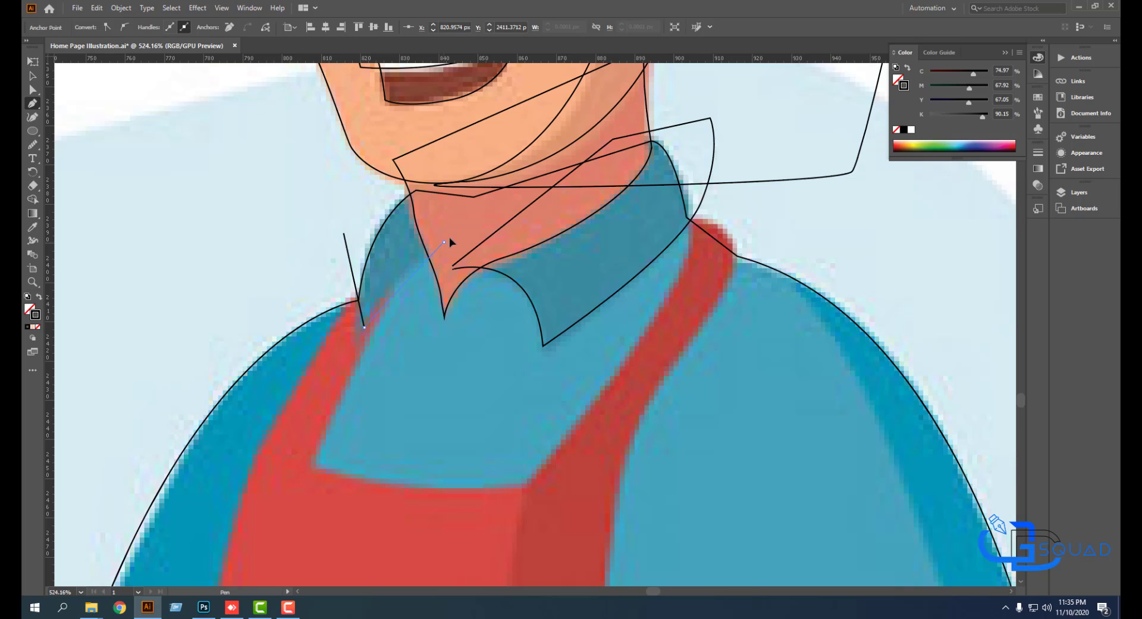
left_click_drag(443, 242, 353, 190)
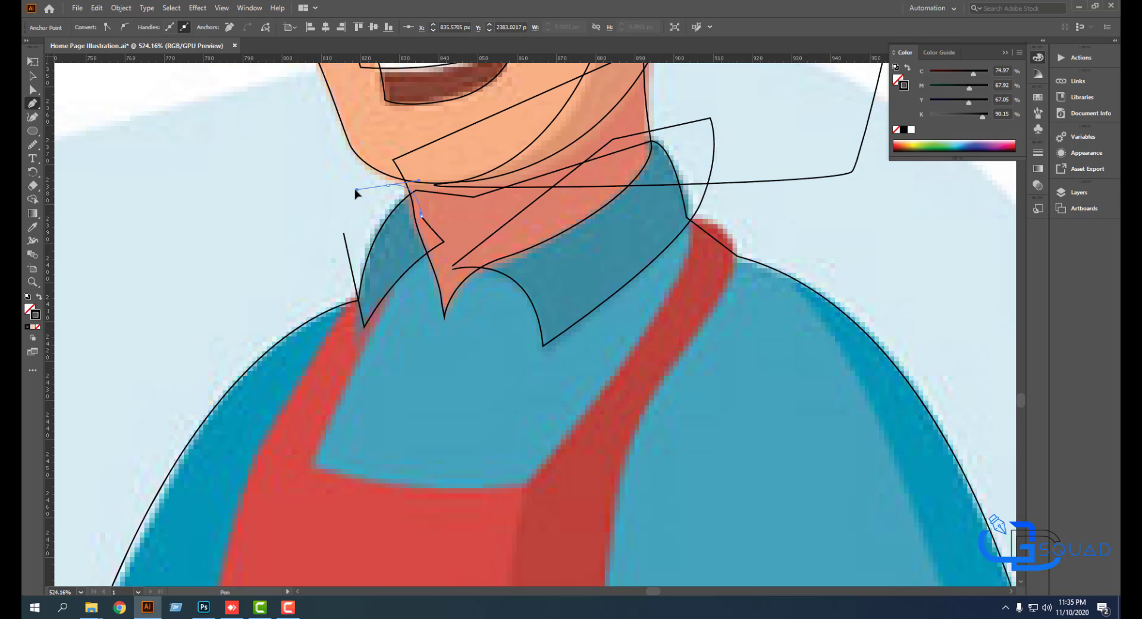
left_click(344, 234)
scroll(345, 236, "down", 3)
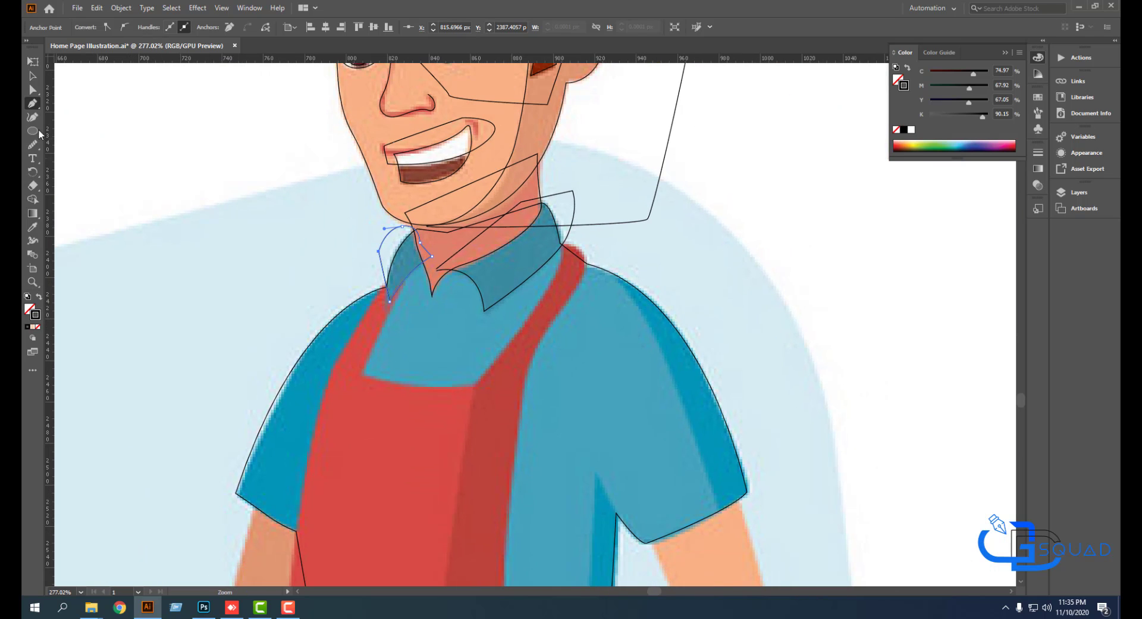
left_click(32, 76)
left_click(382, 339)
Step: Start the apron path across the left strap's top, down its inner edge and along the bib's curved upper edge, ending in a corner
left_click_drag(439, 393, 439, 306)
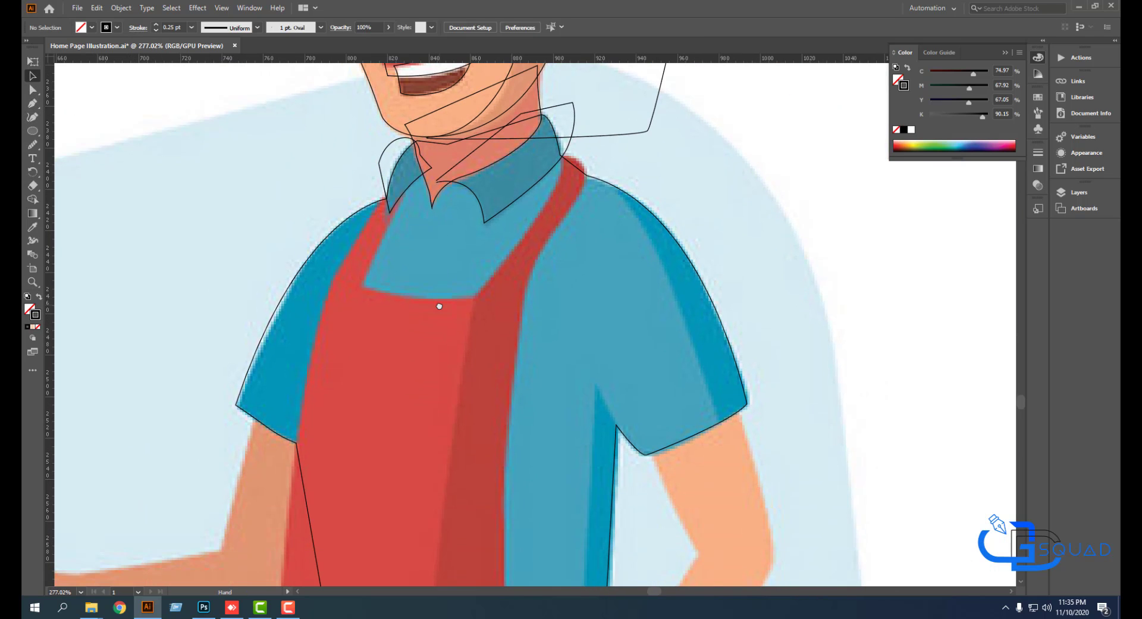
left_click(32, 104)
scroll(423, 199, "up", 4)
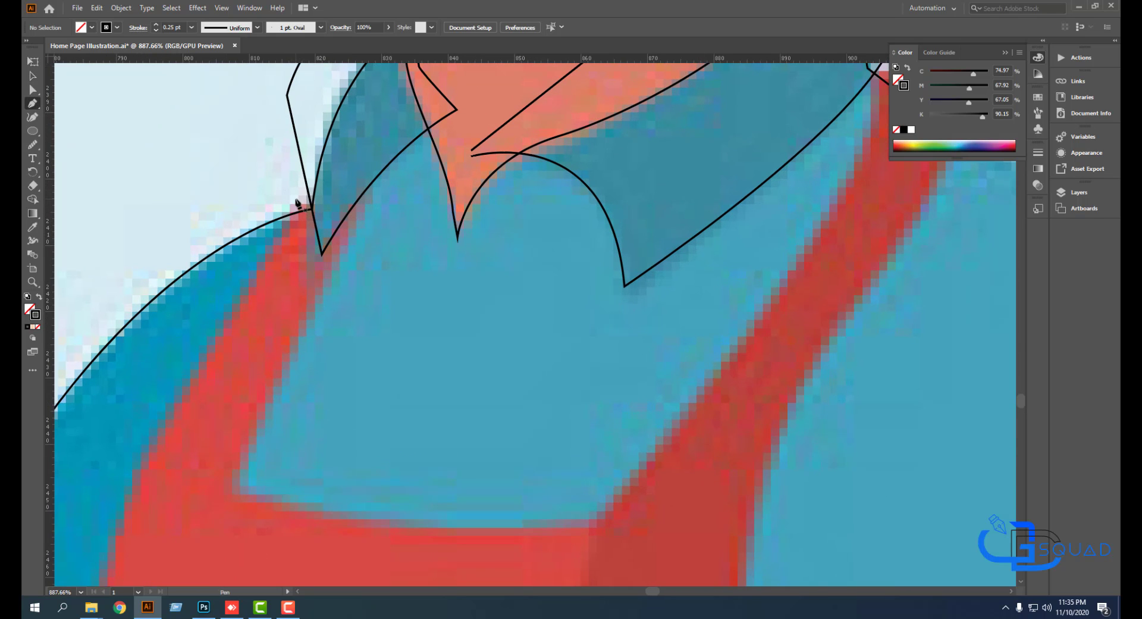
left_click_drag(297, 201, 366, 198)
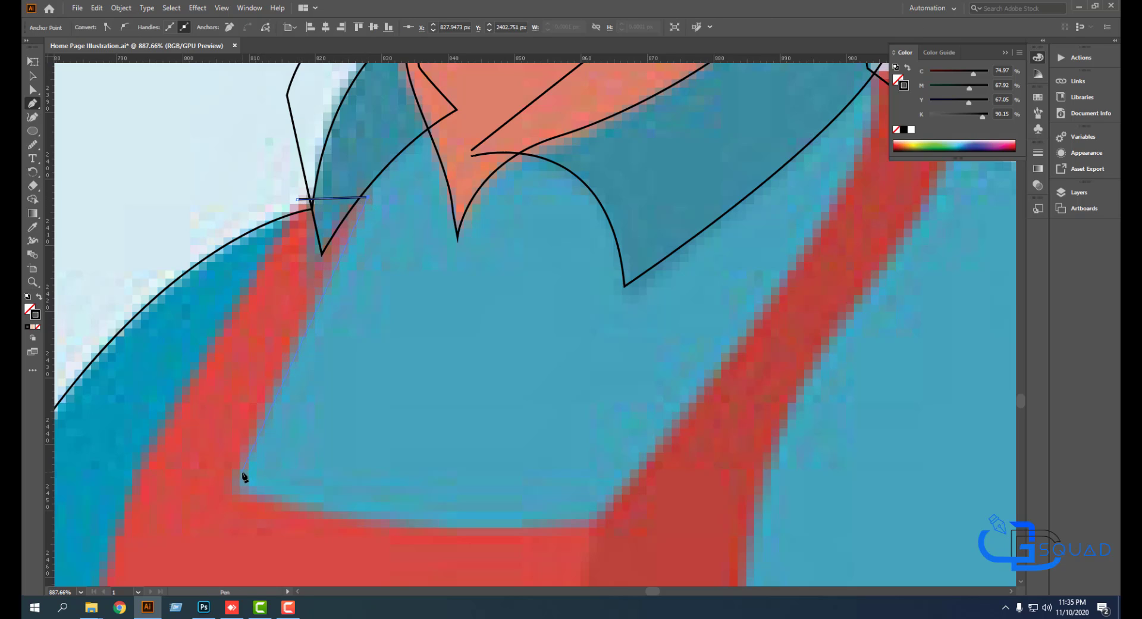
left_click_drag(232, 491, 212, 545)
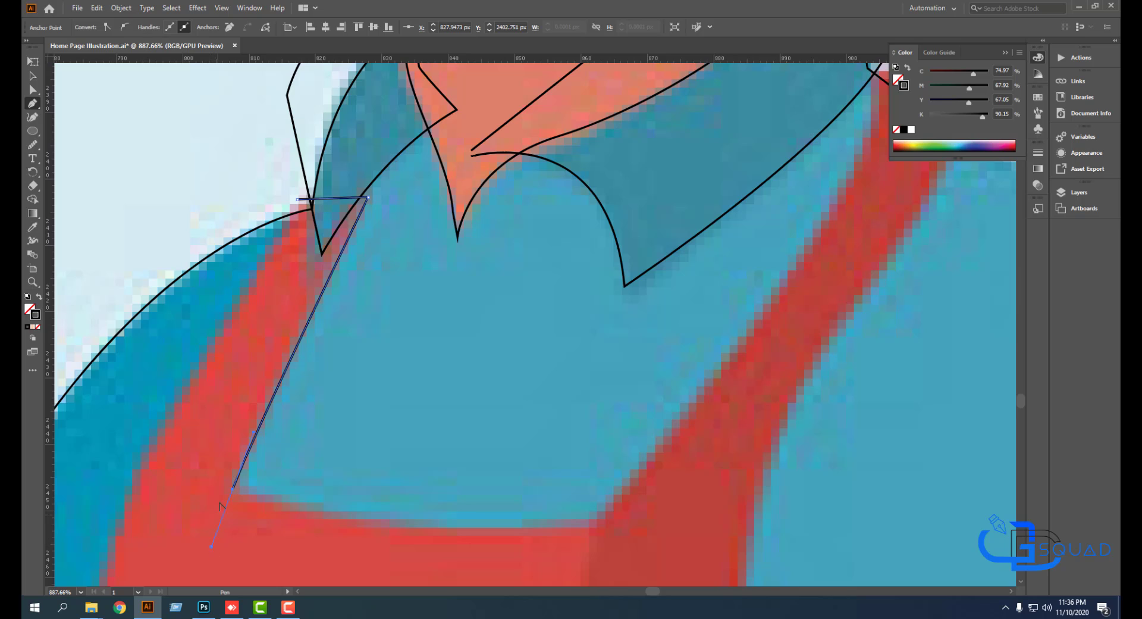
left_click(588, 522)
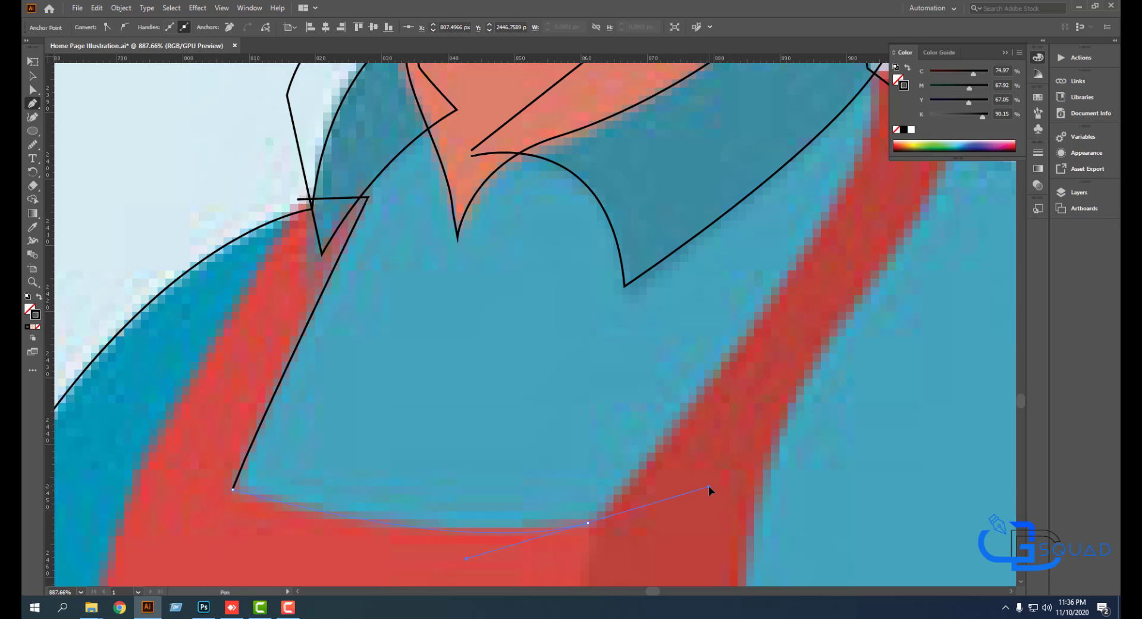
left_click_drag(709, 486, 709, 486)
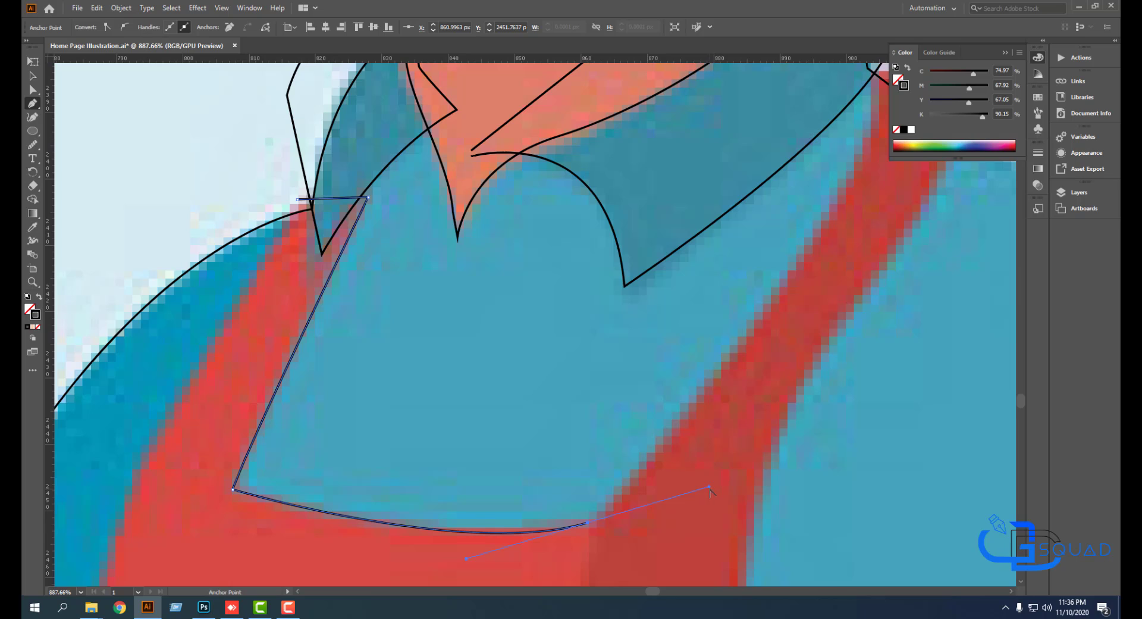
left_click_drag(710, 487, 624, 511)
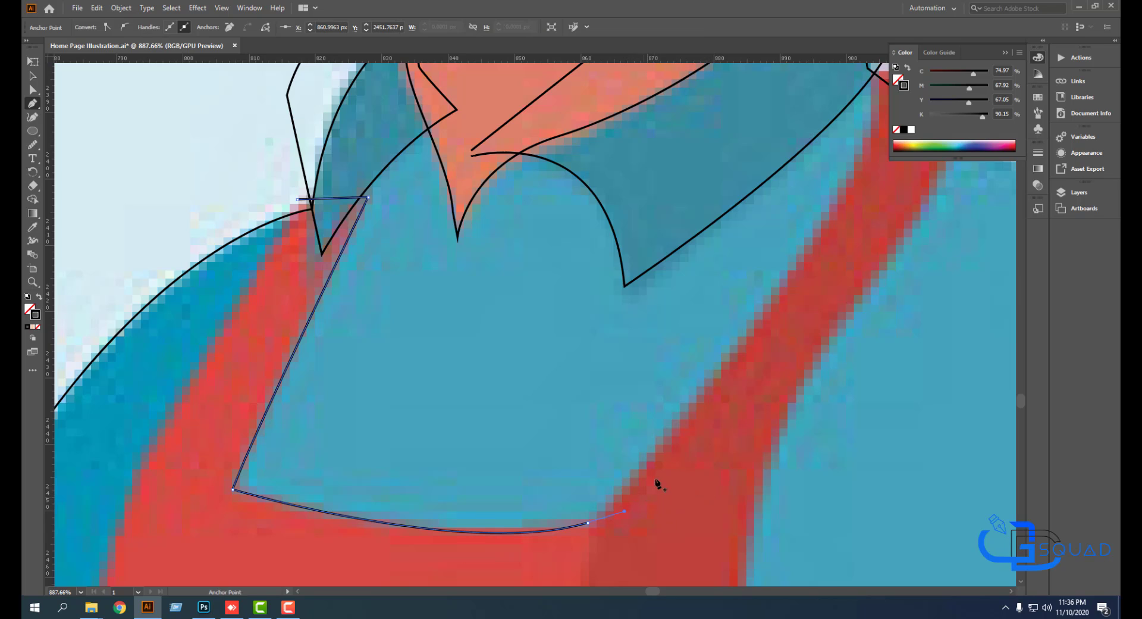
left_click(588, 523)
Step: Extend the apron path up the right strap's inner edge to the collar as a curve, with a corner at the shoulder
left_click_drag(684, 475, 346, 546)
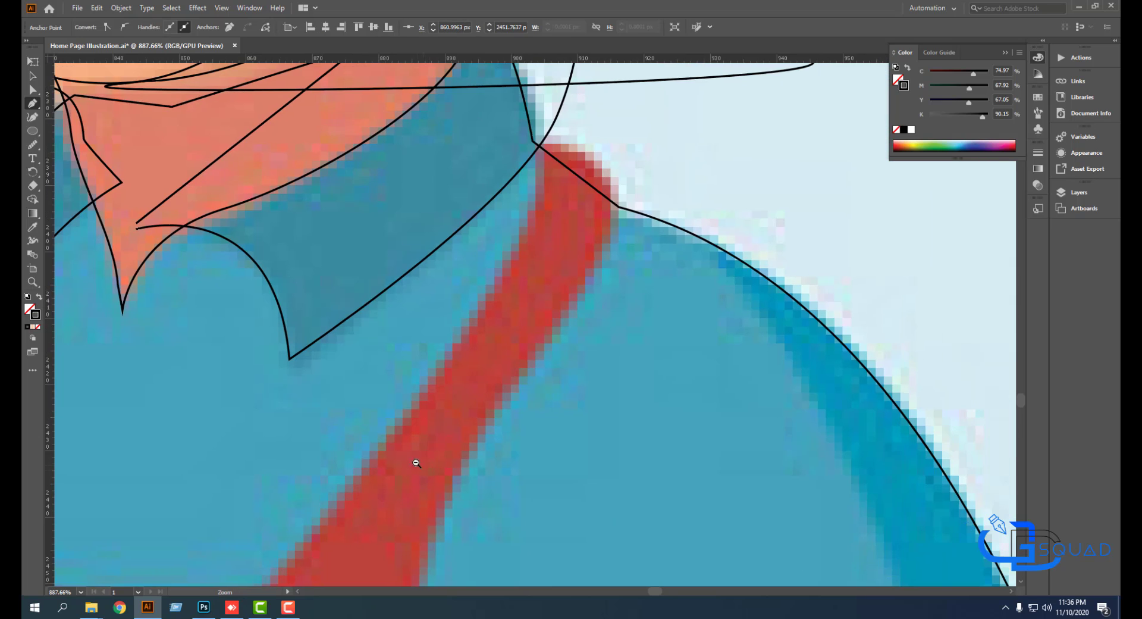
left_click_drag(418, 465, 447, 373)
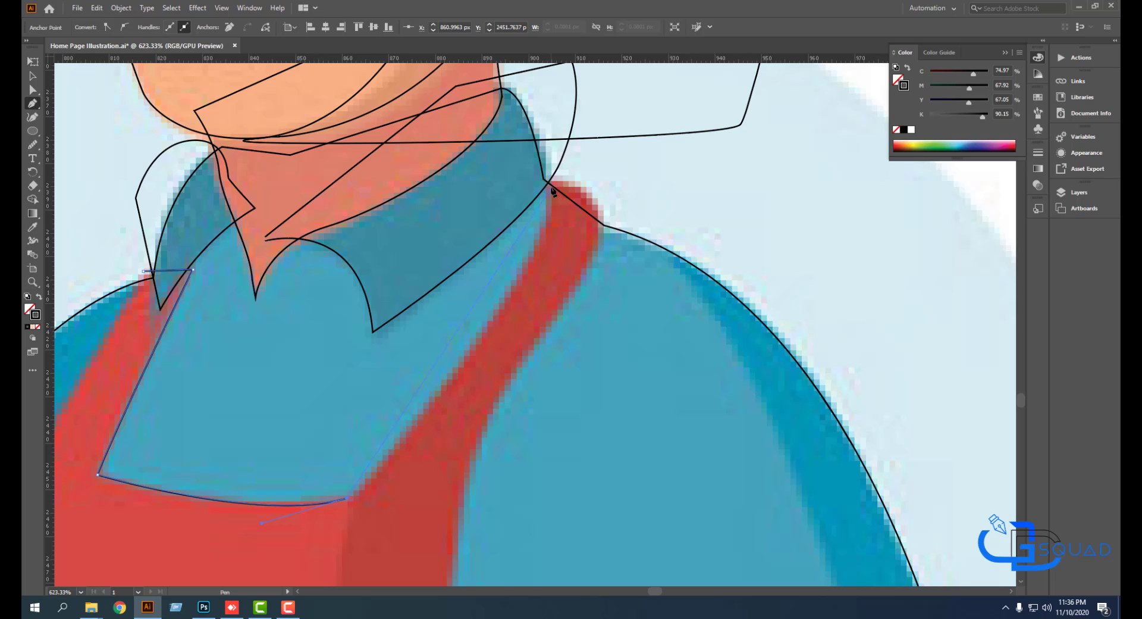
left_click_drag(551, 182, 546, 84)
left_click(551, 184)
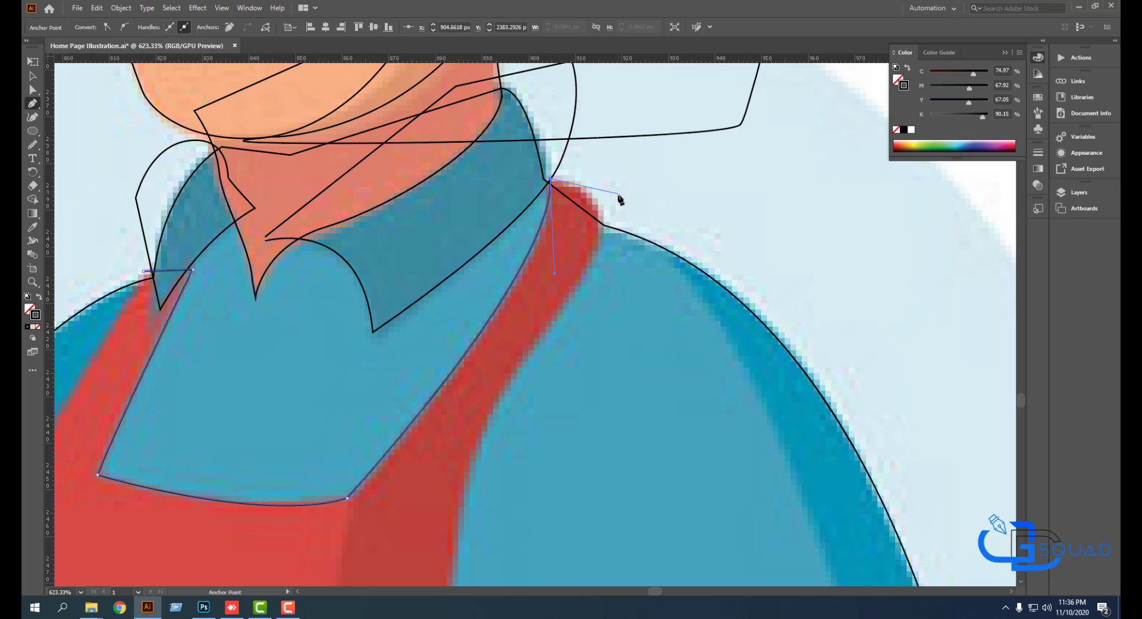
Step: Trace over the right strap's top and down its outer edge to the apron's side at about armpit level
left_click_drag(599, 220, 592, 268)
left_click_drag(474, 438, 455, 482)
left_click_drag(463, 528, 538, 173)
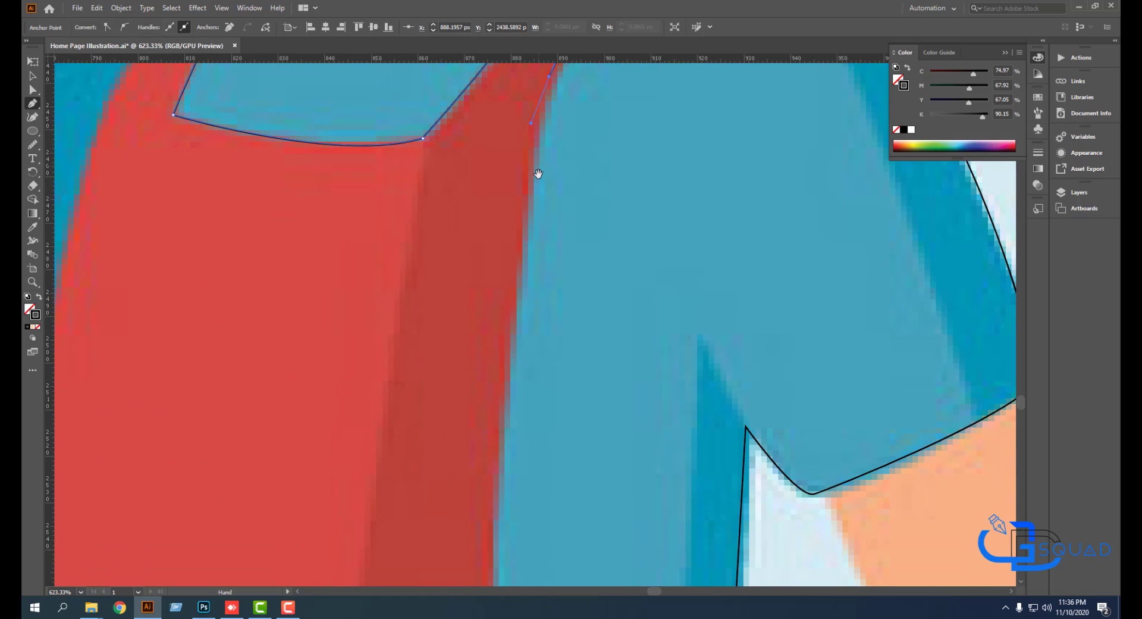
left_click(504, 365)
Step: Extend the apron's right side as a long curve past the hand down to the lower right corner, making it a corner point
left_click_drag(487, 423, 434, 440)
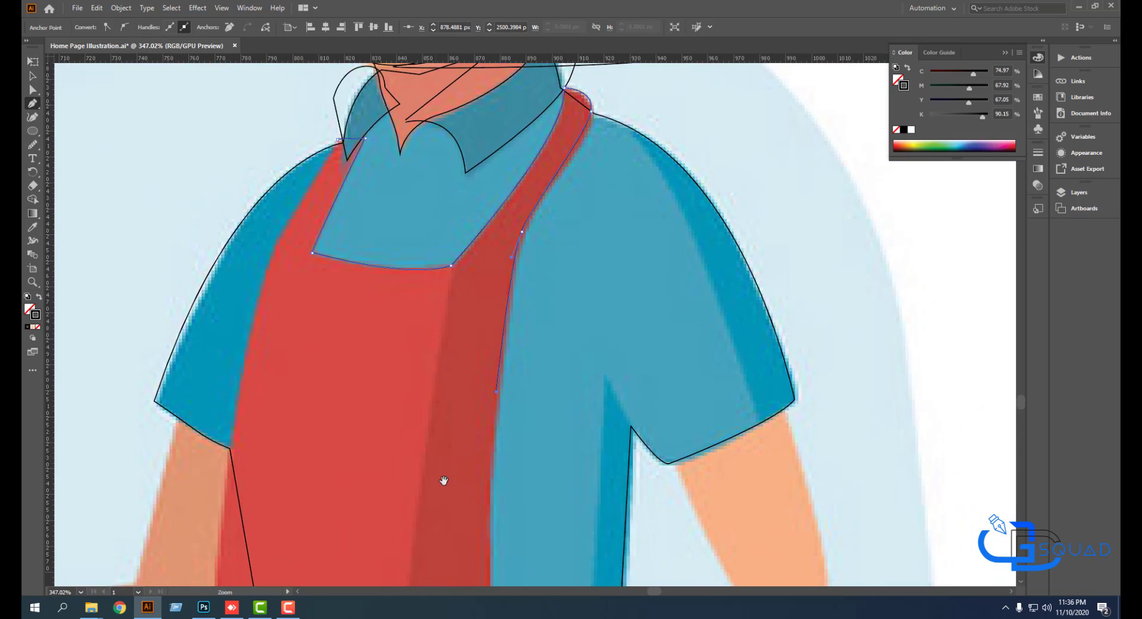
left_click_drag(444, 480, 419, 255)
left_click_drag(381, 361, 327, 359)
left_click_drag(408, 416, 471, 274)
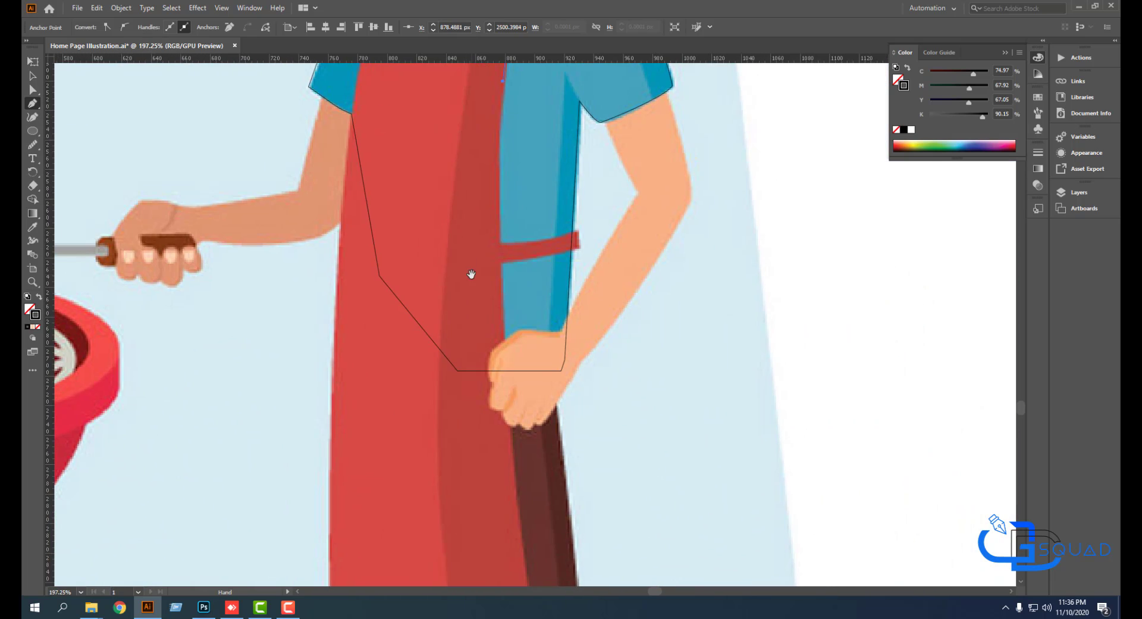
left_click_drag(505, 535, 413, 471)
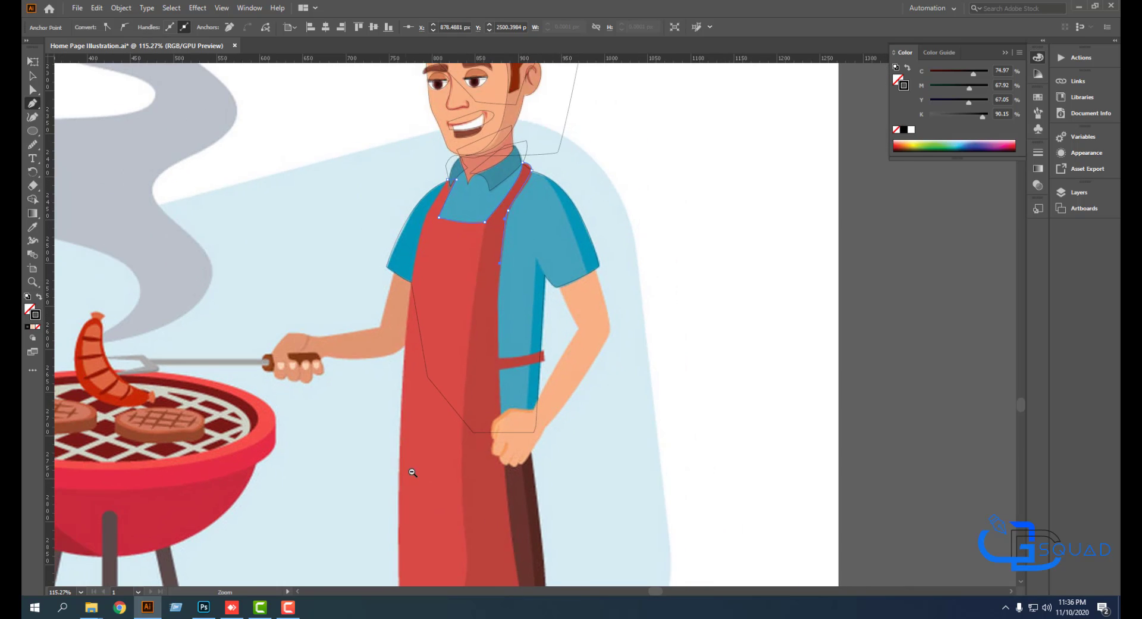
left_click_drag(503, 512, 468, 358)
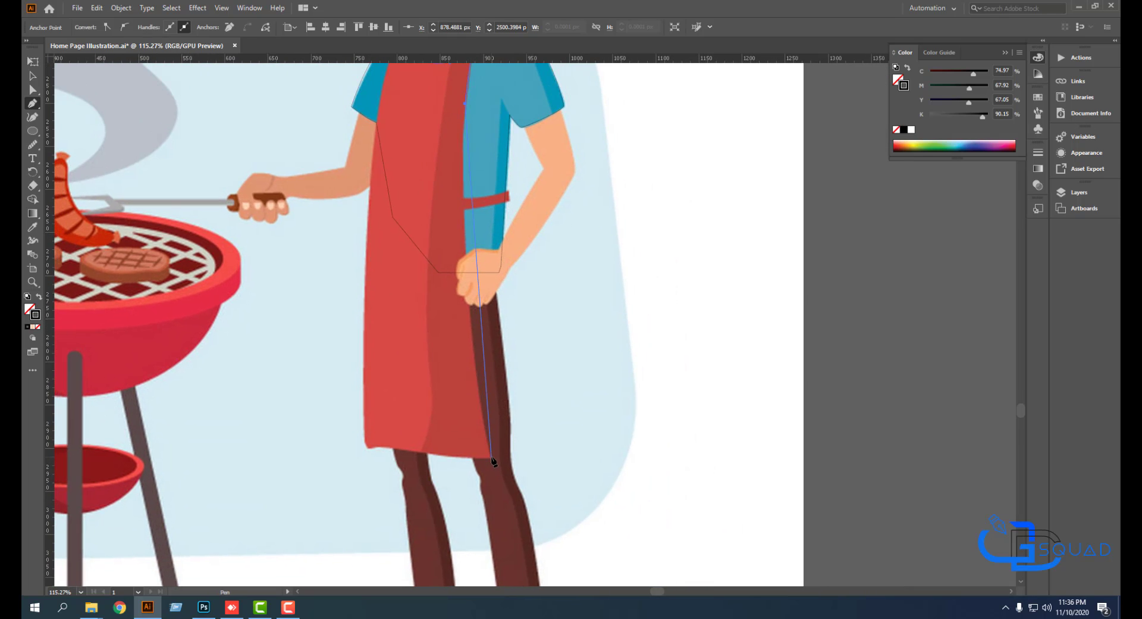
left_click_drag(497, 470, 526, 583)
left_click(491, 456)
Step: Trace the apron's hem to its lower left corner, start up the left side, and round that corner
left_click_drag(451, 186, 536, 440)
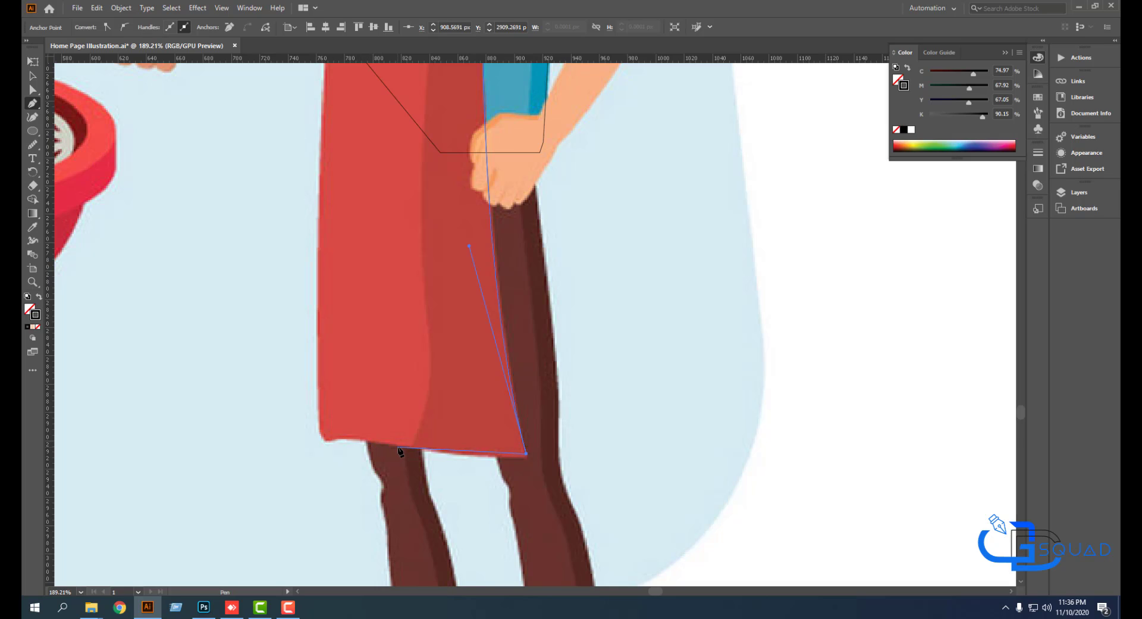
left_click_drag(396, 444, 318, 412)
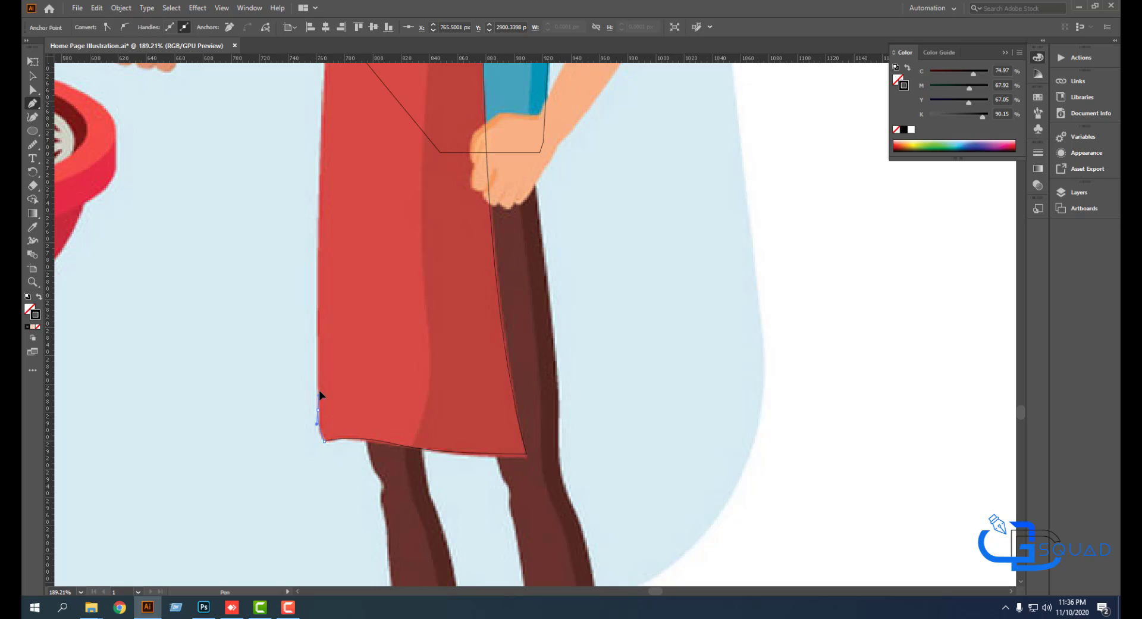
left_click_drag(318, 373, 314, 379)
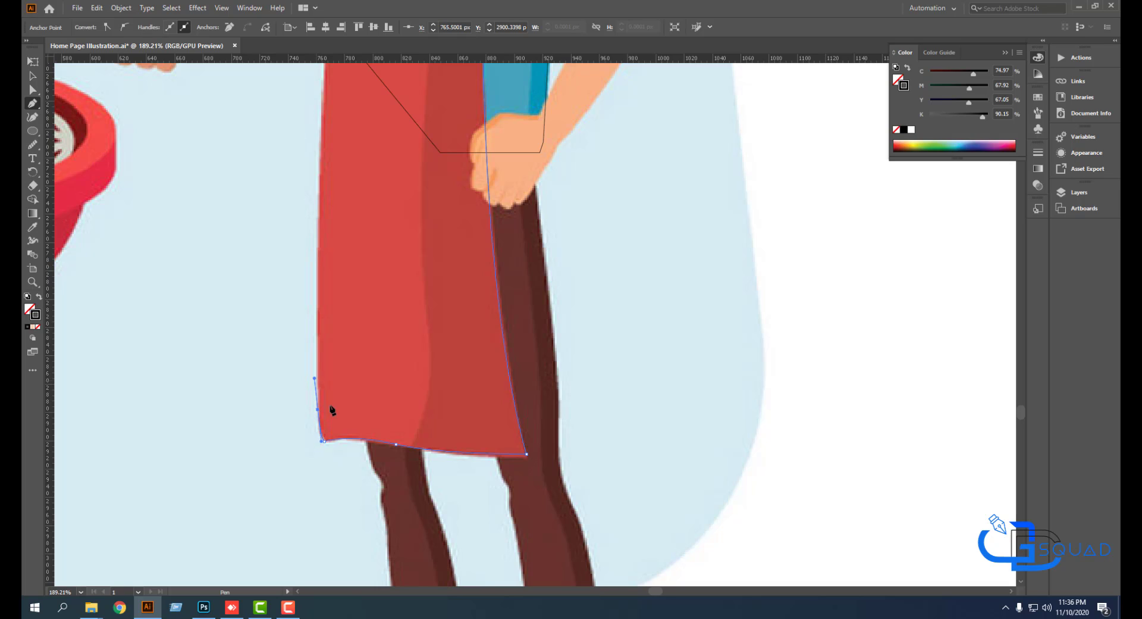
left_click(324, 441, "ctrl")
left_click_drag(328, 435, 337, 423)
scroll(330, 435, "up", 5)
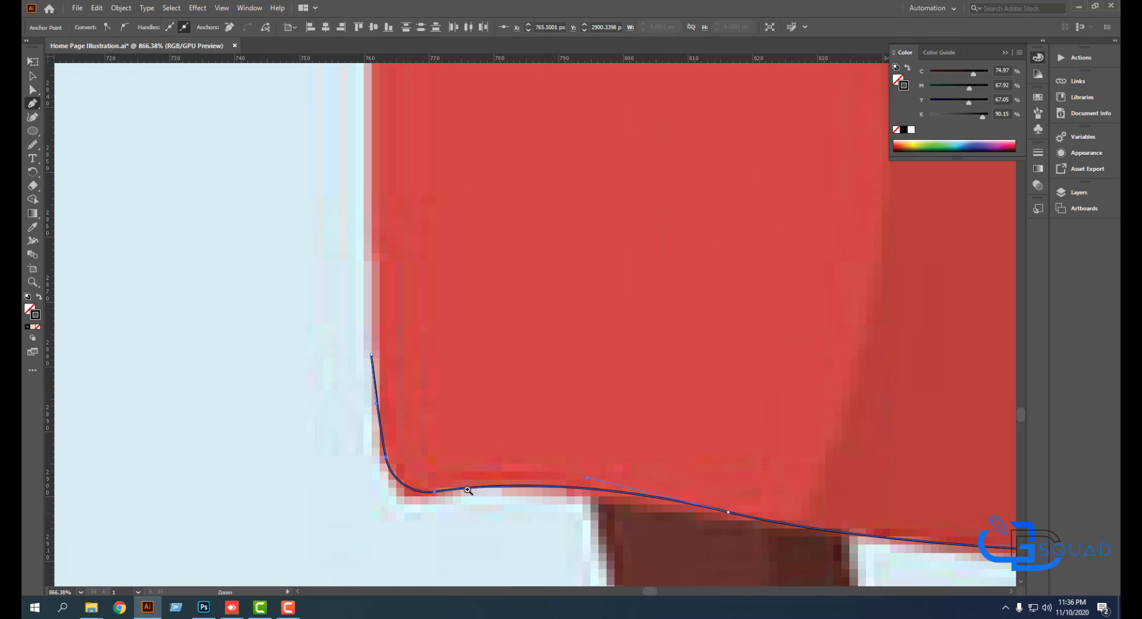
Step: Refine the curve at the apron's lower left corner and extend the left side as one long curve up to the left strap
left_click_drag(402, 476, 411, 452)
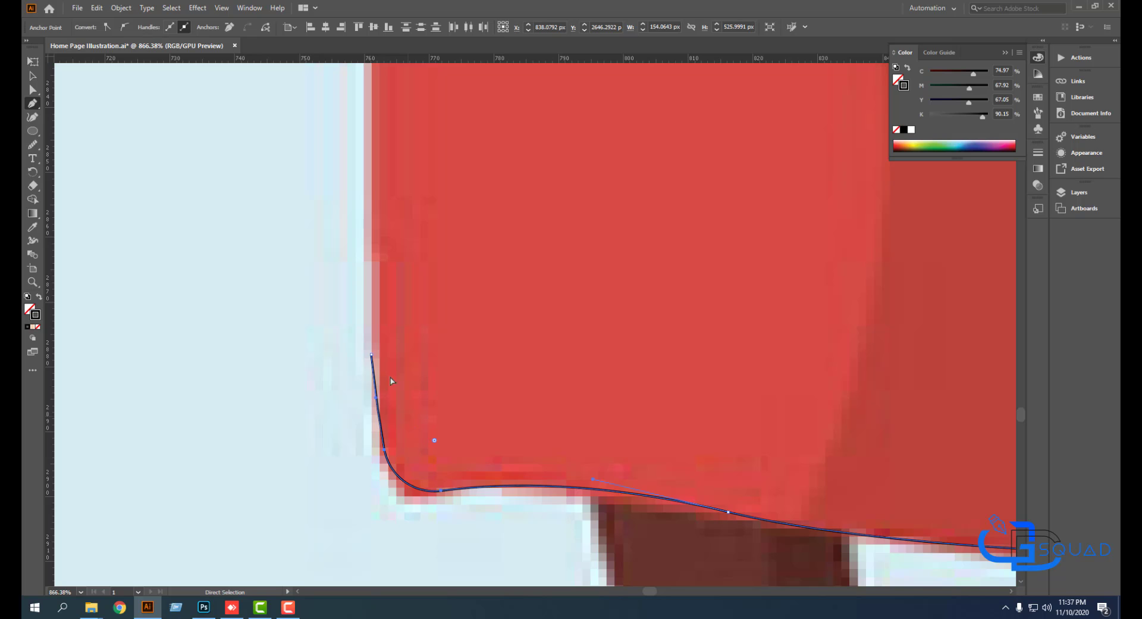
scroll(371, 355, "down", 3)
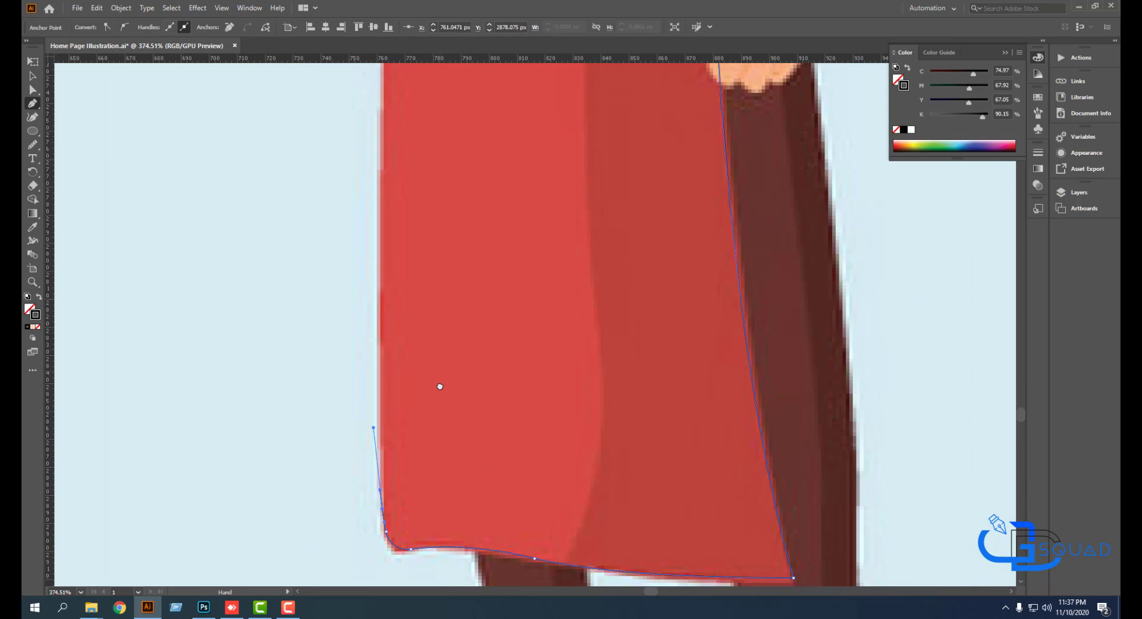
left_click_drag(418, 318, 415, 315)
left_click_drag(510, 150, 438, 328)
scroll(433, 196, "up", 2)
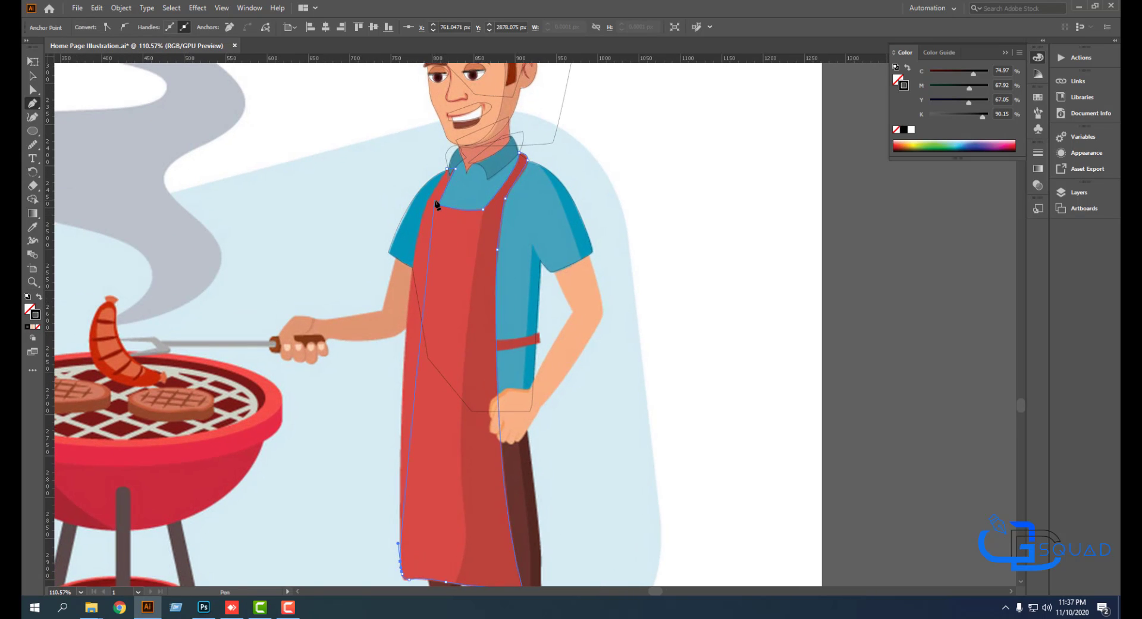
left_click_drag(429, 203, 459, 122)
scroll(452, 181, "up", 12)
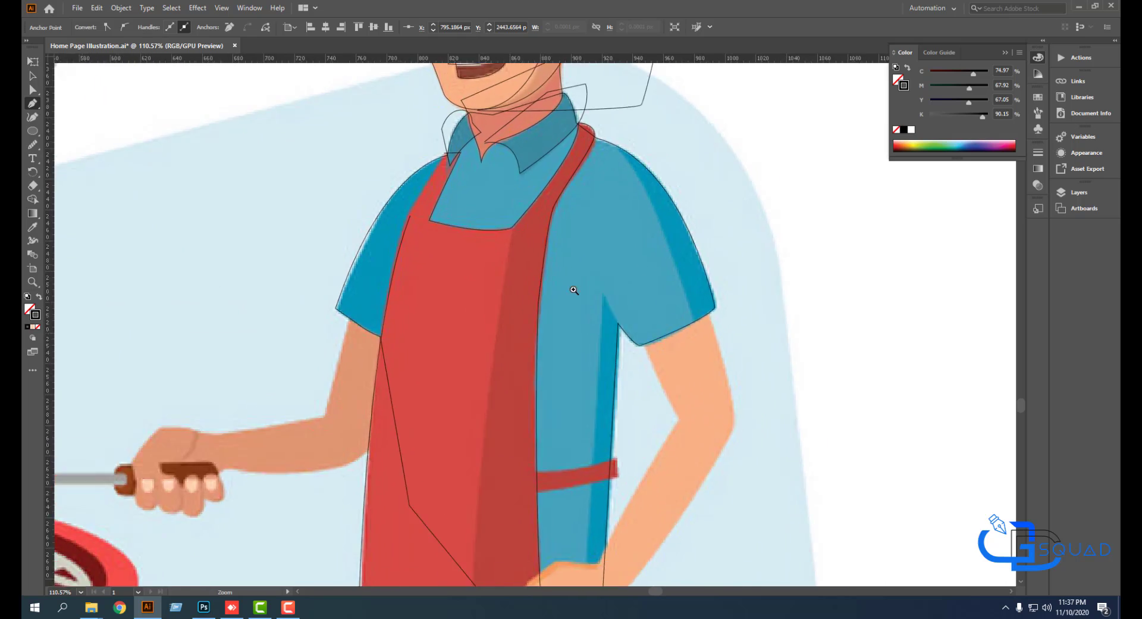
Step: Make the anchor at the left strap's base a corner point and close the apron outline at the strap's top
left_click_drag(433, 216, 469, 310)
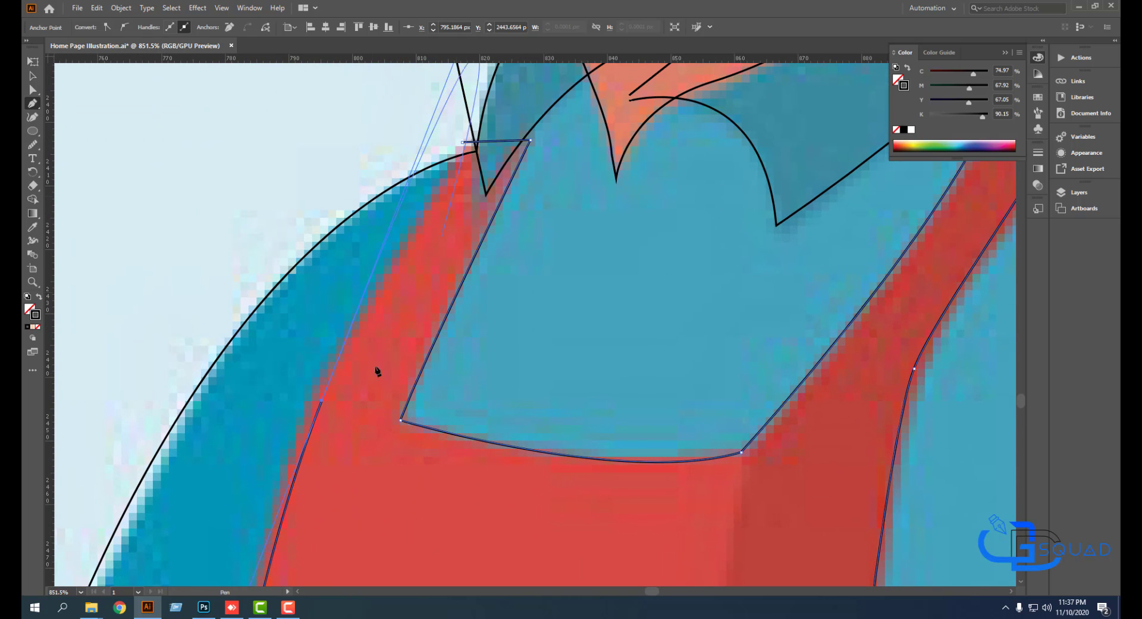
left_click(322, 401)
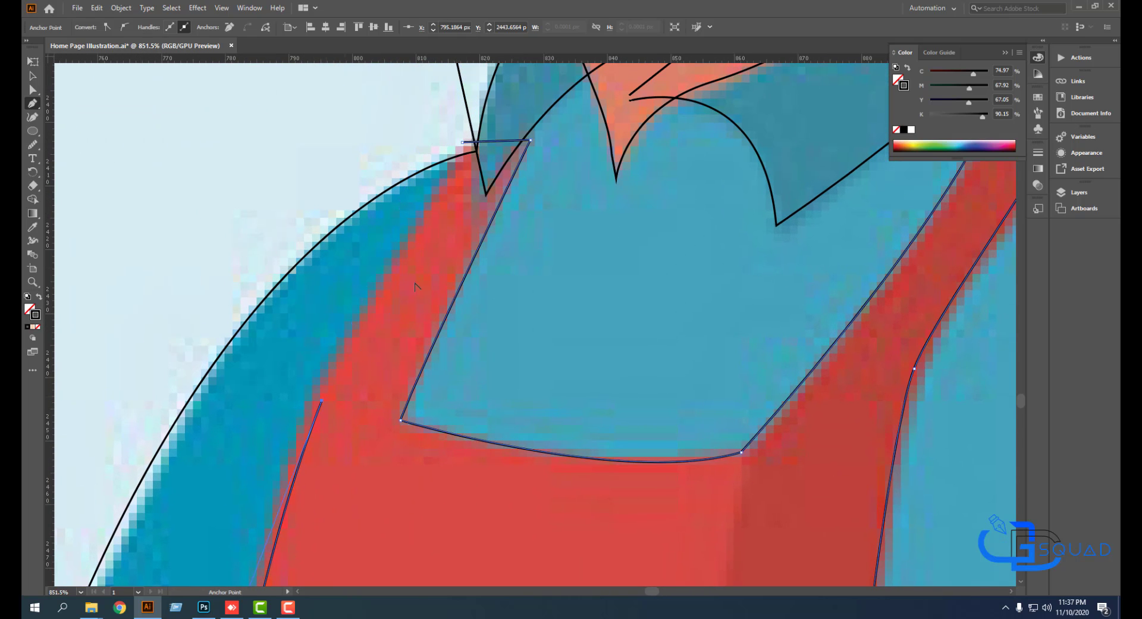
left_click(461, 142)
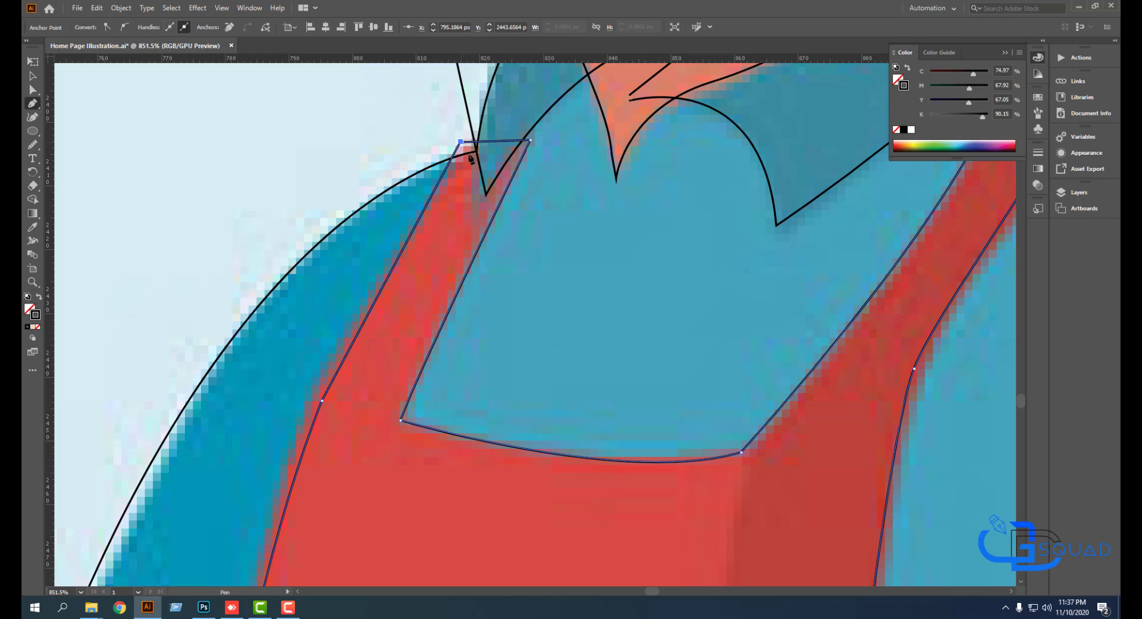
Step: Start the apron's shading path at the neckline's right corner and trace the dark area's inner edge down past the hem
left_click_drag(584, 305, 355, 273)
left_click_drag(634, 363, 500, 329)
left_click_drag(666, 391, 517, 222)
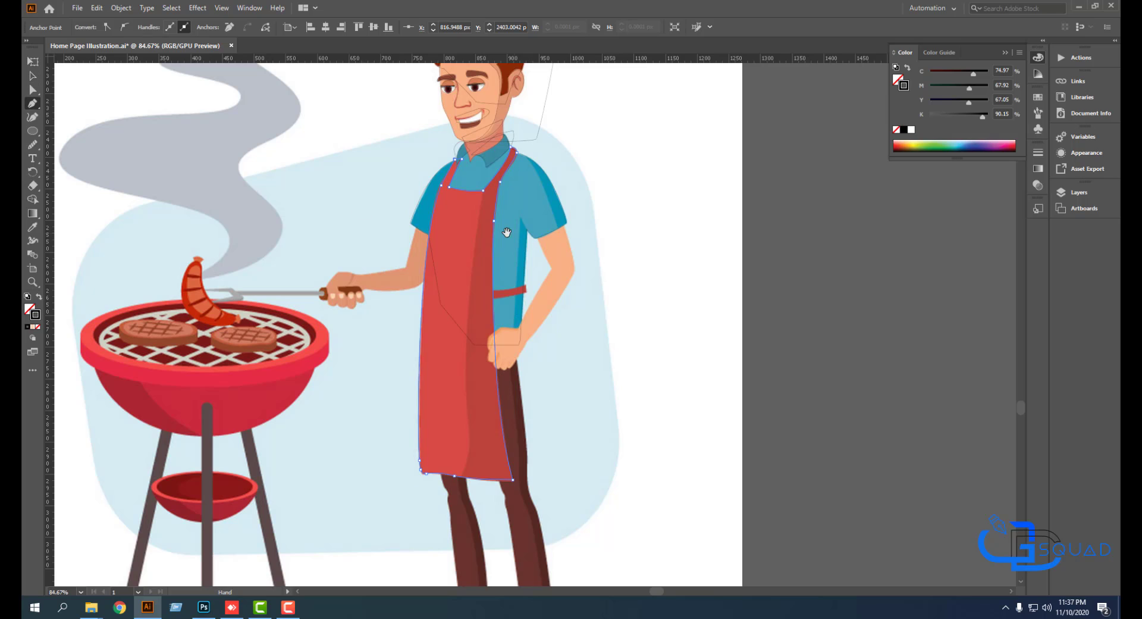
left_click_drag(510, 260, 555, 298)
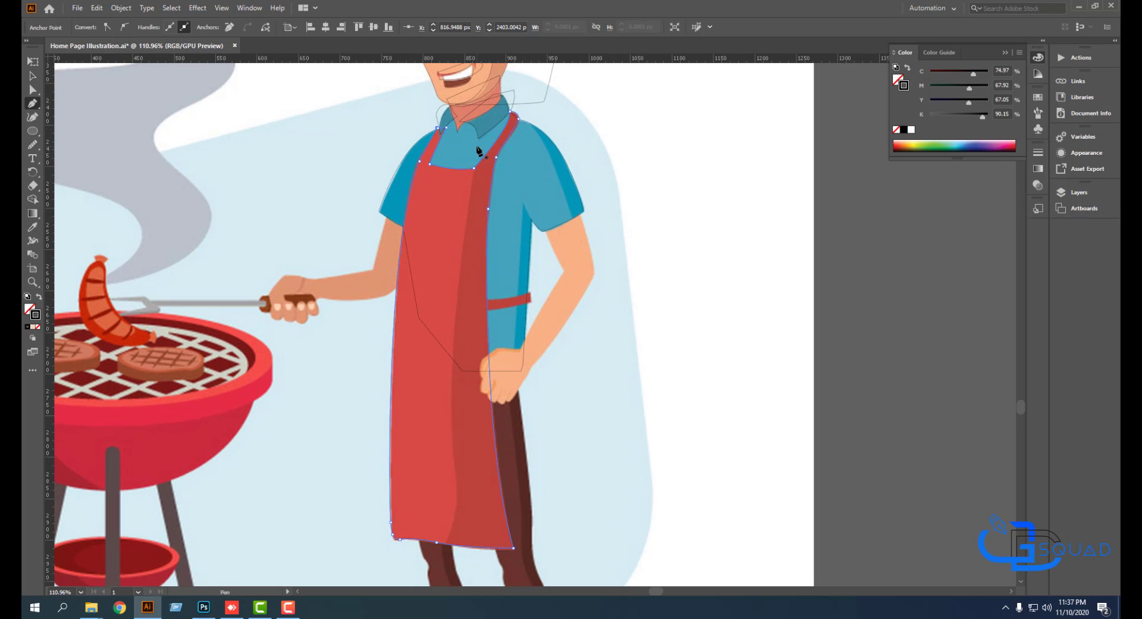
left_click_drag(454, 448, 451, 355)
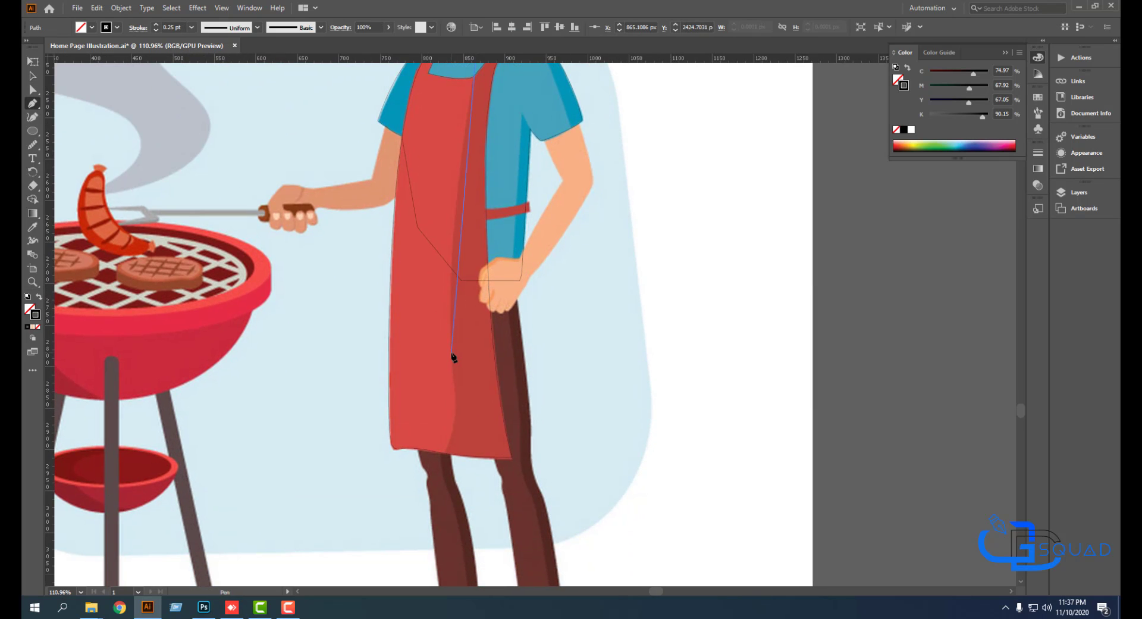
left_click(434, 468)
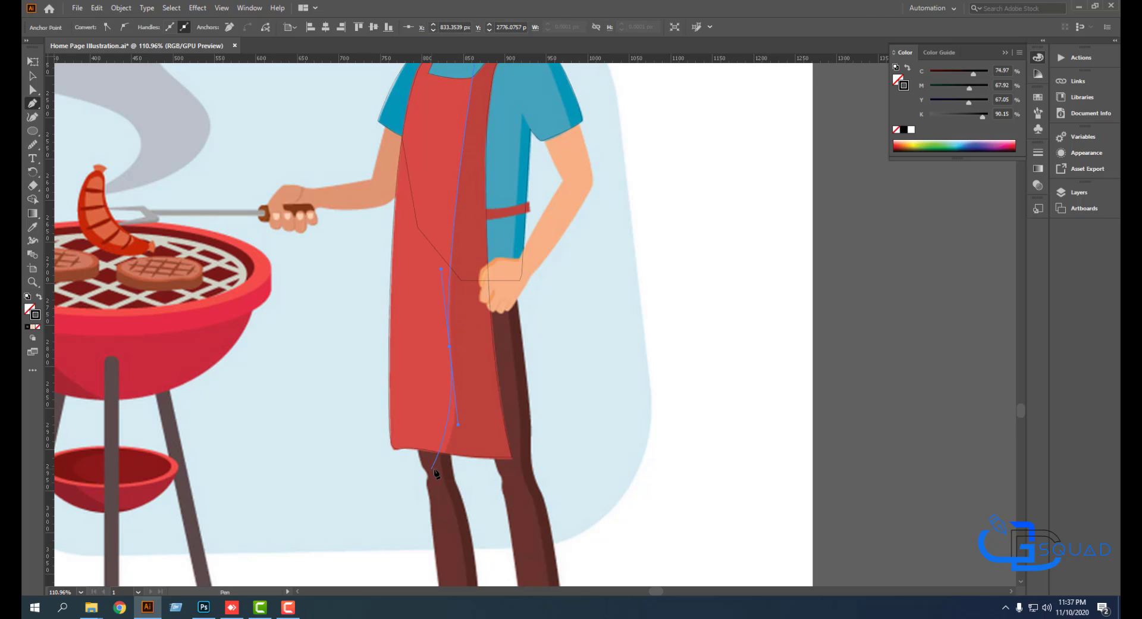
left_click(438, 468)
Step: Loop the shading path loosely around the outside of the man's right side and close it at the neckline's corner
left_click_drag(598, 511, 614, 508)
left_click_drag(654, 278, 647, 250)
left_click(592, 142)
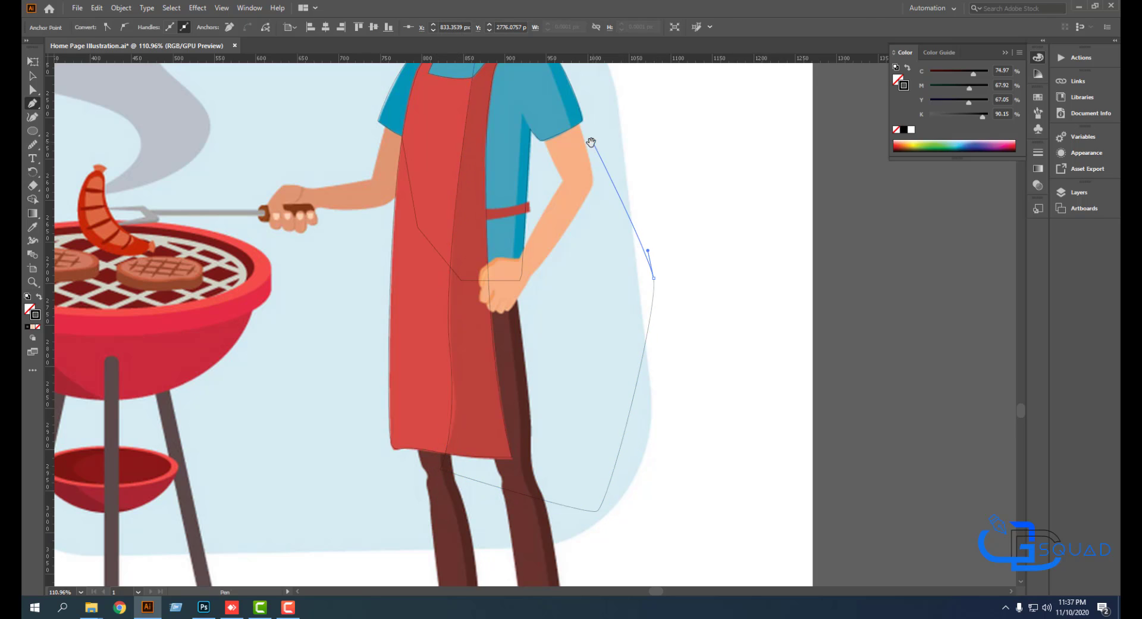
left_click_drag(538, 90, 536, 249)
left_click(539, 206)
left_click(478, 273)
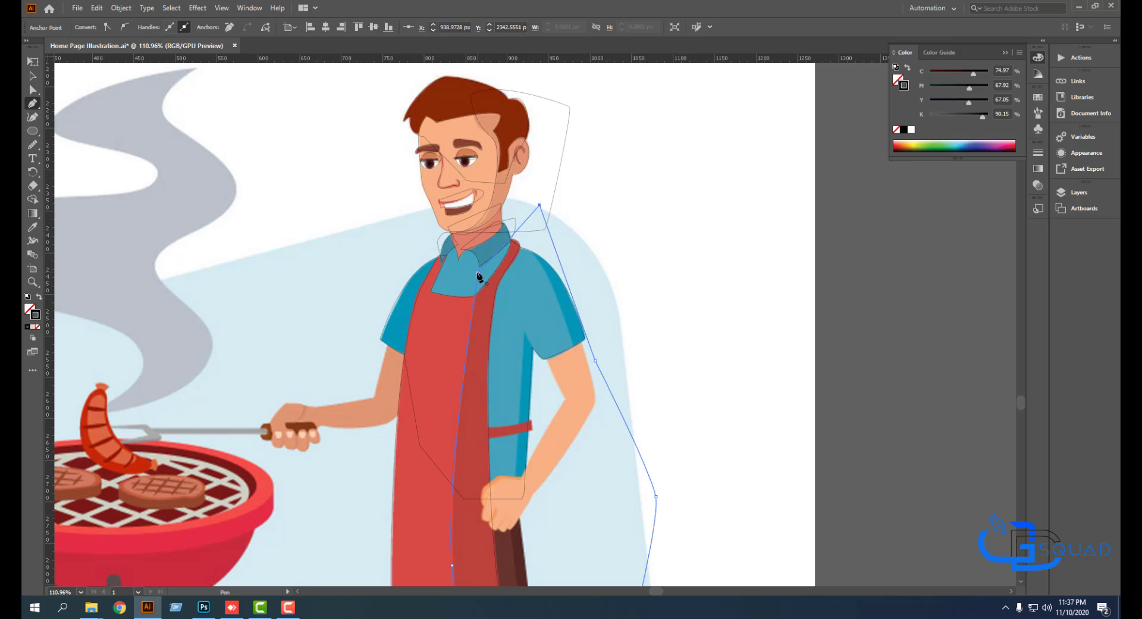
Step: Trace the apron's waist strap as a closed path, curving its upper and lower edges and overlapping the apron
left_click(30, 77)
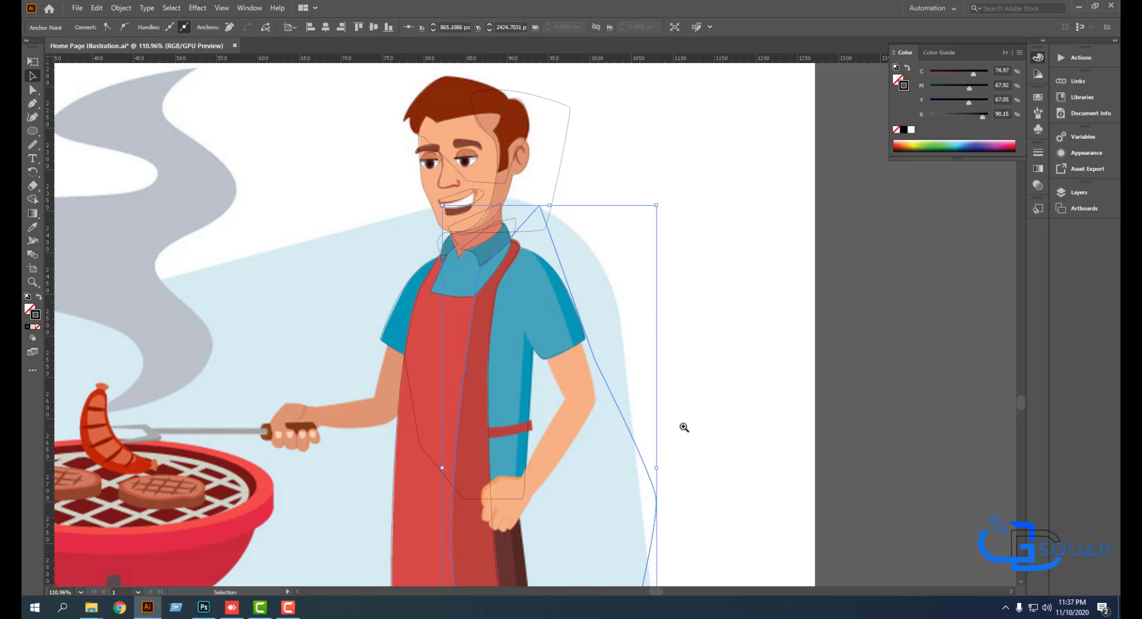
left_click_drag(684, 427, 816, 461)
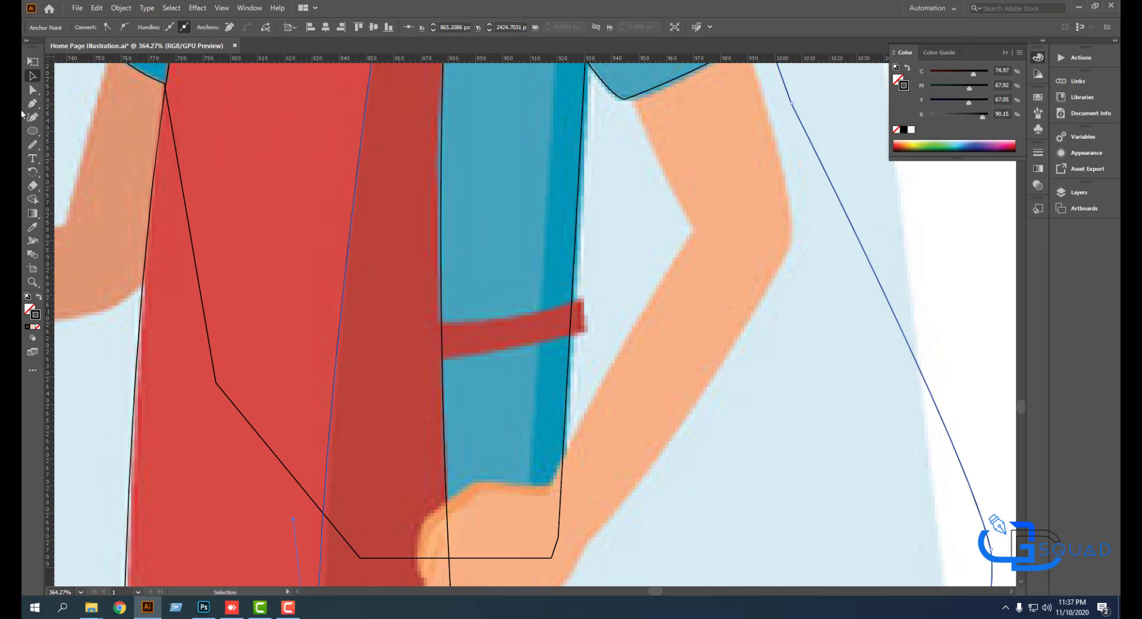
left_click(32, 103)
left_click(426, 326)
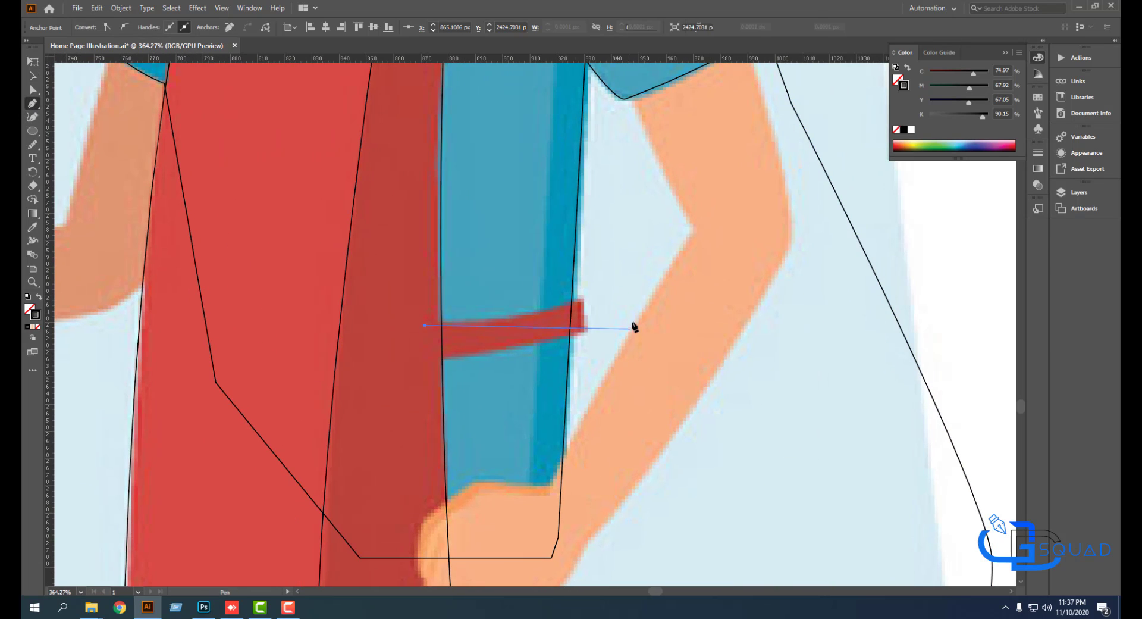
left_click_drag(580, 299, 594, 288)
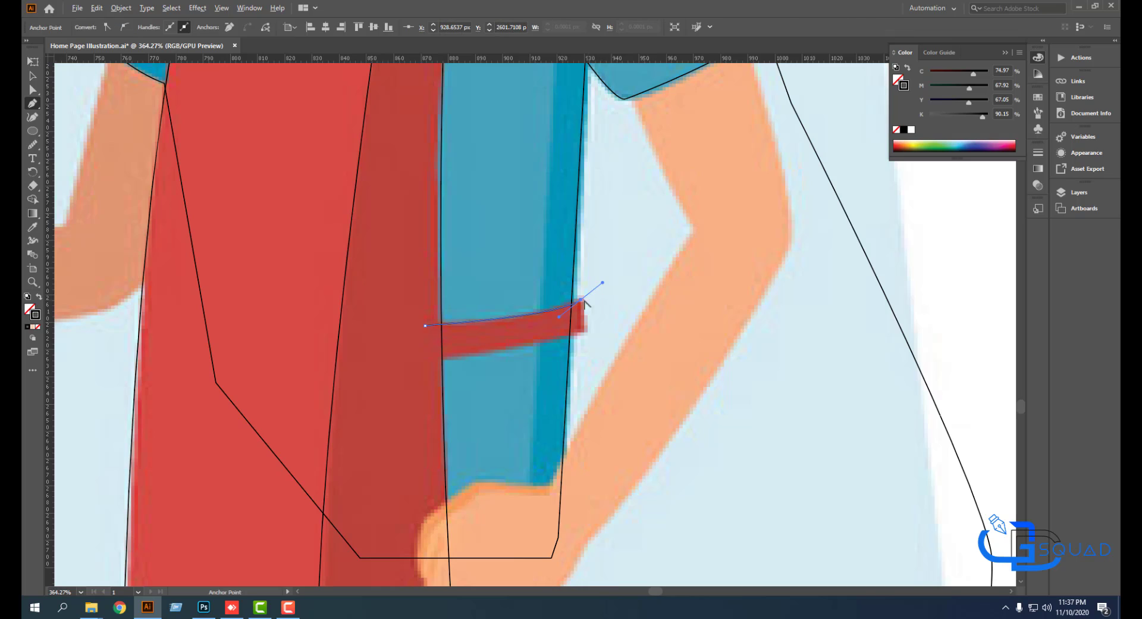
left_click(580, 300)
left_click(586, 327)
left_click_drag(415, 361, 394, 356)
left_click(424, 326)
left_click(32, 78)
Step: Start the right arm's outline with a straight segment just inside the sleeve hem, ending in a corner at its outer side
left_click_drag(512, 335, 451, 357)
left_click_drag(643, 409, 564, 341)
left_click_drag(553, 425, 512, 266)
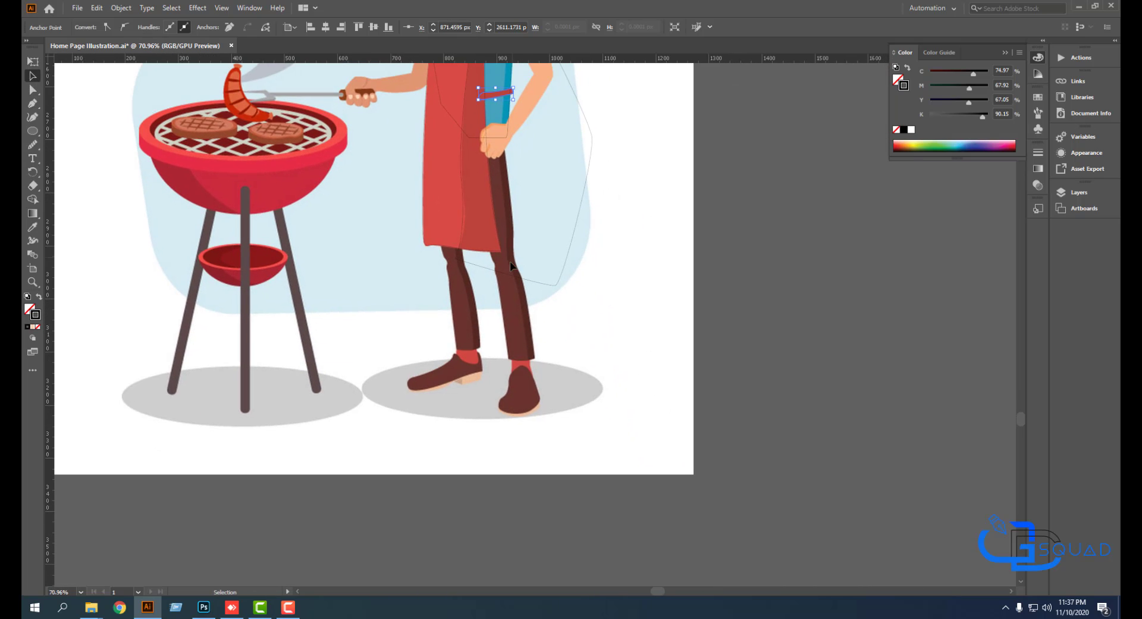
left_click_drag(523, 213, 515, 451)
left_click_drag(544, 238, 732, 475)
left_click_drag(594, 395, 615, 219)
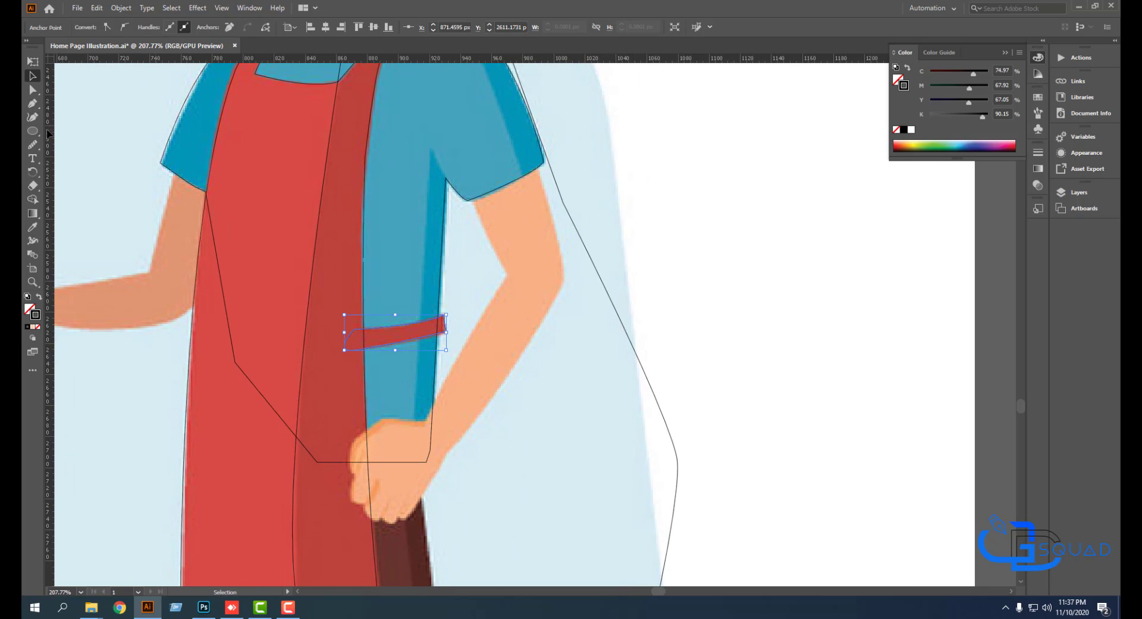
left_click(33, 103)
scroll(474, 205, "up", 5)
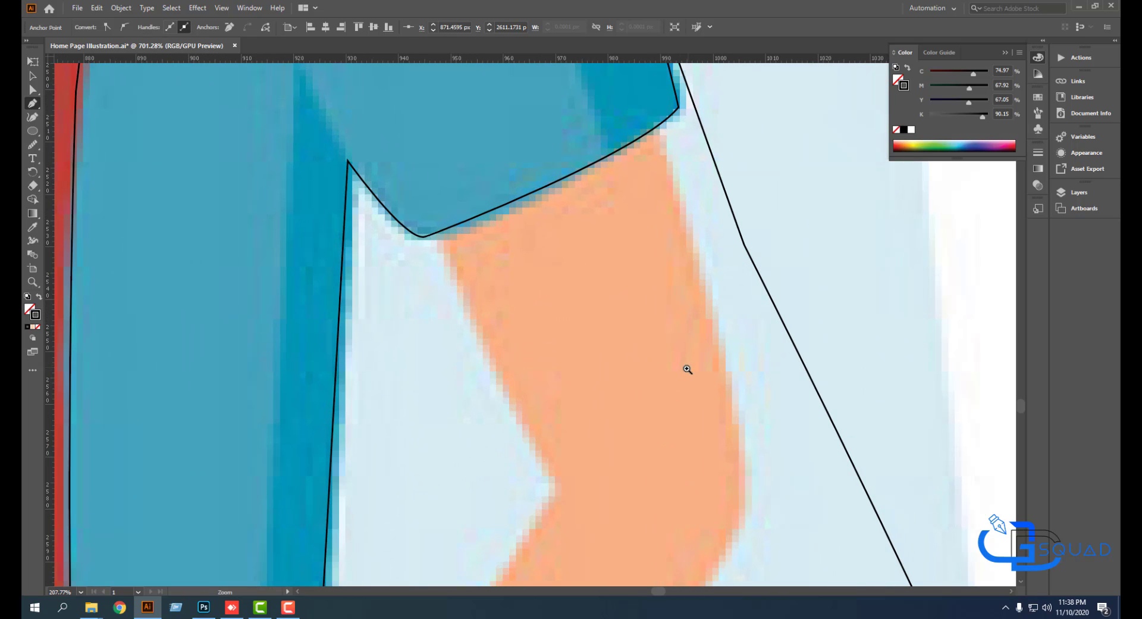
left_click(431, 231)
left_click(662, 115)
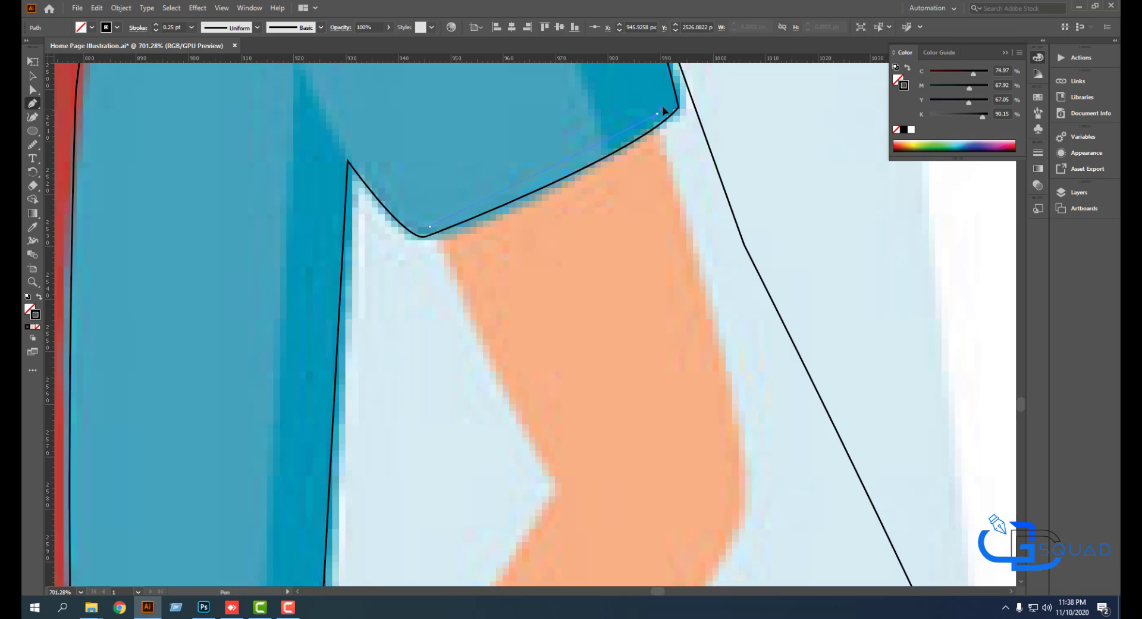
left_click(658, 114, "alt")
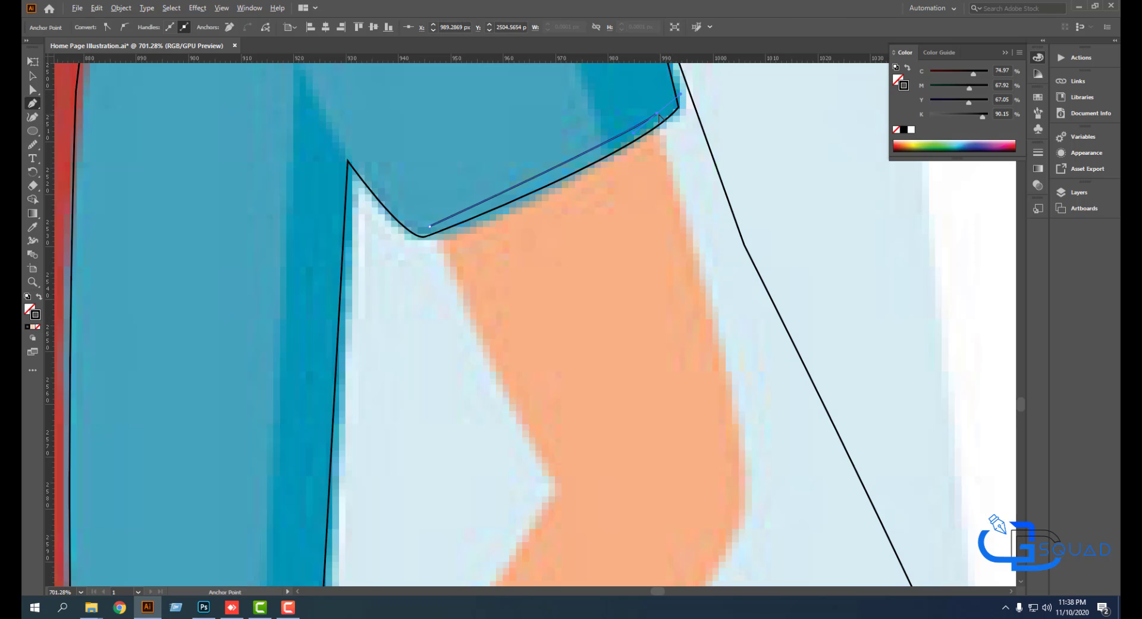
Step: Extend the arm path down the upper arm's outer edge as a curve to the elbow
scroll(693, 383, "down", 3)
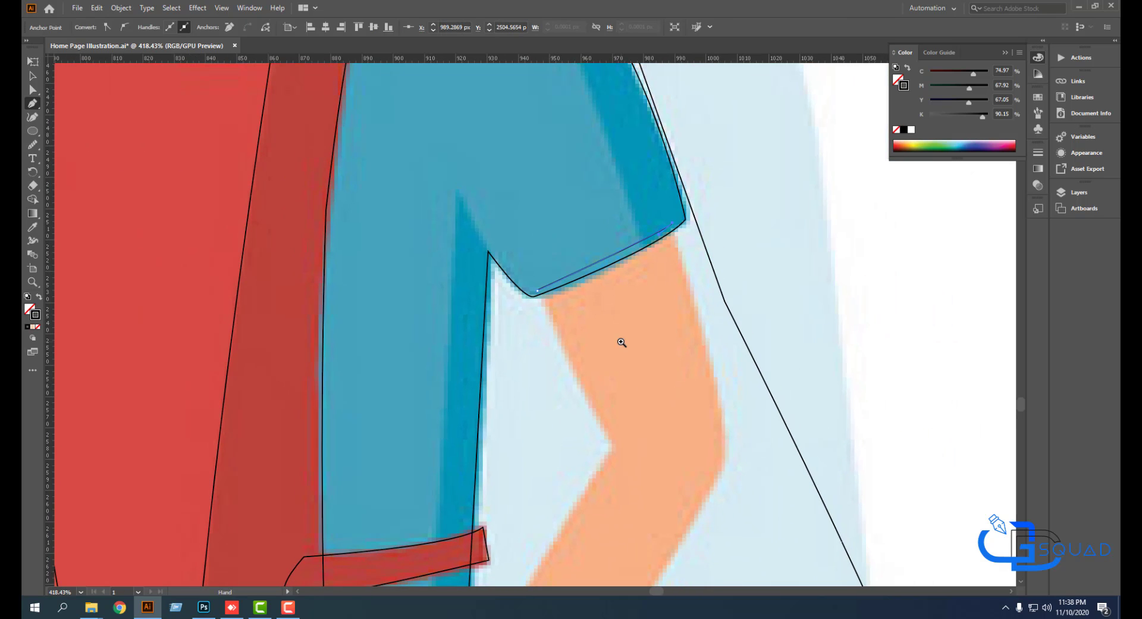
scroll(616, 375, "down", 3)
left_click_drag(565, 340, 547, 195)
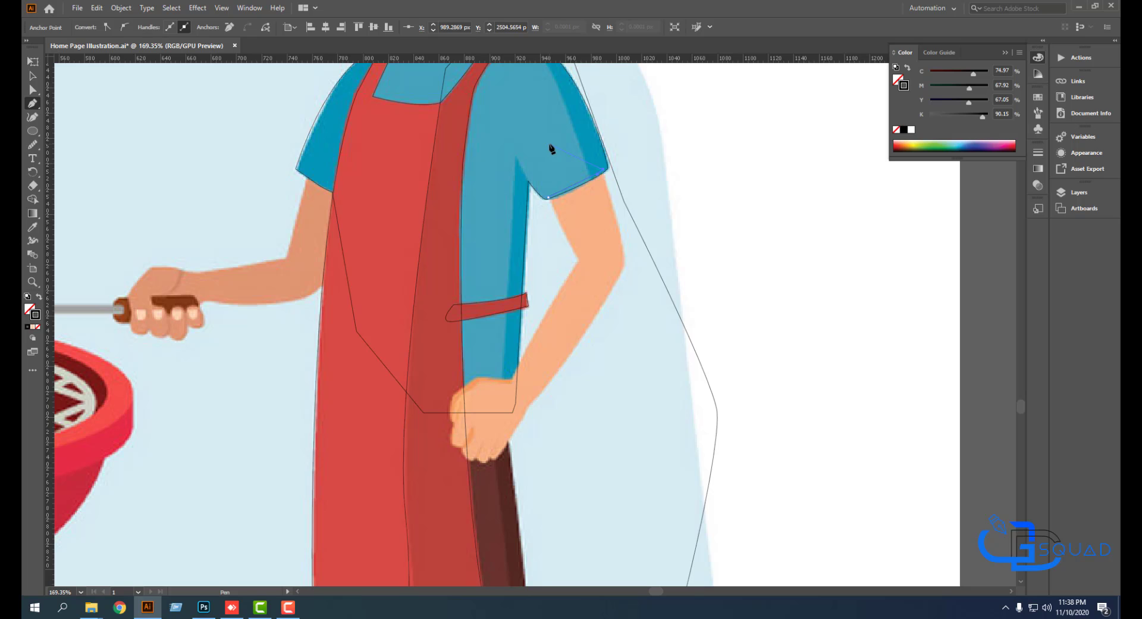
left_click_drag(601, 210, 646, 349)
left_click_drag(616, 236, 639, 350)
key("ctrl+z")
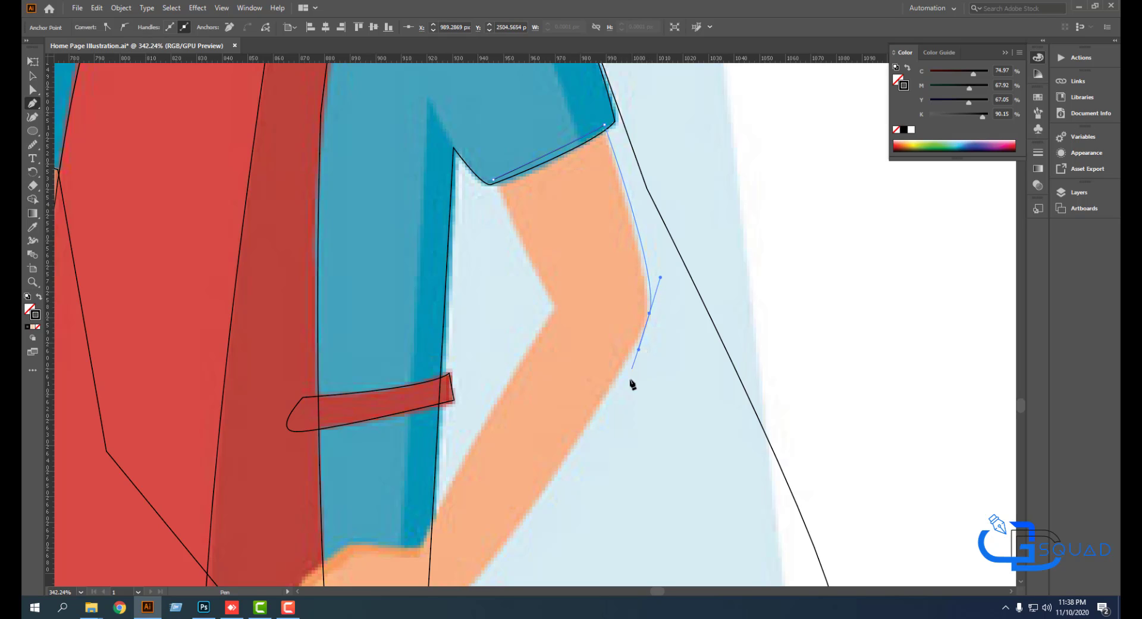
Step: Trace the forearm's outer edge to a corner point at the wrist and continue along the hand to the first fingertip
left_click_drag(573, 438, 631, 302)
left_click_drag(517, 463, 461, 520)
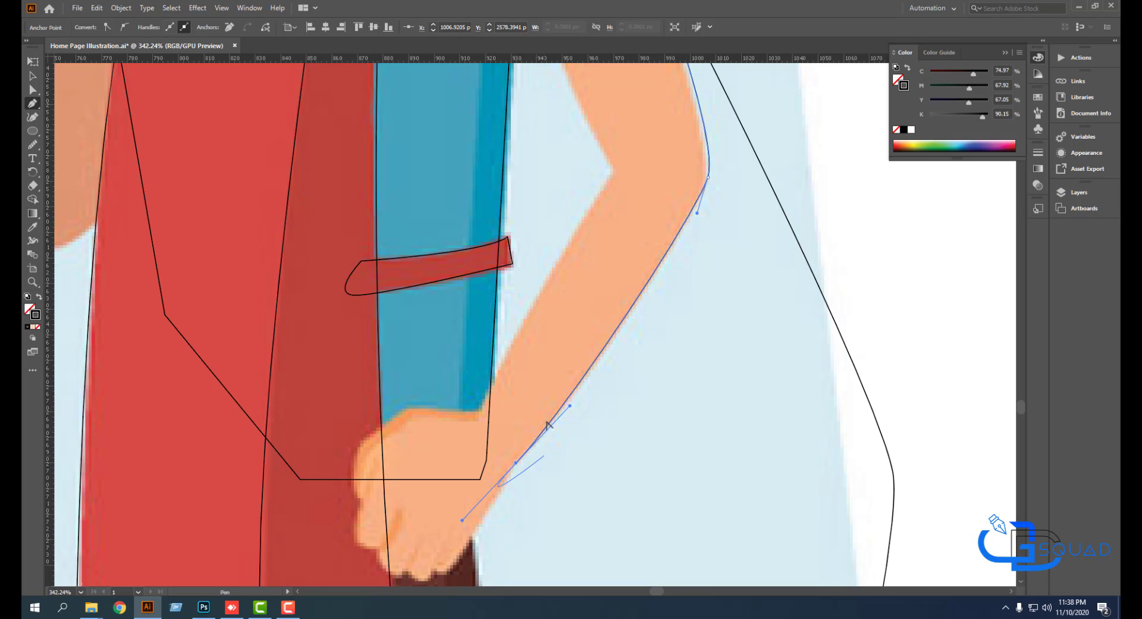
left_click(517, 462)
left_click_drag(517, 468, 562, 202)
left_click_drag(538, 267, 577, 341)
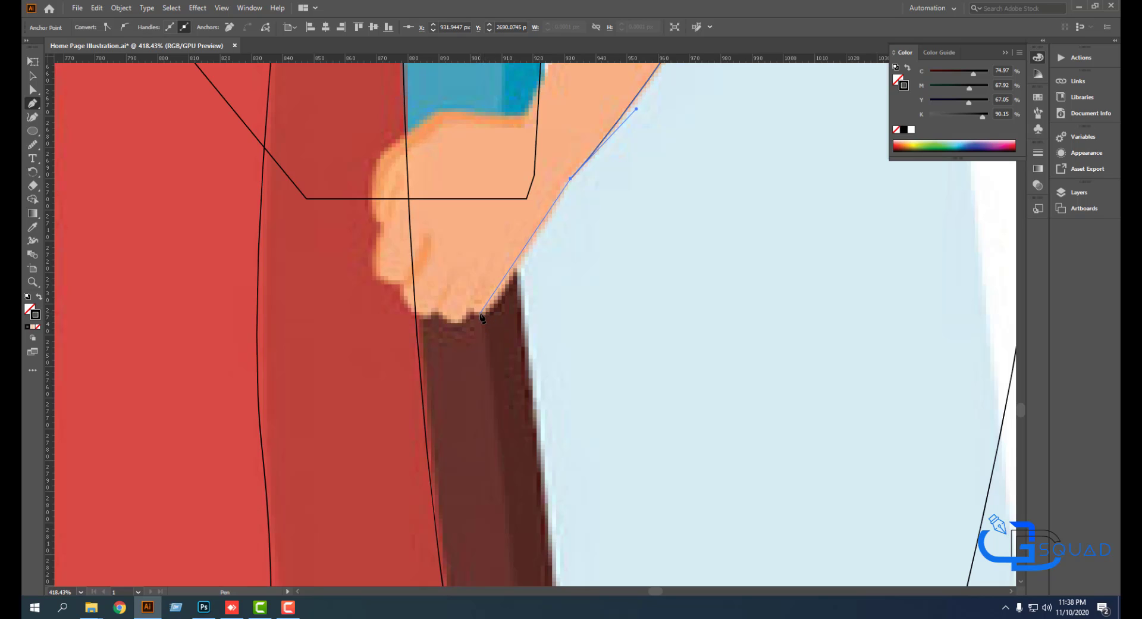
left_click(489, 311)
left_click(473, 325)
left_click(487, 311)
Step: Curve the path around the first fingertip and adjust the curve's handle to match the reference
left_click_drag(452, 305, 647, 411)
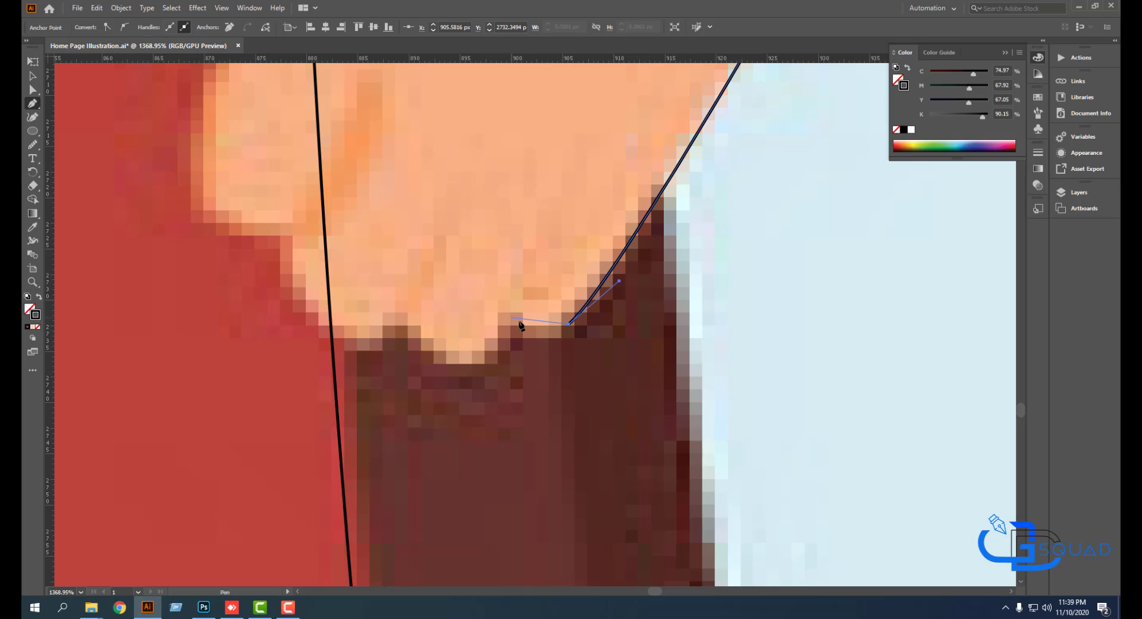
left_click_drag(519, 320, 504, 296)
key("ctrl")
left_click(533, 345, "ctrl")
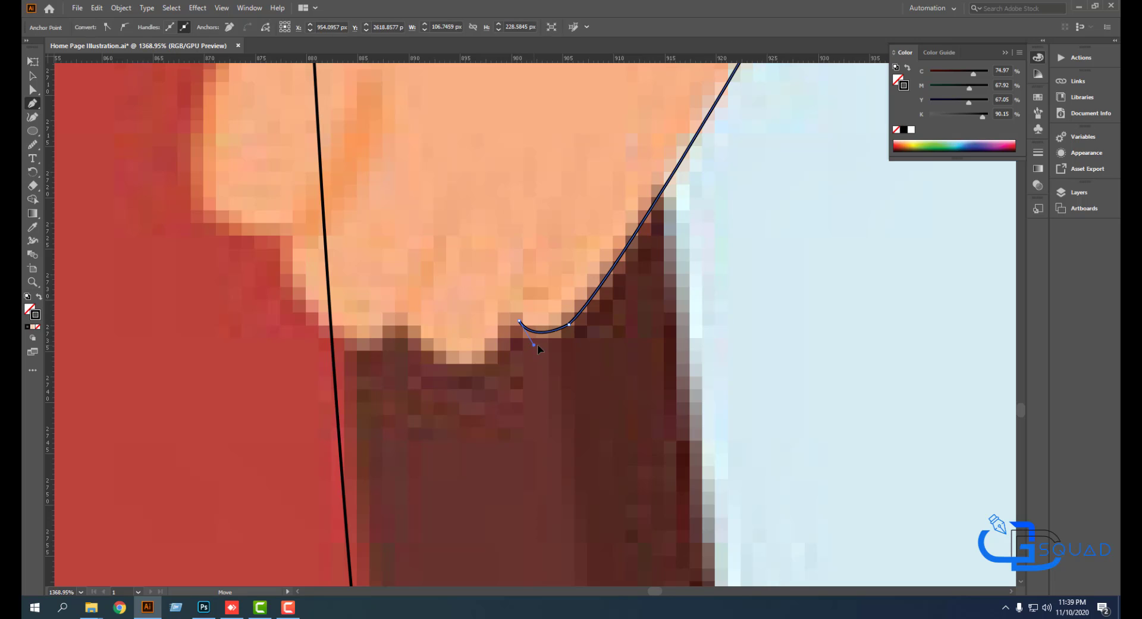
left_click_drag(538, 344, 541, 348)
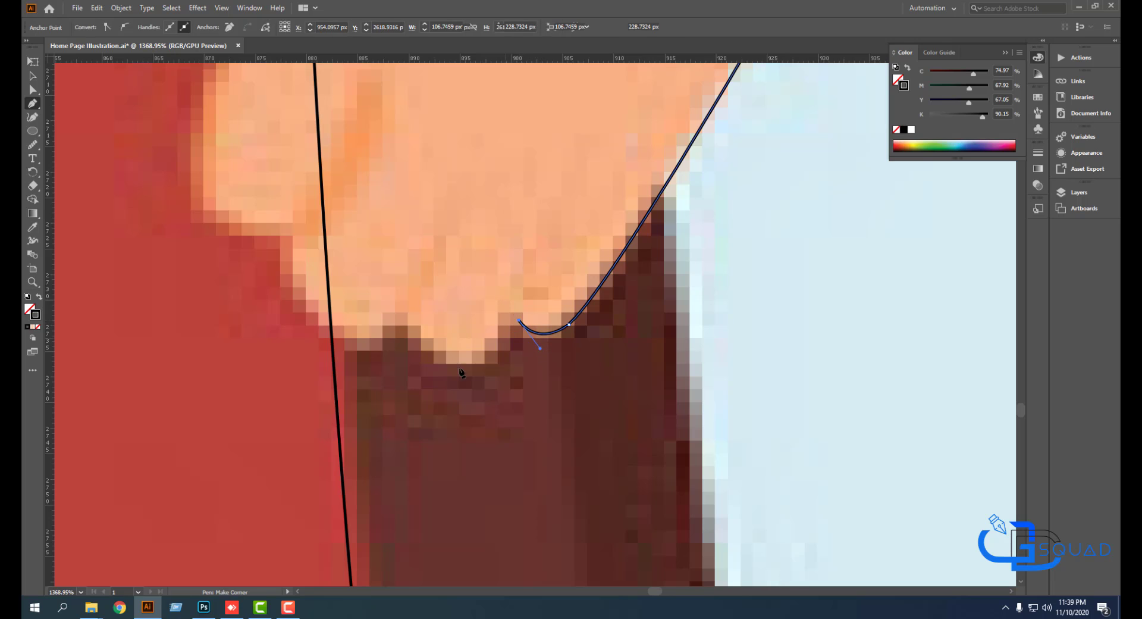
Step: Trace around the next two fingertips as rounded curves with corner points between the fingers
left_click_drag(448, 360, 501, 343)
left_click(402, 313)
left_click(548, 191)
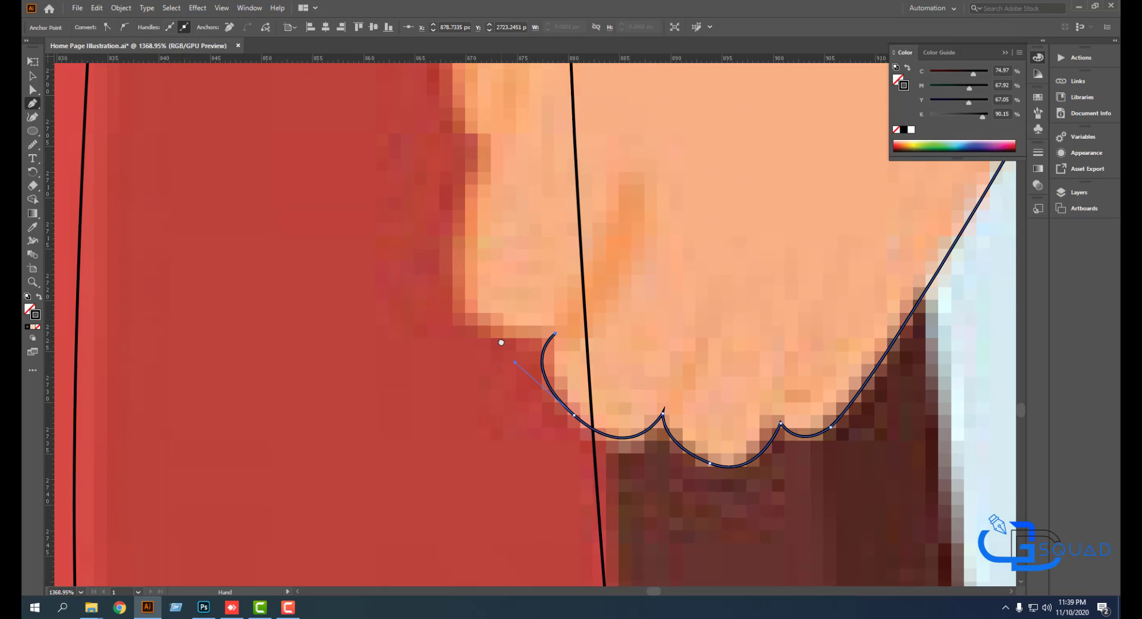
Step: Trace the hand's left contour around the last finger and knuckle, and curve over the thumb side to the shirt
left_click_drag(455, 288, 499, 320)
left_click_drag(514, 270, 520, 232)
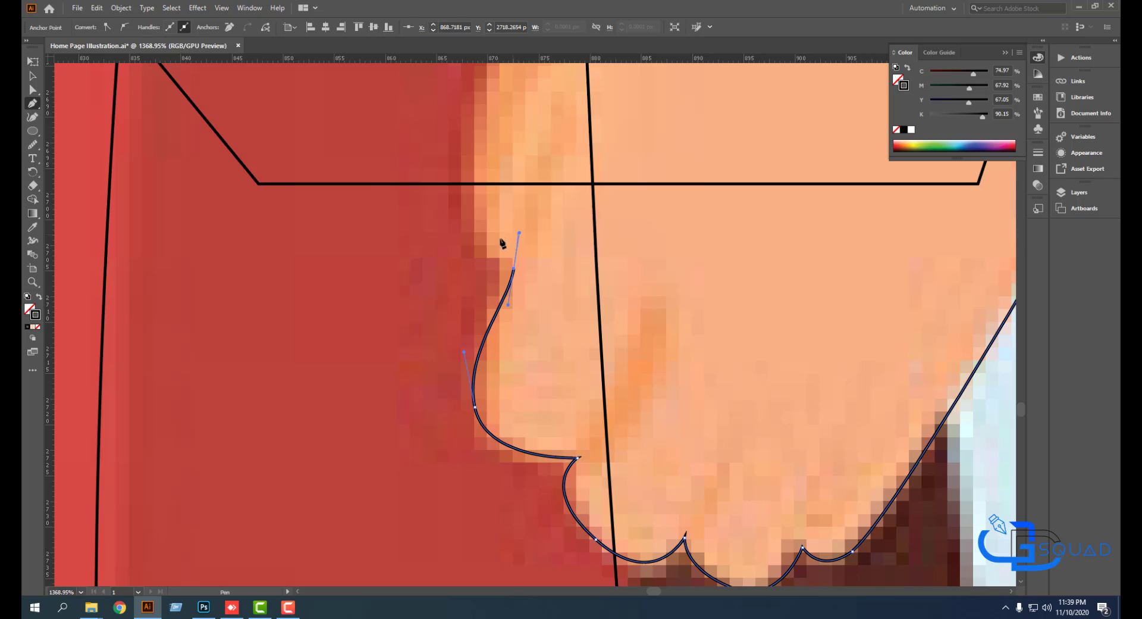
left_click_drag(463, 193, 486, 117)
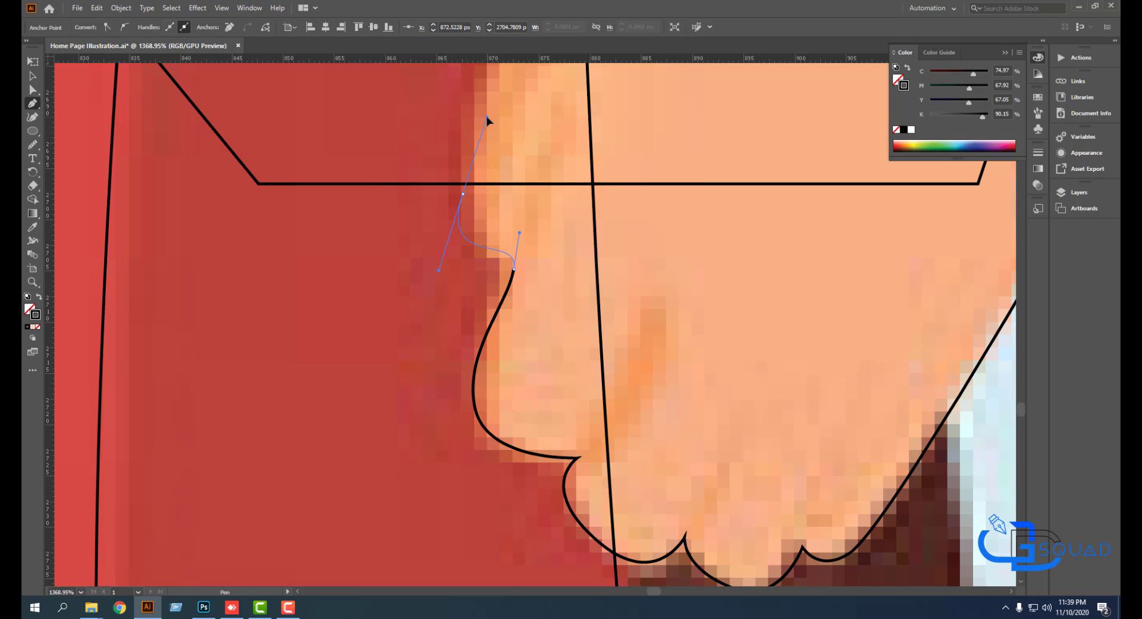
left_click_drag(519, 177, 461, 410)
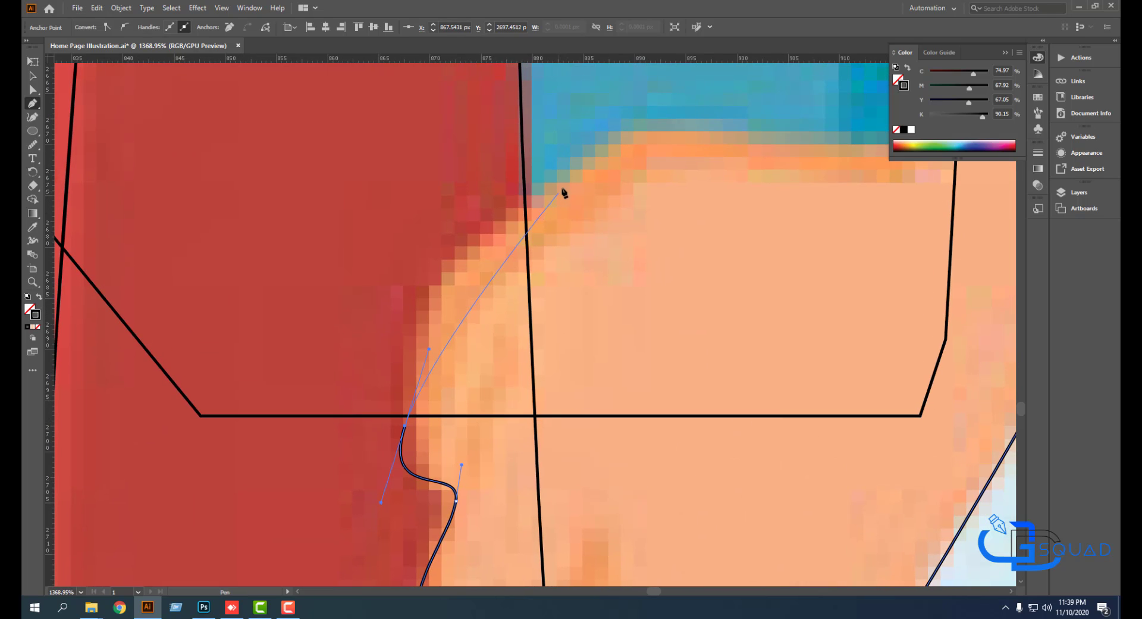
left_click_drag(564, 188, 722, 102)
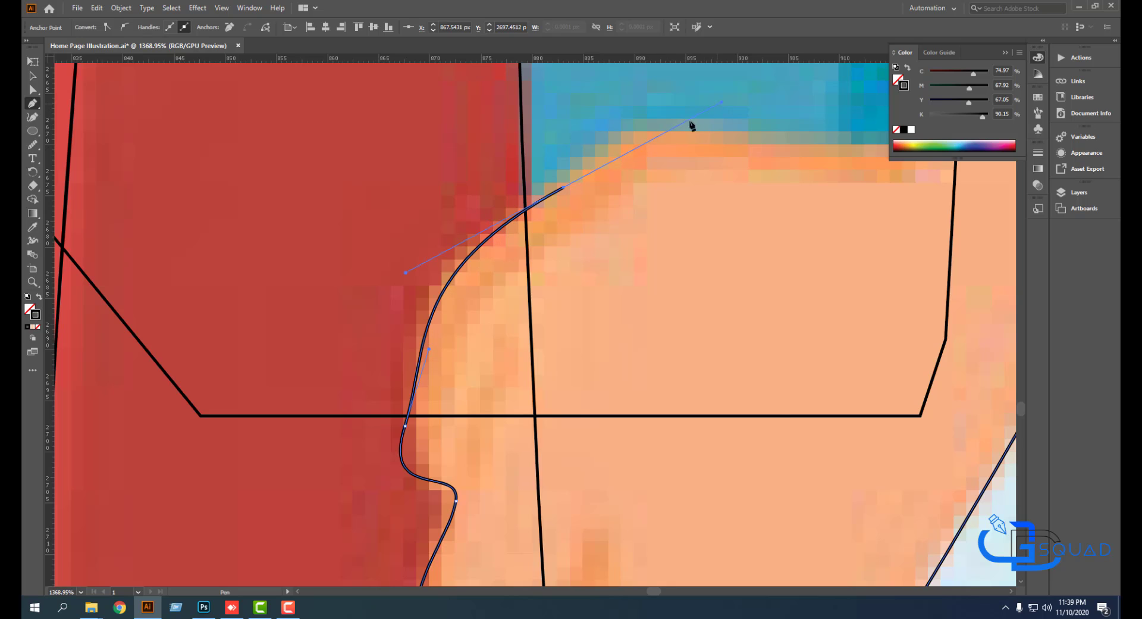
Step: Trace the hand's upper edge with the Pen tool to the inner wrist and round the corner at the top of the hand
left_click(564, 188)
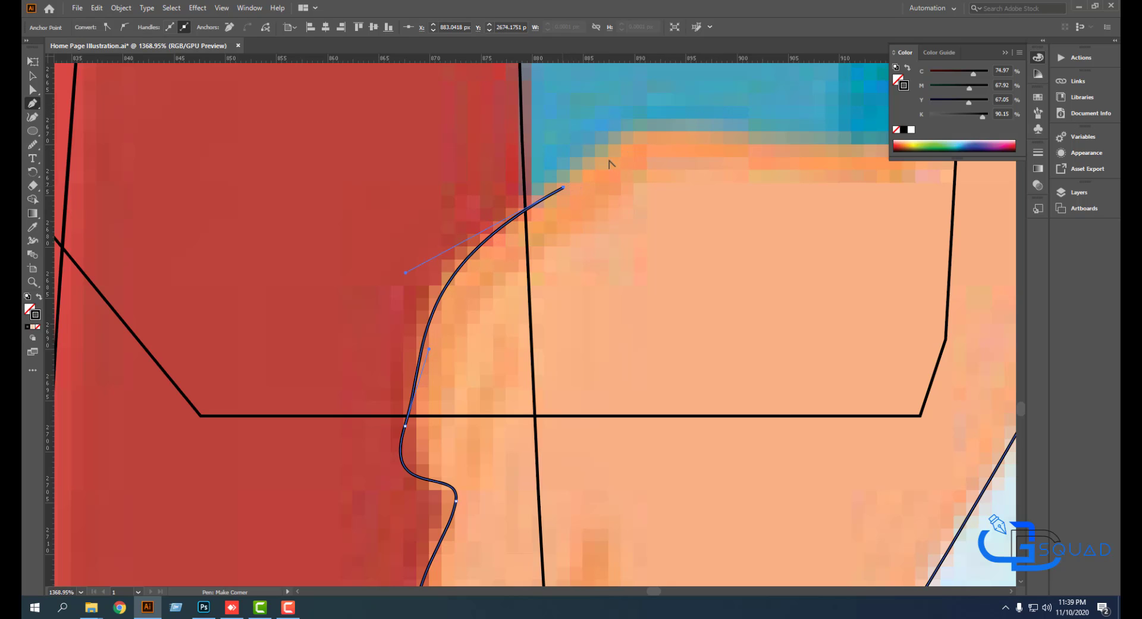
left_click(640, 138)
left_click_drag(749, 166, 527, 204)
left_click_drag(723, 193, 670, 299)
left_click(671, 258)
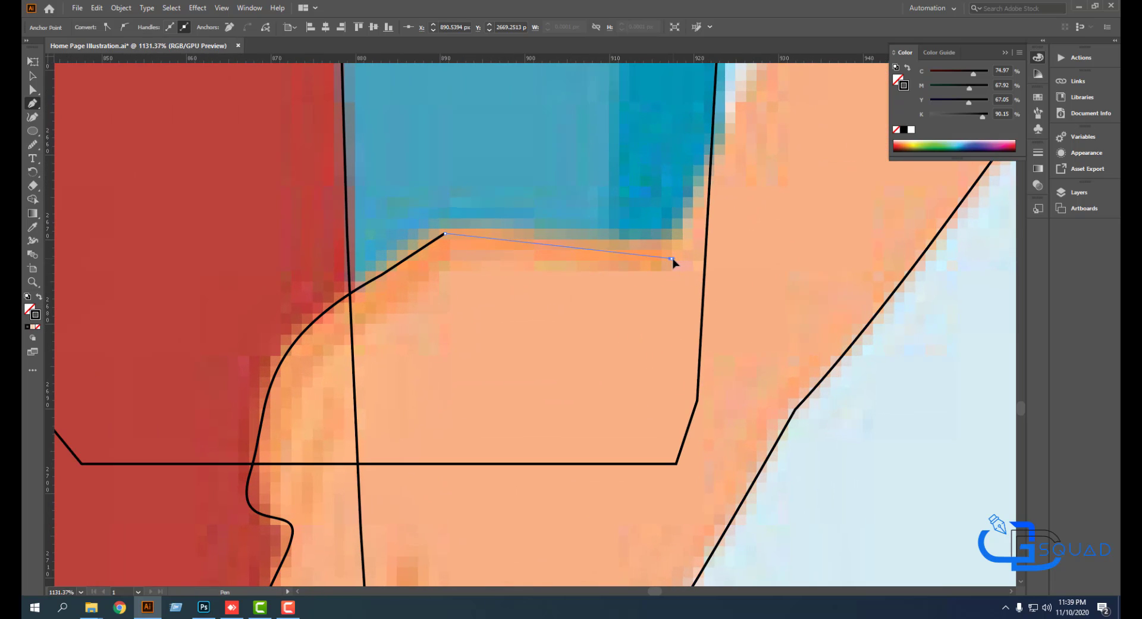
left_click(446, 237)
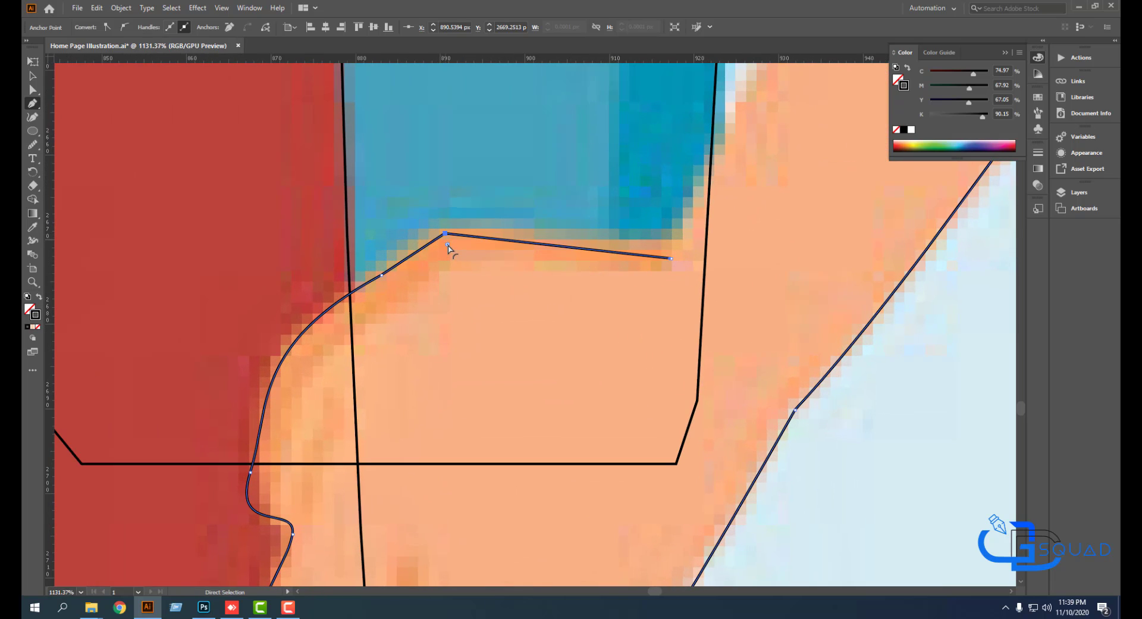
left_click_drag(448, 246, 462, 339)
left_click_drag(623, 297, 551, 307)
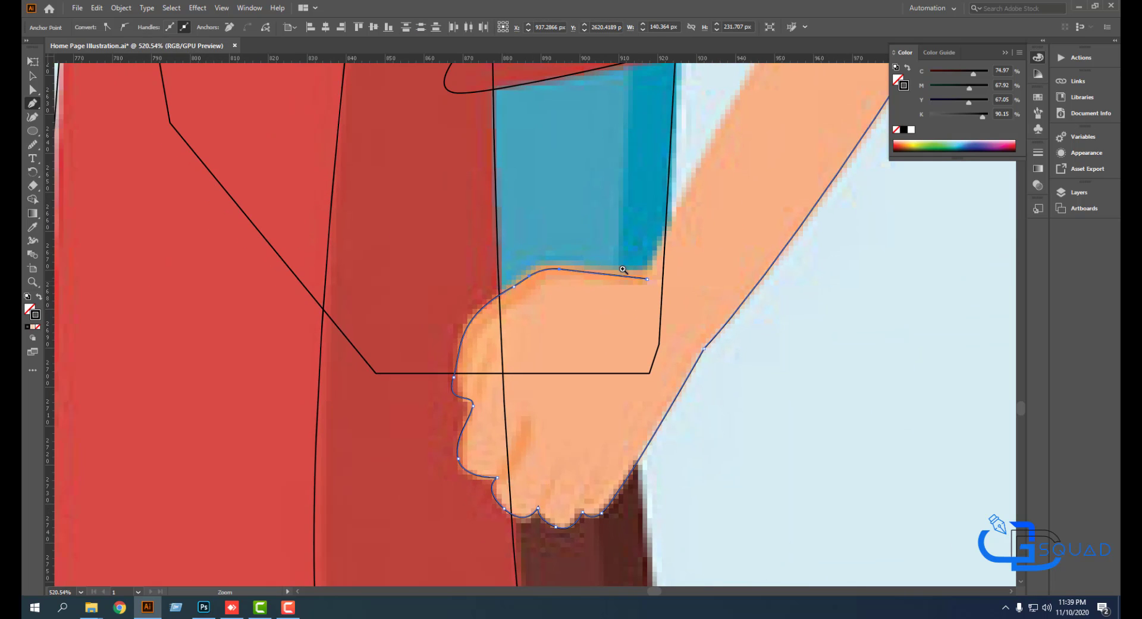
Step: Smooth the hand outline with the Smooth tool along the back of the hand and down to the first finger notch
left_click_drag(680, 259, 557, 290)
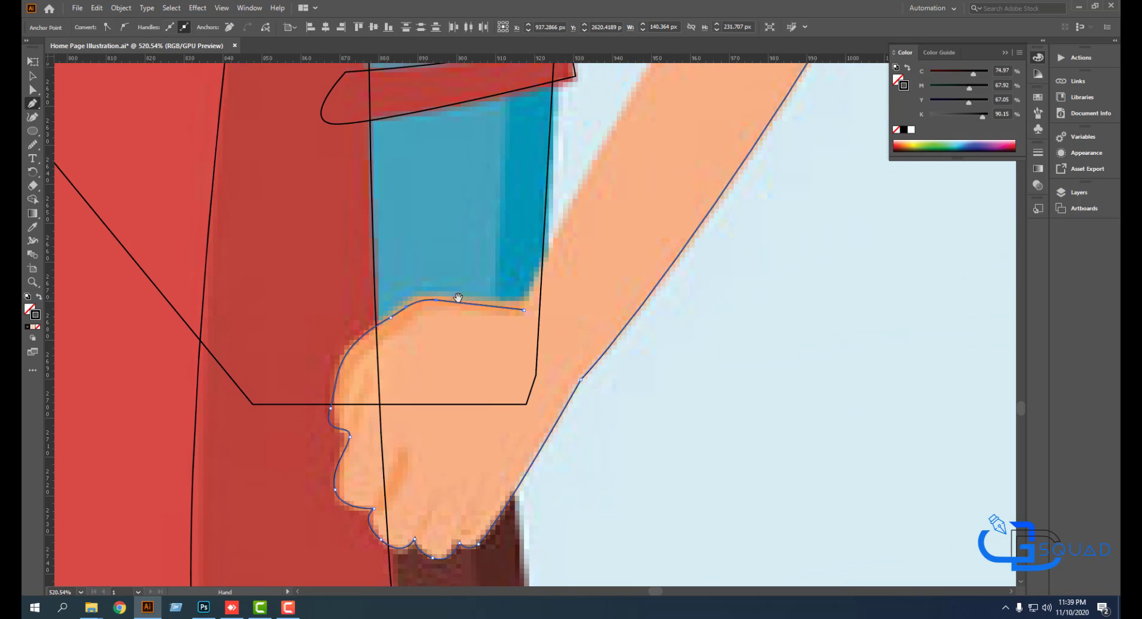
left_click_drag(403, 396, 397, 317)
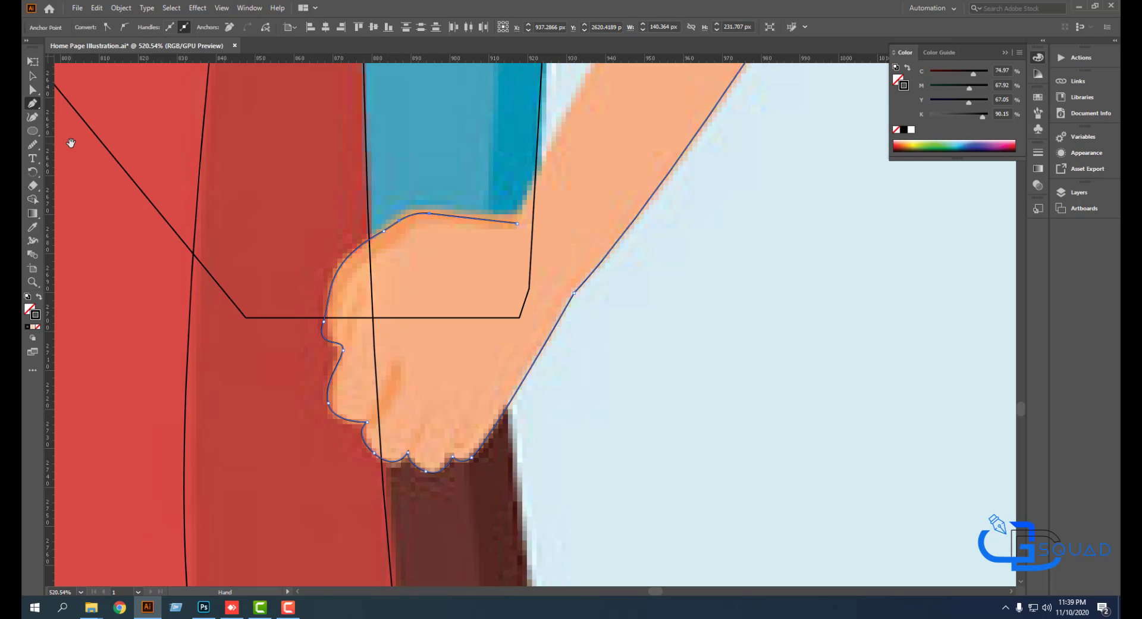
left_click_drag(28, 150, 87, 186)
left_click_drag(368, 304, 495, 426)
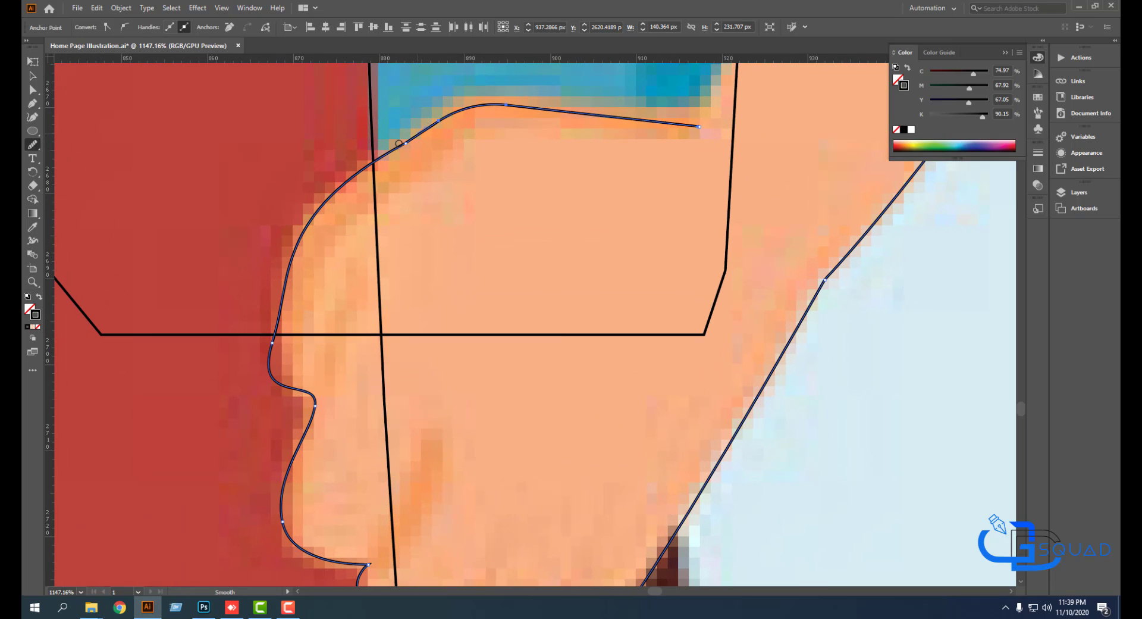
mouse_move(399, 143)
left_mouse_down()
mouse_move(359, 164)
mouse_move(442, 116)
mouse_move(358, 174)
left_mouse_up()
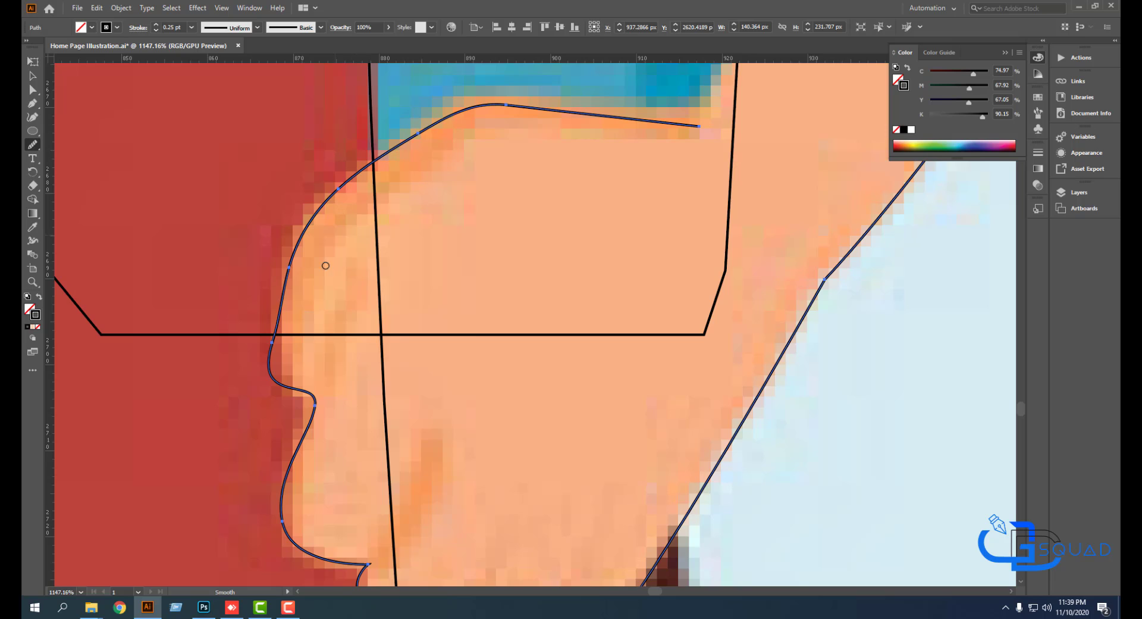
left_click_drag(324, 415, 362, 274)
left_click_drag(363, 274, 355, 275)
left_click_drag(329, 183, 316, 260)
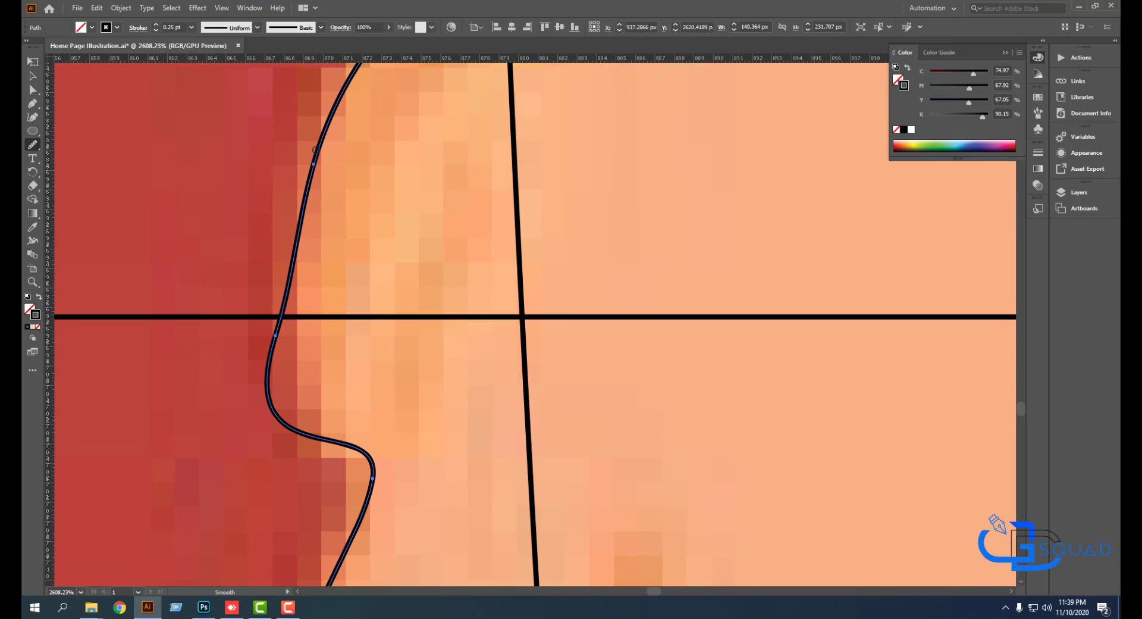
left_click_drag(316, 150, 296, 228)
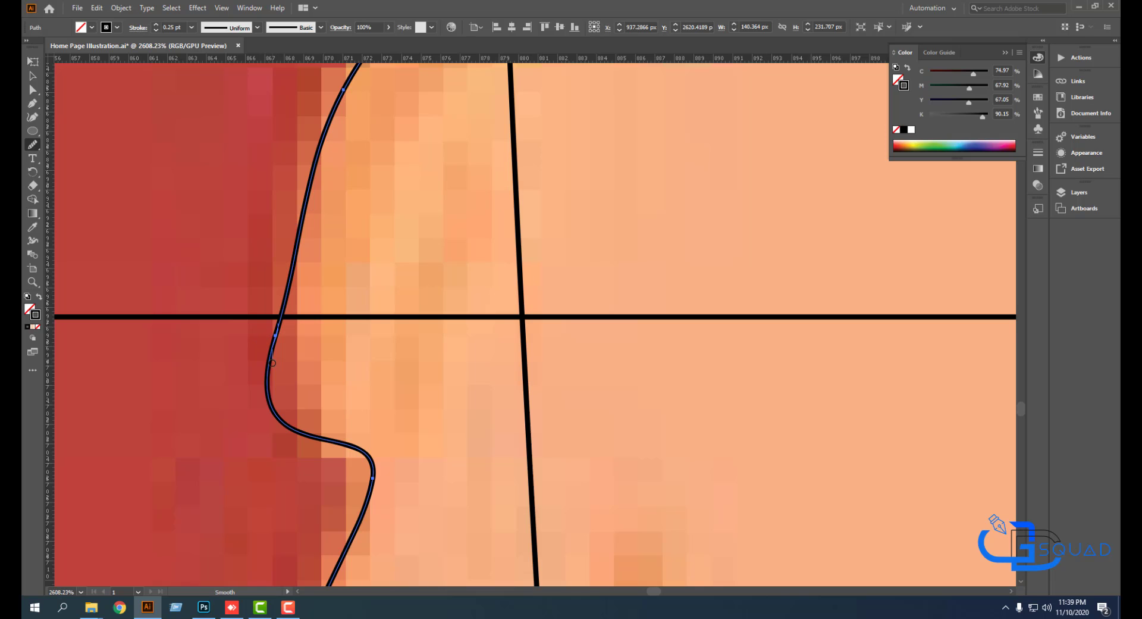
left_click_drag(273, 363, 271, 376)
Step: Continue the path from the wrist along the inner forearm to a corner at the elbow, and close the arm outline at the sleeve with a curve
left_click_drag(522, 201, 326, 164)
left_click_drag(397, 303, 45, 446)
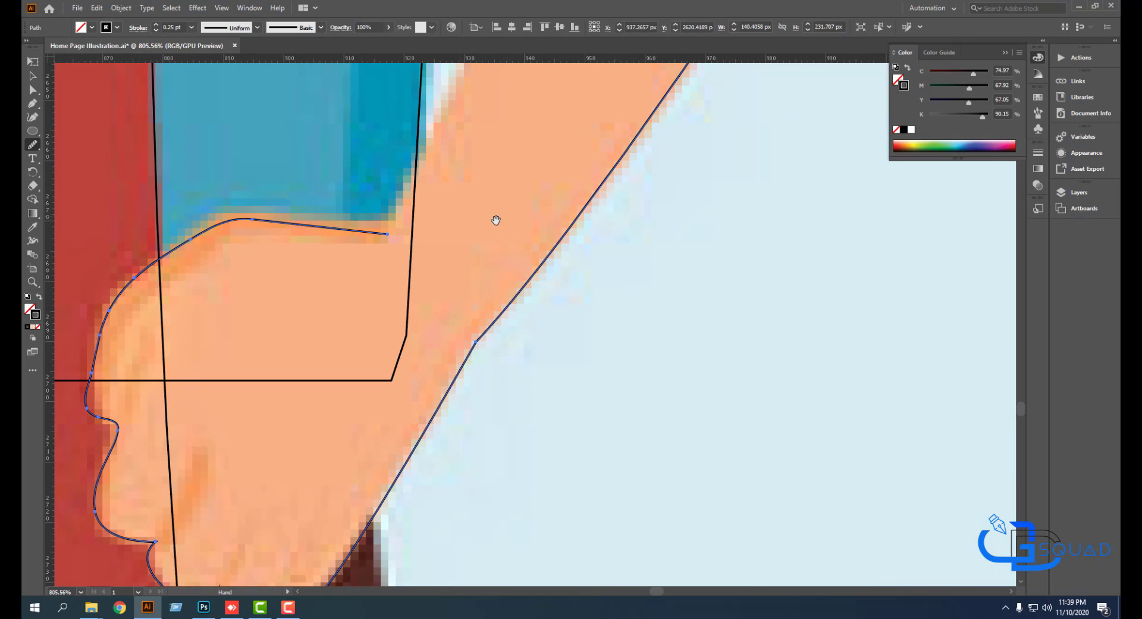
left_click_drag(496, 220, 424, 316)
left_click_drag(325, 273, 430, 416)
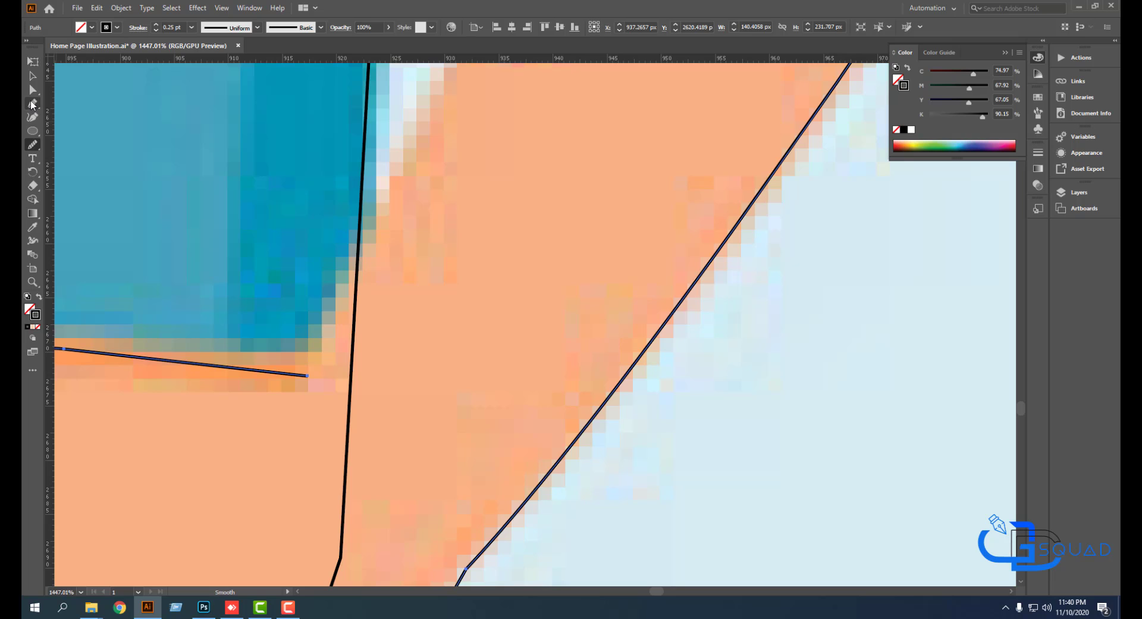
left_click(33, 104)
left_click(307, 376)
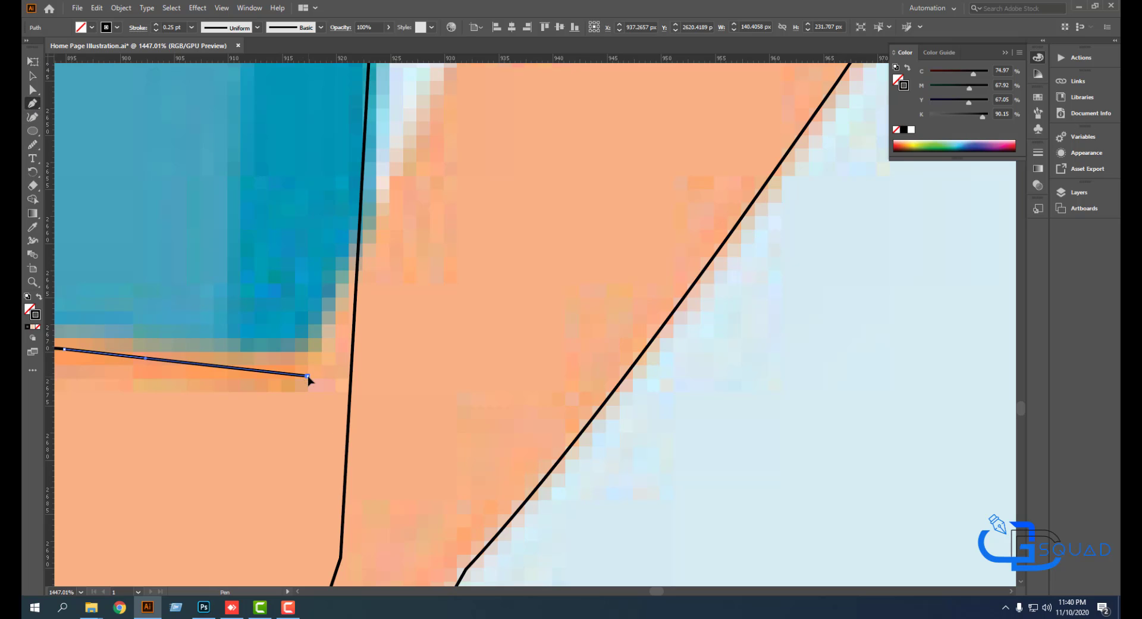
left_click_drag(478, 310, 283, 303)
left_click_drag(470, 265, 357, 261)
left_click_drag(526, 232, 501, 352)
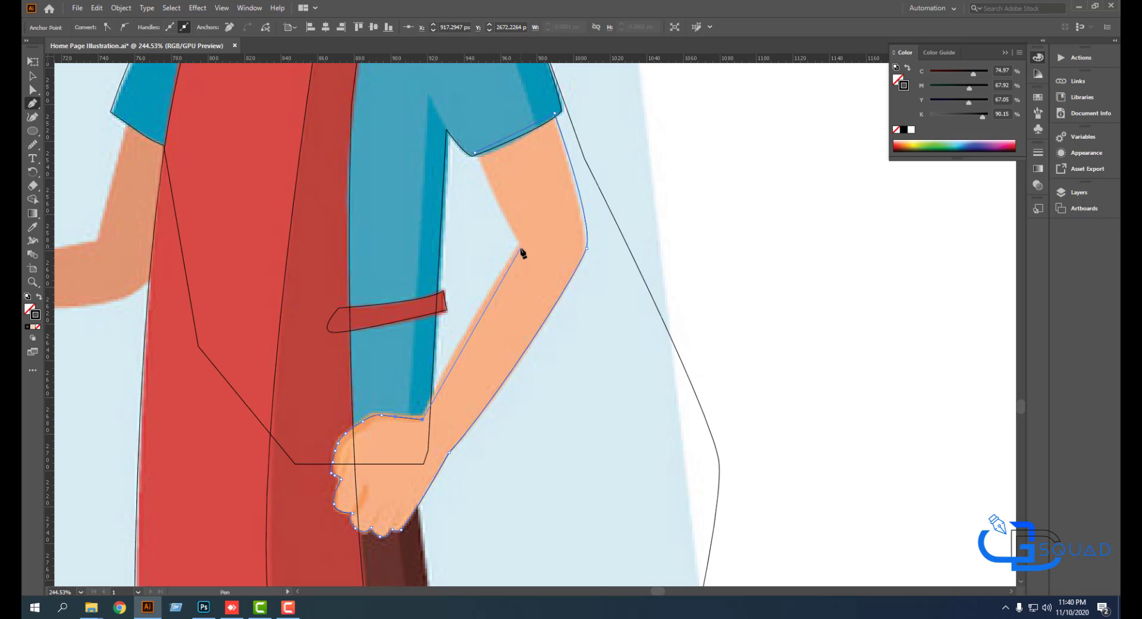
left_click_drag(520, 246, 548, 213)
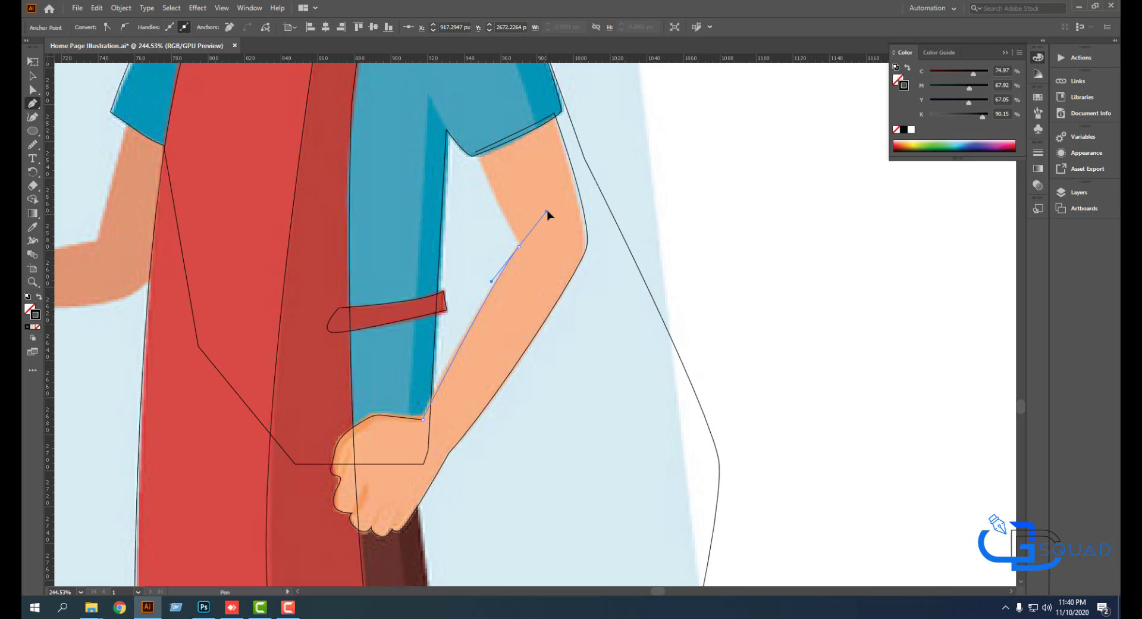
left_click(519, 246)
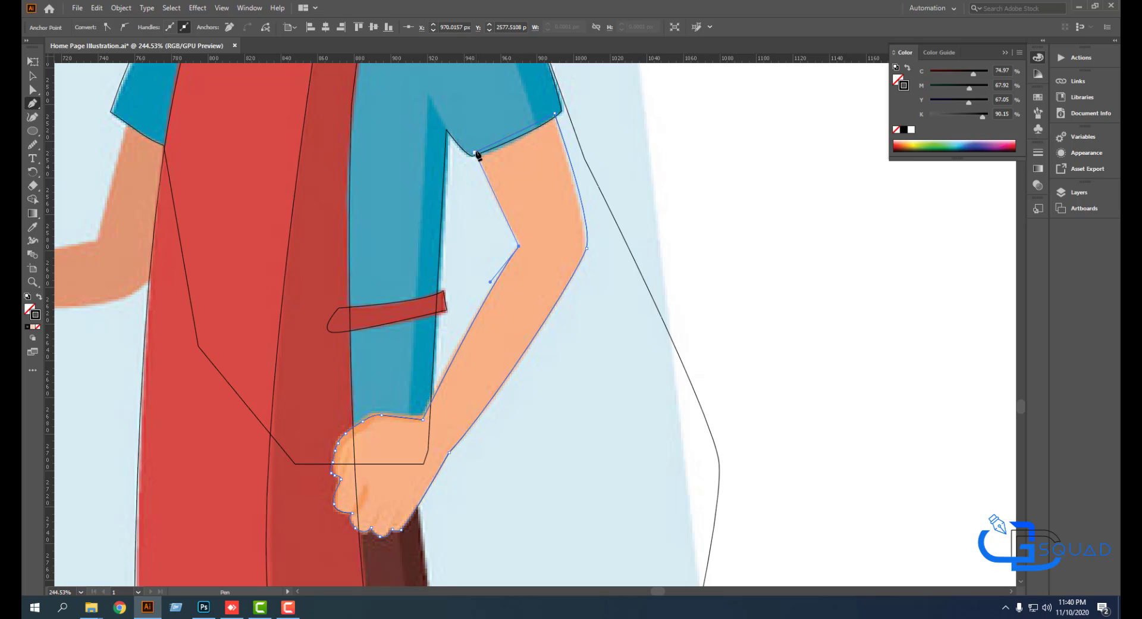
left_click_drag(476, 154, 470, 132)
left_click_drag(478, 171, 486, 191)
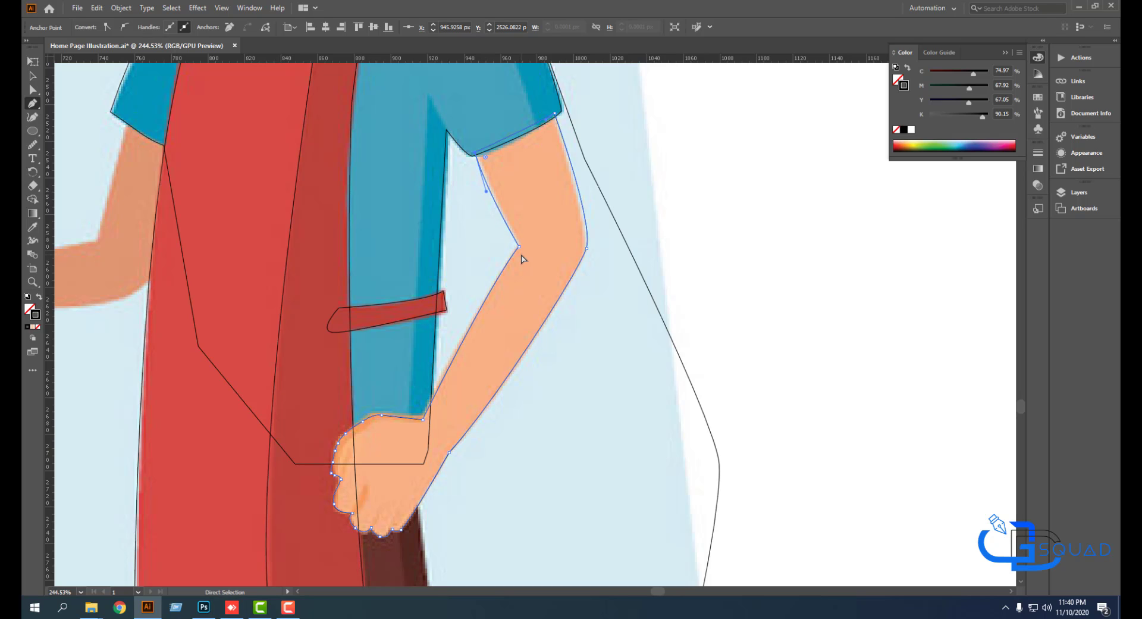
Step: Draw a narrow closed shape over the darker crease between the two lower-left fingers, with a rounded upper end
key("ctrl+alt+space")
left_click(690, 274, "ctrl+alt")
left_click(690, 273, "ctrl+alt")
left_click_drag(550, 389, 821, 457)
left_click_drag(541, 264, 417, 402)
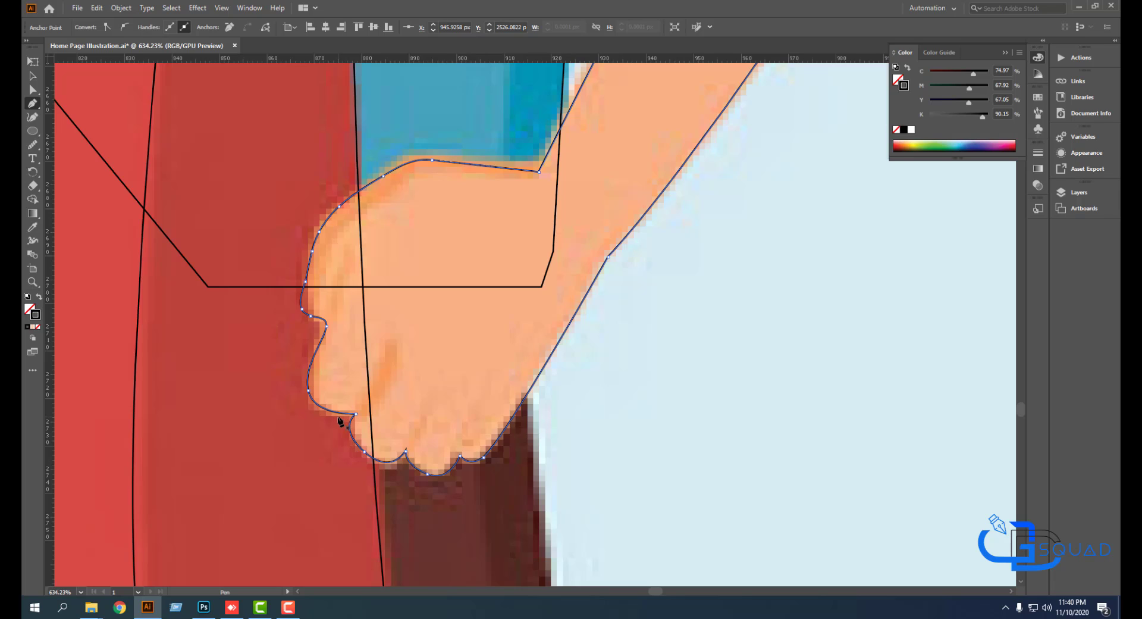
left_click(338, 415)
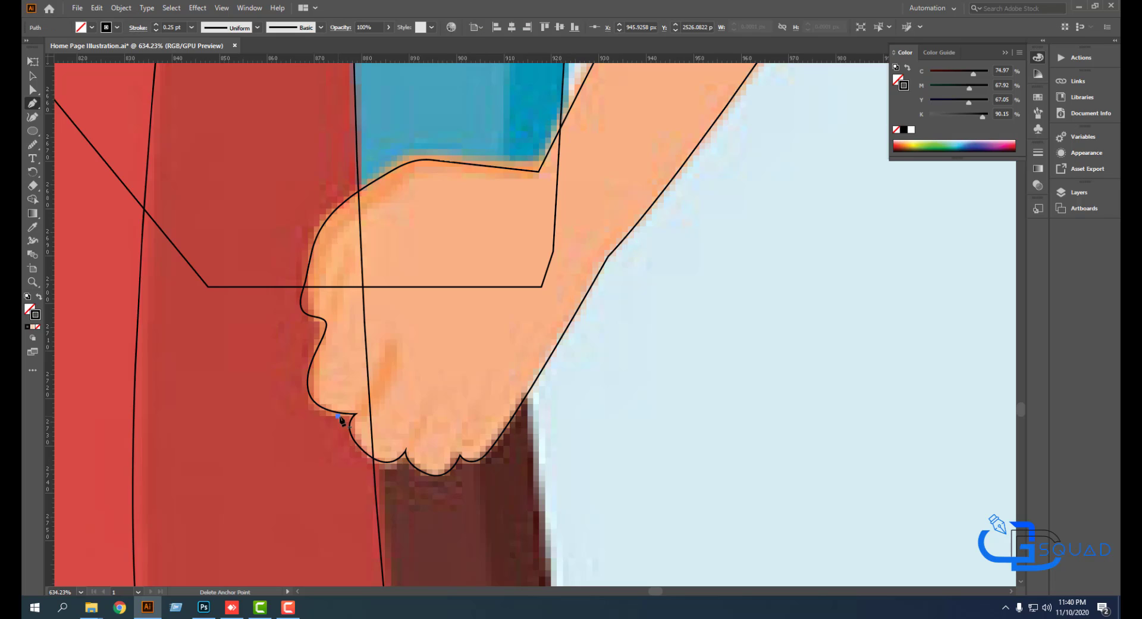
mouse_move(390, 350)
left_mouse_down()
mouse_move(392, 326)
mouse_move(394, 367)
left_mouse_up()
left_click(390, 348)
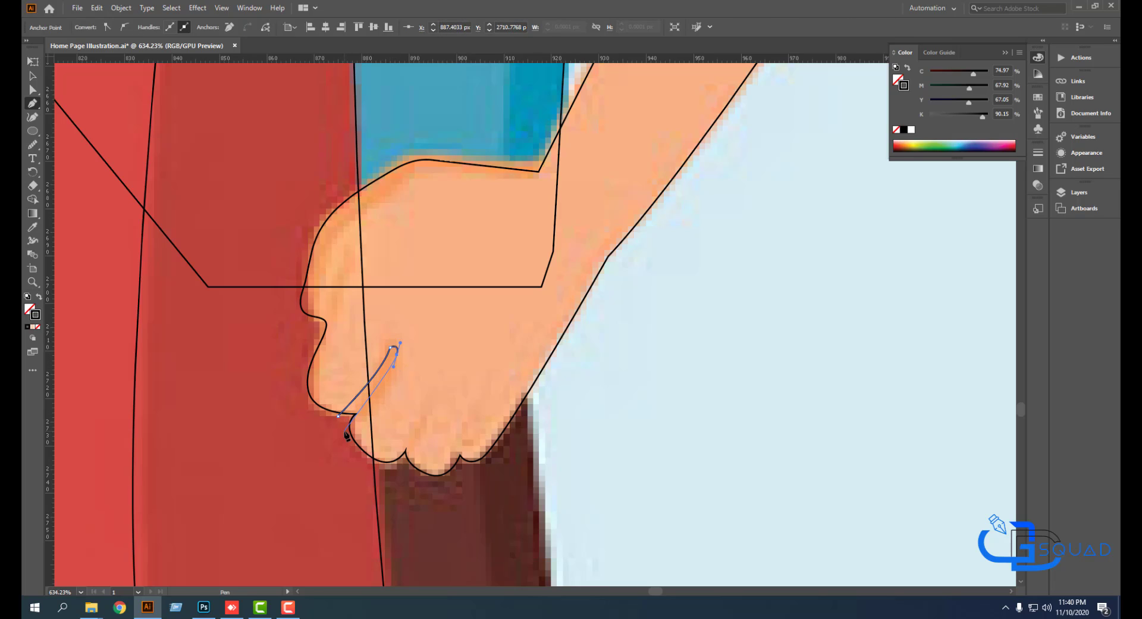
left_click_drag(332, 446, 331, 443)
left_click(345, 430)
left_click(338, 415)
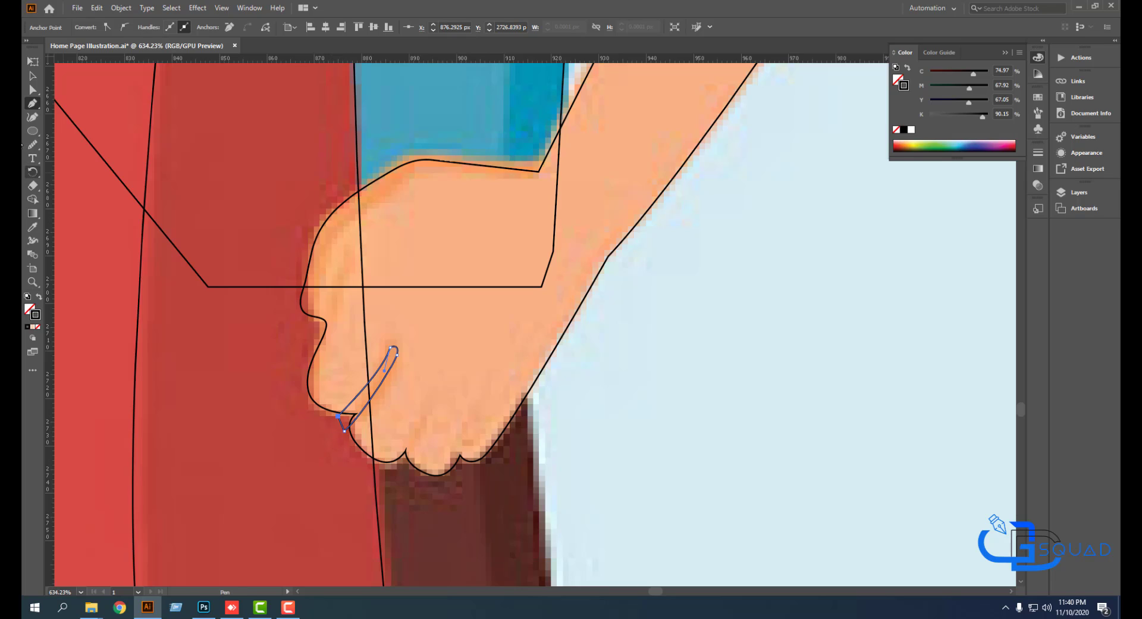
left_click(32, 77)
Step: Draw a second narrow closed shape for the crease between the next two fingers and deselect it
left_click_drag(447, 390, 417, 284)
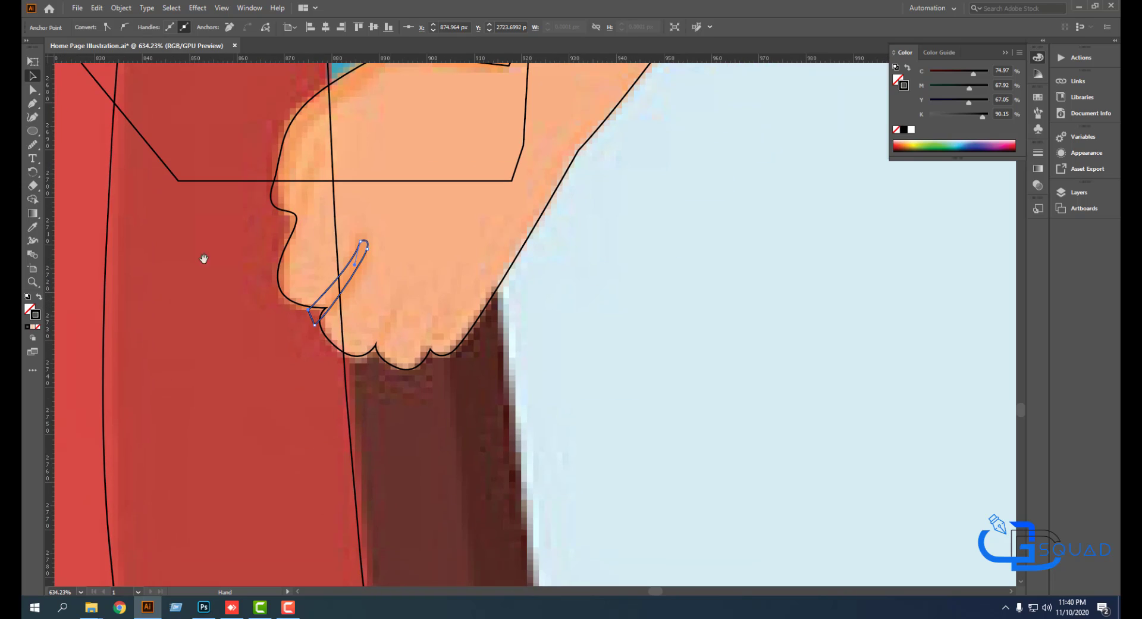
left_click(33, 104)
left_click_drag(360, 366, 398, 294)
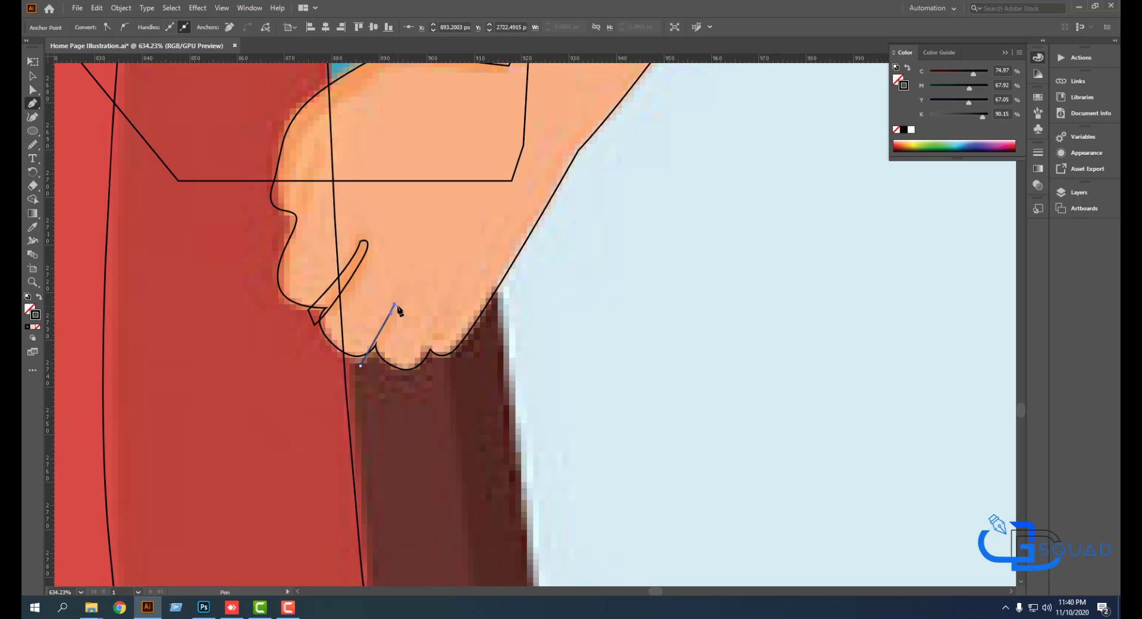
left_click(396, 305)
left_click_drag(369, 377, 366, 387)
left_click(371, 367)
left_click(360, 366)
left_click(33, 76)
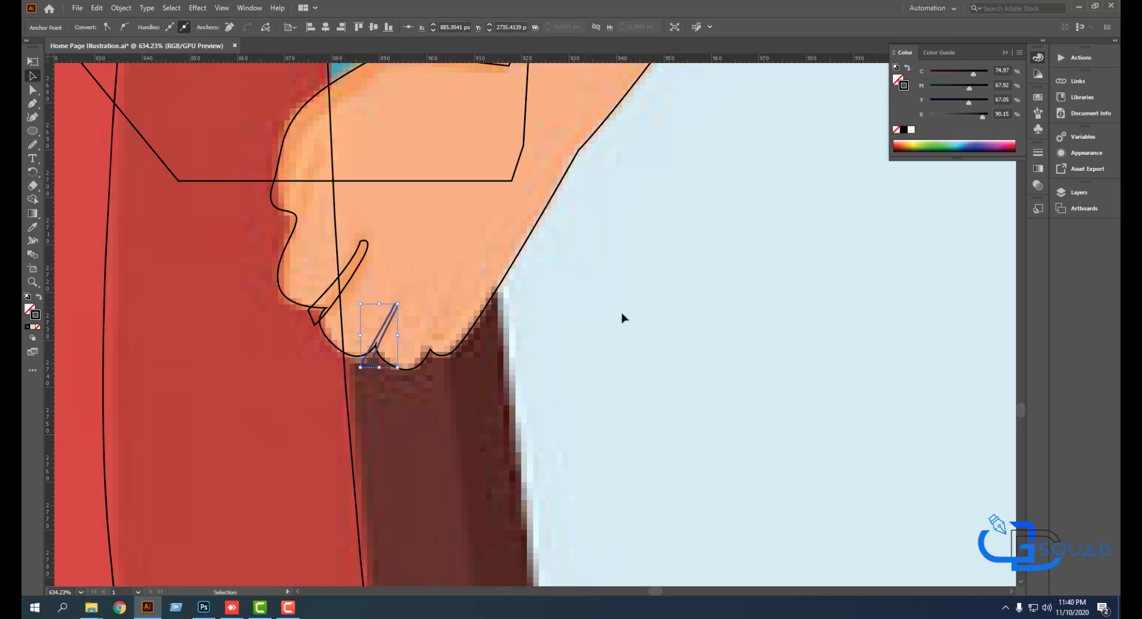
left_click(623, 317)
Step: Draw a curved closed shape over the shading beside the uppermost finger, from the notch up along the back of the hand
left_click_drag(491, 338, 319, 289)
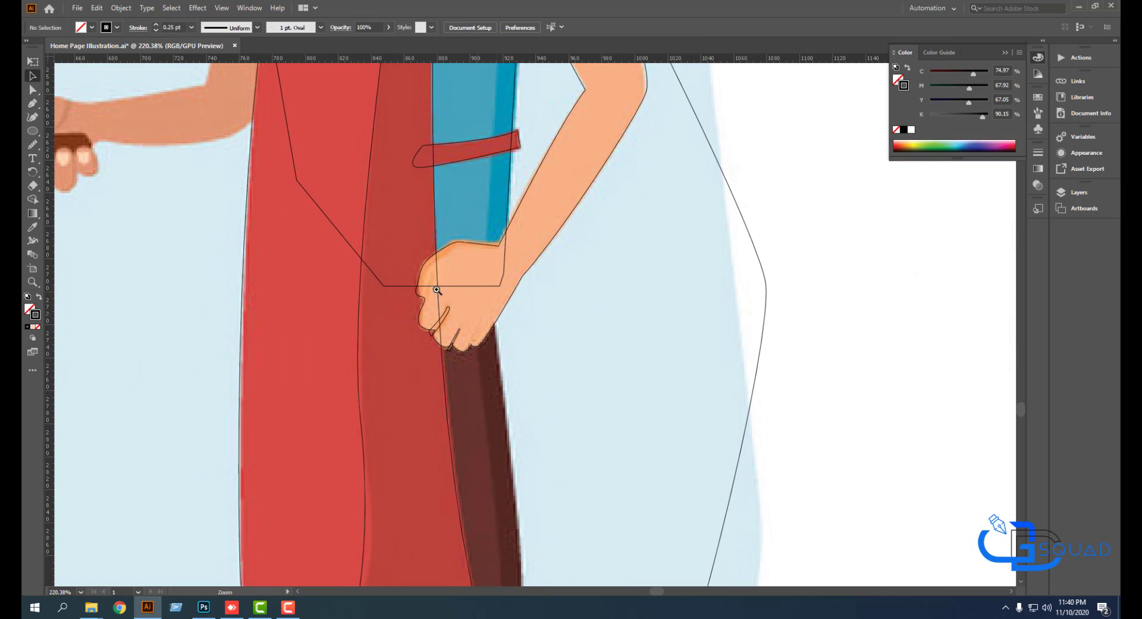
left_click_drag(438, 288, 660, 459)
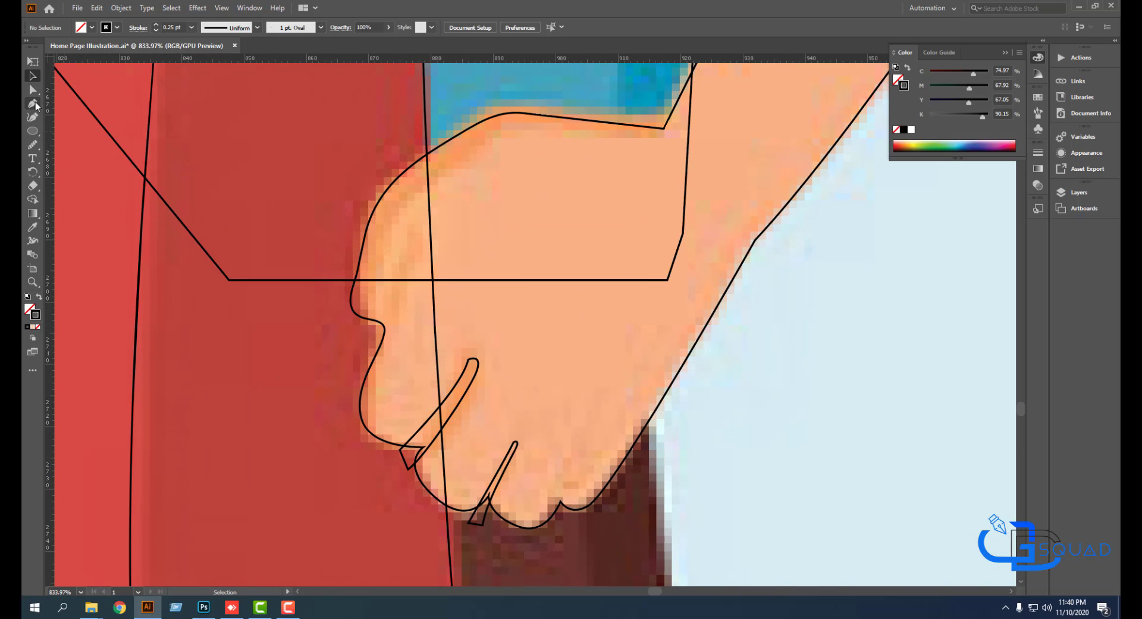
left_click(361, 327)
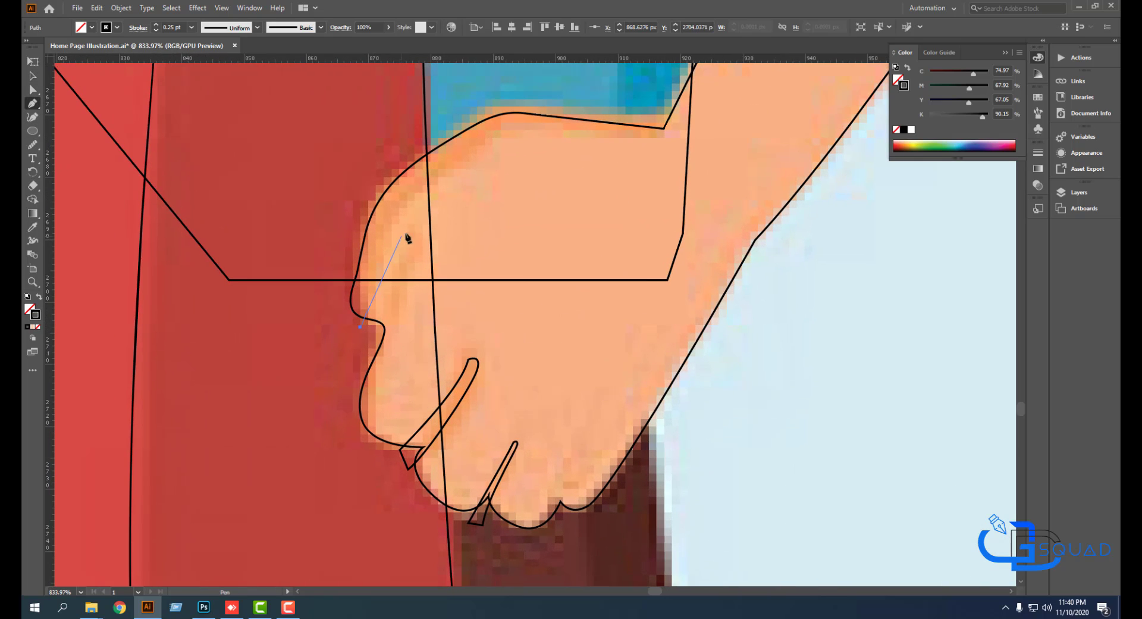
left_click_drag(398, 259, 423, 232)
left_click_drag(406, 290, 390, 309)
mouse_move(360, 327)
left_mouse_down()
mouse_move(370, 347)
mouse_move(357, 348)
left_mouse_up()
left_click(361, 327)
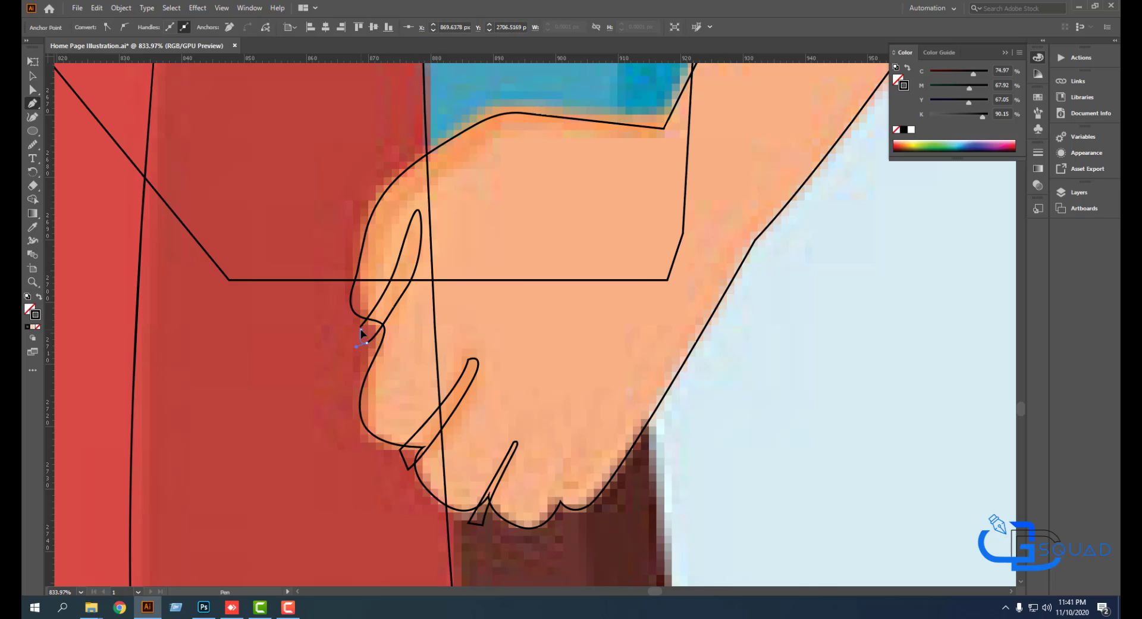
Step: Smooth the edges of the uppermost finger's shading shape with the Smooth tool and deselect it
left_click(33, 76)
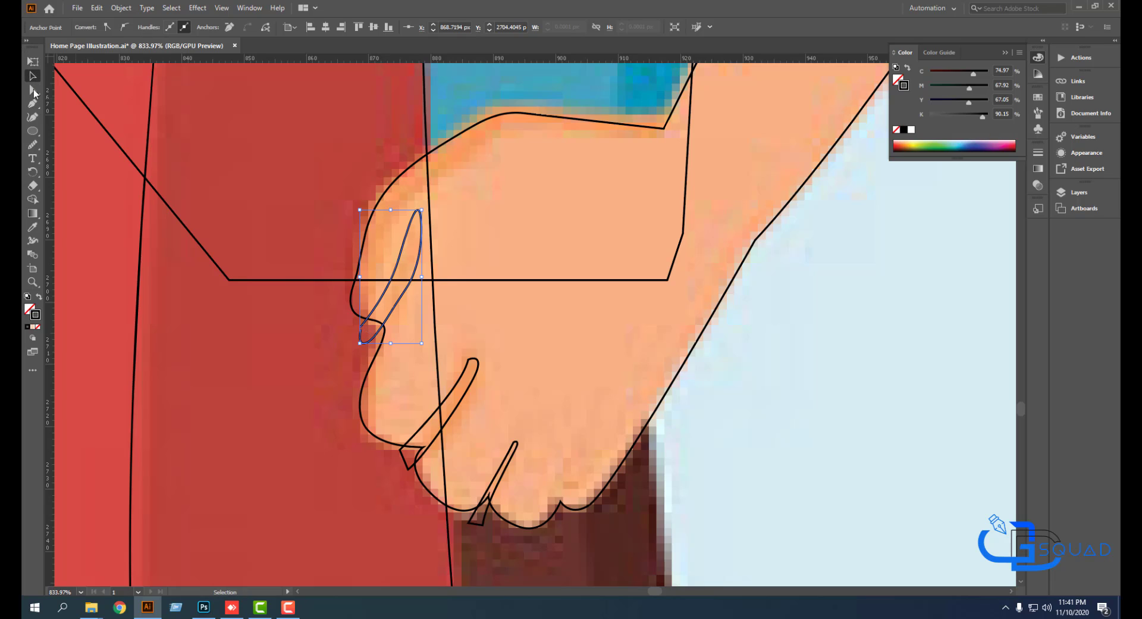
left_click(32, 144)
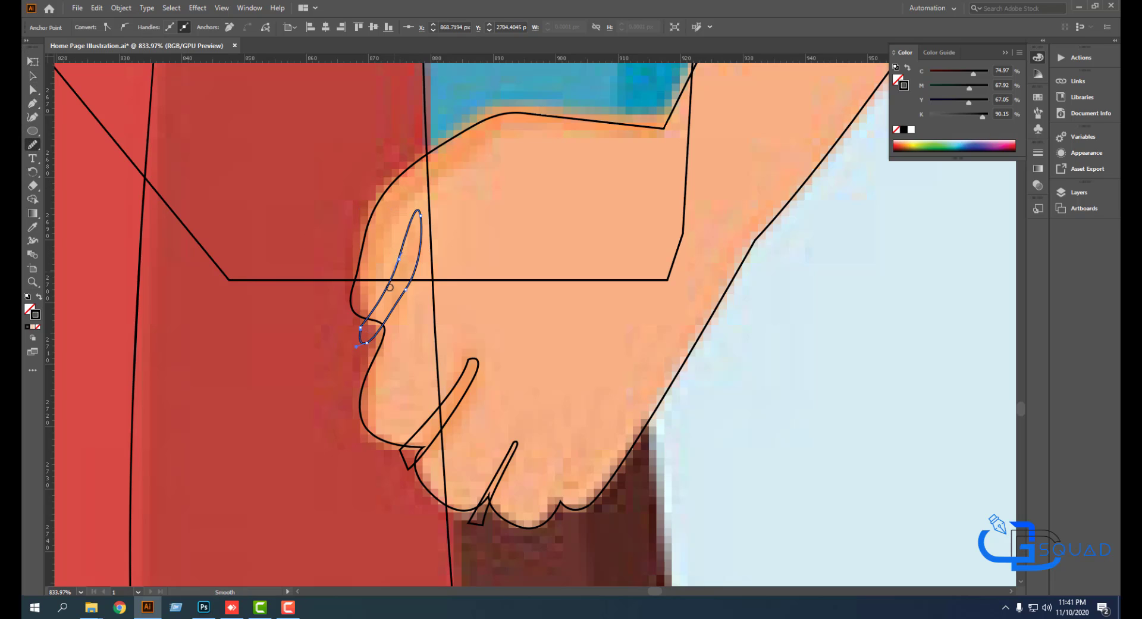
left_click_drag(390, 287, 387, 310)
left_click_drag(417, 234, 371, 308)
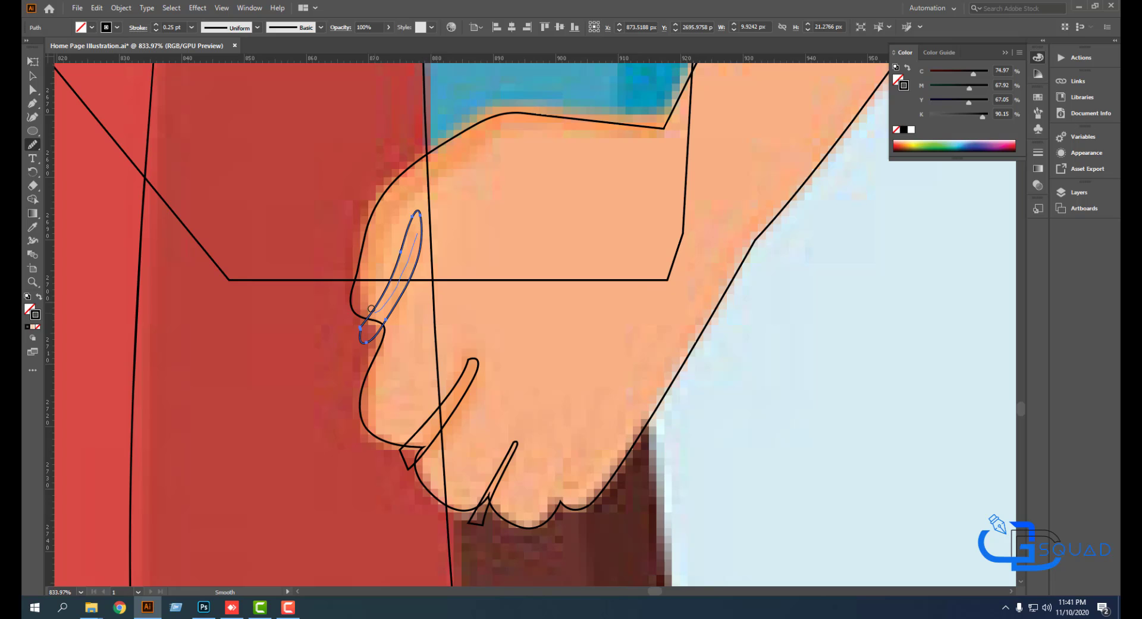
left_click(33, 76)
left_click(196, 395)
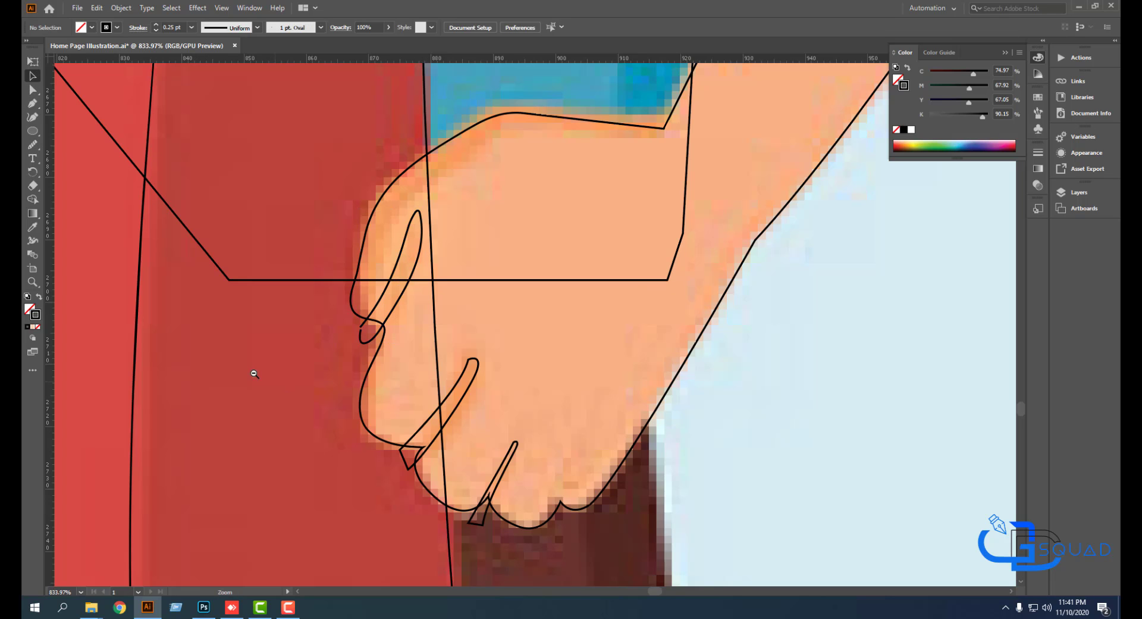
Step: Start the fork-holding arm's outline inside the blue sleeve and trace the upper arm down to the inner elbow
left_click_drag(262, 375, 42, 339)
left_click_drag(479, 301, 681, 311)
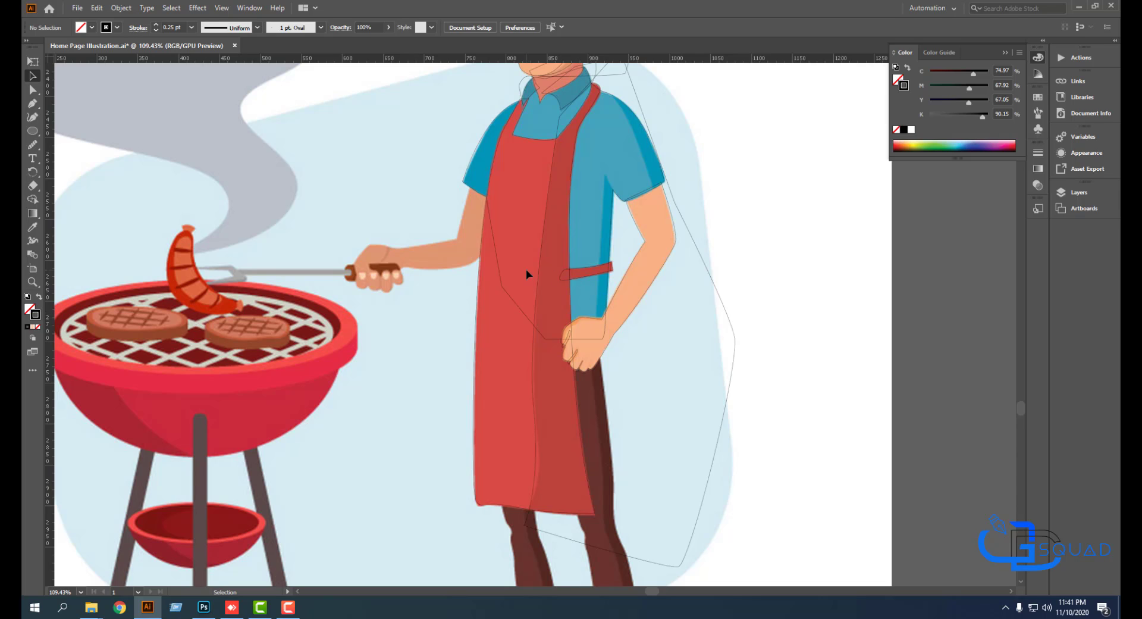
left_click_drag(467, 246, 437, 263)
left_click_drag(464, 212, 587, 362)
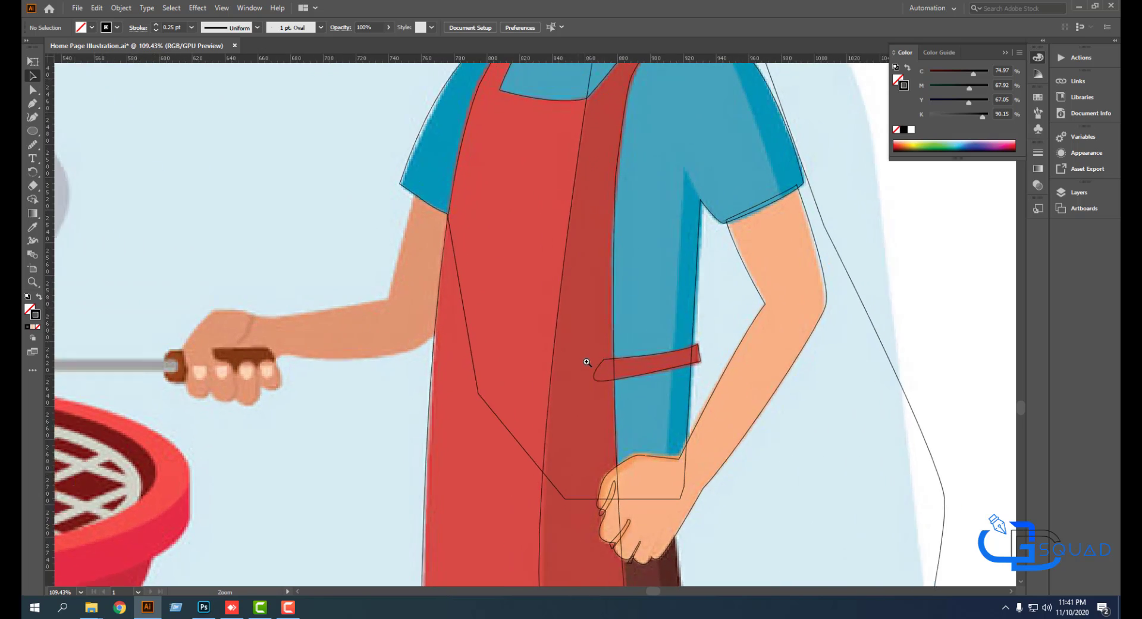
left_click_drag(449, 280, 607, 259)
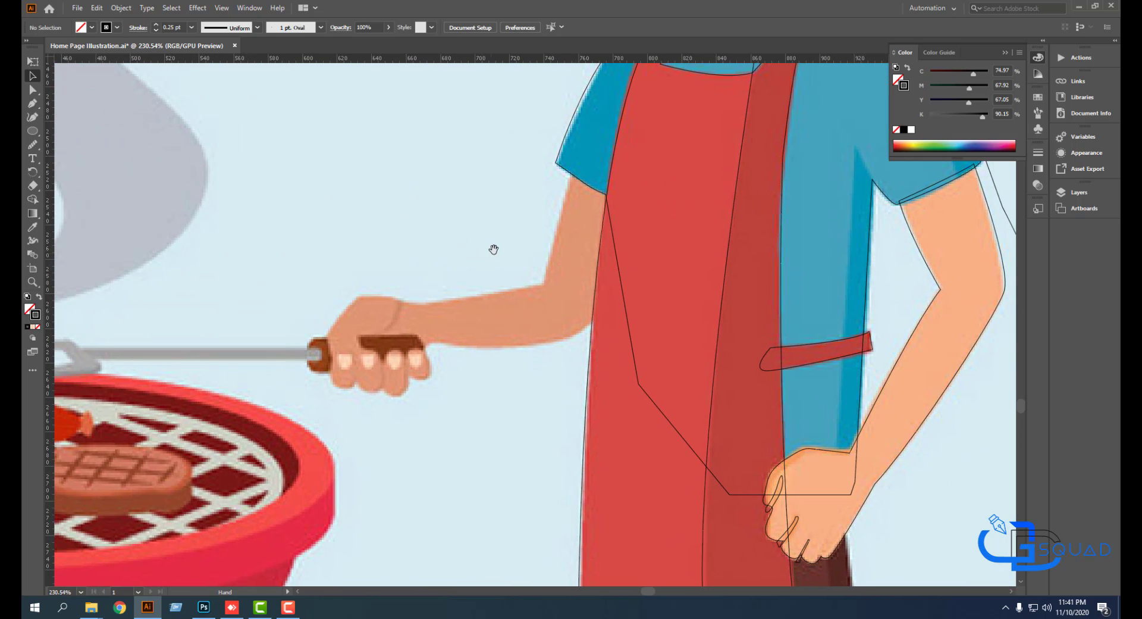
left_click_drag(516, 252, 597, 315)
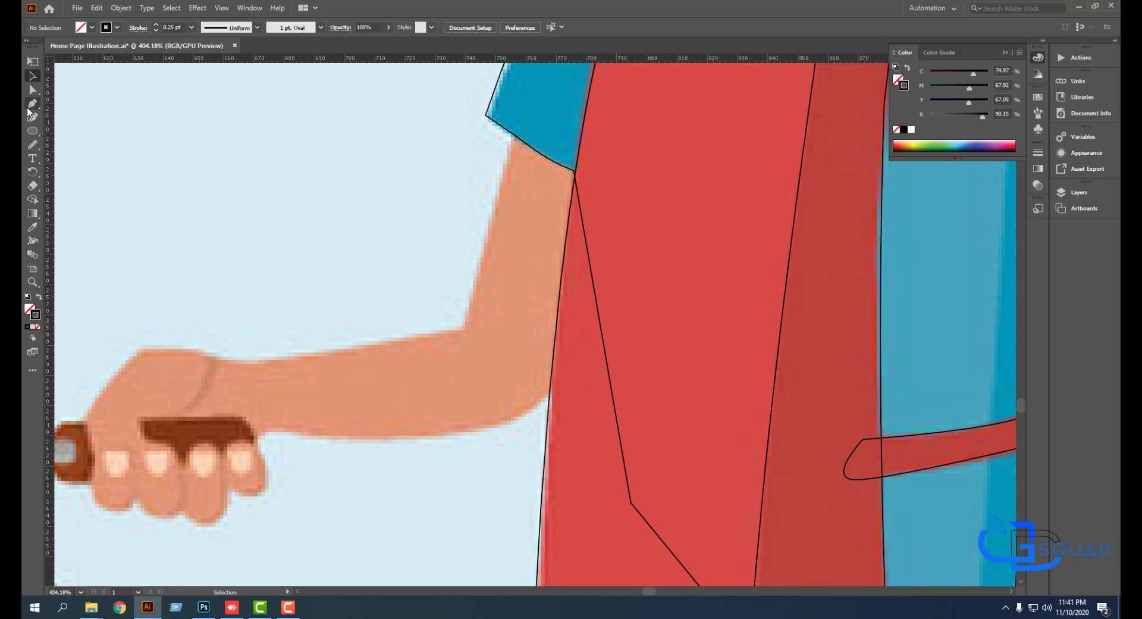
left_click(33, 105)
left_click_drag(423, 225, 367, 238)
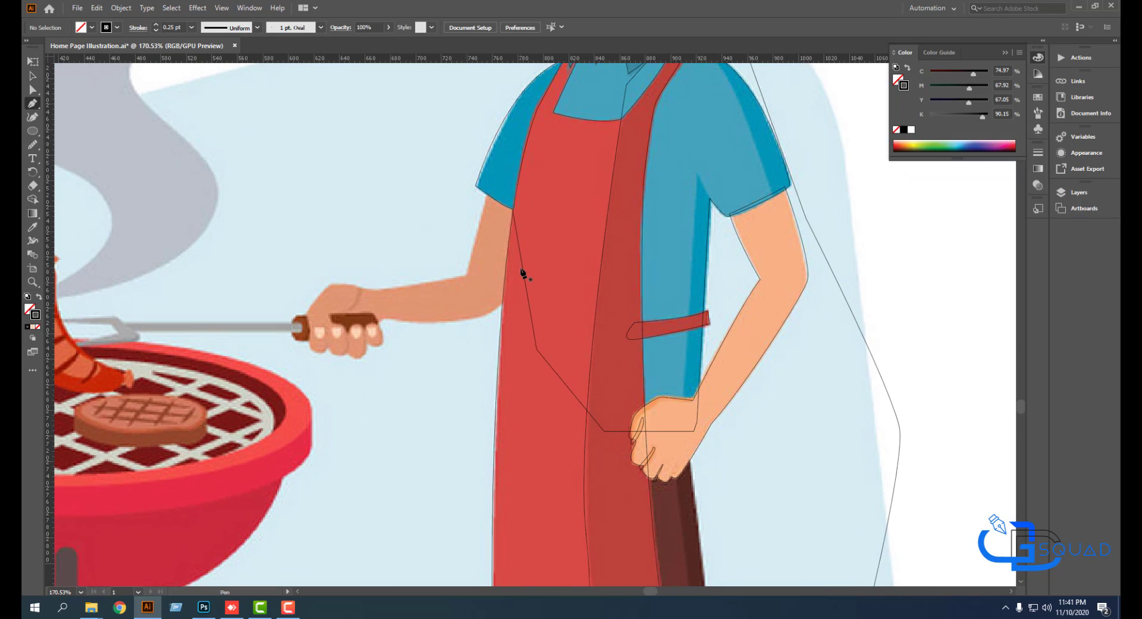
left_click_drag(497, 222, 678, 328)
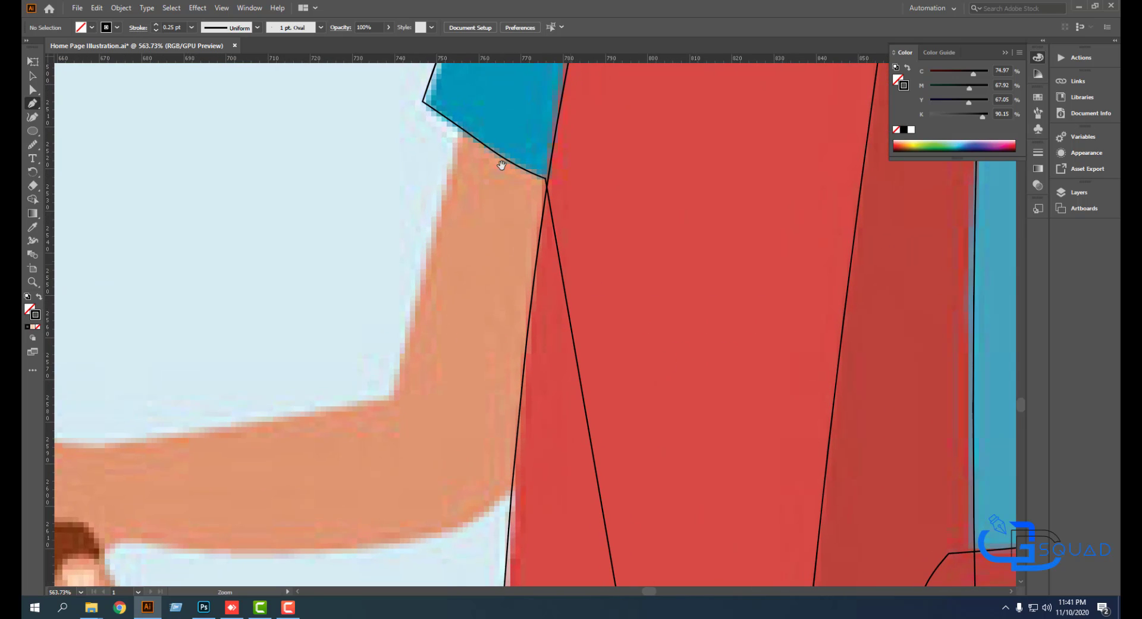
left_click(480, 96)
left_click_drag(396, 390, 380, 484)
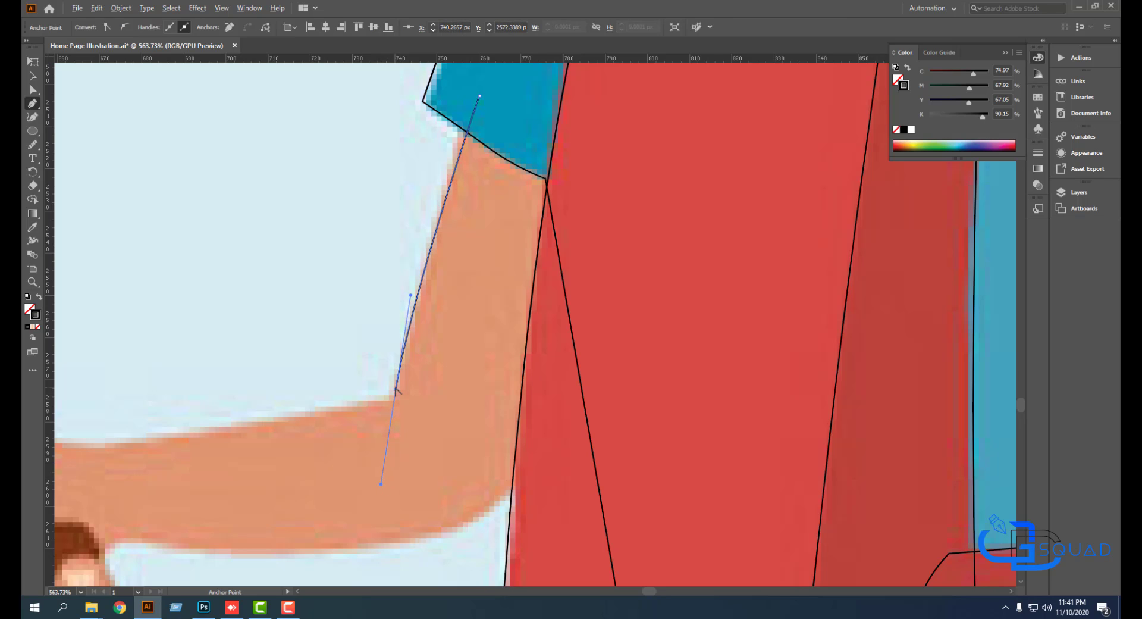
Step: Extend the arm outline along the forearm's upper edge to the wrist and round the inner elbow corner
left_click_drag(411, 395, 766, 282)
left_click_drag(438, 334, 277, 338)
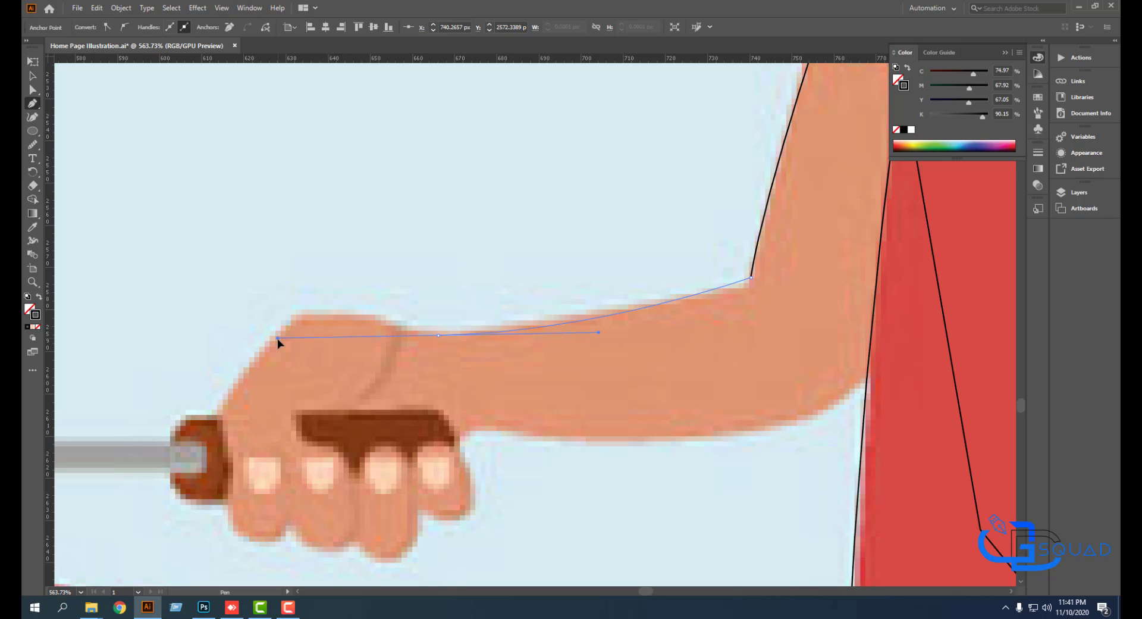
left_click(438, 336)
mouse_move(751, 277)
left_mouse_down()
mouse_move(748, 289)
mouse_move(730, 274)
left_mouse_up()
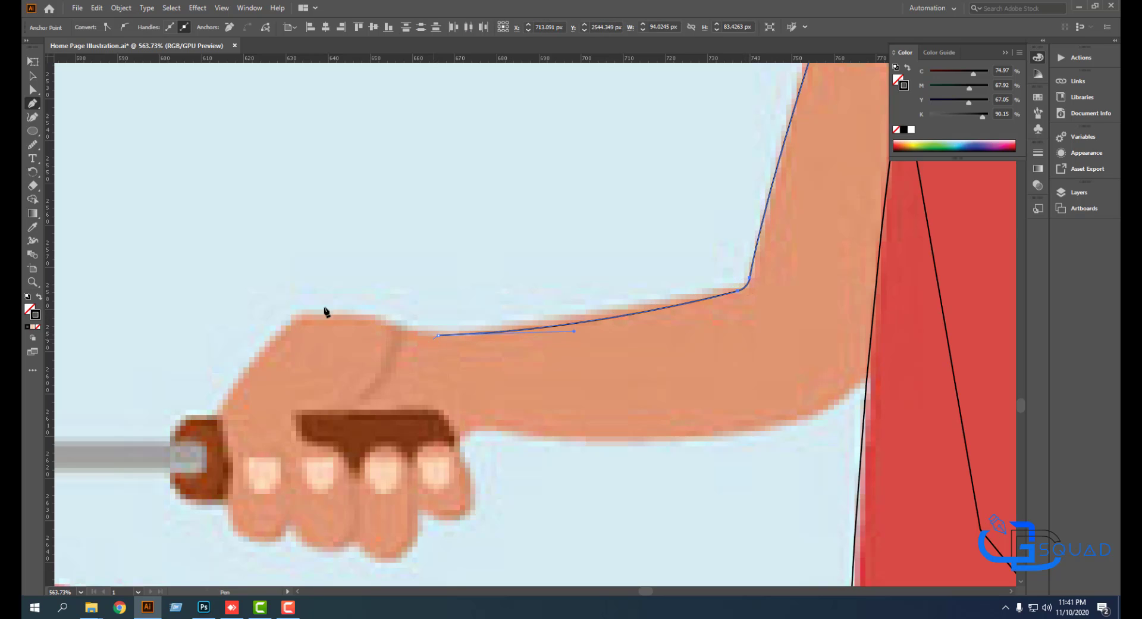
Step: Trace the back of the fork-holding hand from the wrist over the knuckle down to the fork handle
left_click_drag(388, 324, 366, 319)
left_click_drag(294, 321, 283, 326)
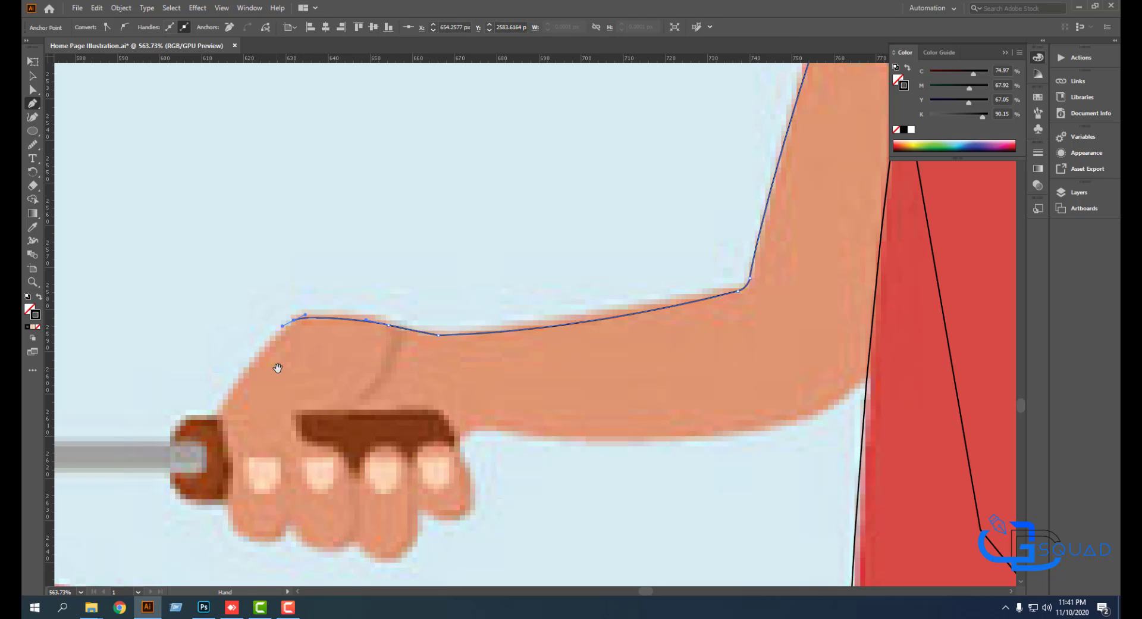
left_click_drag(277, 368, 527, 148)
left_click_drag(464, 190, 463, 194)
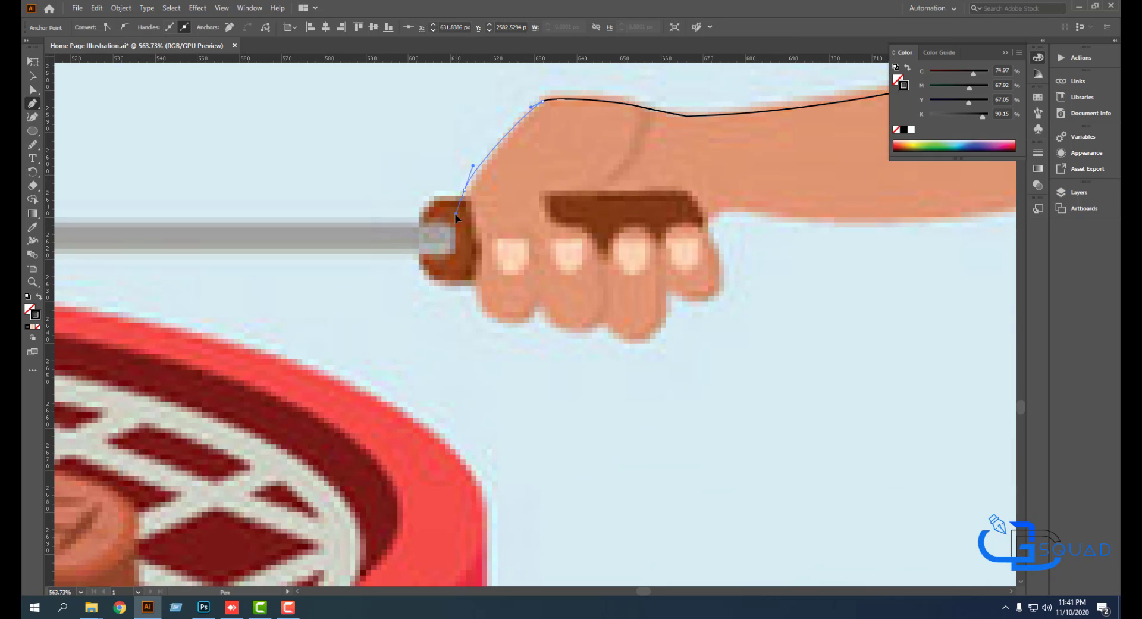
key("ctrl+z")
left_click_drag(465, 189, 457, 204)
Step: Continue the outline down beside the fork handle and around the tip of the first finger, ending in a corner point
scroll(508, 216, "down", 3)
left_click_drag(553, 230, 498, 237)
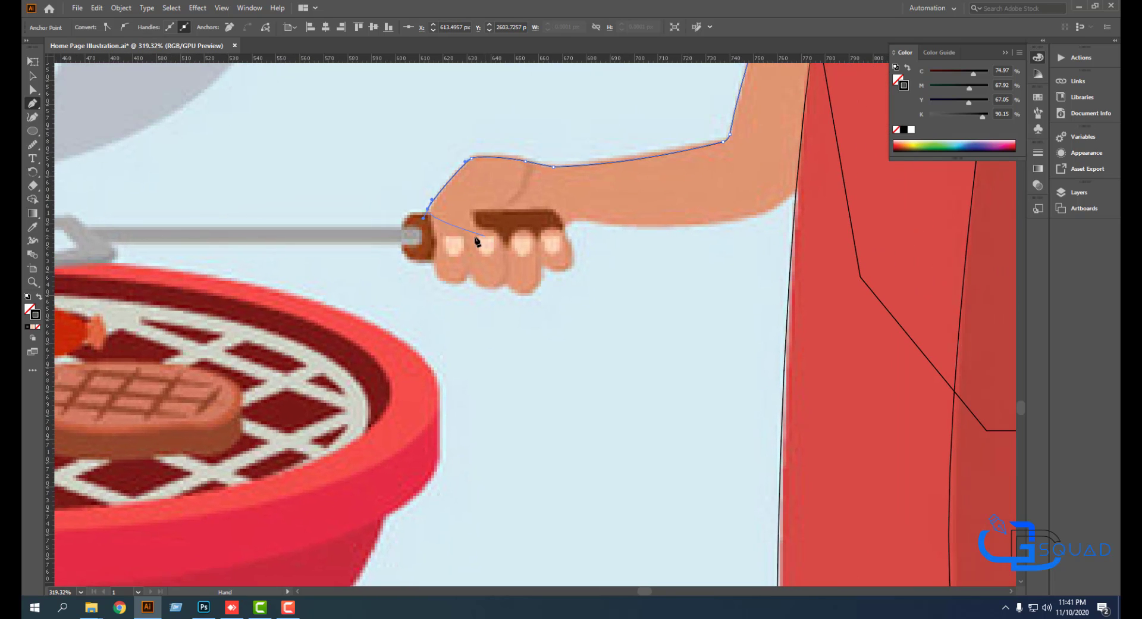
left_click(439, 236)
mouse_move(439, 276)
left_mouse_down()
mouse_move(446, 286)
mouse_move(473, 242)
left_mouse_up()
scroll(470, 273, "up", 3)
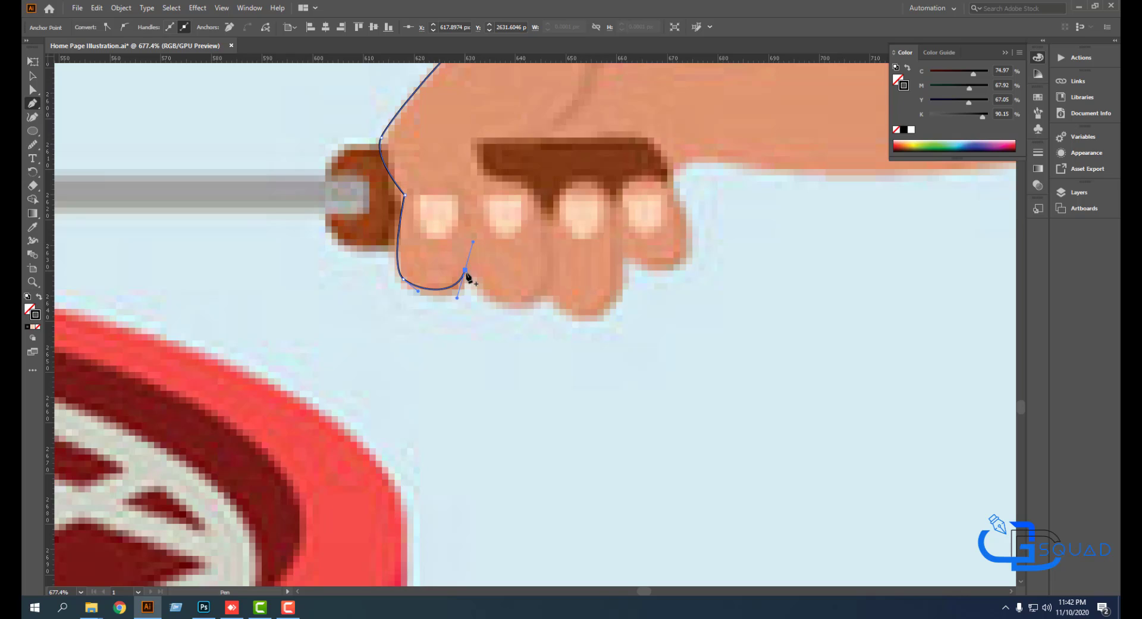
left_click(465, 271)
Step: Trace the rounded tips of the second and third fingers, with a sharp corner at the notch between them
left_click_drag(513, 303, 545, 296)
key("ctrl+z")
left_click(546, 287)
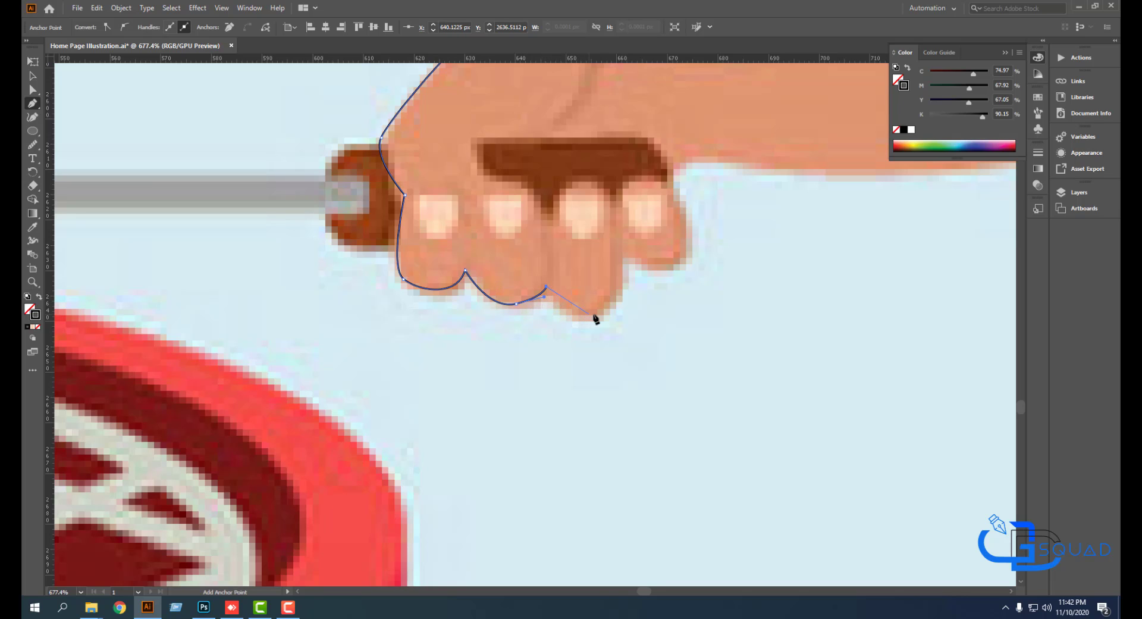
left_click_drag(595, 314, 630, 305)
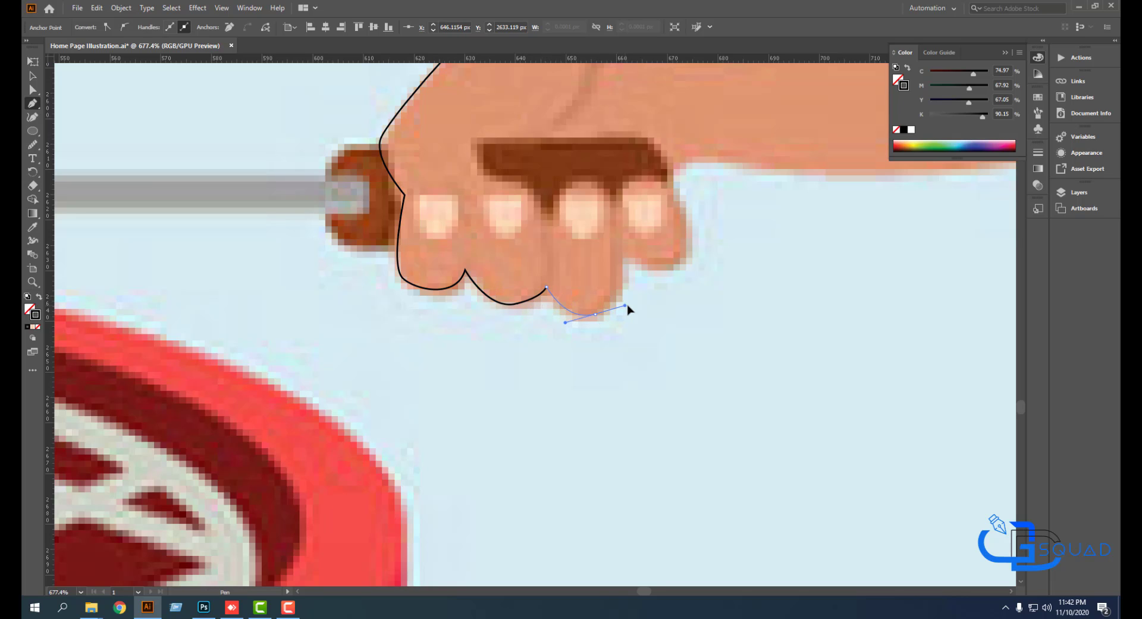
left_click(595, 314)
left_click(621, 247)
Step: Trace the fourth finger up to the handle and curve the outline into the underside of the wrist
left_click_drag(680, 268, 706, 250)
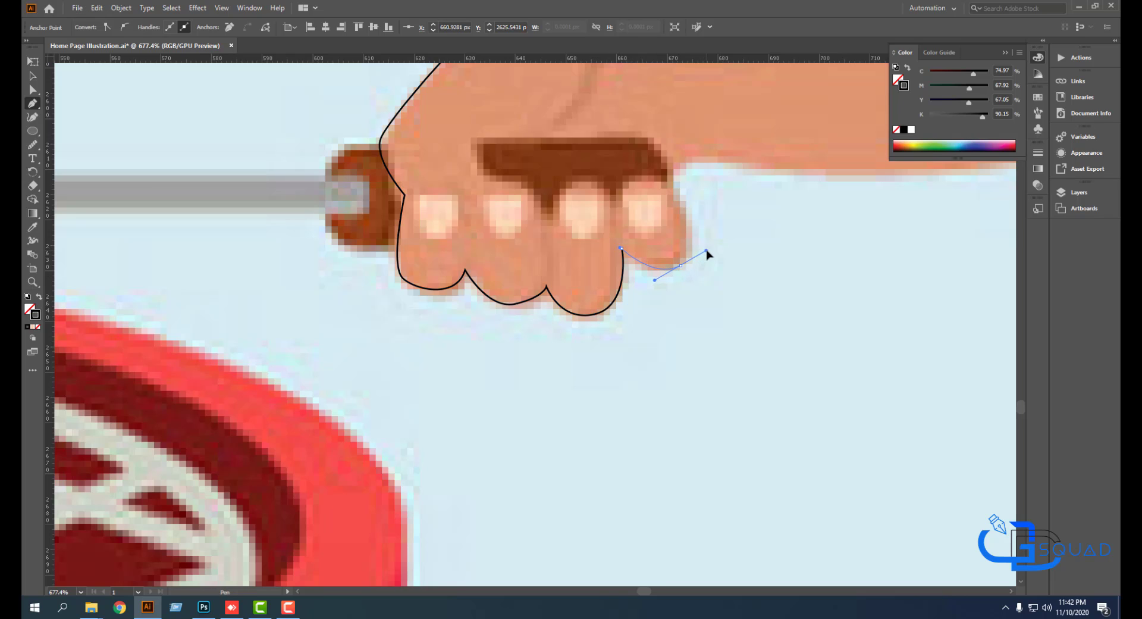
left_click(674, 190)
left_click_drag(643, 221, 589, 348)
left_click_drag(632, 285, 672, 282)
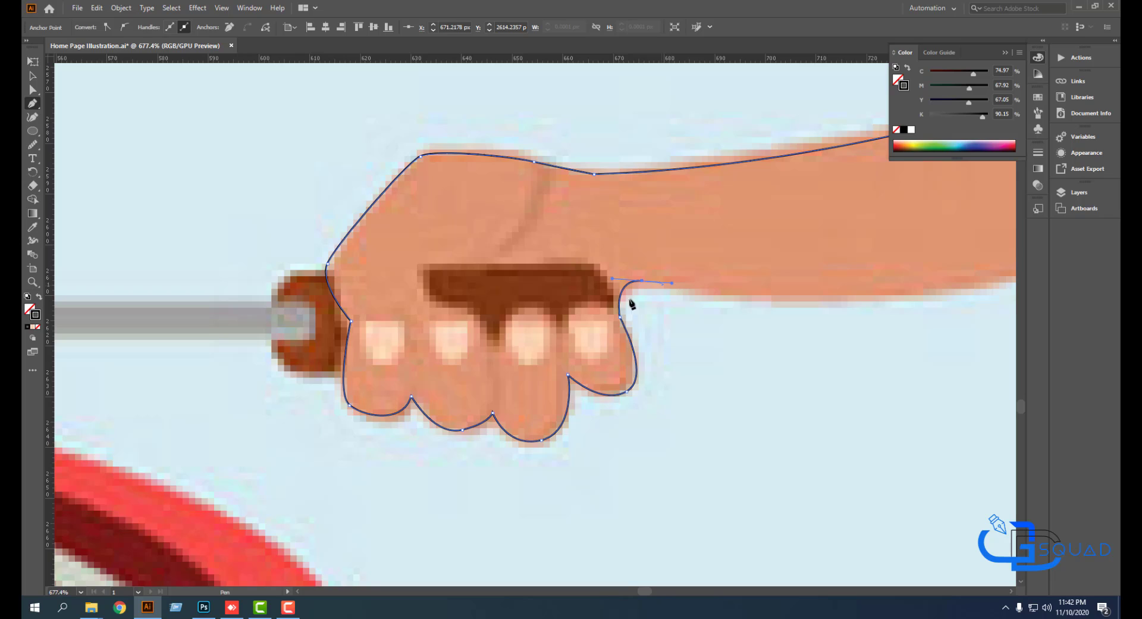
left_click(620, 317)
left_click_drag(633, 315, 571, 244)
left_click(643, 282, "ctrl")
Step: Trace the forearm's underside from the wrist around the elbow to just inside the red apron
left_click_drag(723, 297, 524, 306)
left_click_drag(670, 292, 702, 325)
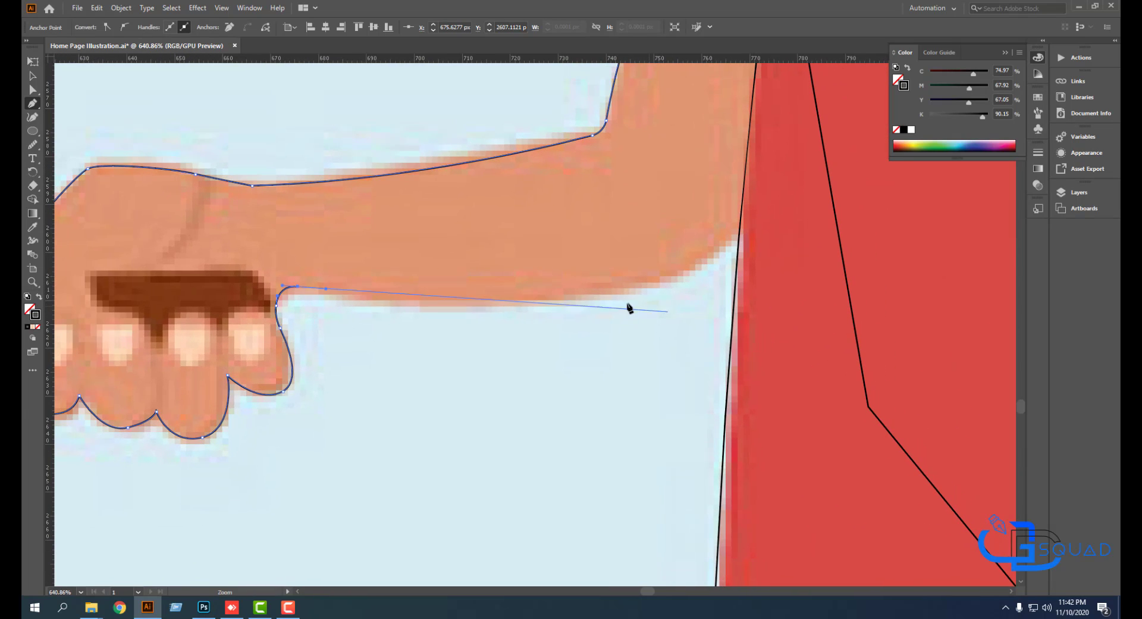
left_click_drag(618, 295, 736, 268)
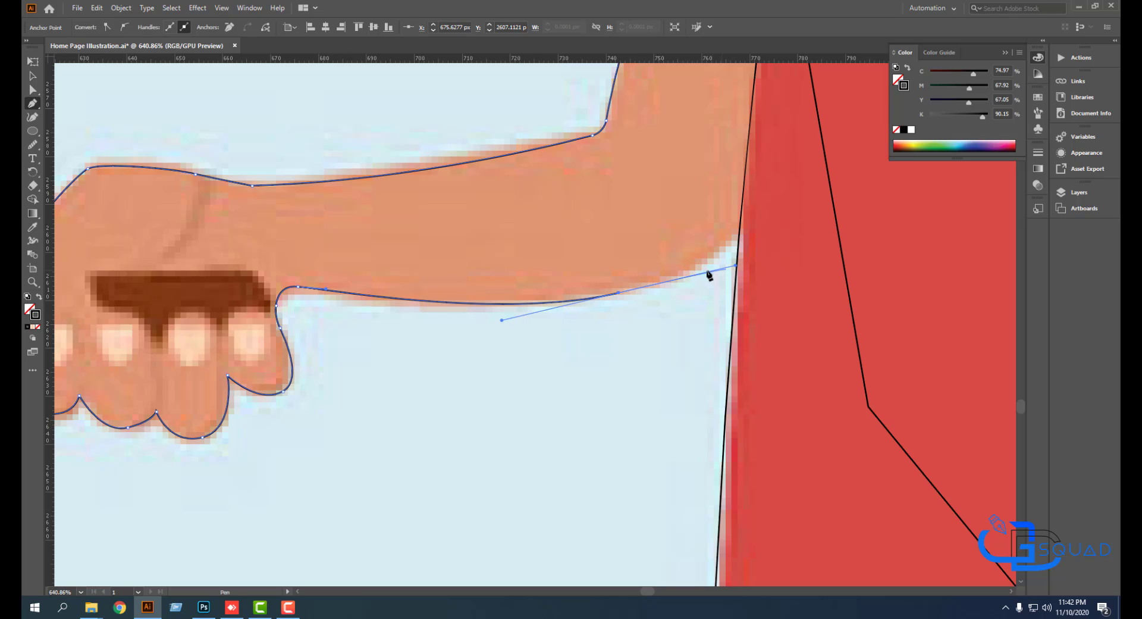
left_click(770, 188)
Step: Close the arm outline with straight segments over the apron and across the sleeve, and deselect it
left_click_drag(762, 195, 683, 175)
left_click_drag(830, 94, 668, 274)
left_click(651, 221)
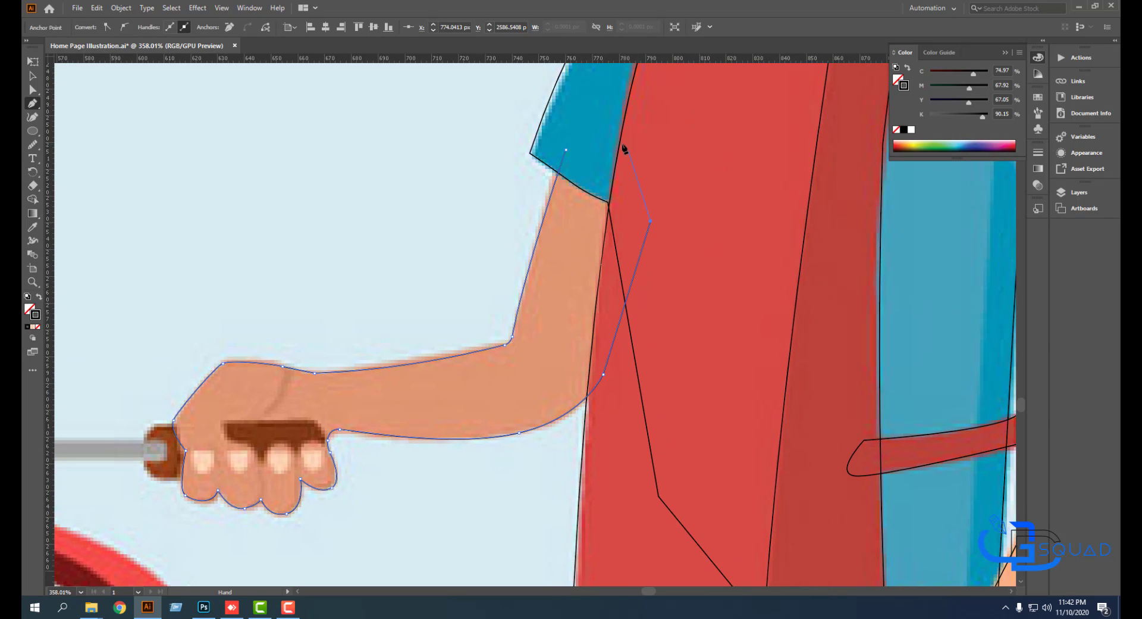
left_click(621, 144)
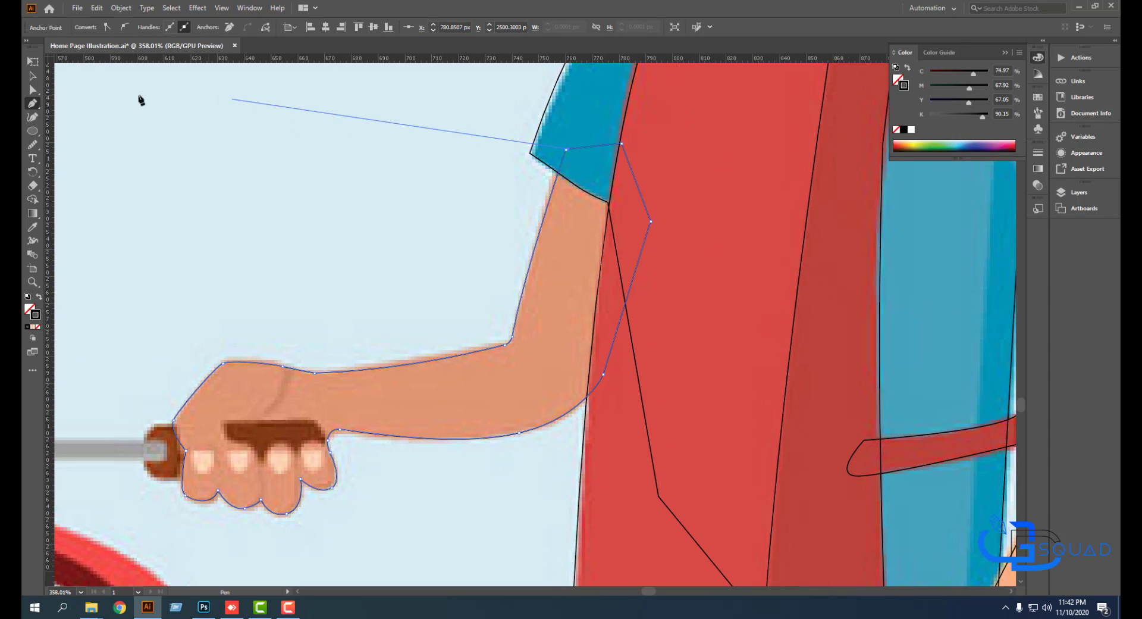
key("v")
left_click(361, 217)
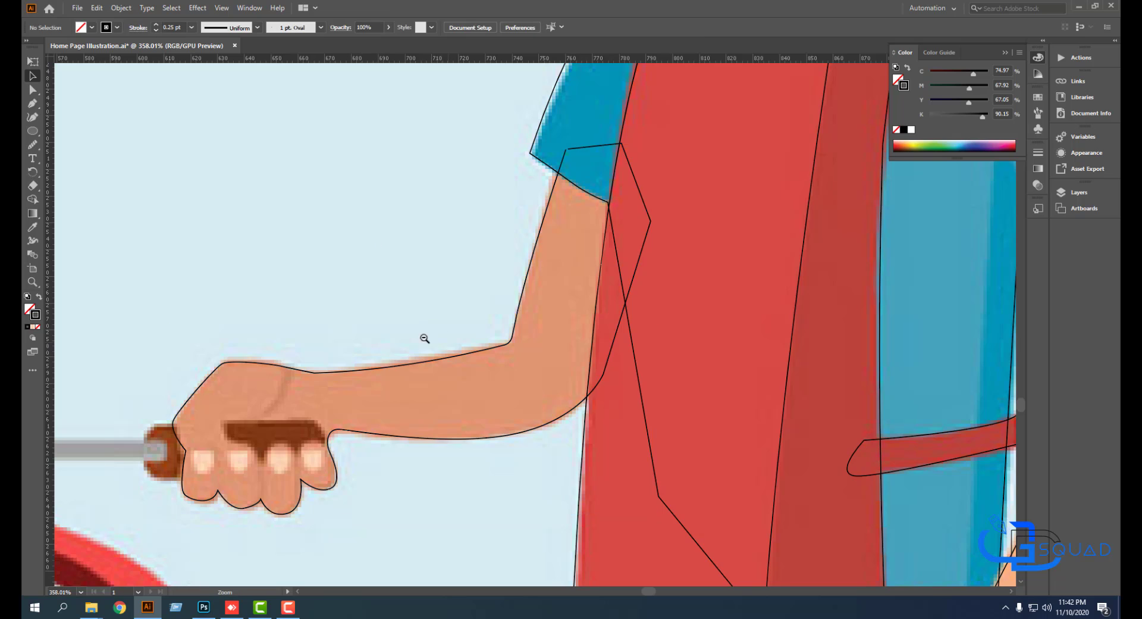
Step: Draw a narrow curved closed shape over the crease on the back of the fork-holding hand and save the document
left_click_drag(425, 338, 298, 303)
left_click_drag(414, 384, 620, 450)
left_click_drag(557, 381, 495, 318)
left_click(33, 104)
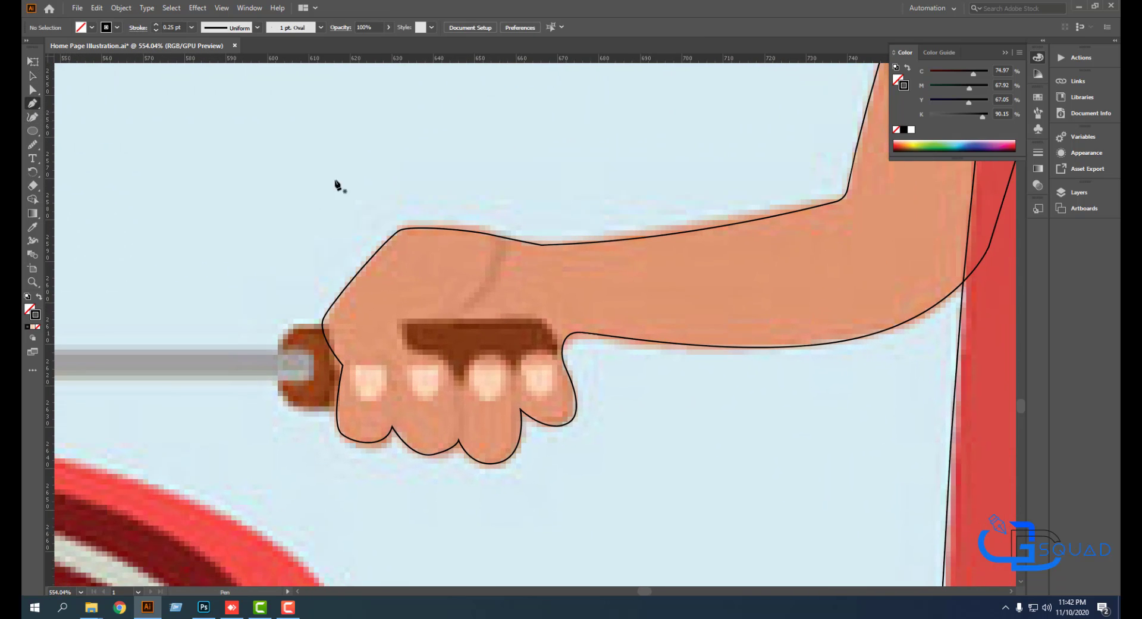
left_click(497, 227)
left_click_drag(461, 304, 425, 322)
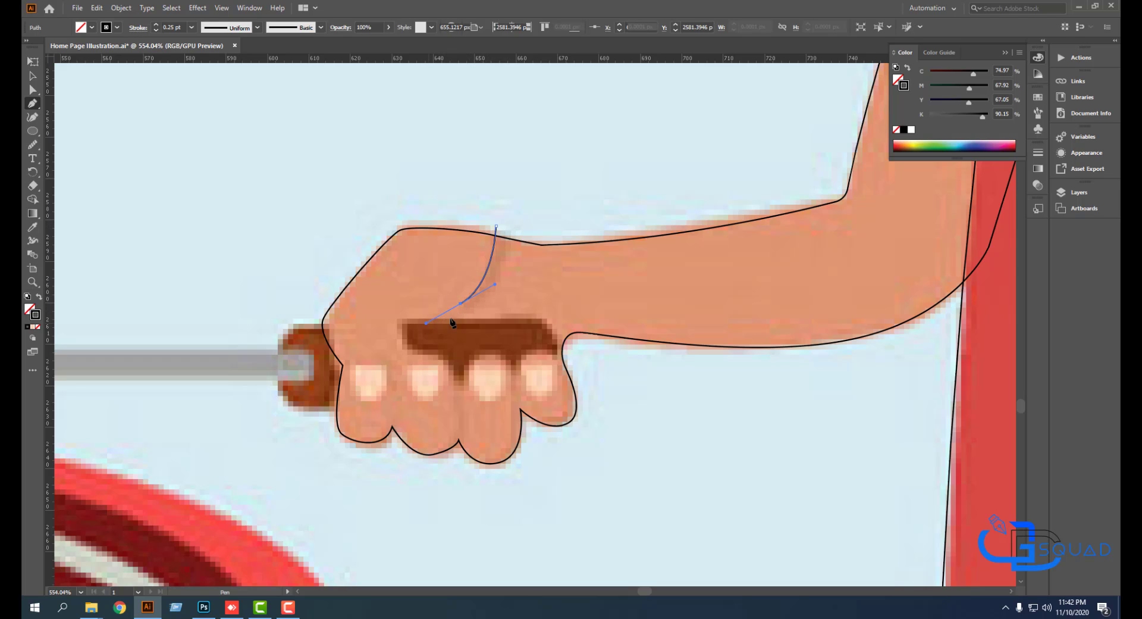
left_click(461, 305)
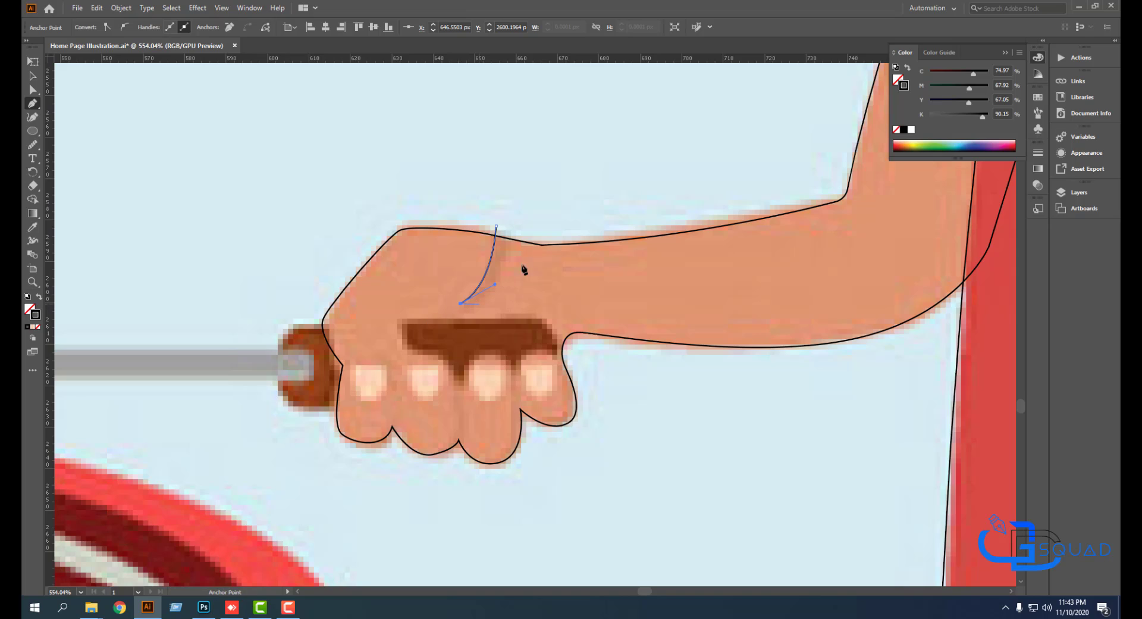
left_click_drag(513, 227, 530, 158)
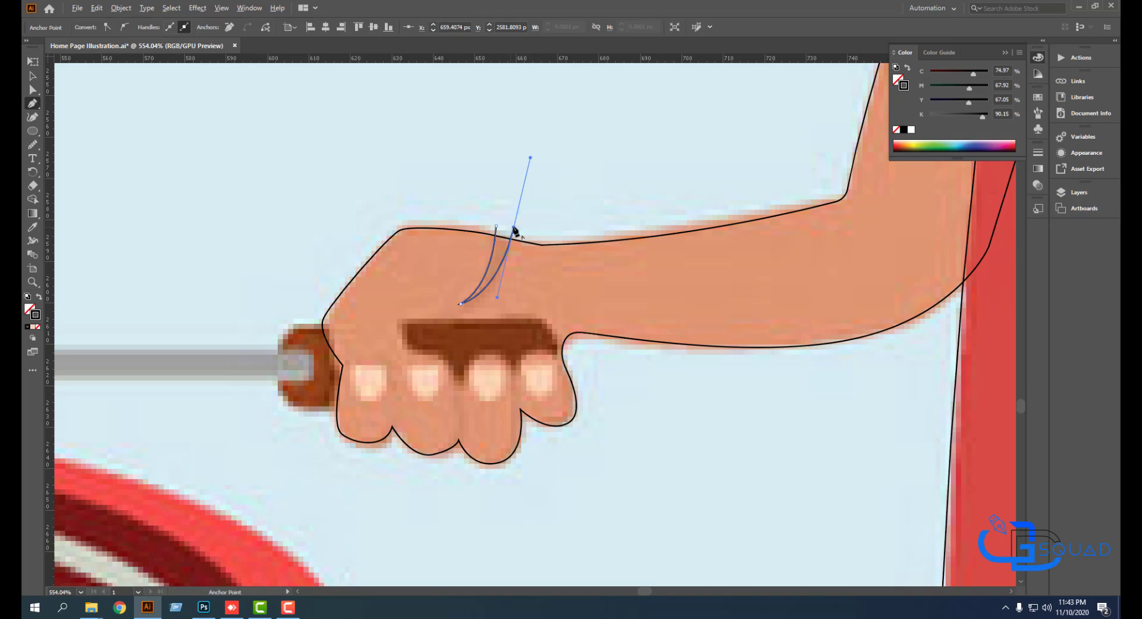
left_click(514, 228)
left_click(497, 228)
left_click(32, 76)
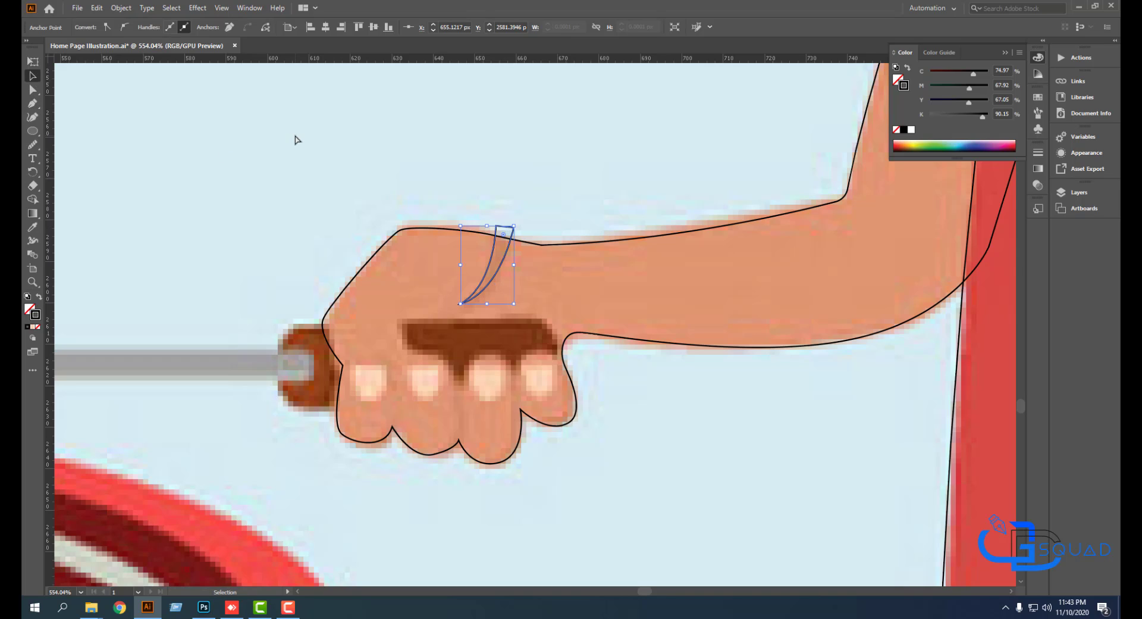
key("ctrl+s")
Step: Draw a closed fingernail shape on the finger nearest the fork, with a straight upper edge and rounded lower end
left_click_drag(504, 360, 509, 252)
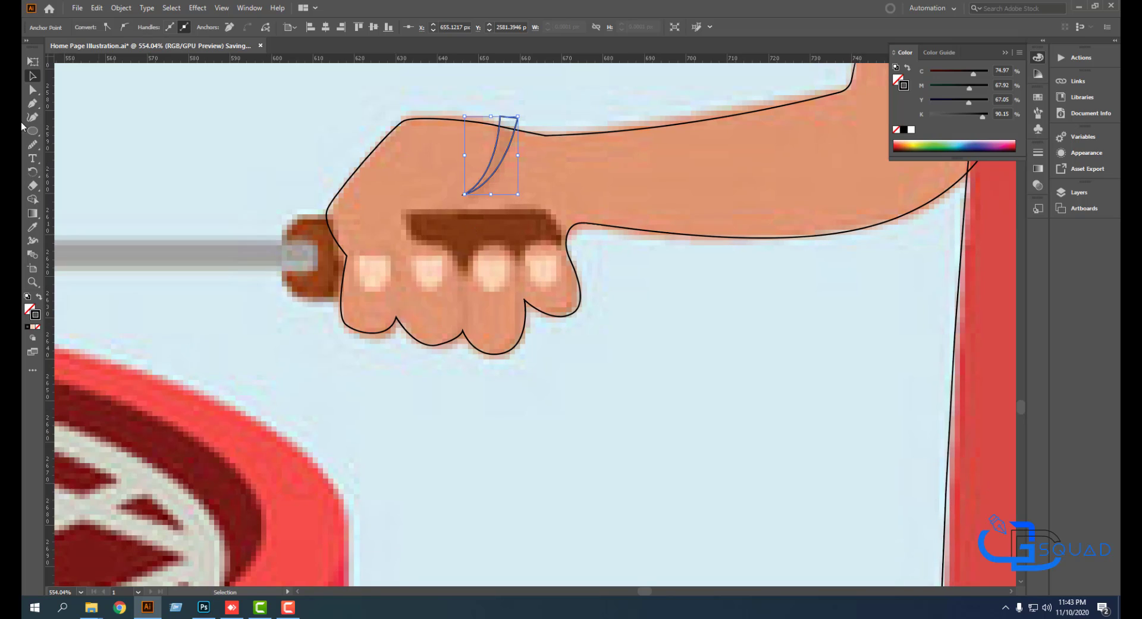
left_click(32, 104)
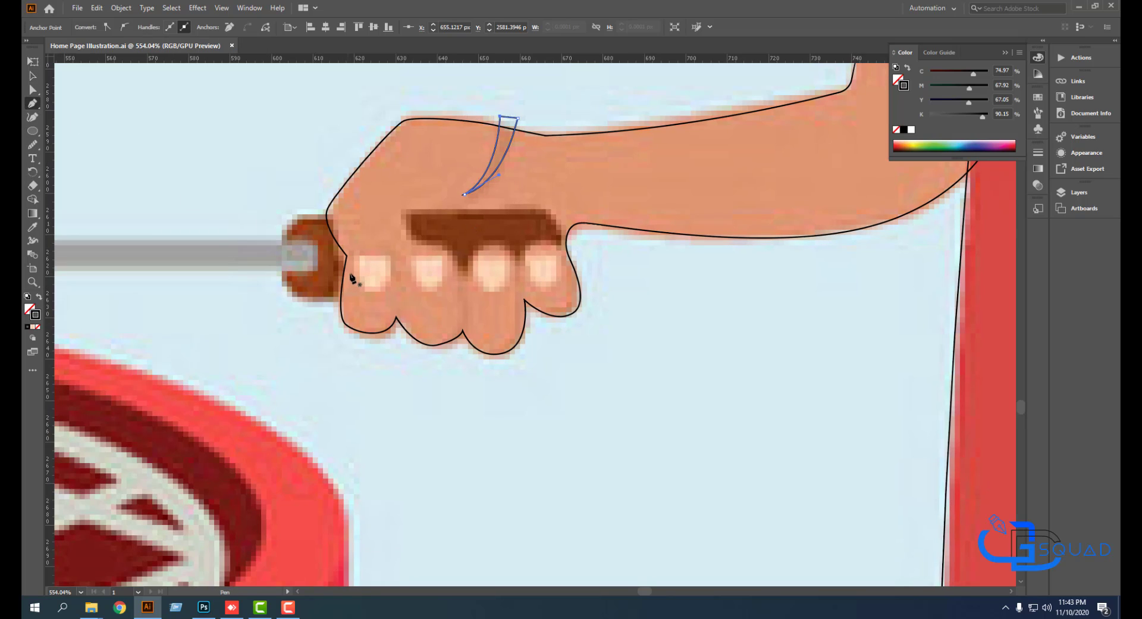
left_click(357, 255)
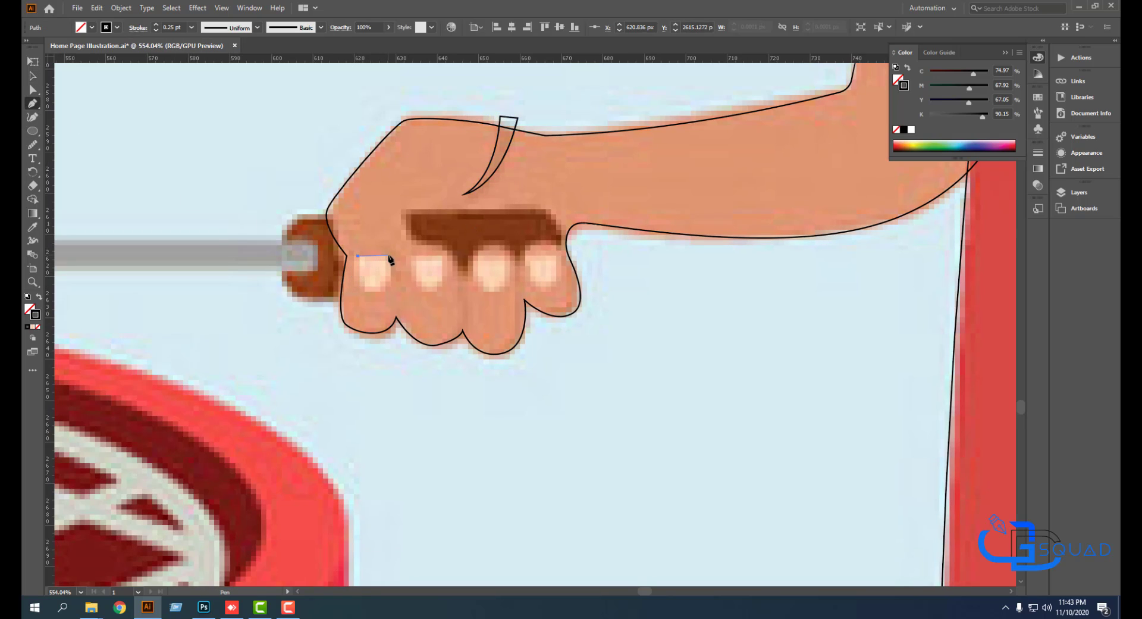
left_click(388, 255)
left_click_drag(374, 290, 361, 291)
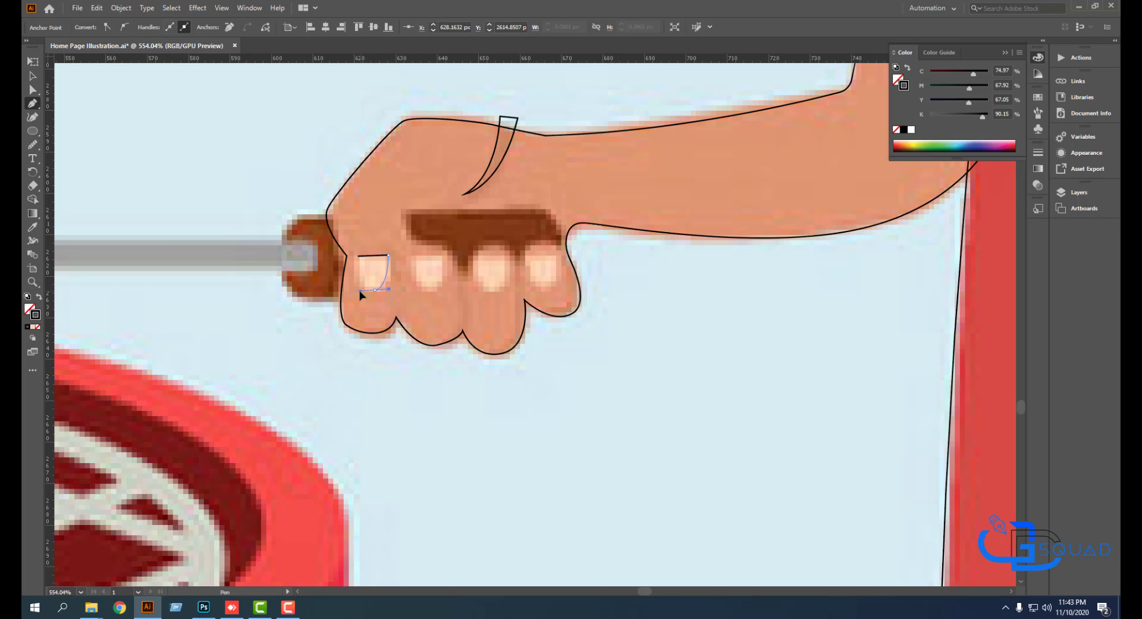
left_click(357, 255)
left_click(33, 76)
Step: Draw a matching closed fingernail shape with a straight upper edge and rounded lower end on the second finger
key("space")
left_click_drag(429, 266, 309, 256)
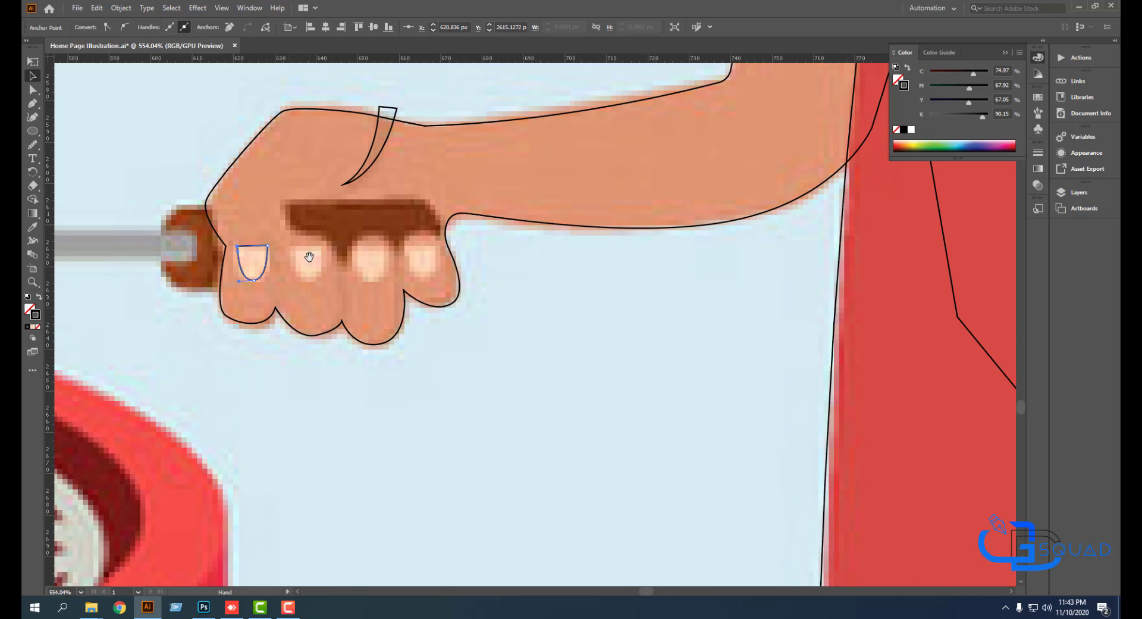
scroll(308, 257, "up", 3)
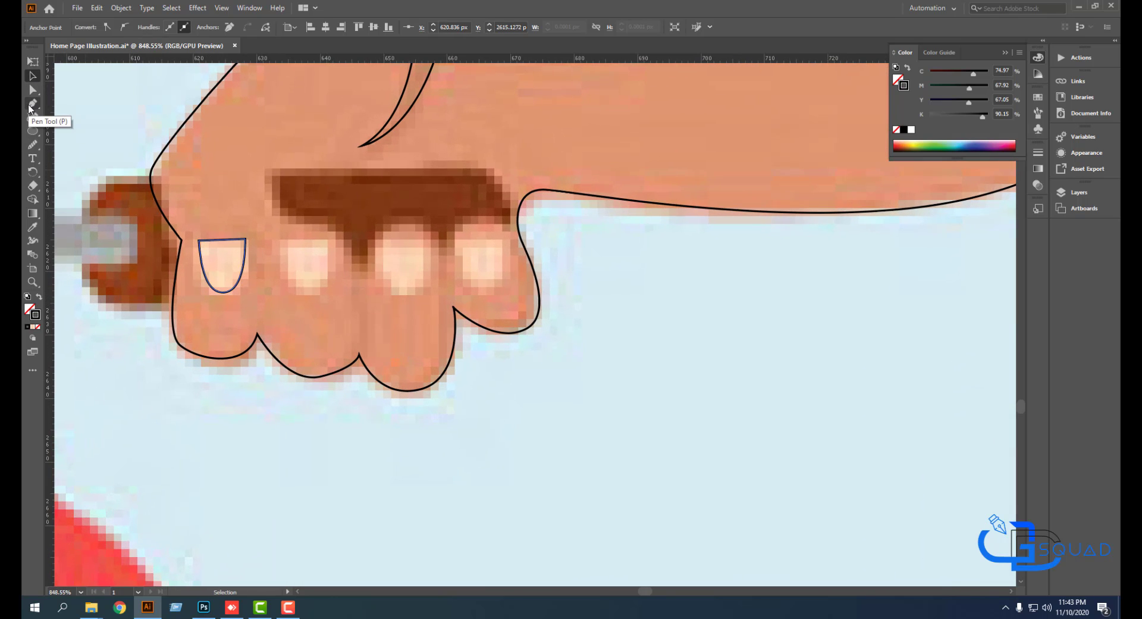
left_click(33, 104)
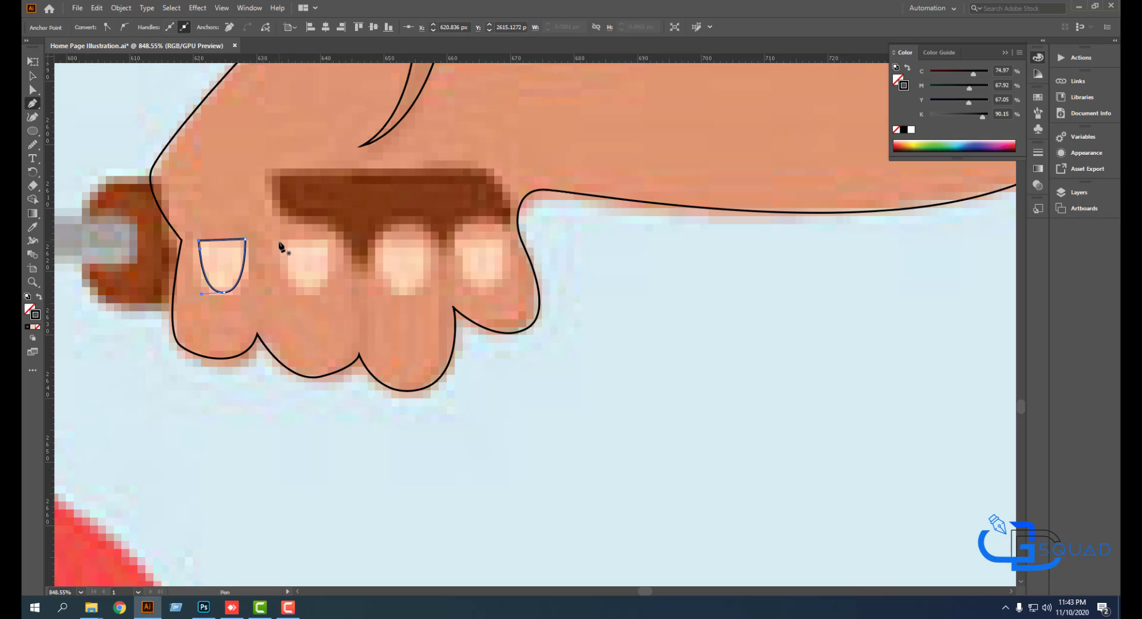
left_click(280, 241)
left_click(327, 240)
left_click_drag(309, 293, 290, 295)
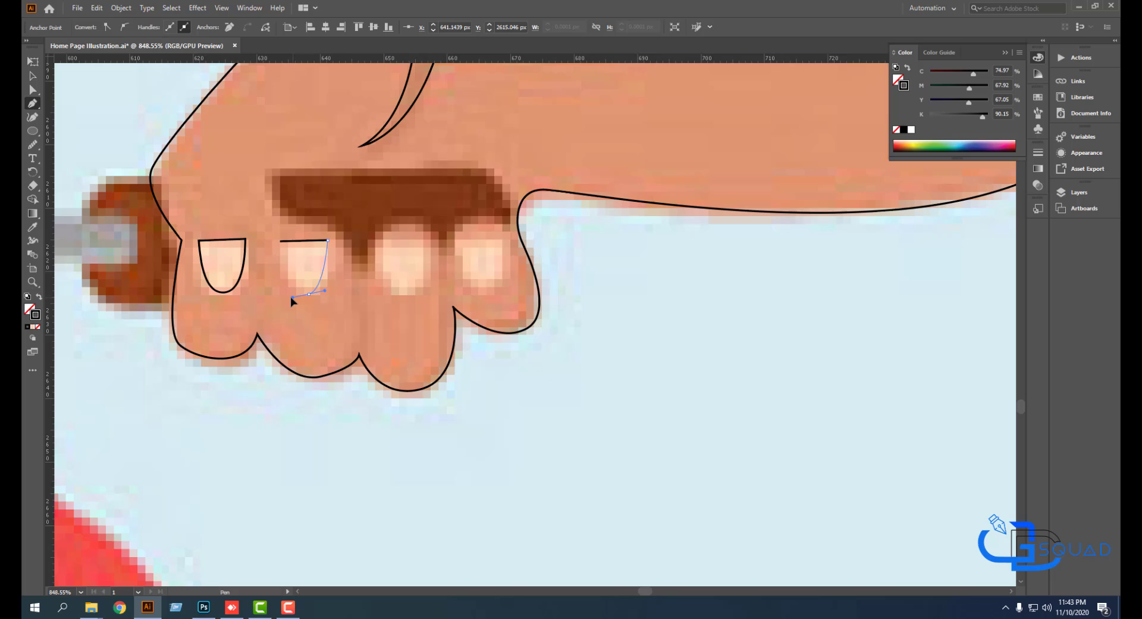
left_click(280, 241)
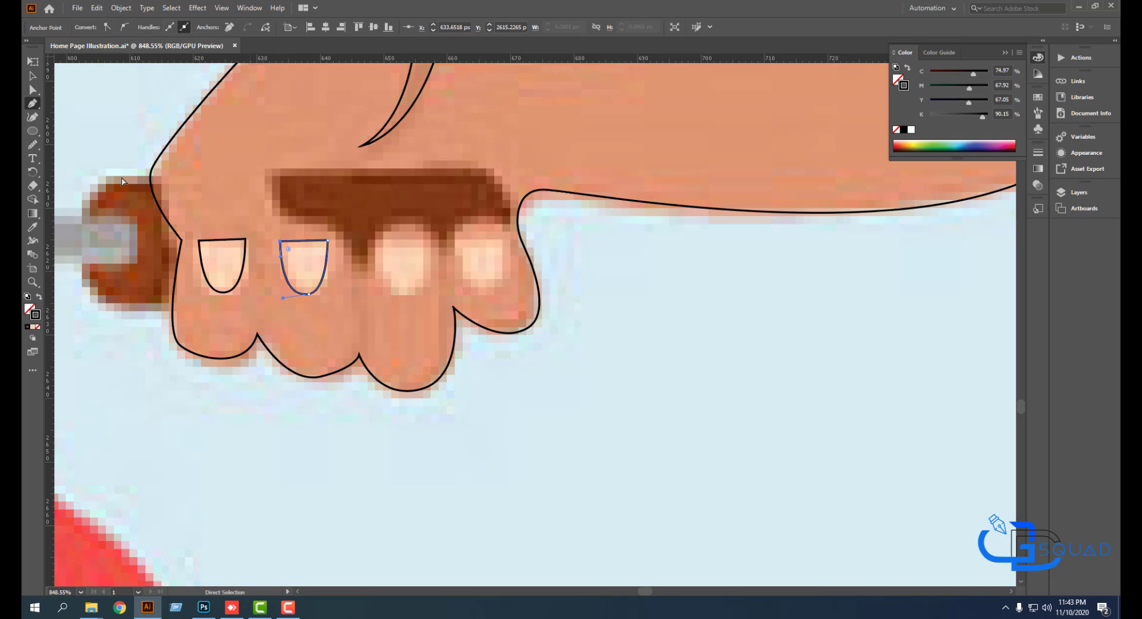
key("v")
left_click_drag(283, 239, 242, 263)
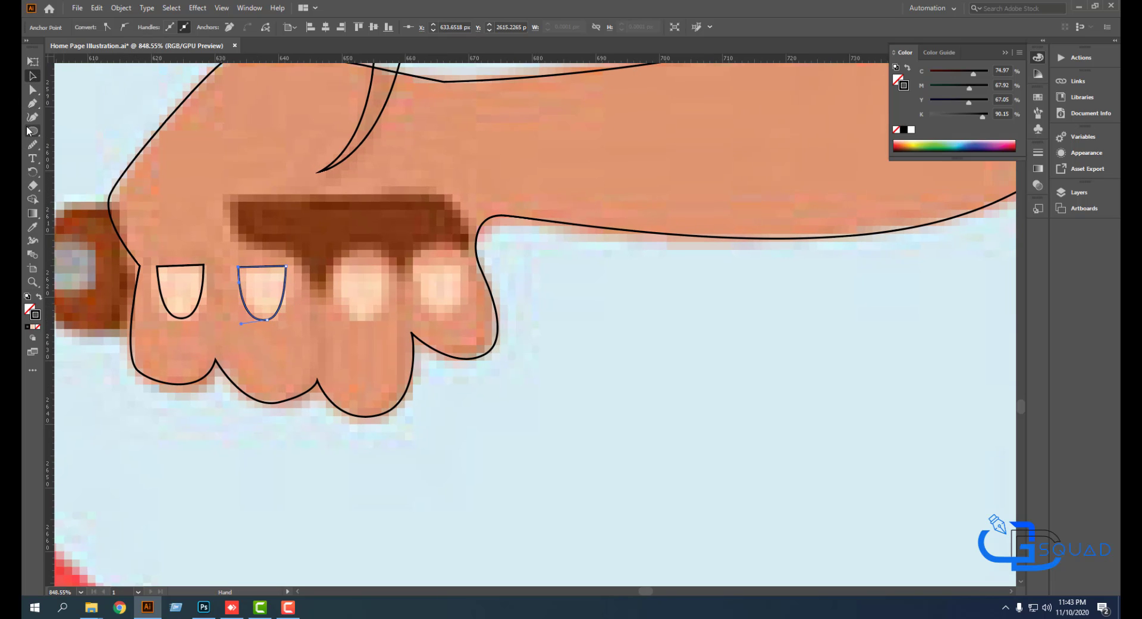
Step: Draw a closed oval fingernail shape with the Pen tool over the light nail area on the third finger from the fork
left_click(32, 103)
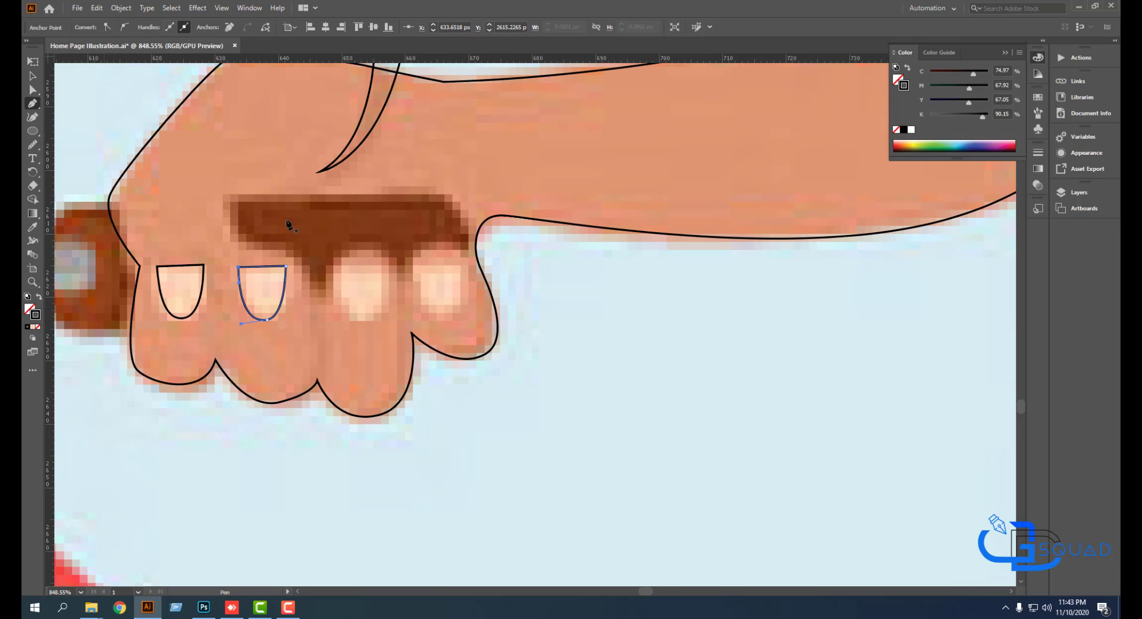
left_click(334, 291)
left_click_drag(361, 249, 388, 252)
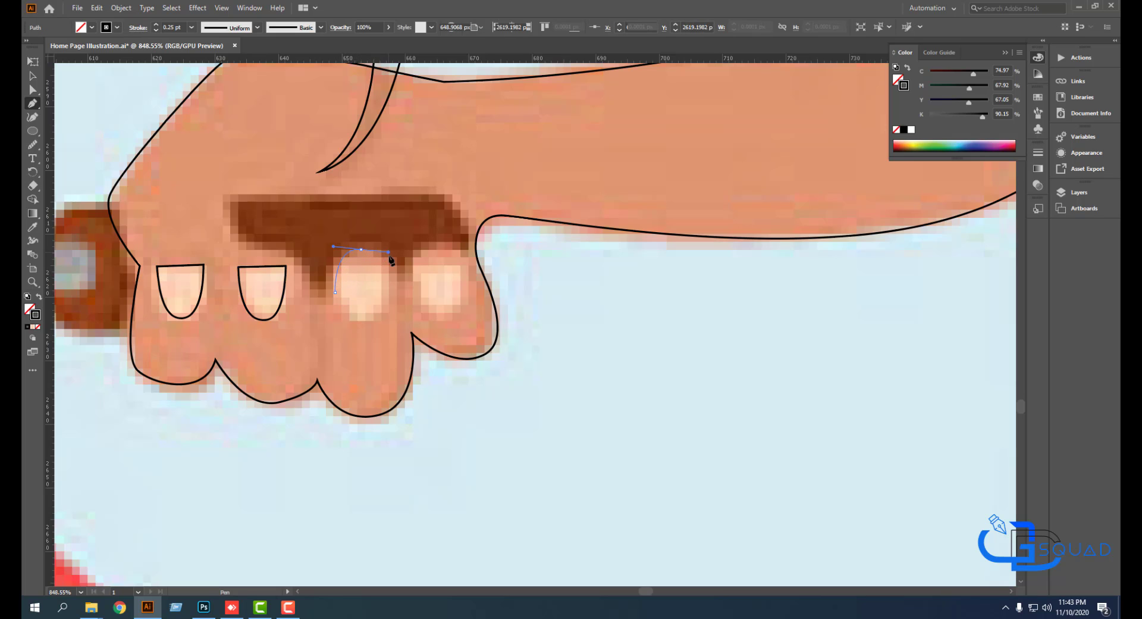
left_click_drag(389, 292, 351, 316)
left_click(334, 292)
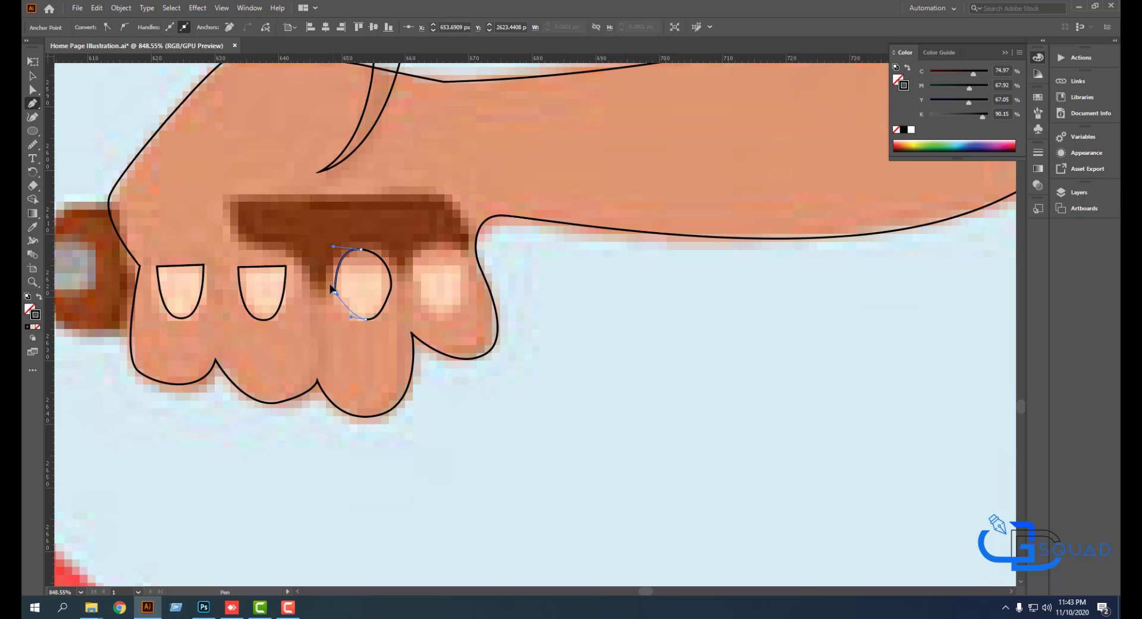
left_click(337, 292, "ctrl")
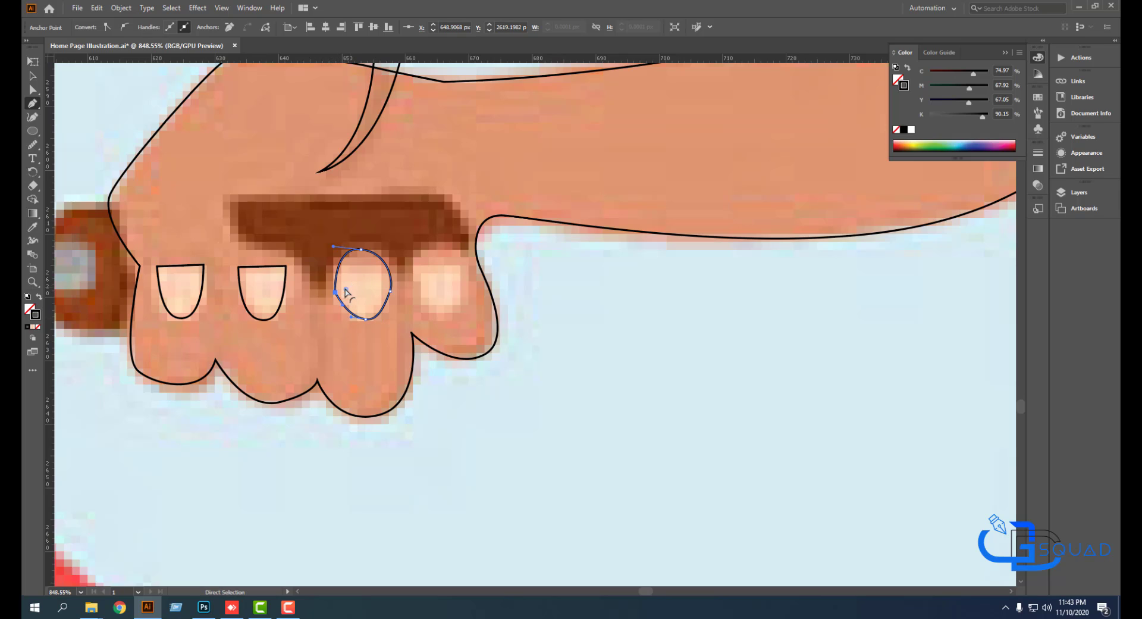
Step: Adjust the anchor points on the sides of the third fingernail to even out its oval curve, and deselect it
left_click_drag(345, 290, 387, 292)
left_click(391, 291, "ctrl")
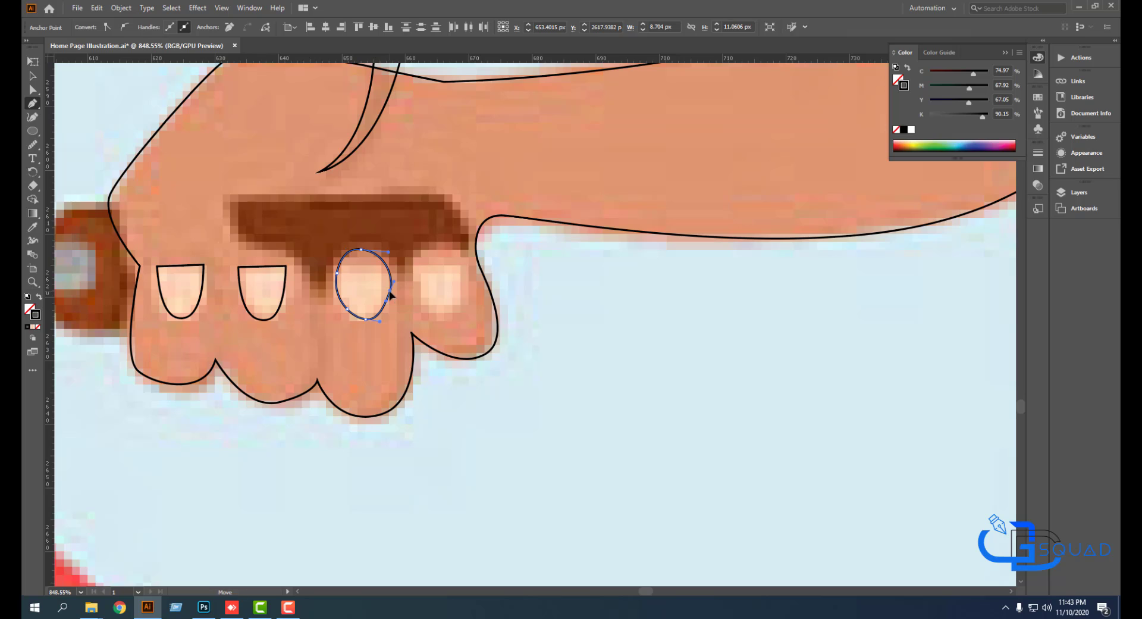
left_click(394, 285, "ctrl")
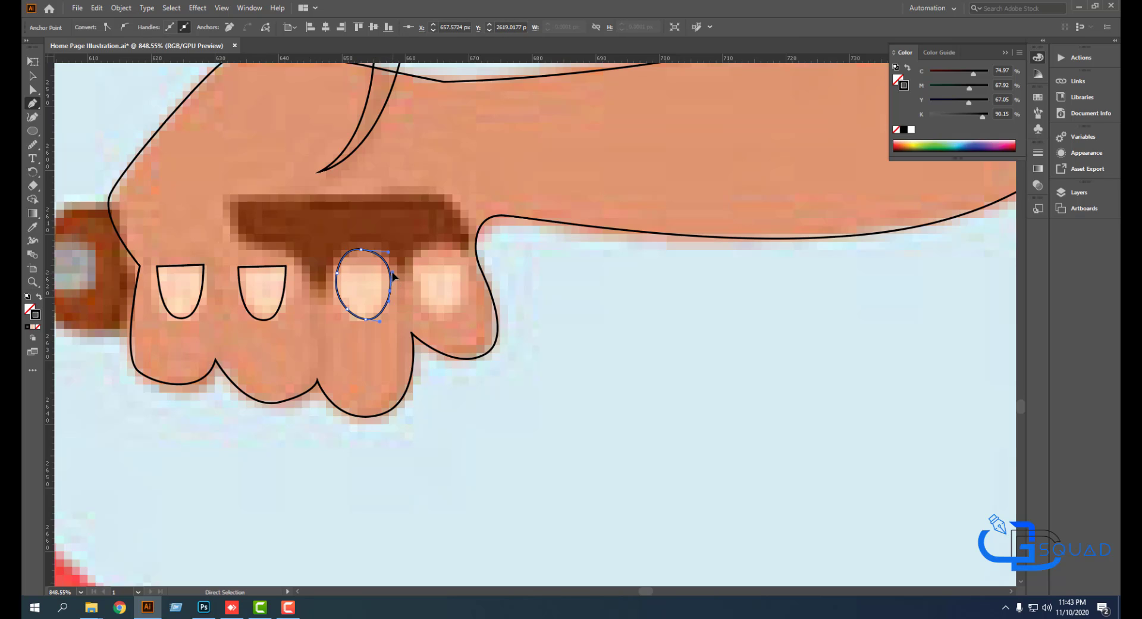
left_click(33, 78)
left_click(129, 98)
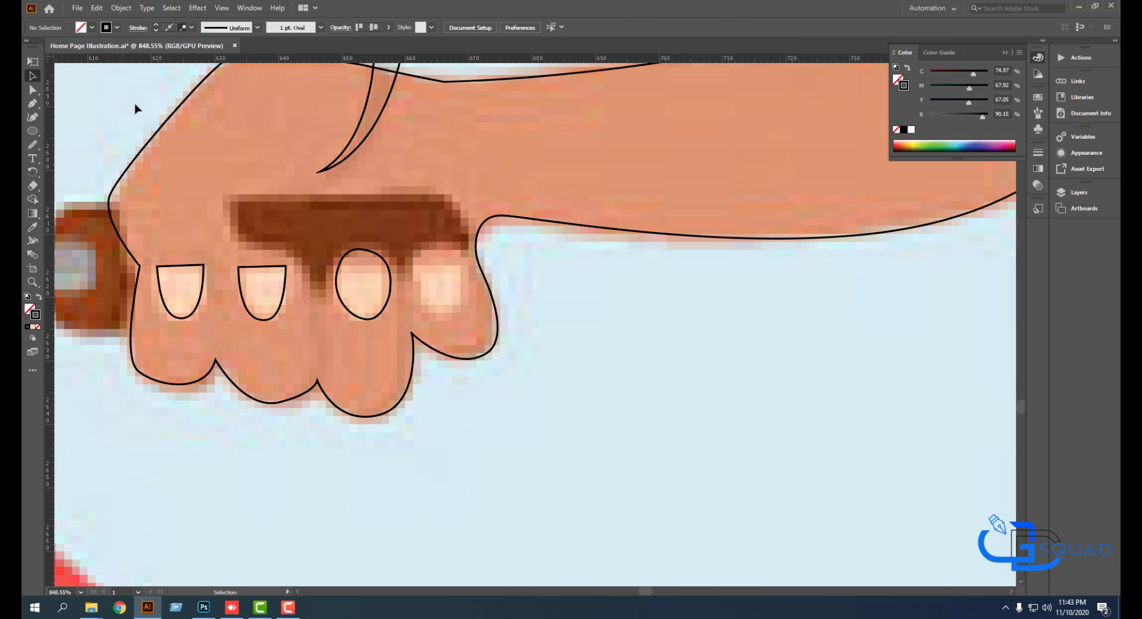
Step: Draw a closed, slightly tilted oval fingernail shape with the Pen tool on the fourth finger
left_click_drag(393, 296, 281, 310)
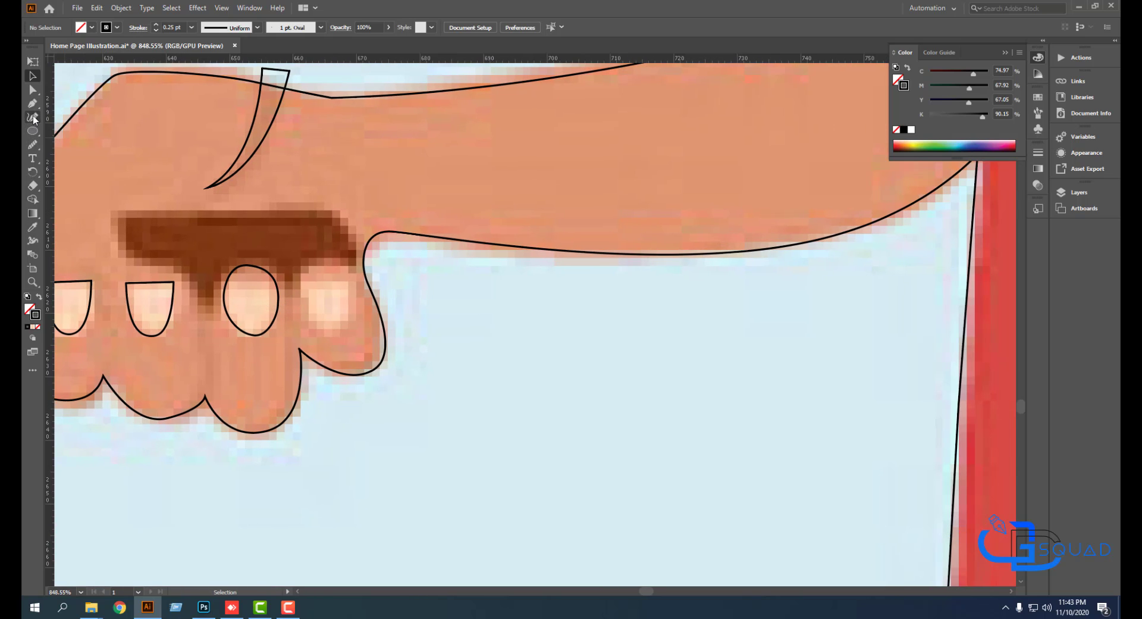
left_click(33, 103)
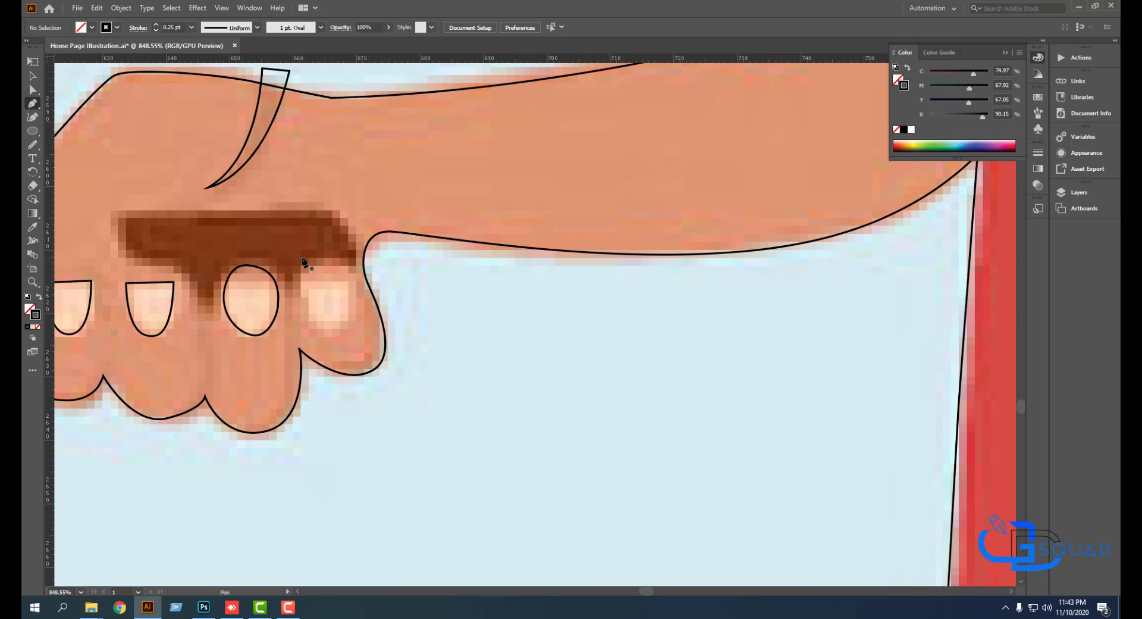
left_click(337, 274)
left_click_drag(301, 277, 291, 302)
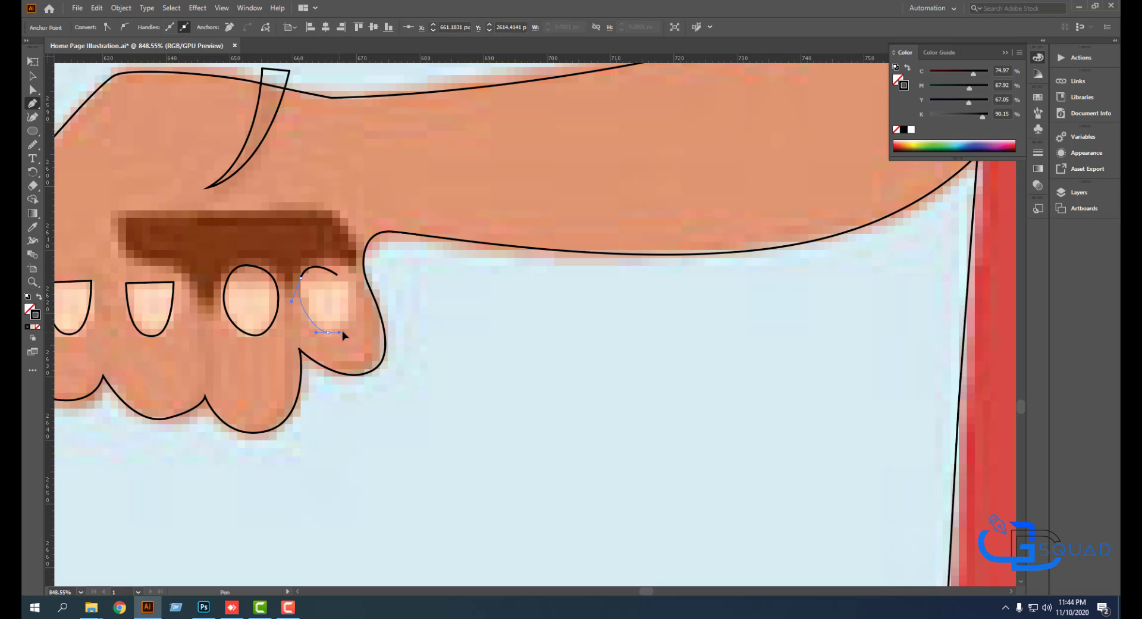
left_click_drag(343, 332, 343, 284)
left_click(338, 276)
key("ctrl")
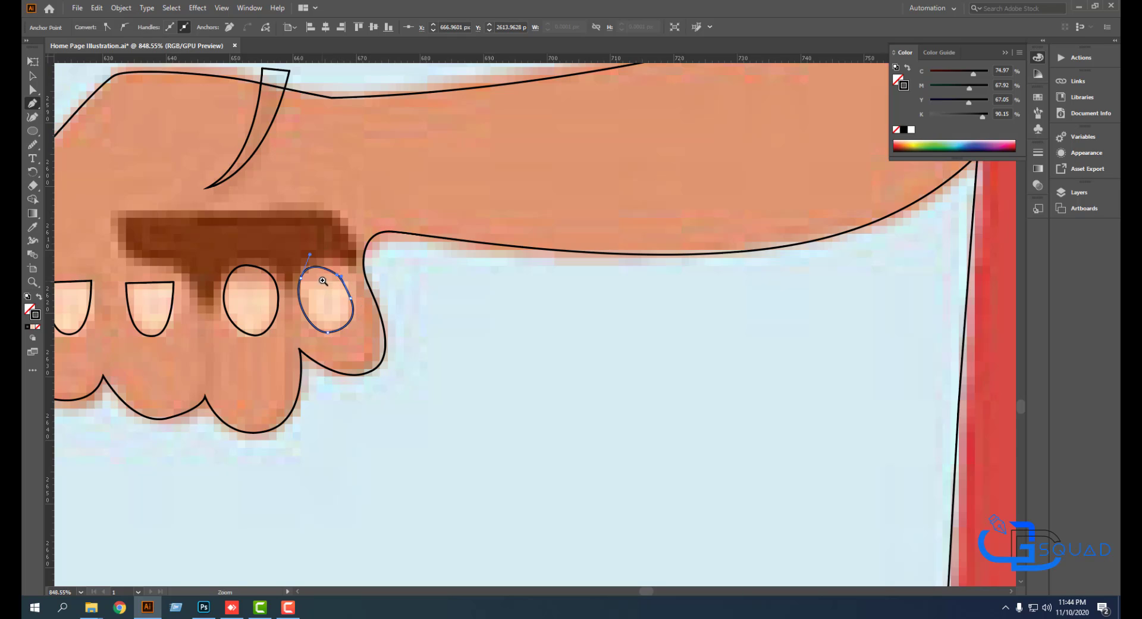
Step: Smooth the upper edge of the fourth fingernail by redrawing it with the Pencil tool, and deselect the shape
left_click(32, 144)
mouse_move(332, 271)
left_mouse_down()
mouse_move(356, 306)
mouse_move(316, 270)
left_mouse_up()
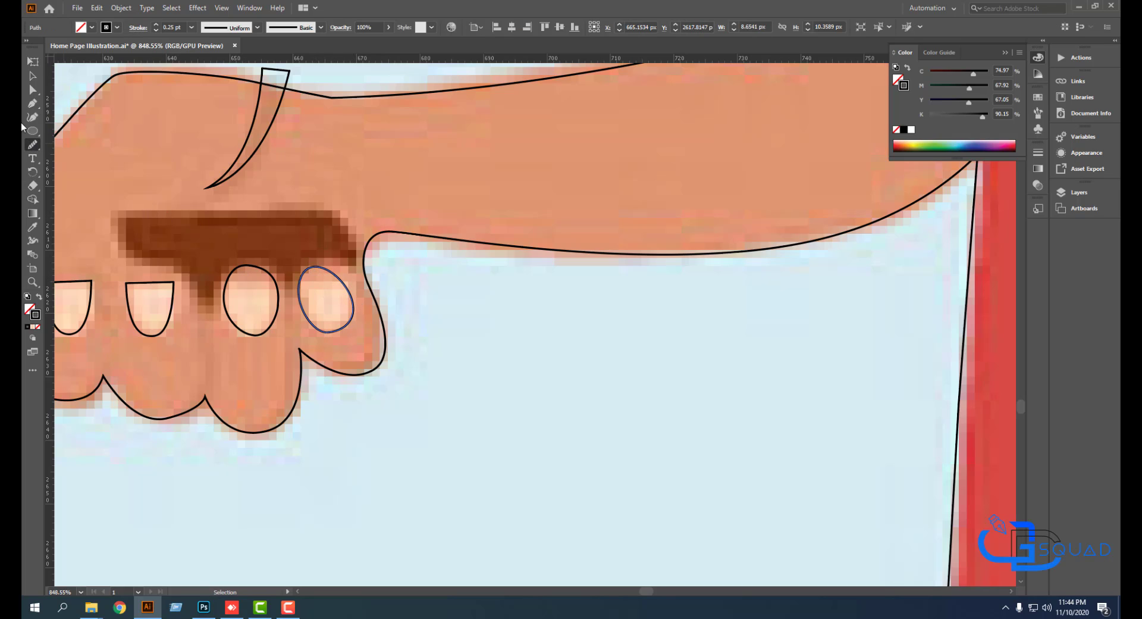
left_click(33, 76)
left_click(462, 324)
Step: Start outlining the dark brown handle area above the fingernails with a straight upper edge, a rounded wrist-side end and an arch over the fourth nail
scroll(439, 273, "up", 2)
scroll(439, 273, "left", 5)
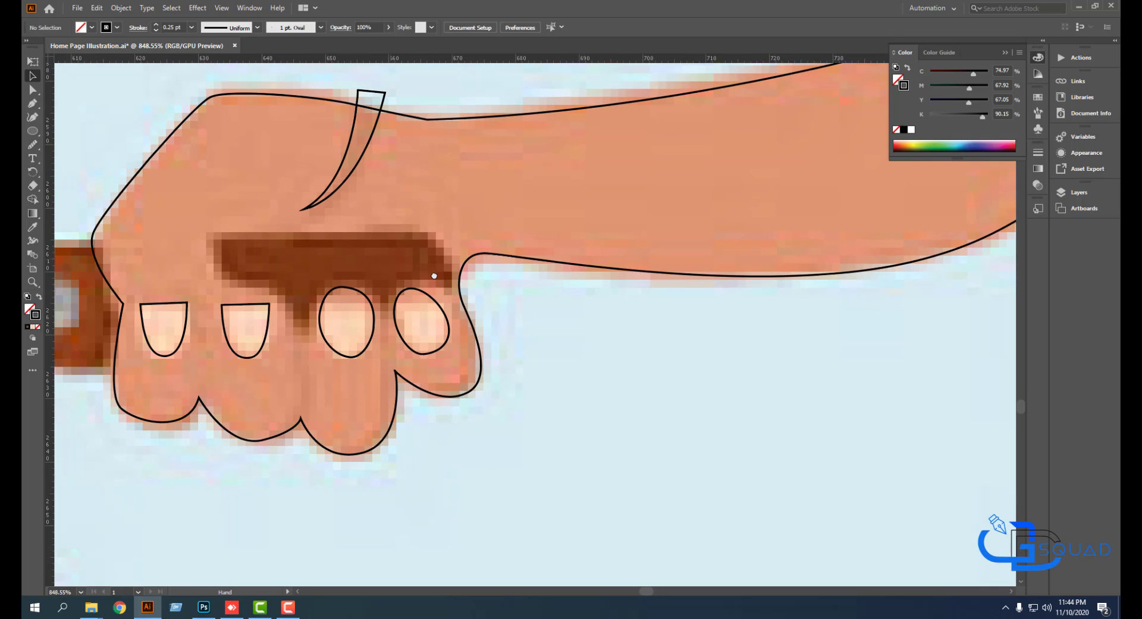
left_click_drag(544, 334, 406, 305)
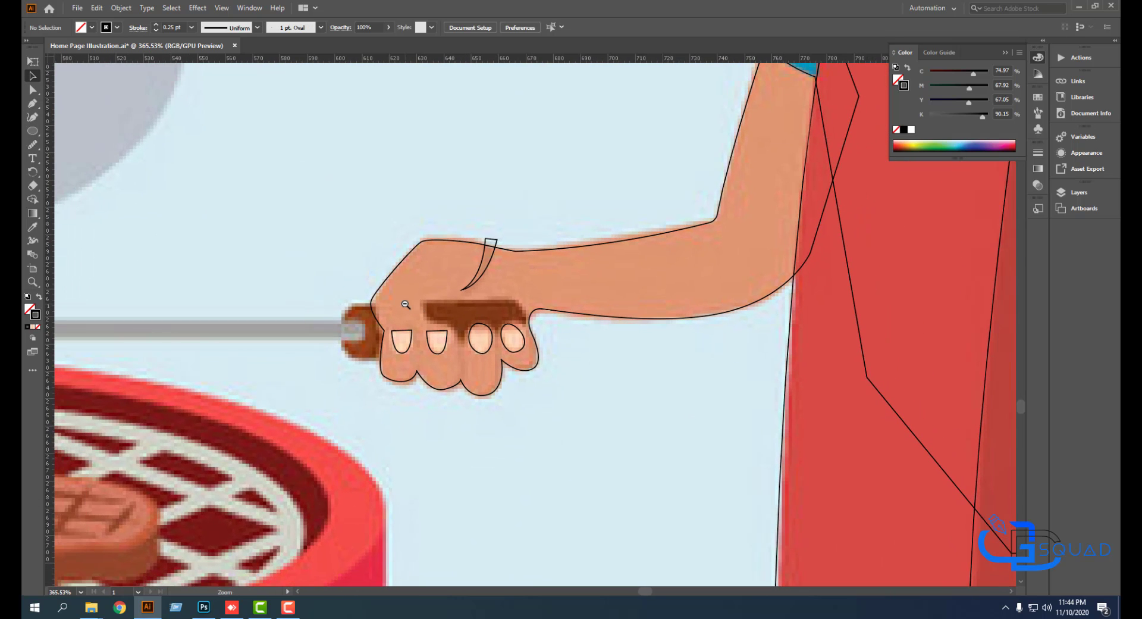
left_click_drag(565, 357, 700, 423)
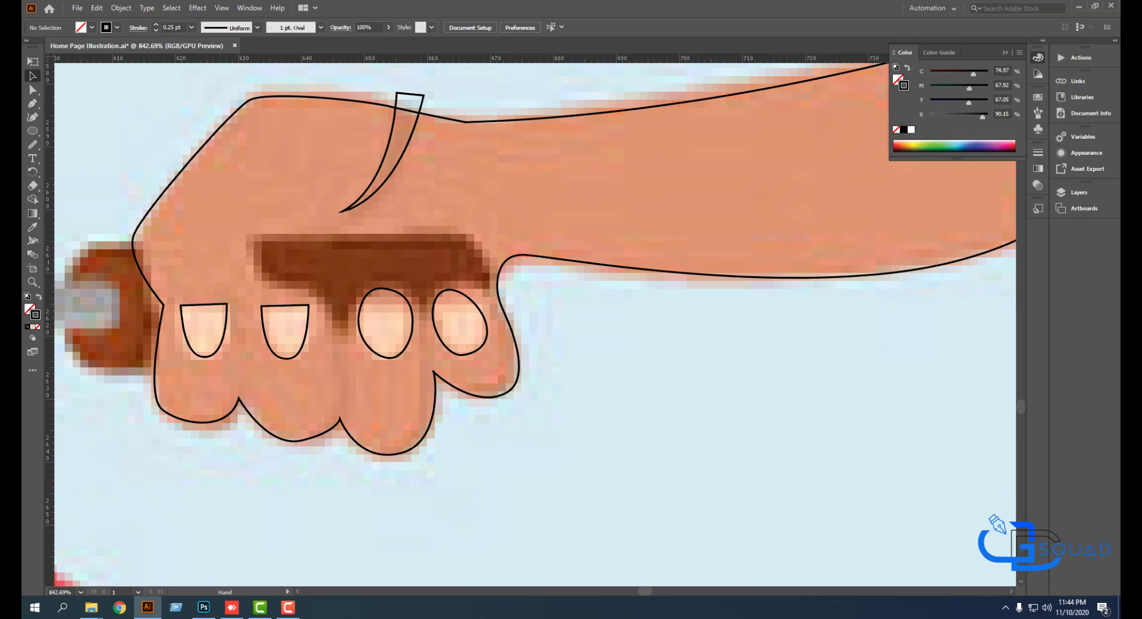
left_click(31, 103)
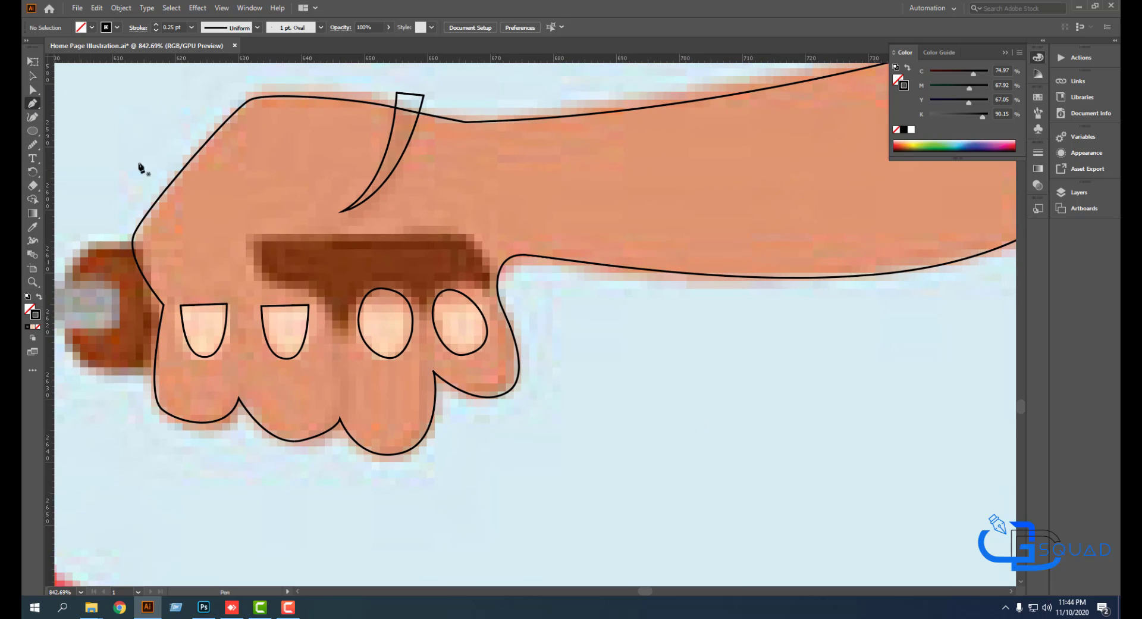
left_click(246, 234)
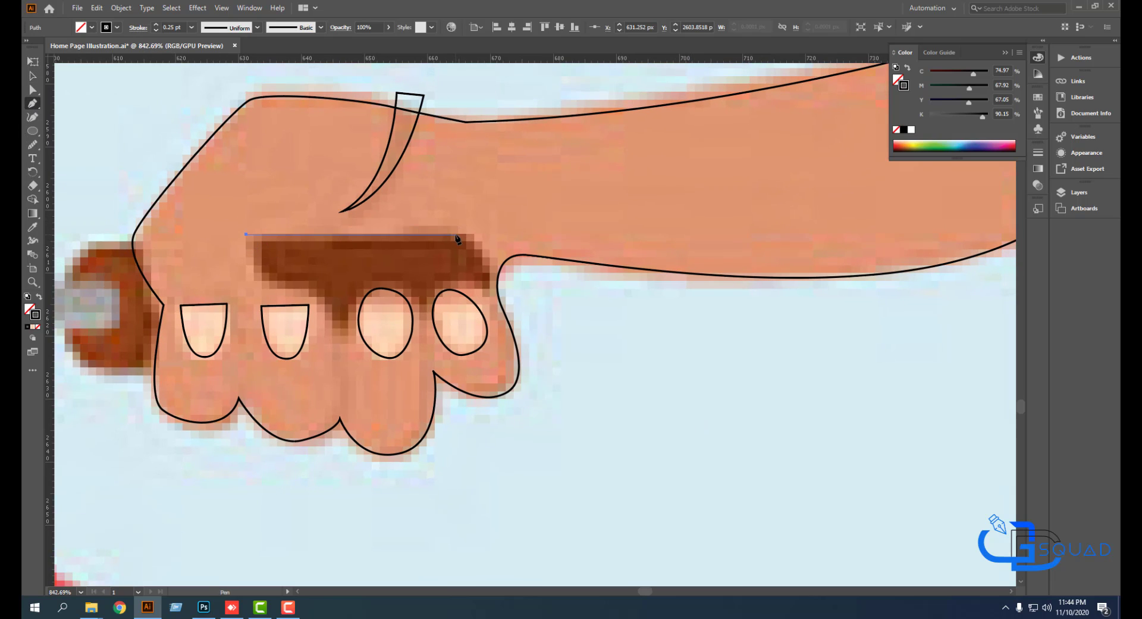
left_click(456, 235)
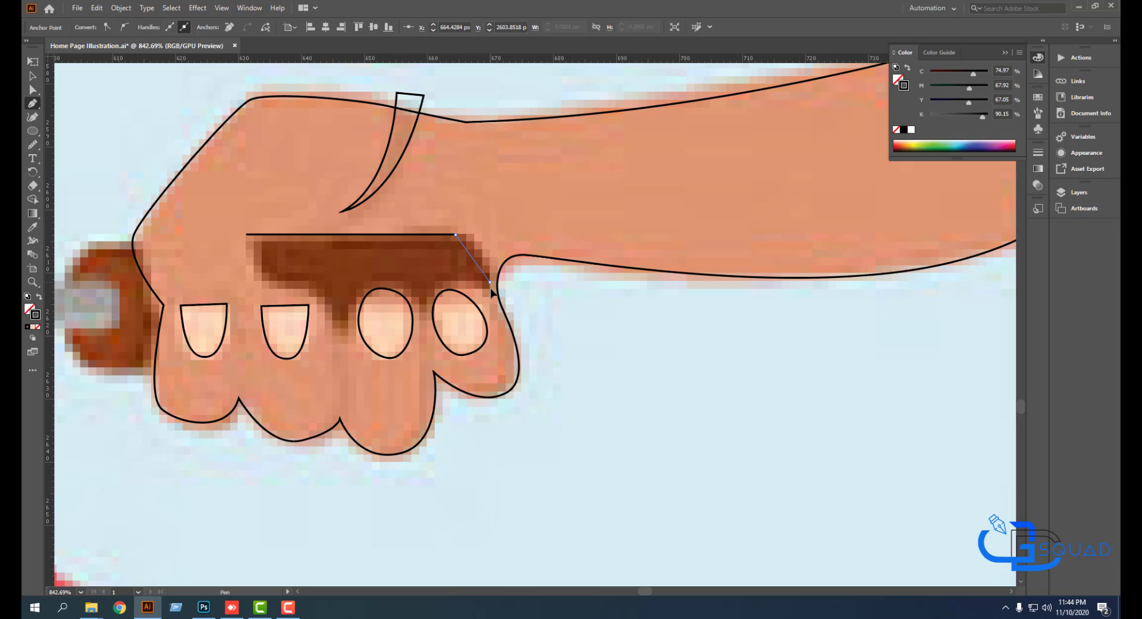
left_click_drag(492, 290, 363, 296)
left_click(431, 297)
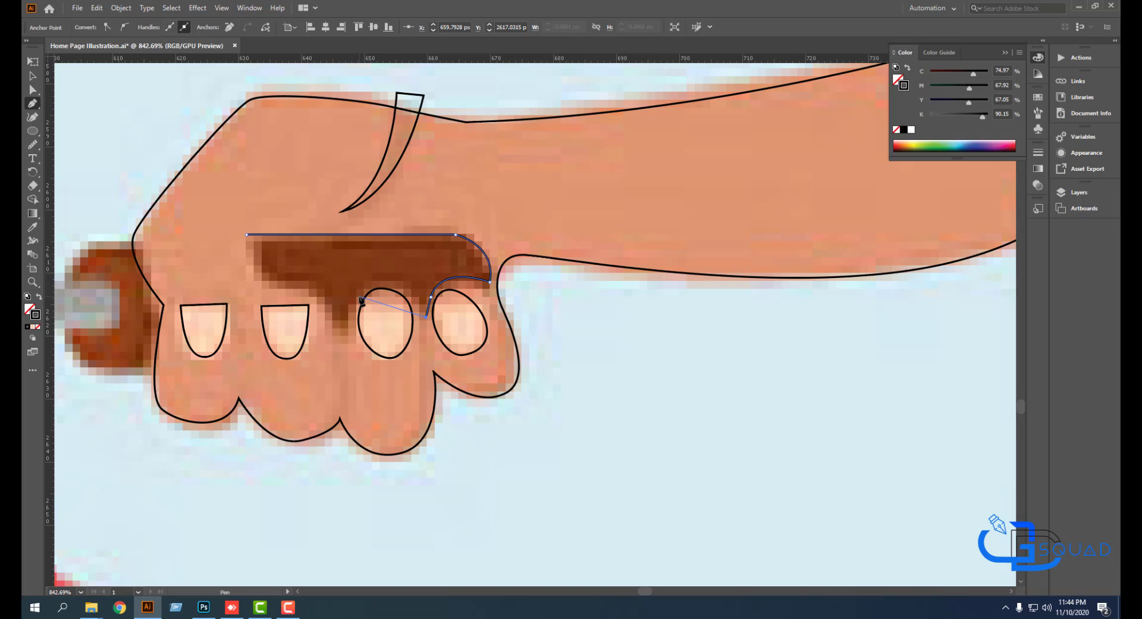
Step: Continue the brown area's outline over the third nail, around the notch between the middle fingers and along the lower edge, closing it at its start
left_click_drag(360, 297, 320, 334)
left_click(348, 333)
left_click(329, 325)
left_click_drag(325, 293, 248, 262)
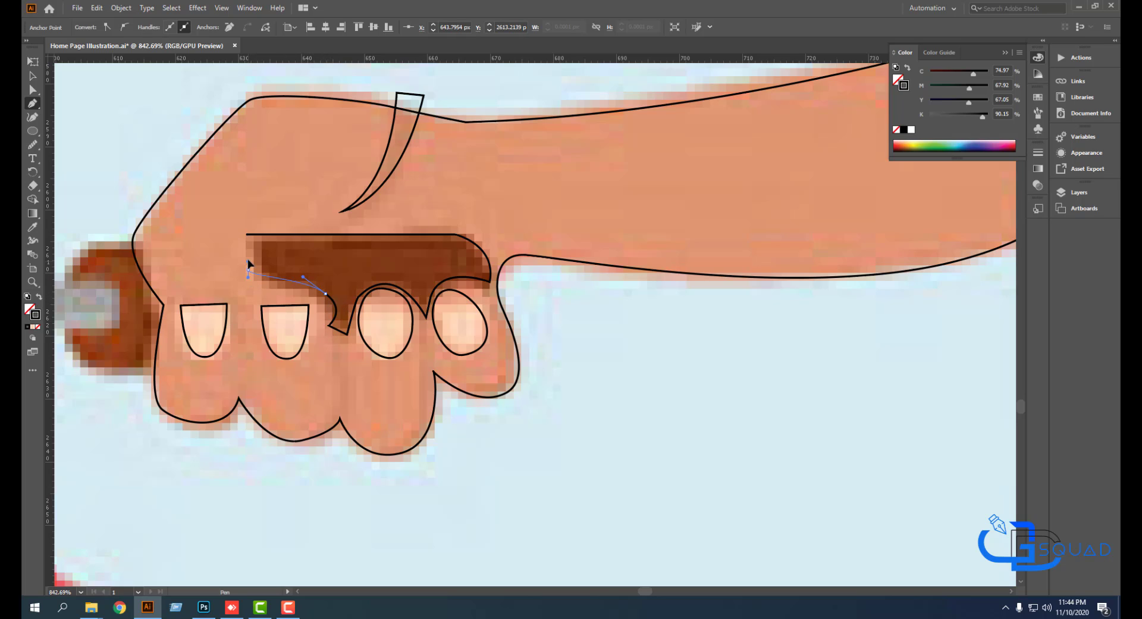
left_click(246, 234)
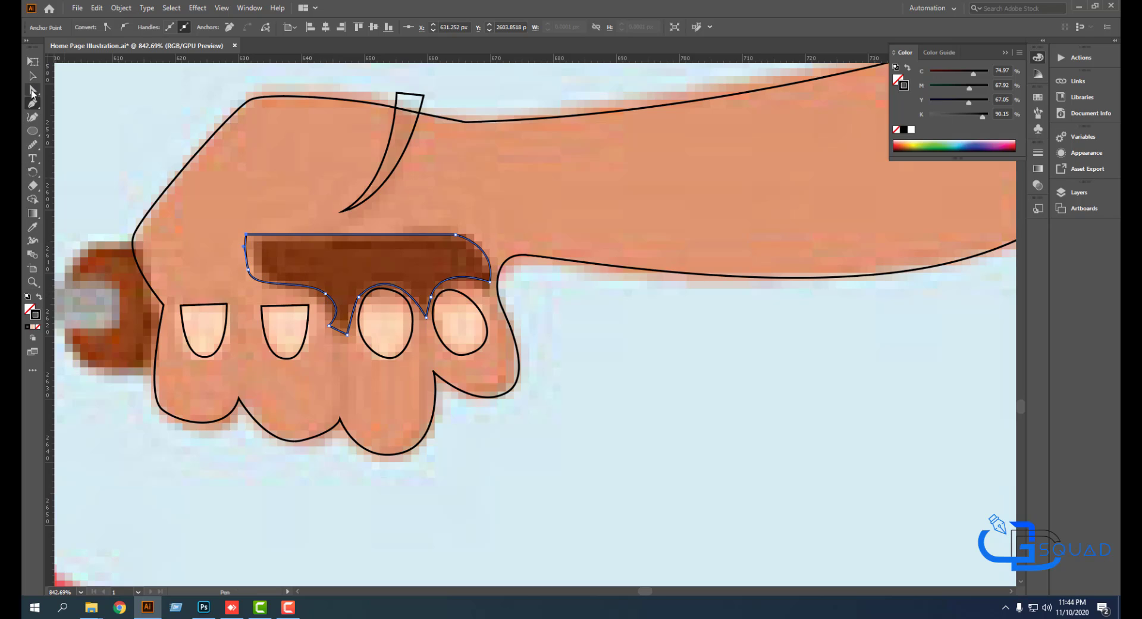
Step: Round off the brown area's lower tip between the middle fingers, raise the tip between the third and fourth nails, and deselect it
left_click(329, 326, "ctrl")
left_click_drag(339, 326, 342, 324)
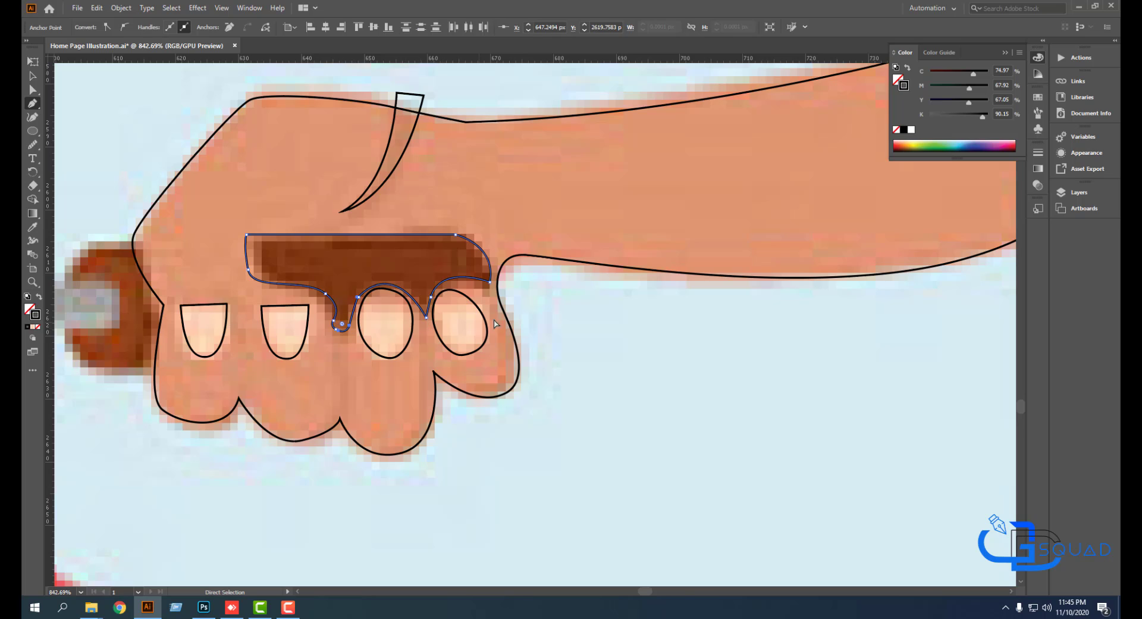
left_click(427, 317, "ctrl")
left_click_drag(425, 308, 424, 304)
left_click(38, 77)
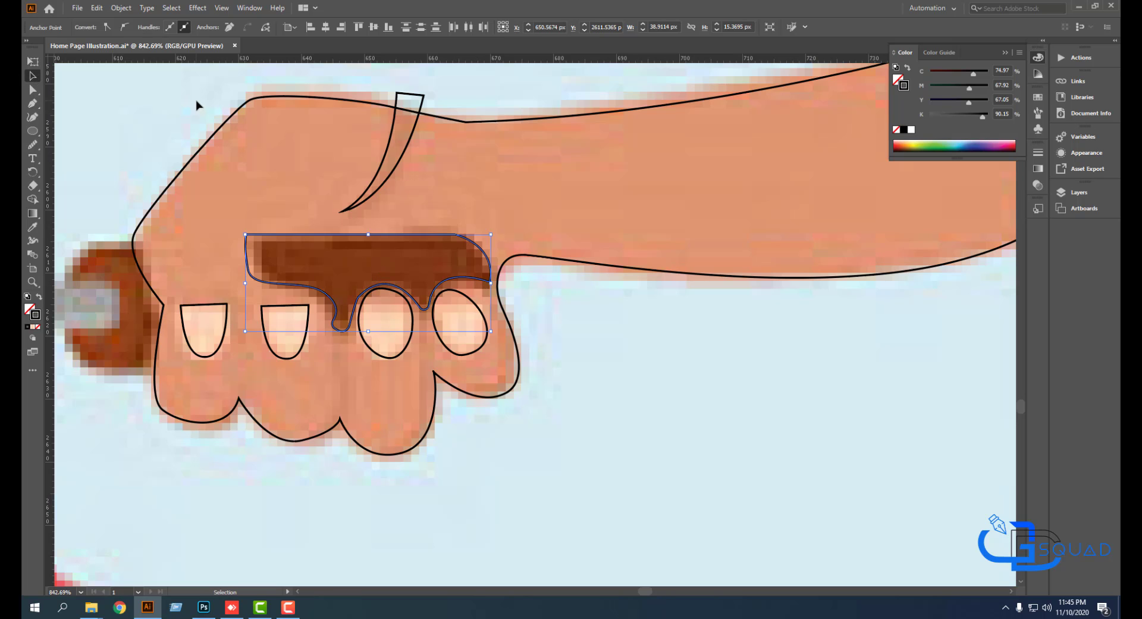
left_click(197, 102)
Step: Start the trousers outline with the Pen tool above the hand on the hip and trace the right leg's outer edge to the knee
left_click_drag(611, 325, 413, 291)
left_click_drag(642, 324, 487, 298)
left_click_drag(744, 327, 536, 308)
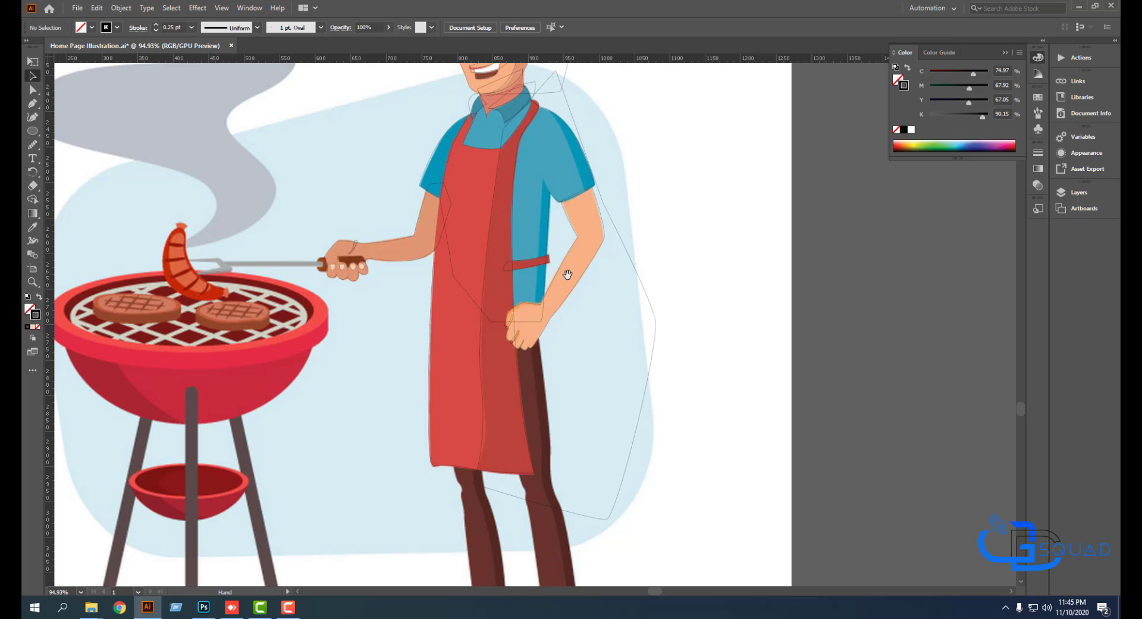
scroll(568, 274, "down", 3)
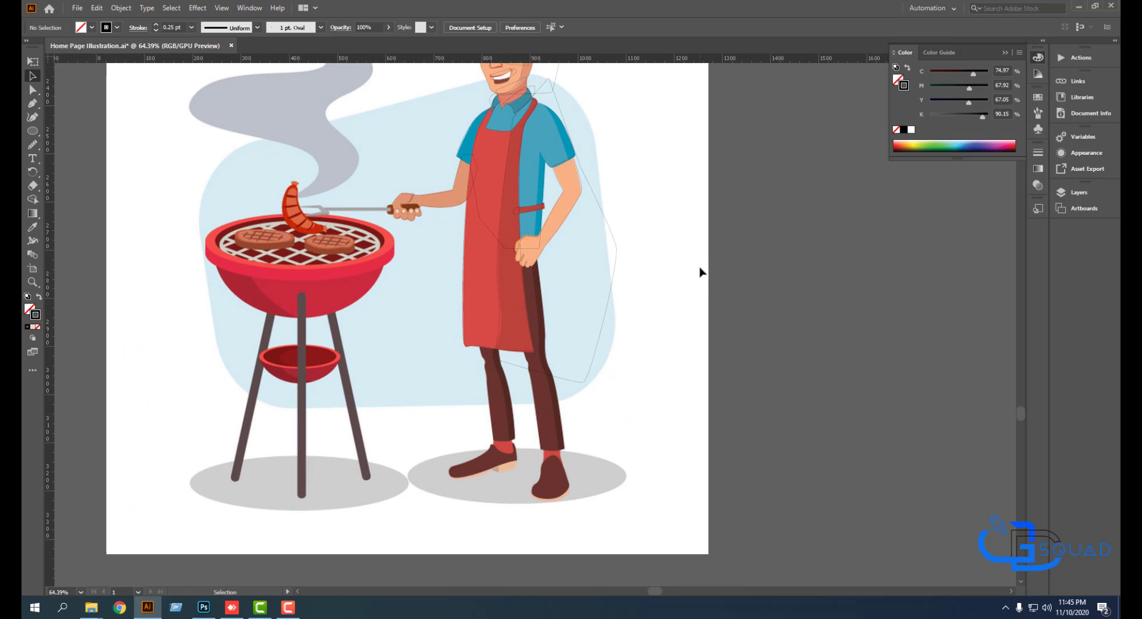
left_click_drag(617, 276, 623, 342)
left_click_drag(528, 300, 707, 428)
left_click_drag(608, 384, 589, 310)
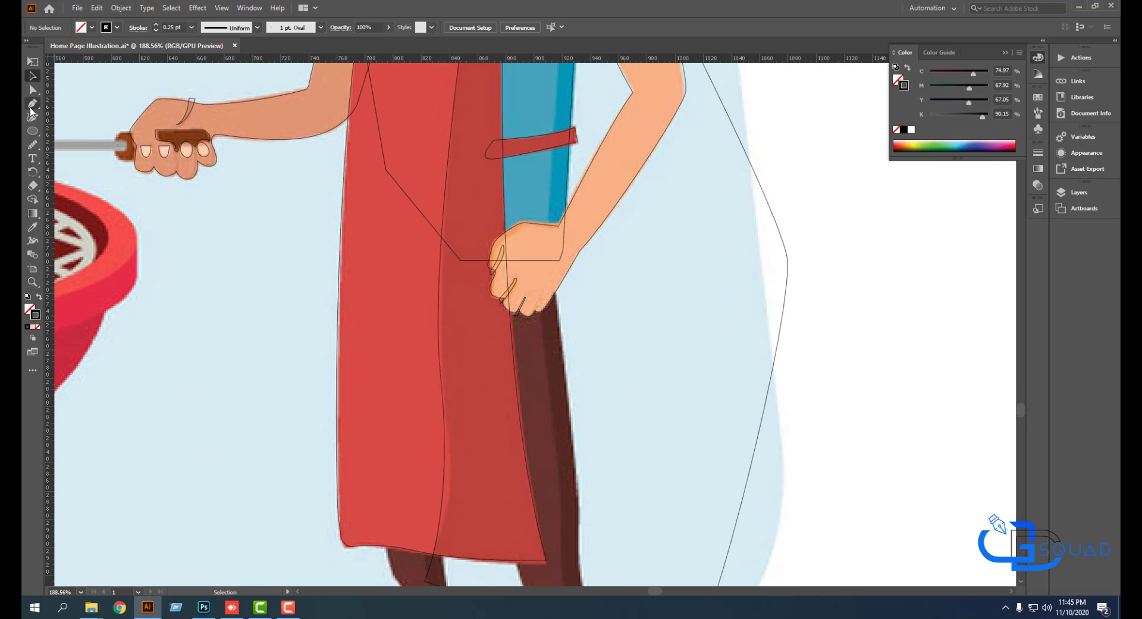
left_click(30, 107)
scroll(563, 324, "down", 3)
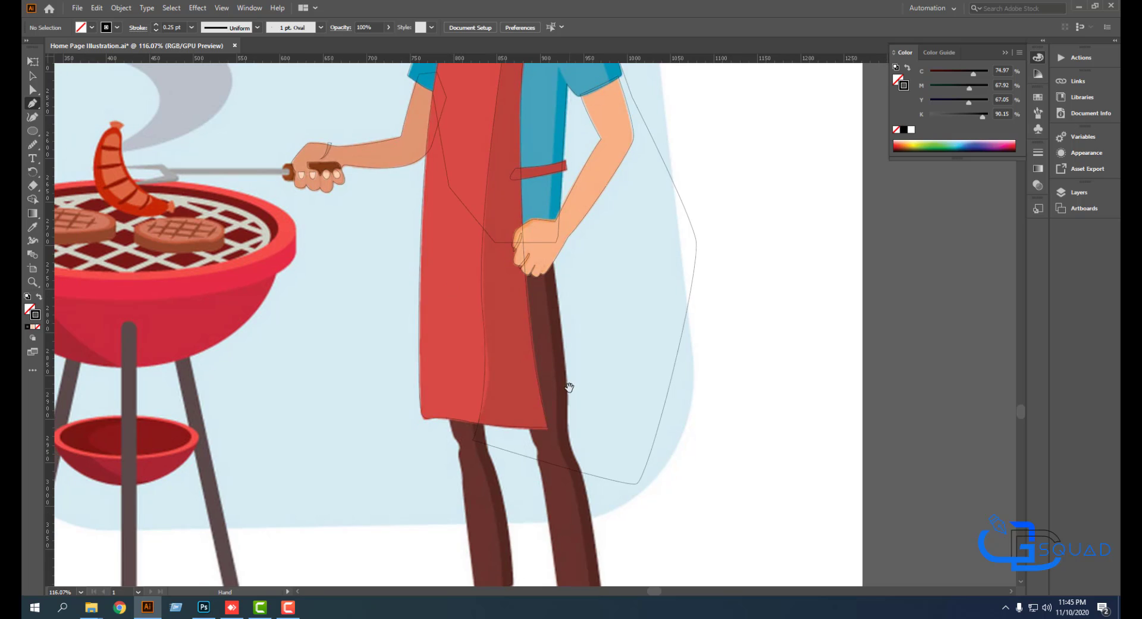
left_click_drag(570, 388, 577, 332)
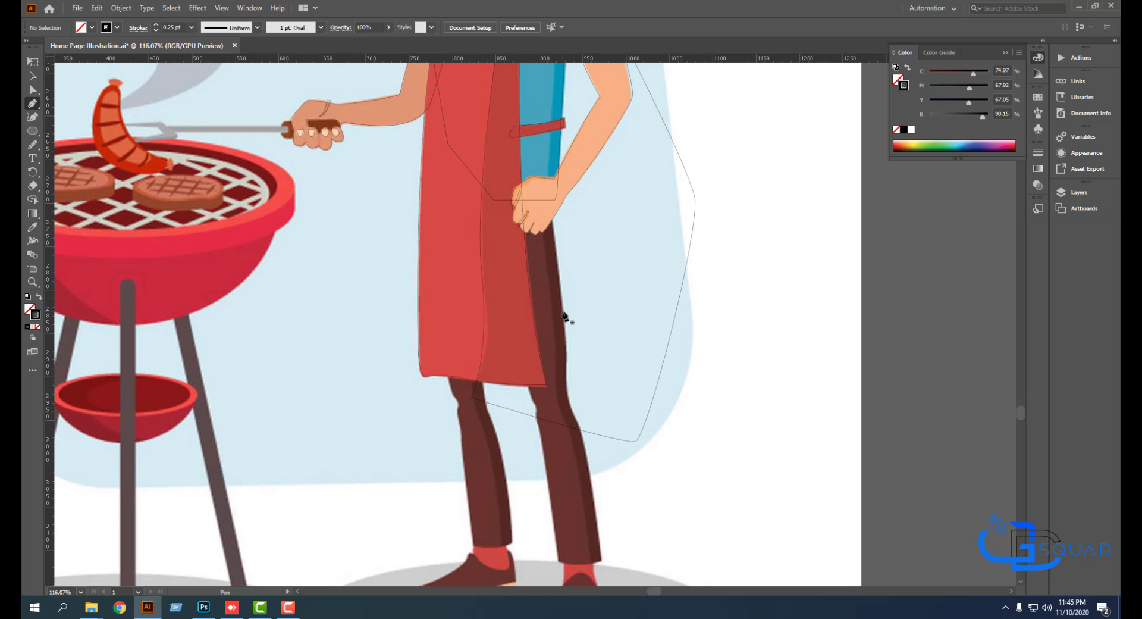
left_click_drag(589, 429, 609, 353)
left_click_drag(596, 244, 570, 327)
left_click_drag(553, 250, 599, 311)
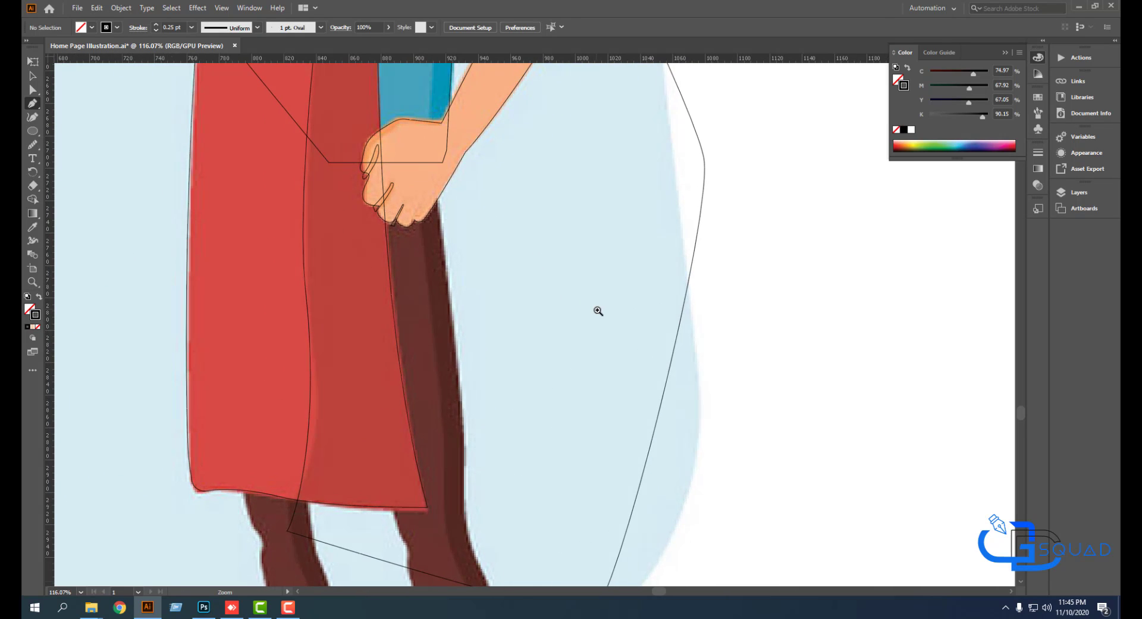
left_click(427, 94)
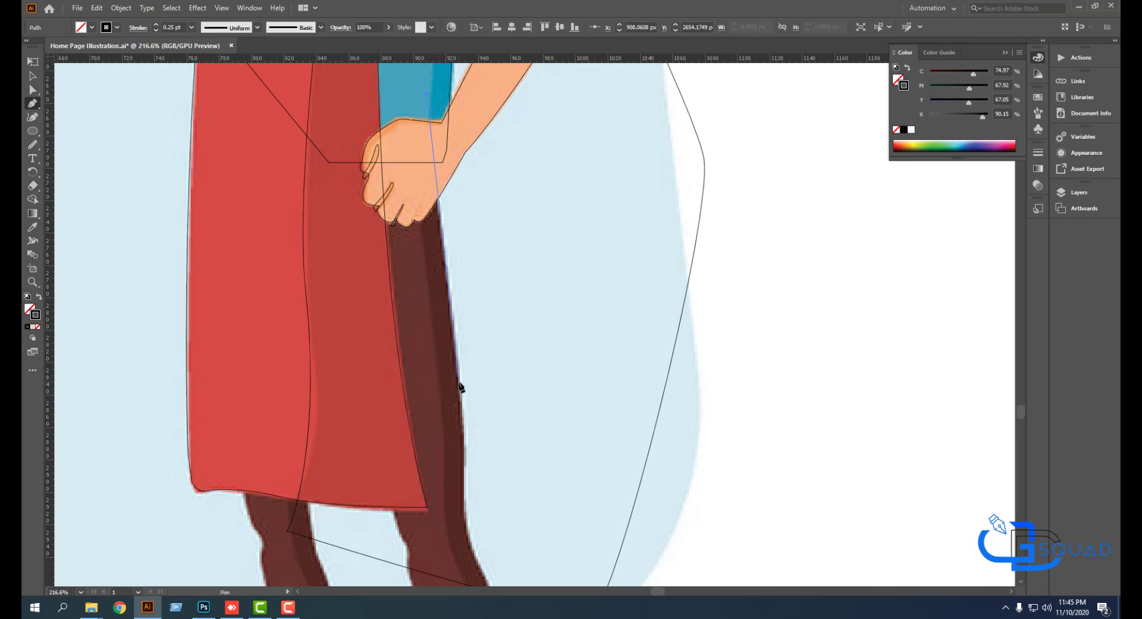
left_click_drag(460, 391, 459, 218)
left_click_drag(460, 322, 473, 345)
key("ctrl+z")
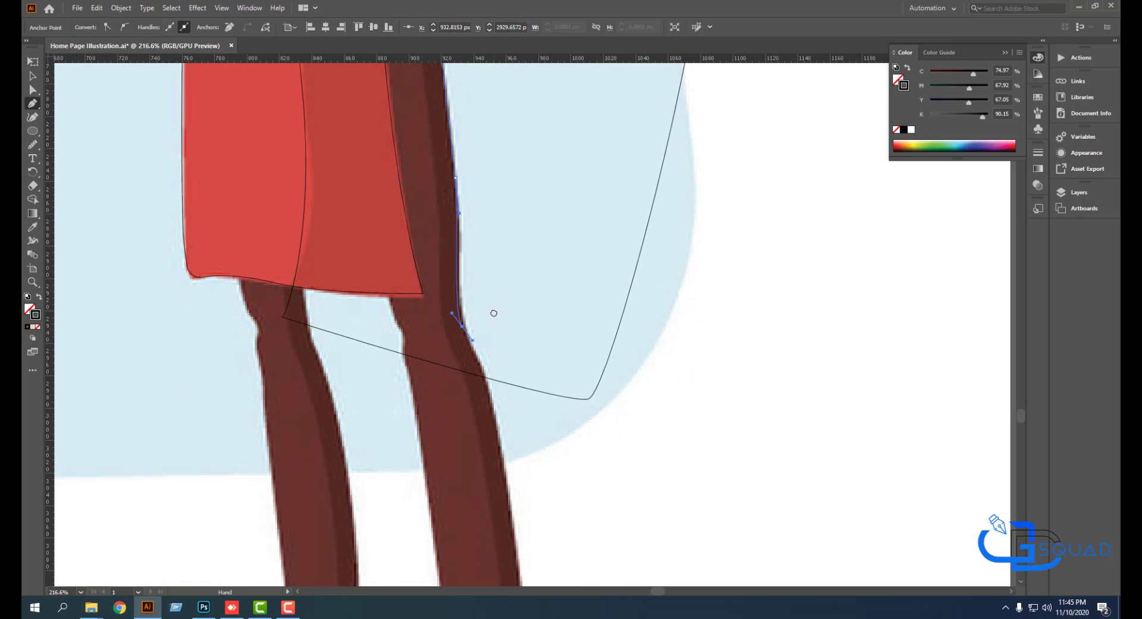
Step: Trace the right leg's outer edge from the knee to the ankle and curve the outline along the trouser hem to its inner corner
scroll(506, 387, "down", 3)
left_click_drag(523, 485, 523, 583)
left_click_drag(520, 388, 519, 313)
left_click(524, 485, "alt")
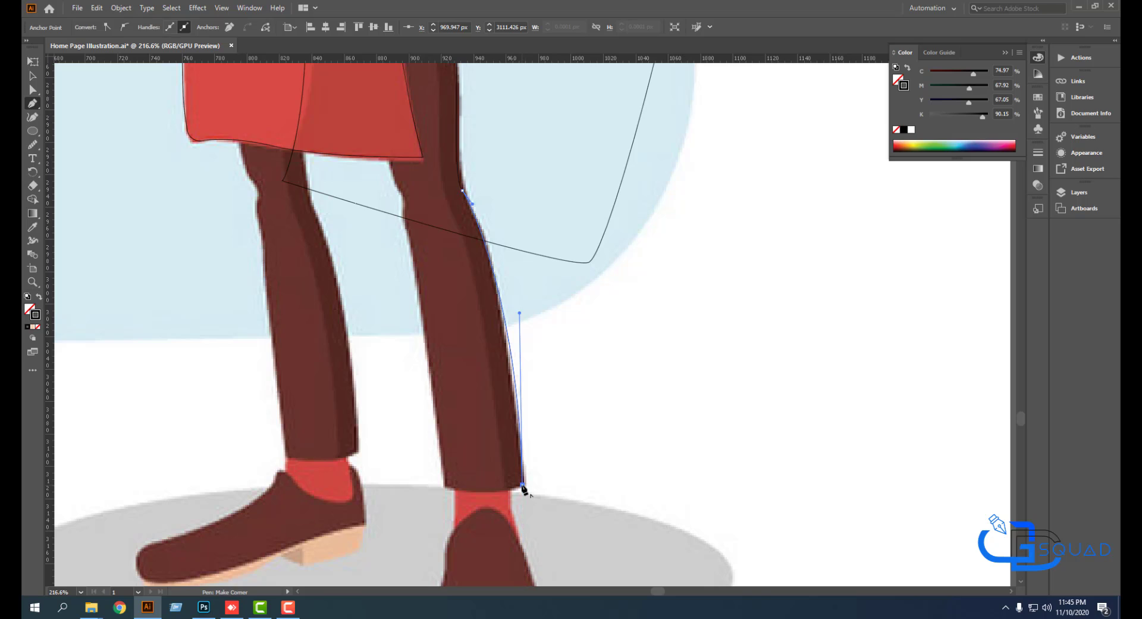
left_click_drag(446, 488, 424, 473)
left_click(444, 486)
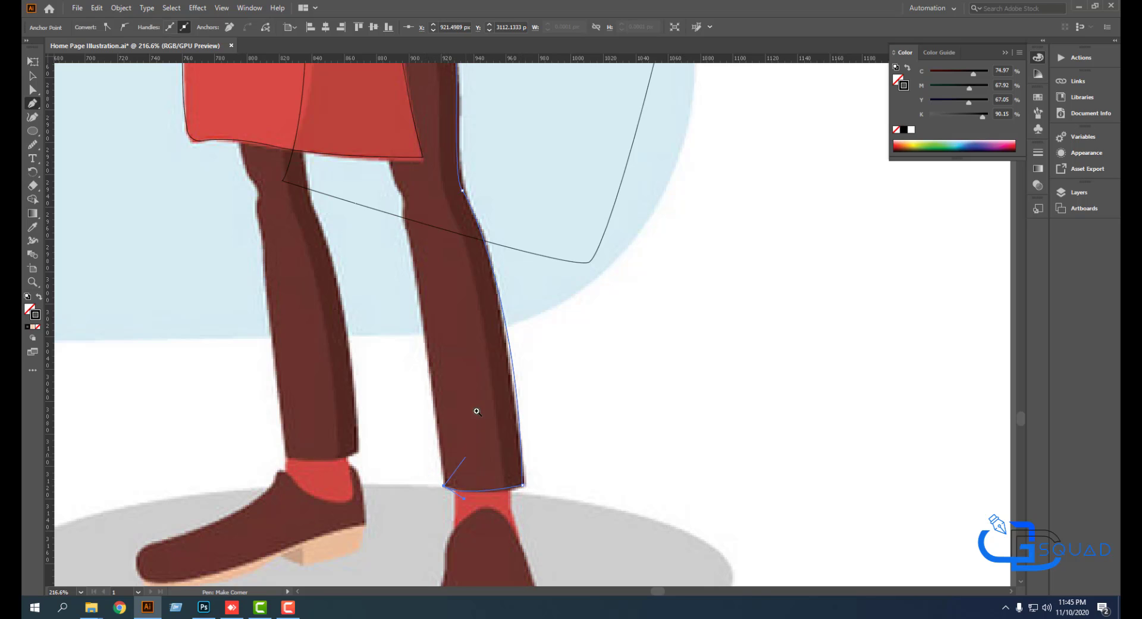
Step: Continue the trousers outline up the right leg's inner edge, around the knee bend, to a peak hidden behind the apron
left_click_drag(475, 407, 380, 327)
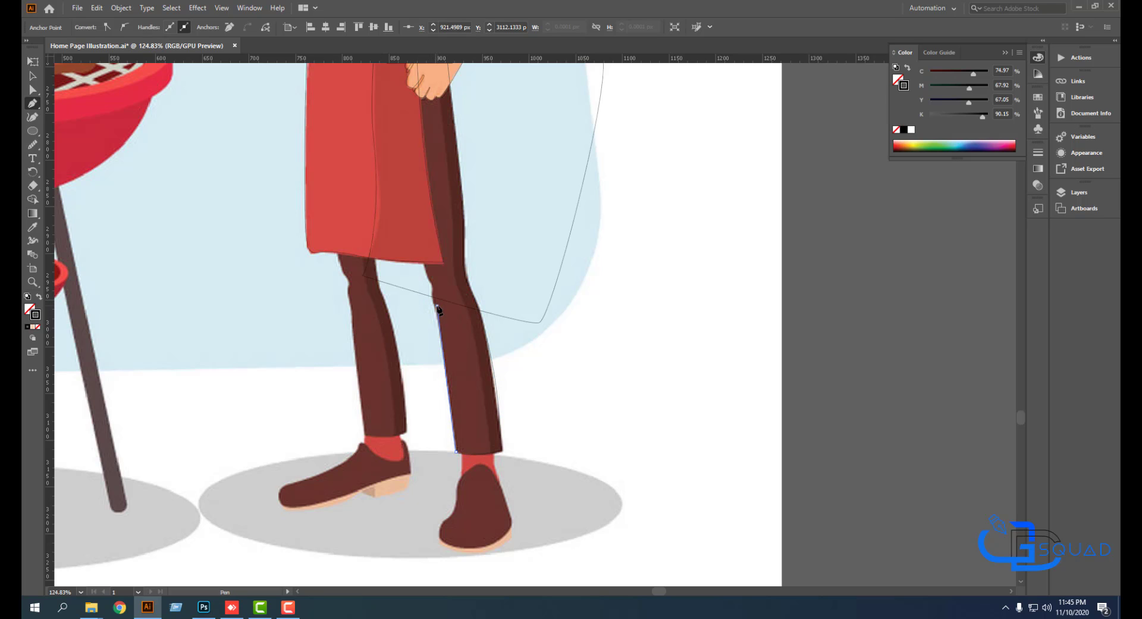
left_click_drag(432, 294, 429, 280)
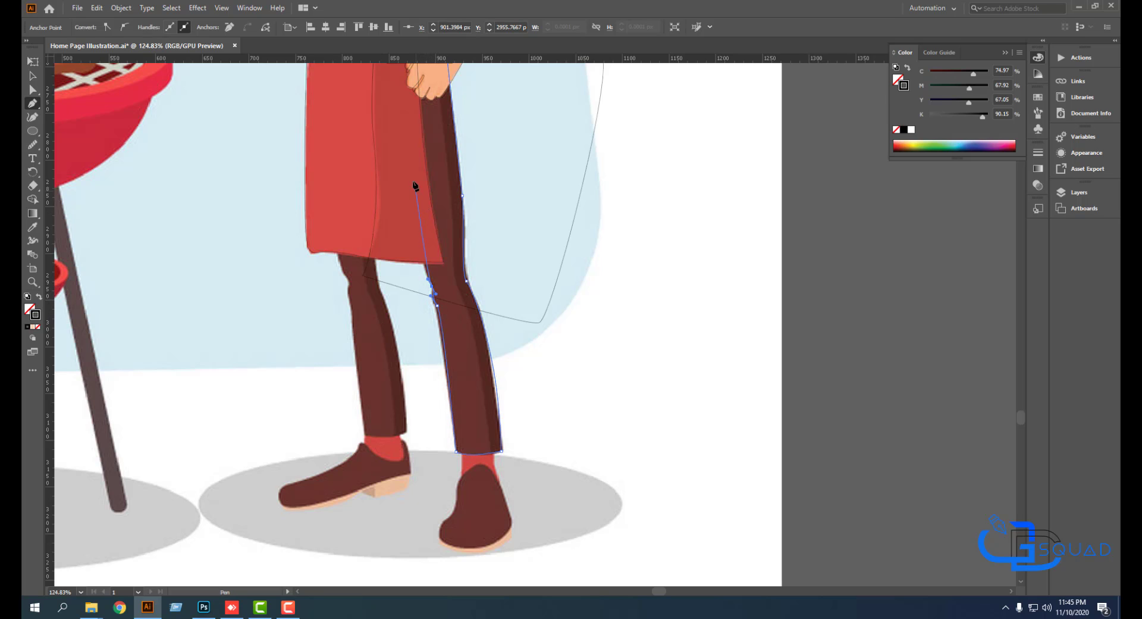
left_click_drag(407, 164, 550, 233)
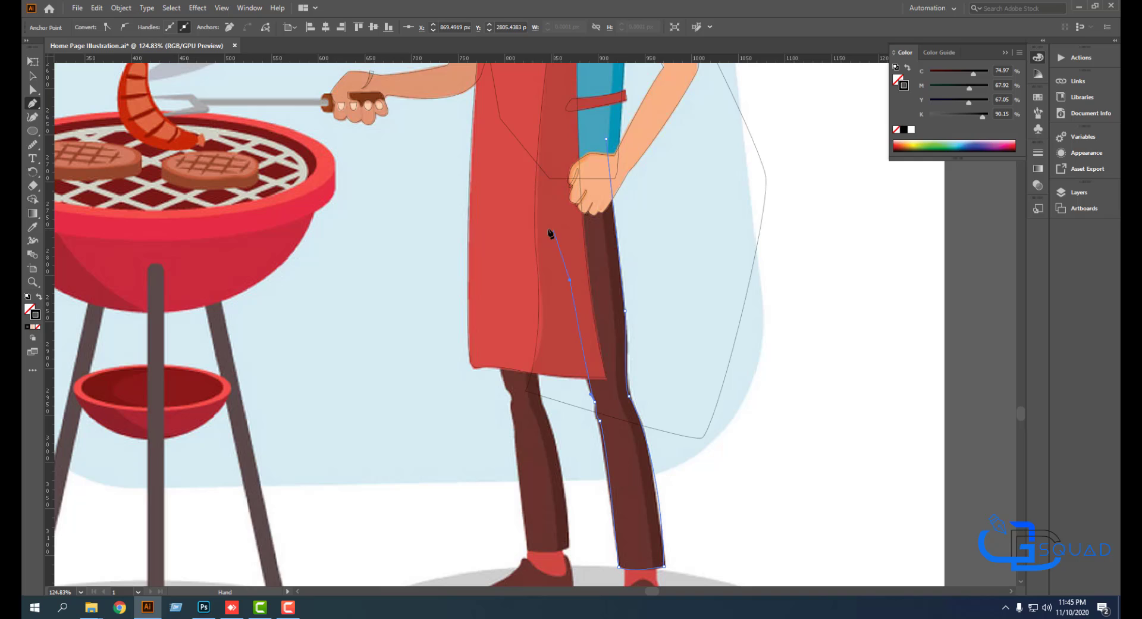
Step: Bring the trousers outline down from behind the apron along the left leg's inner edge, past the knee to the hem corner
left_click(536, 359)
left_click_drag(542, 404, 548, 420)
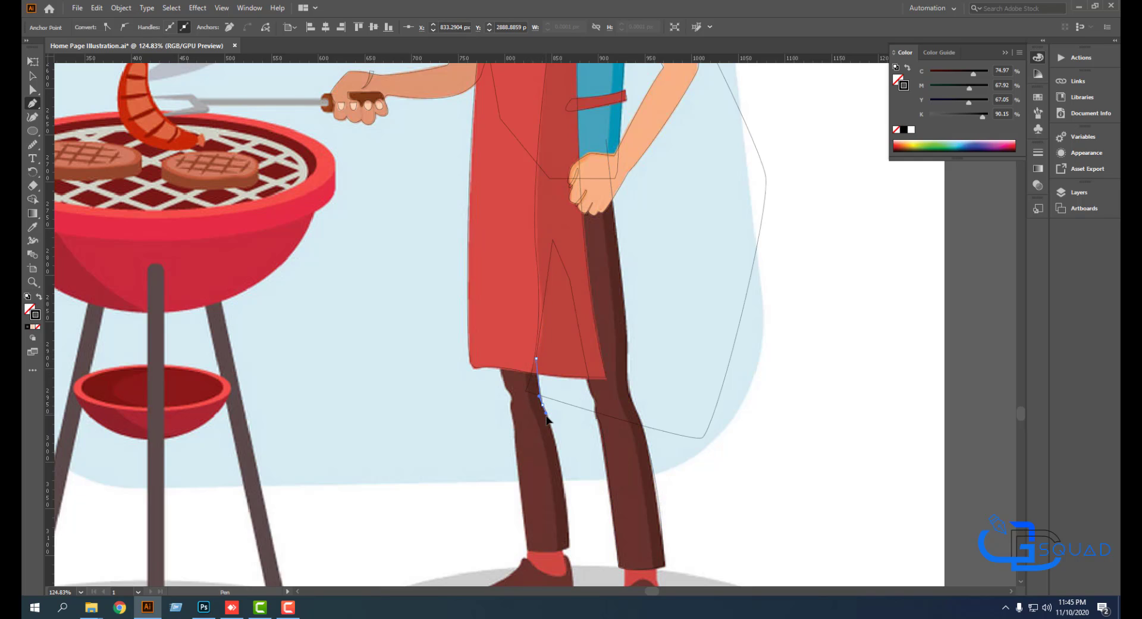
left_click_drag(568, 545, 694, 500)
left_click(568, 542)
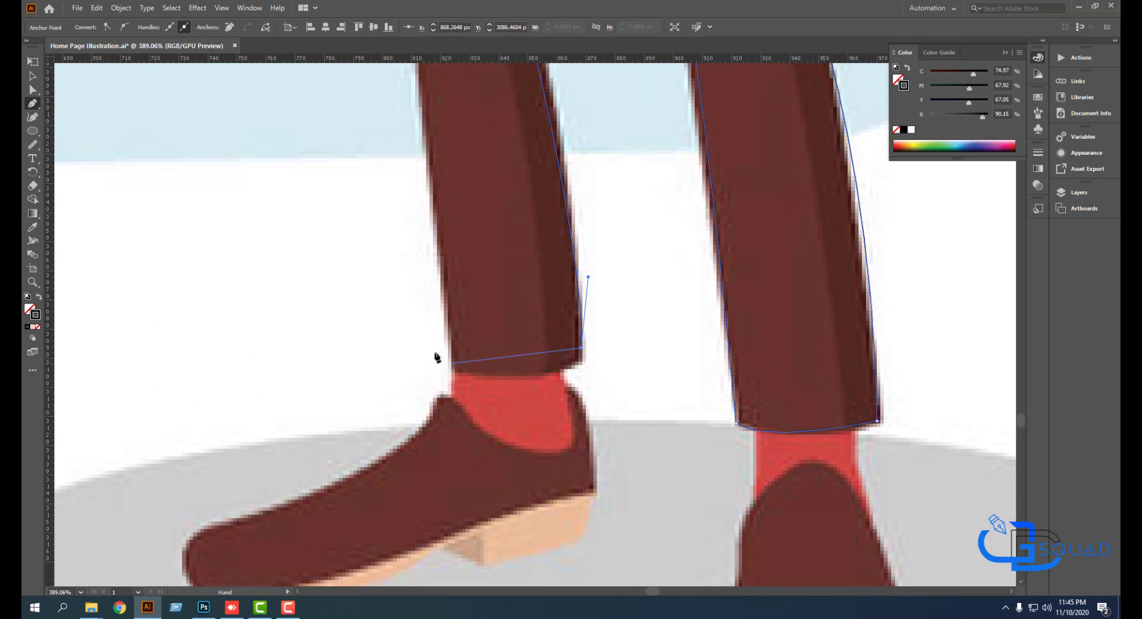
Step: Curve the outline along the left leg's hem, and adjust the inner hem corner and its handle to follow the calf
left_click_drag(449, 367, 389, 346)
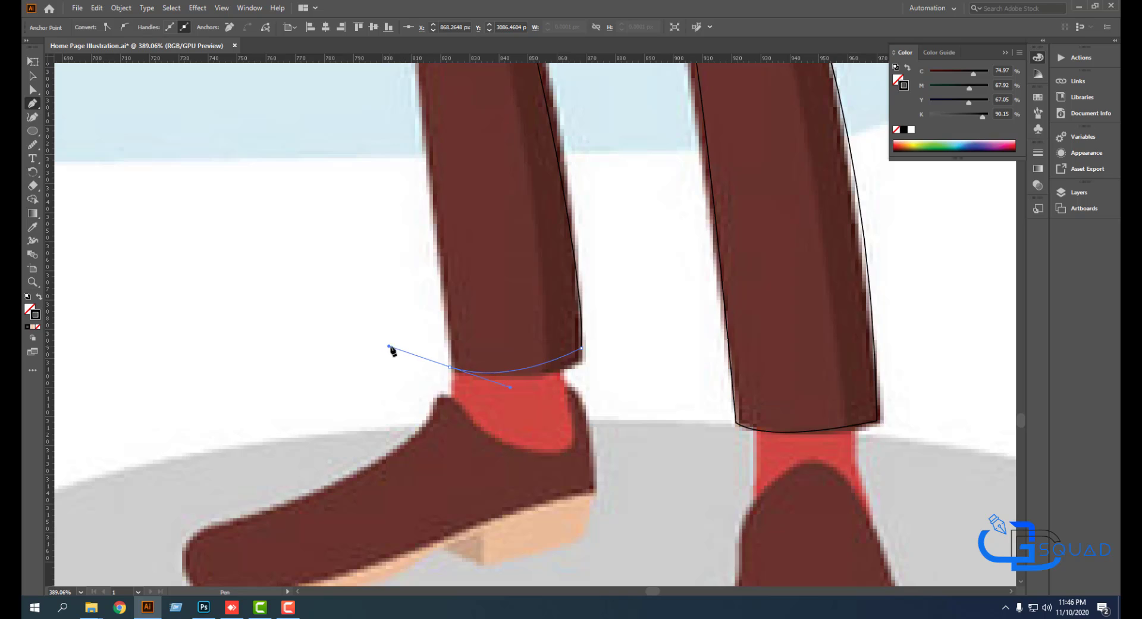
left_click_drag(581, 350, 582, 364)
left_click_drag(563, 231, 539, 369)
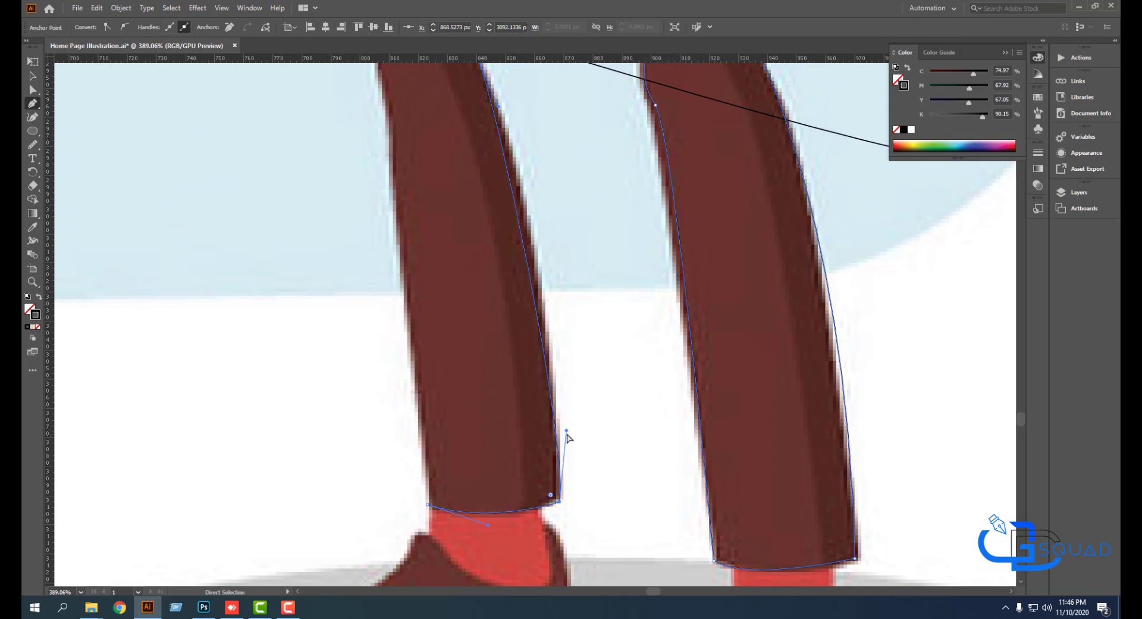
left_click_drag(567, 433, 578, 341)
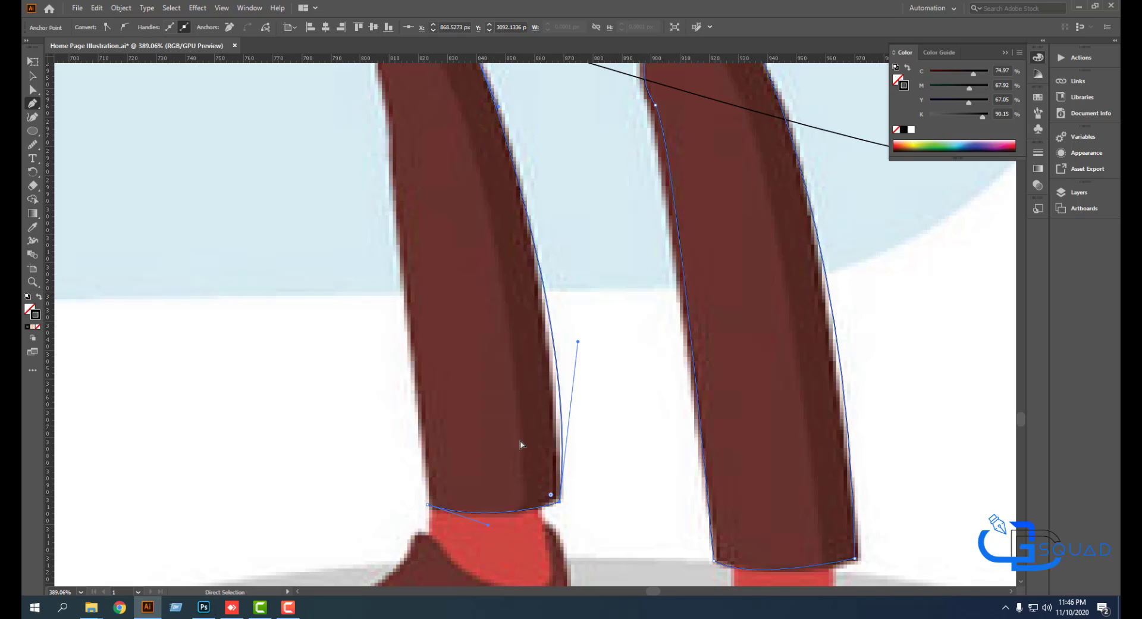
left_click(428, 506, "ctrl")
left_click(429, 506)
Step: Trace the left leg's outer edge up from the hem, around the knee bend, to the apron's lower edge
left_click_drag(486, 325, 342, 263)
left_click_drag(443, 276, 473, 328)
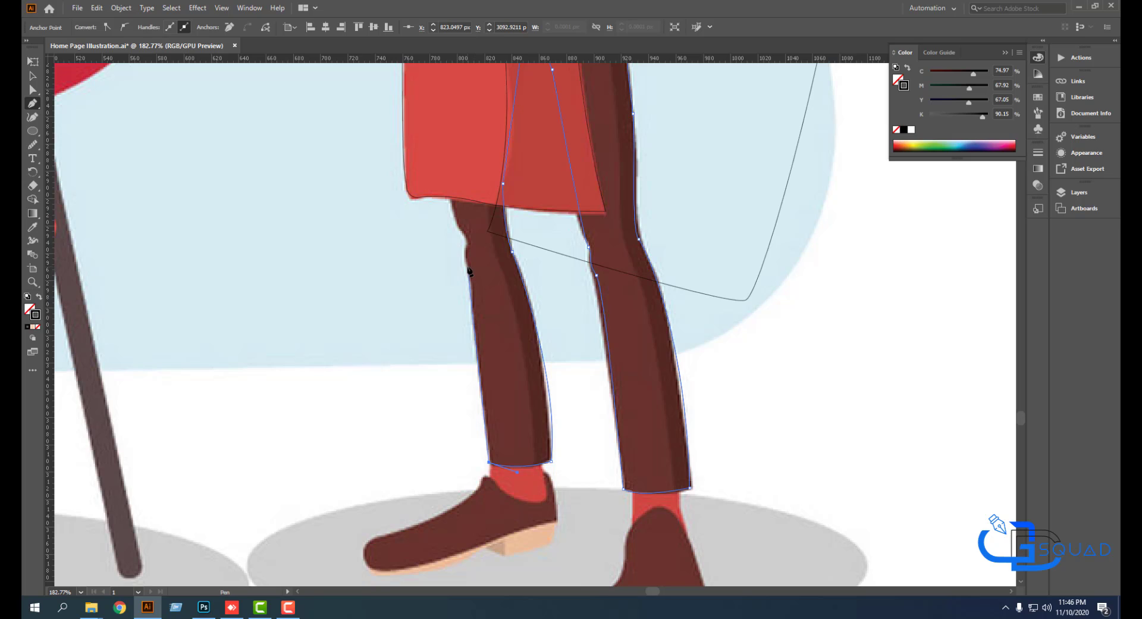
left_click_drag(468, 266, 465, 234)
left_click_drag(448, 185, 443, 140)
key("ctrl+z")
Step: Close the trousers outline behind the apron up to its starting point above the hand, and deselect the shape
left_click_drag(511, 153, 424, 139)
left_click_drag(533, 126, 544, 344)
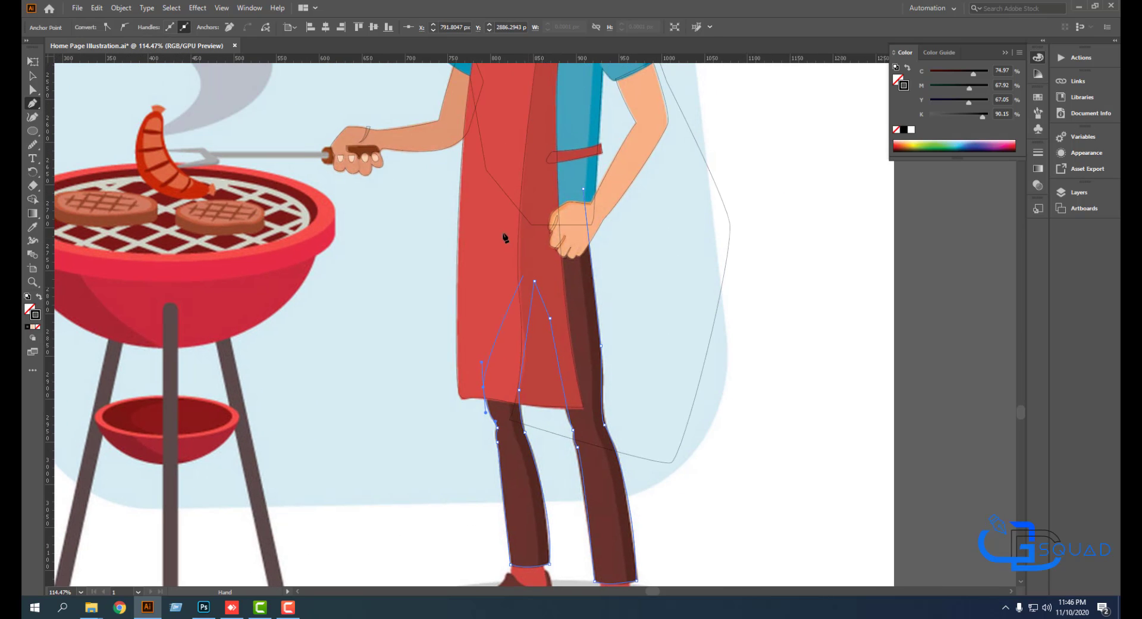
left_click(487, 199)
left_click(583, 190)
key("v")
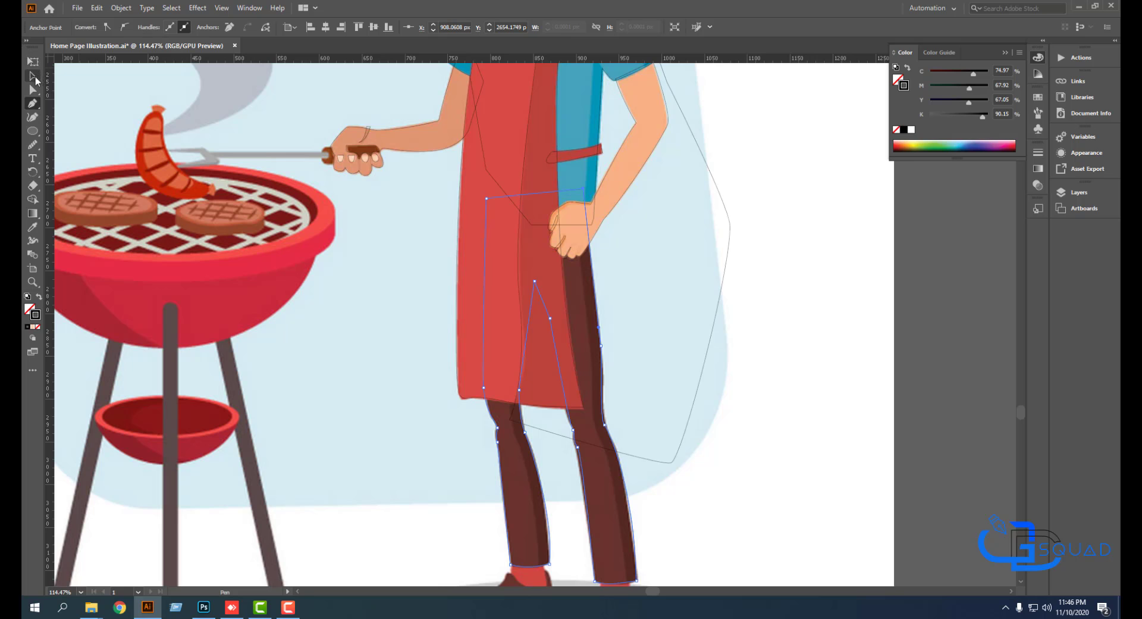
left_click(735, 356)
Step: Start the right leg's shadow shape with the Pen tool above the hand, following the dark shading boundary down the leg past the knee
left_click_drag(648, 416, 566, 390)
left_click_drag(625, 365, 594, 154)
left_click_drag(589, 291, 715, 397)
left_click_drag(626, 224, 612, 410)
left_click_drag(612, 280, 542, 272)
left_click(32, 105)
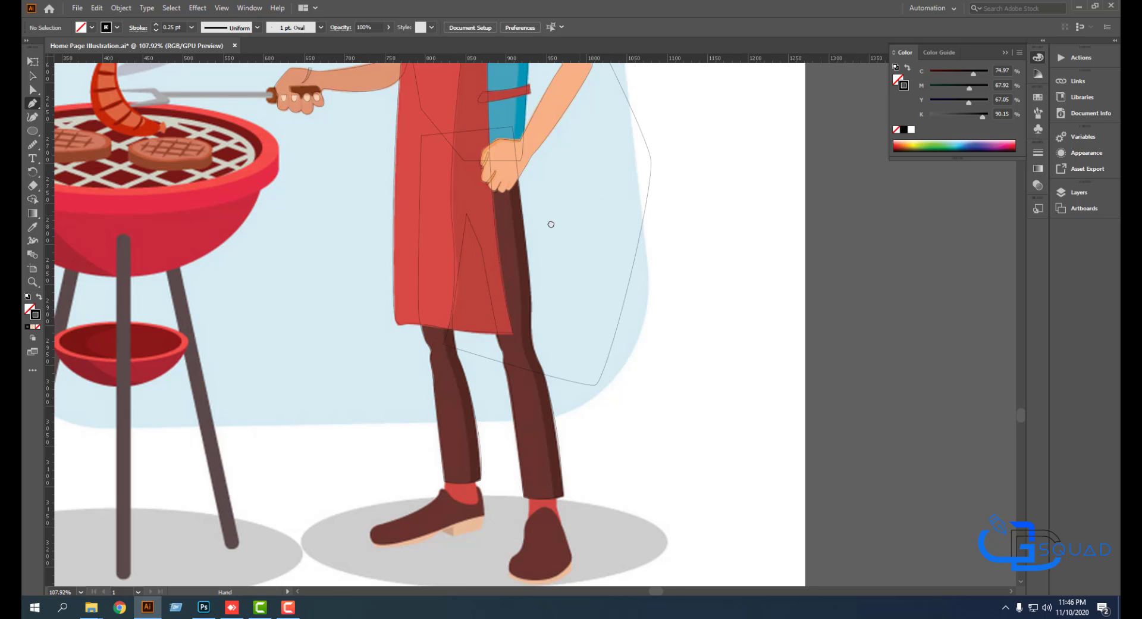
left_click_drag(548, 221, 502, 192)
left_click(423, 87)
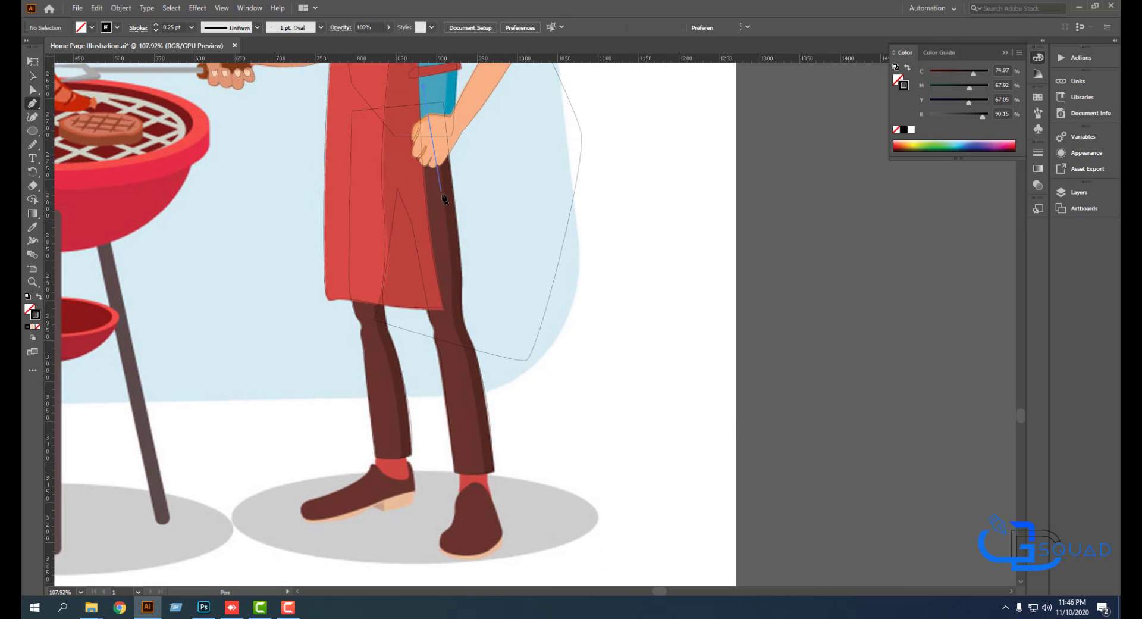
mouse_move(447, 224)
left_mouse_down()
mouse_move(448, 277)
mouse_move(445, 228)
left_mouse_up()
left_click_drag(452, 307, 452, 311)
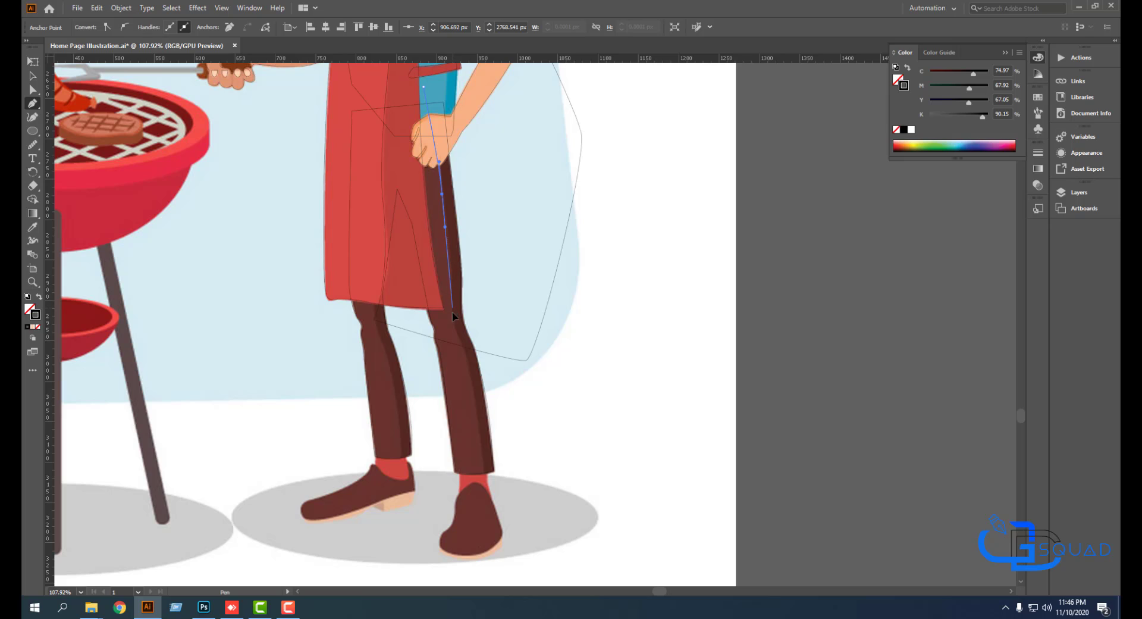
left_click_drag(469, 373, 477, 422)
Step: Close the right leg's shadow shape with a loose curve outside the leg back to its start, and deselect it
left_click(559, 344)
left_click_drag(505, 137, 499, 126)
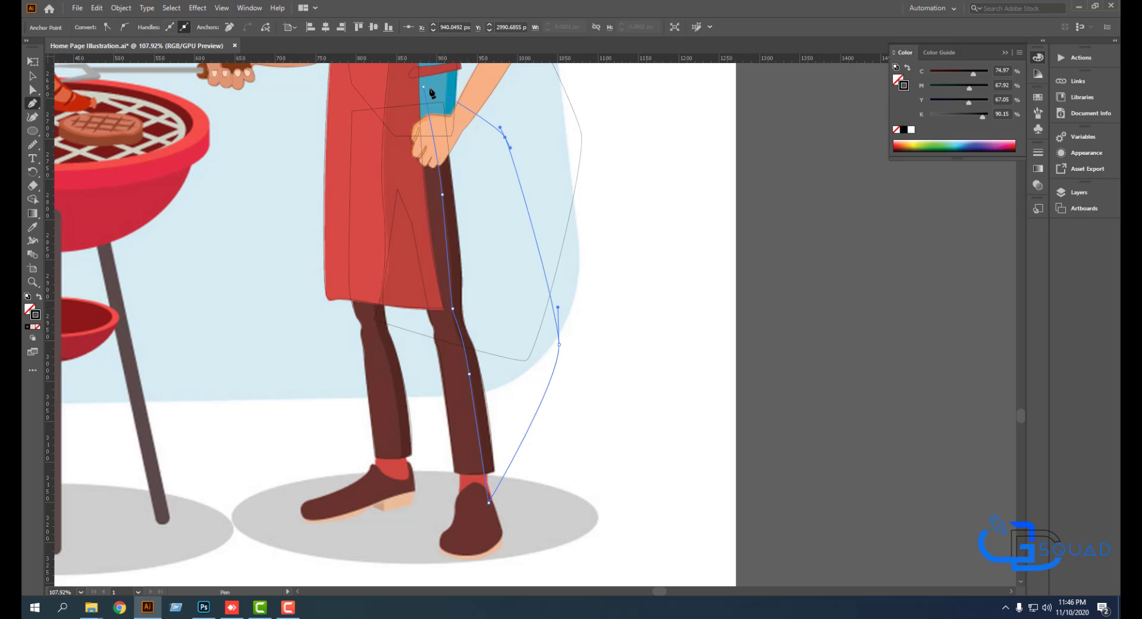
left_click(423, 87)
key("v")
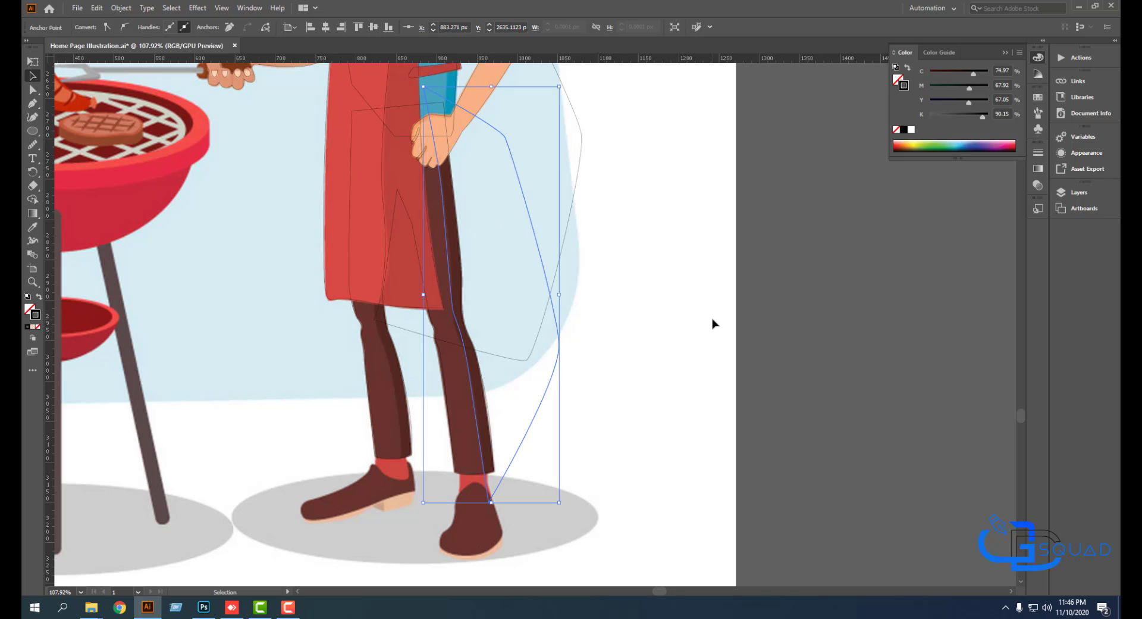
left_click(714, 321)
Step: Start the left leg's shadow shape with the Pen tool high on the apron, leading it down to the apron's lower edge
left_click_drag(310, 266, 352, 213)
left_click(32, 105)
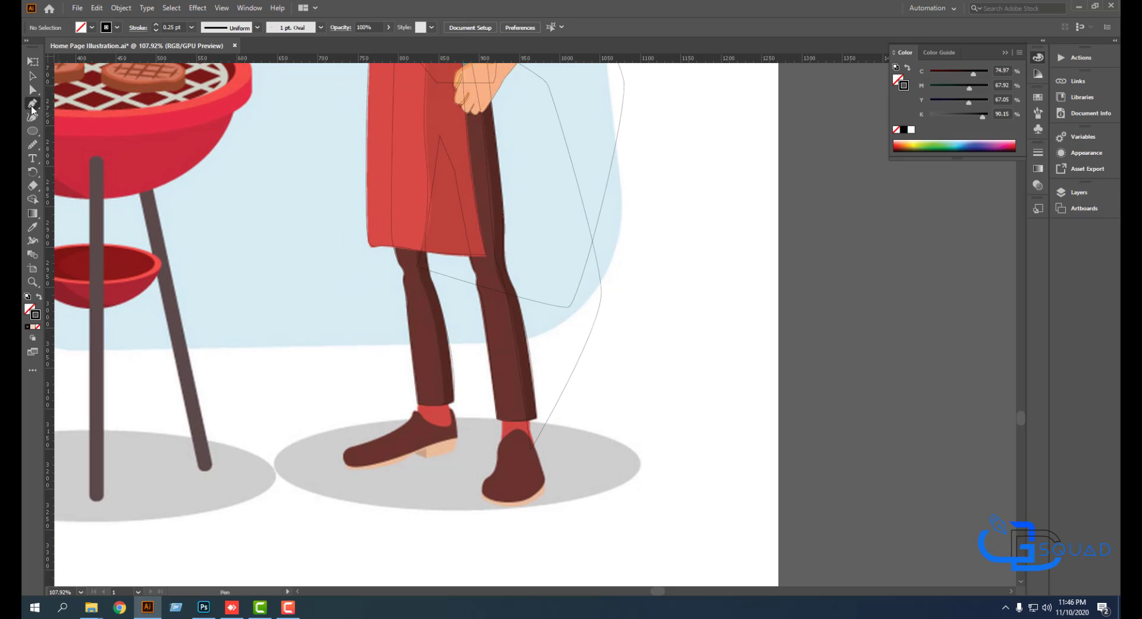
left_click(411, 283)
key("ctrl+z")
scroll(470, 218, "down", 3)
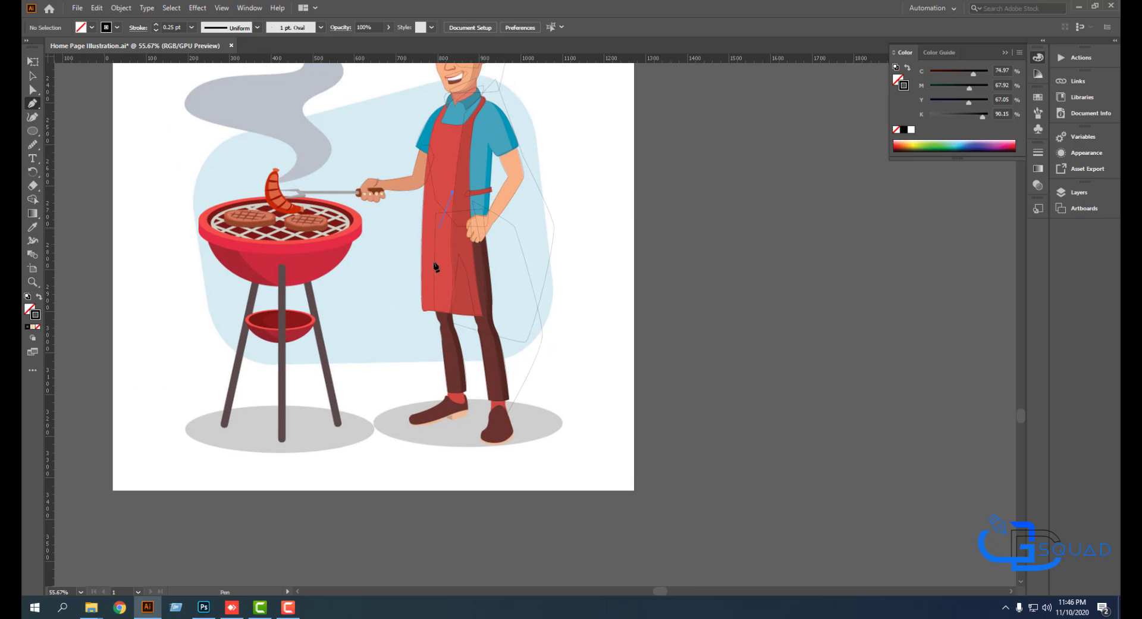
left_click(443, 294)
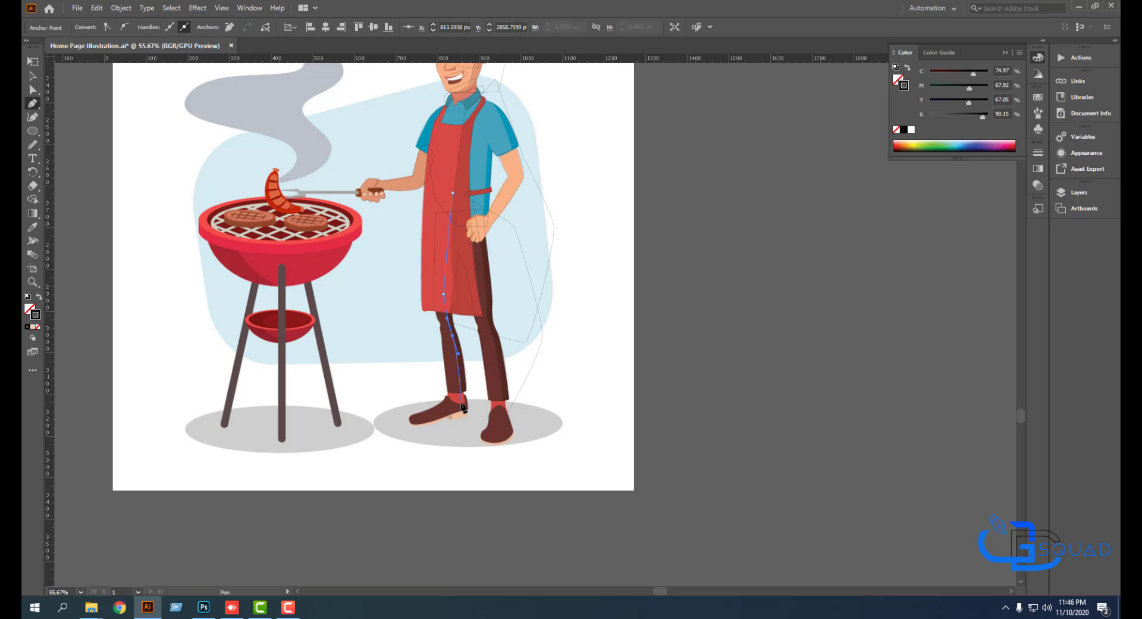
Step: Close the left leg's shadow shape with a loose path between the legs and up behind the apron, and deselect it
left_click(475, 388)
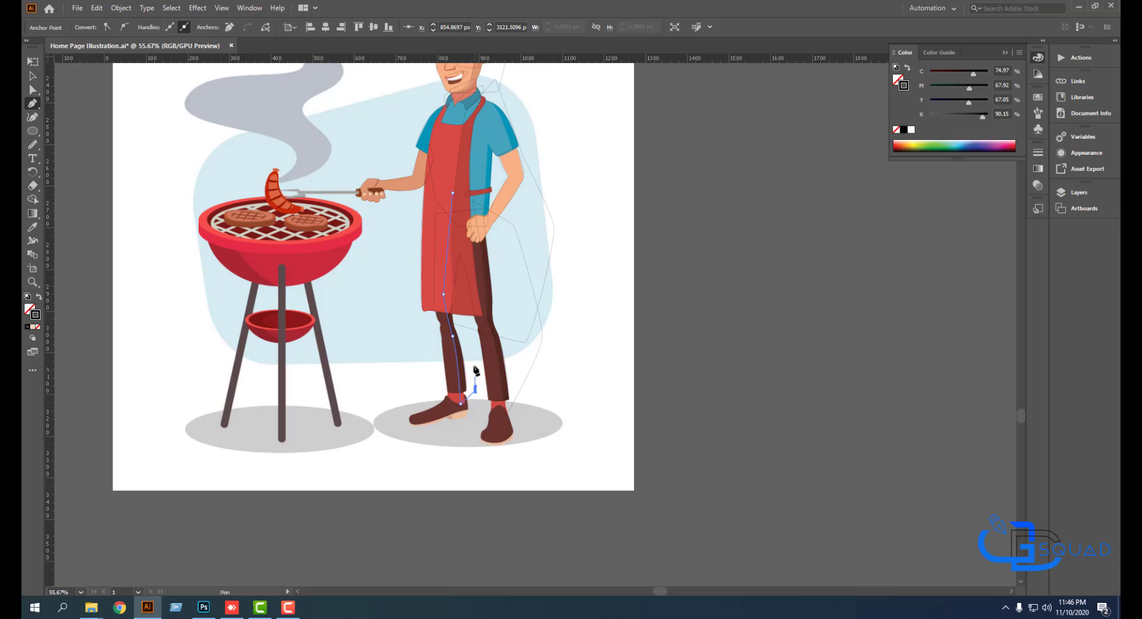
left_click(466, 313)
left_click(463, 198)
left_click(28, 76)
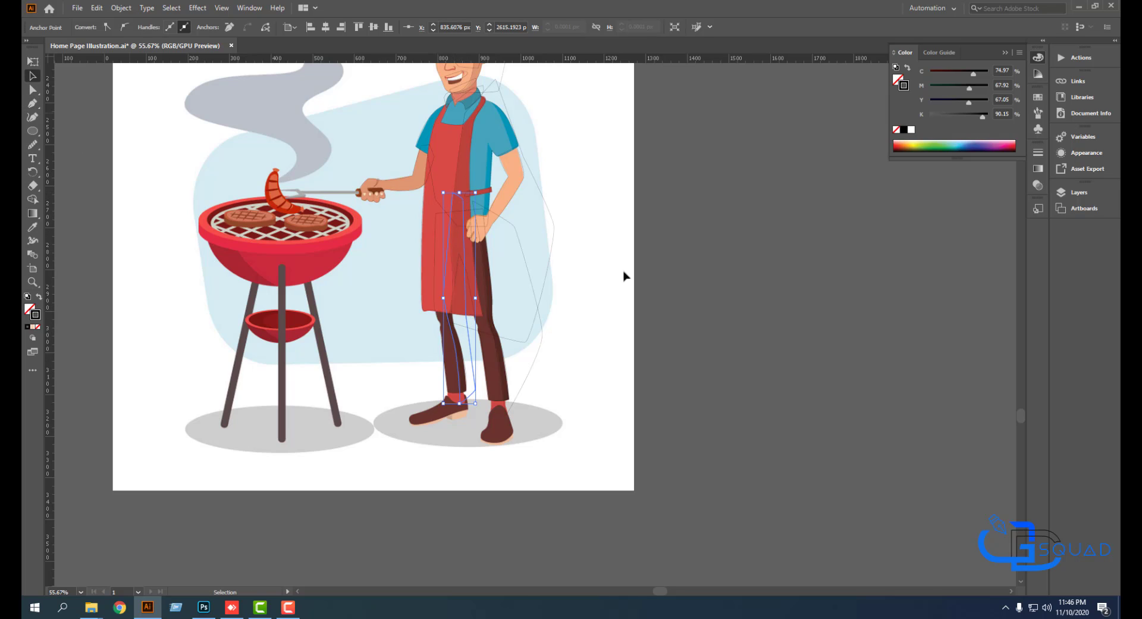
left_click(625, 276)
Step: Draw a closed outline for the red sock on the right leg with the Pen tool, overlapping the trouser hem and the shoe
left_click_drag(493, 365, 715, 593)
left_click_drag(623, 504, 633, 259)
left_click_drag(542, 278, 652, 376)
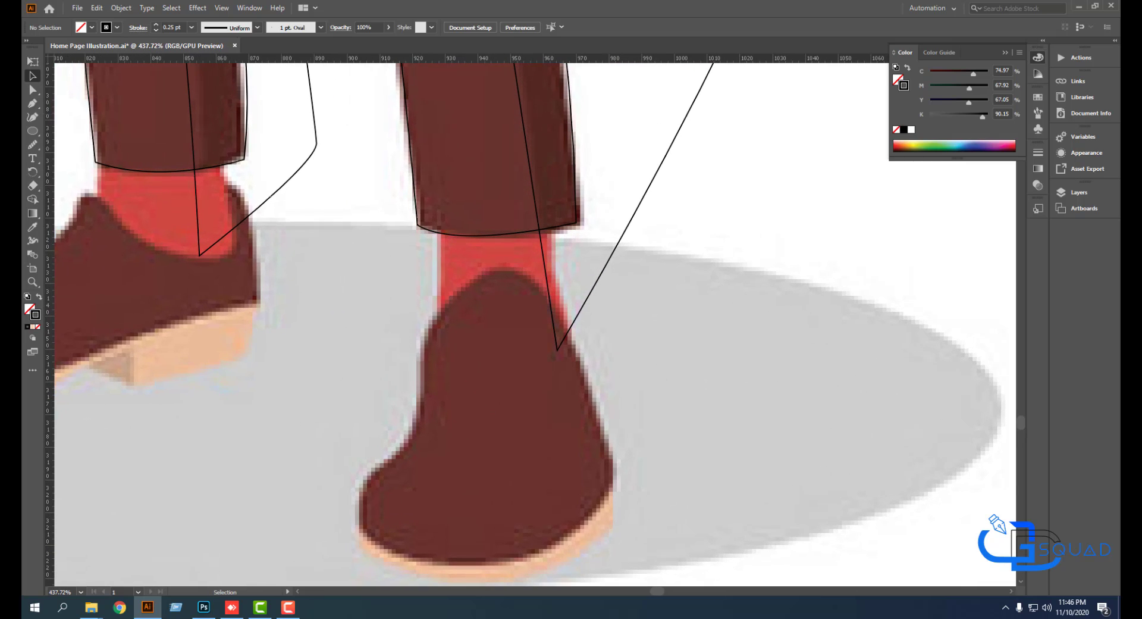
left_click(36, 104)
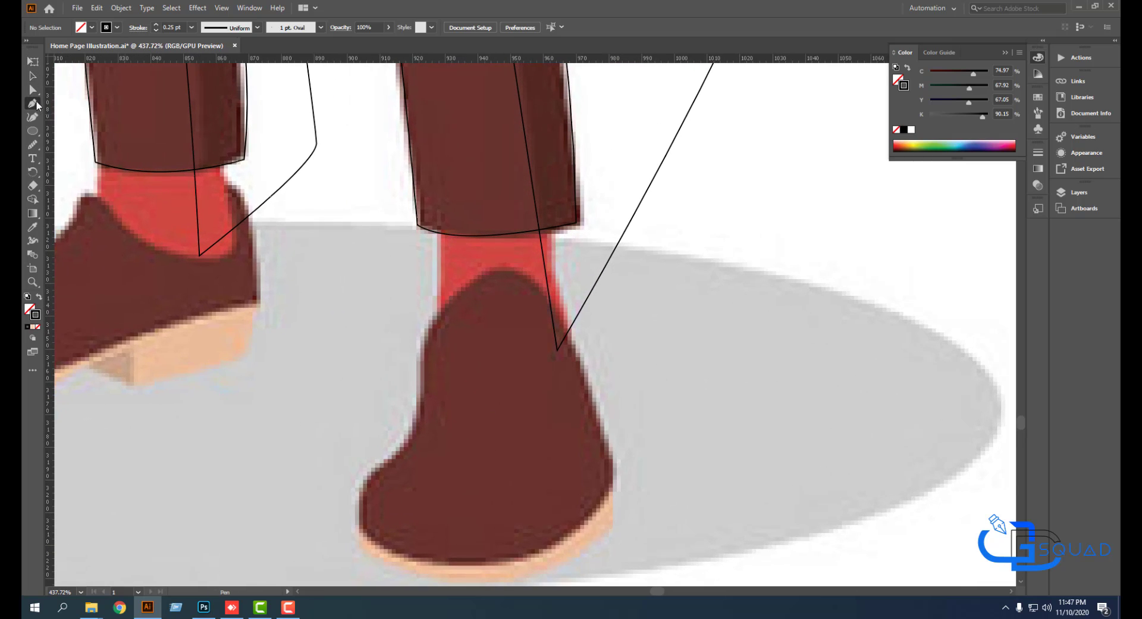
left_click(434, 205)
left_click_drag(436, 342, 486, 372)
key("ctrl+z")
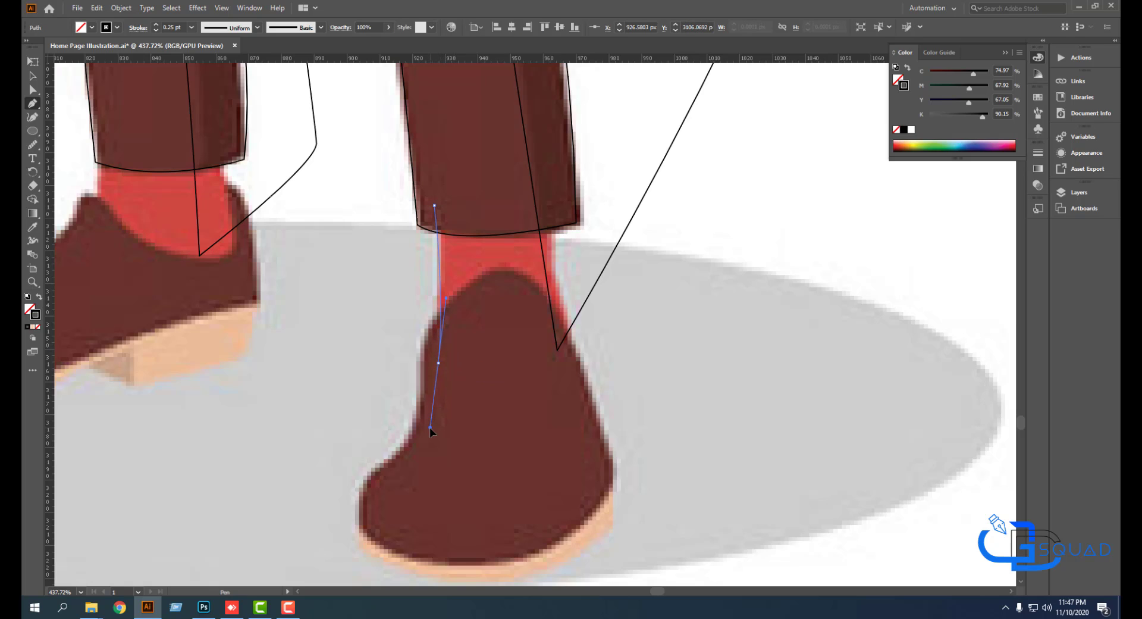
left_click_drag(433, 429, 438, 362)
left_click_drag(564, 345, 545, 149)
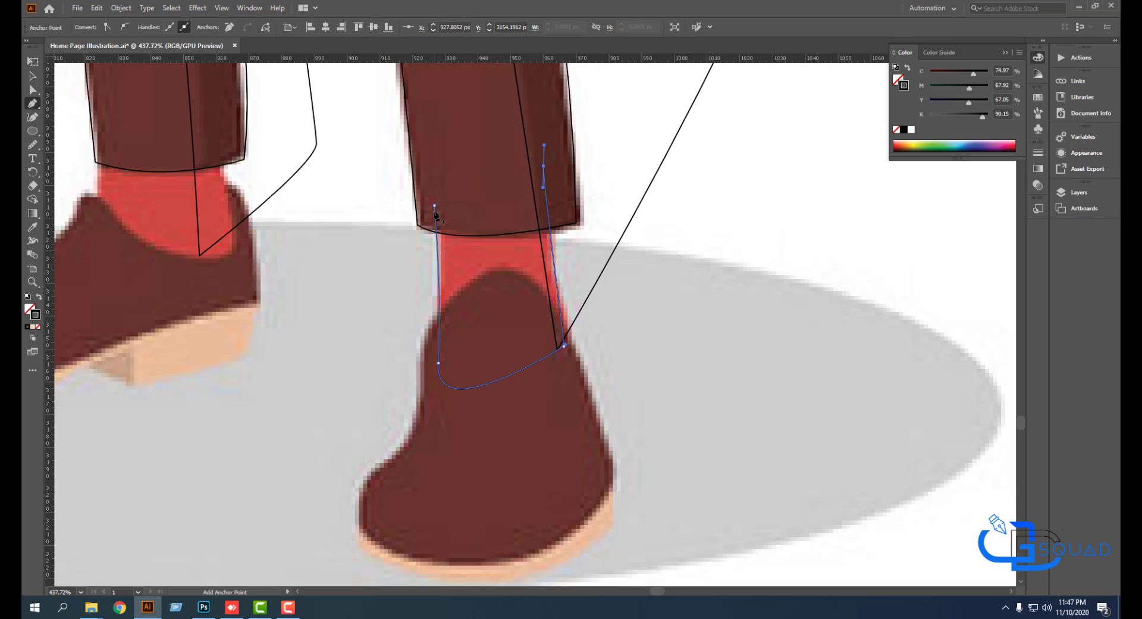
left_click(434, 205)
left_click(31, 74)
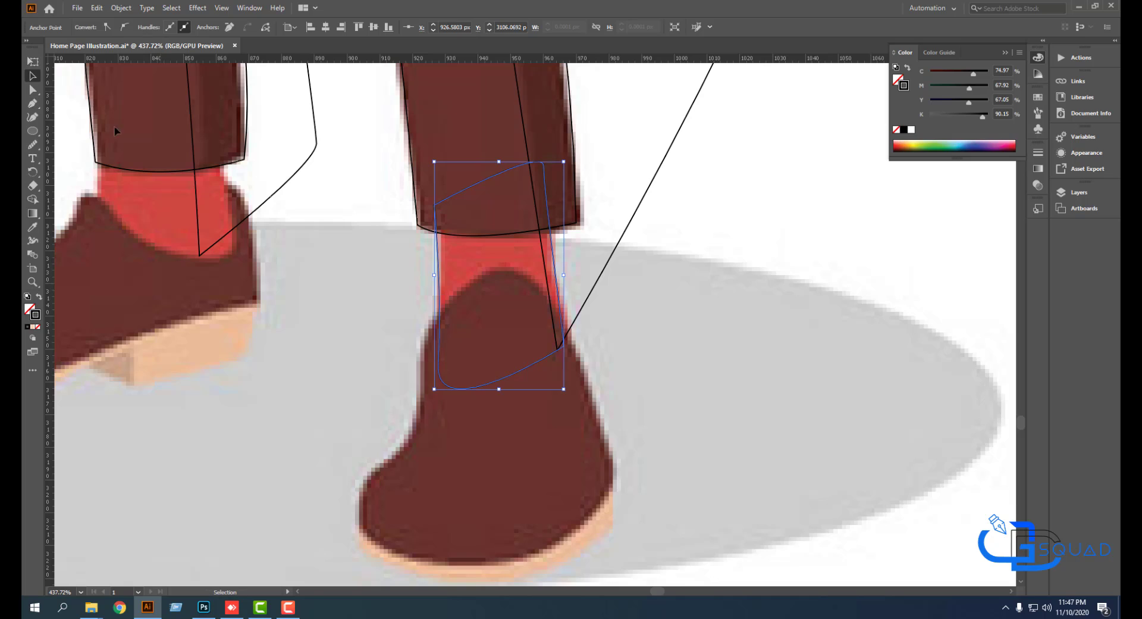
Step: Draw a closed outline around the brown shoe on the right leg with the Pen tool, including its rounded top beneath the sock
left_click_drag(564, 373, 584, 295)
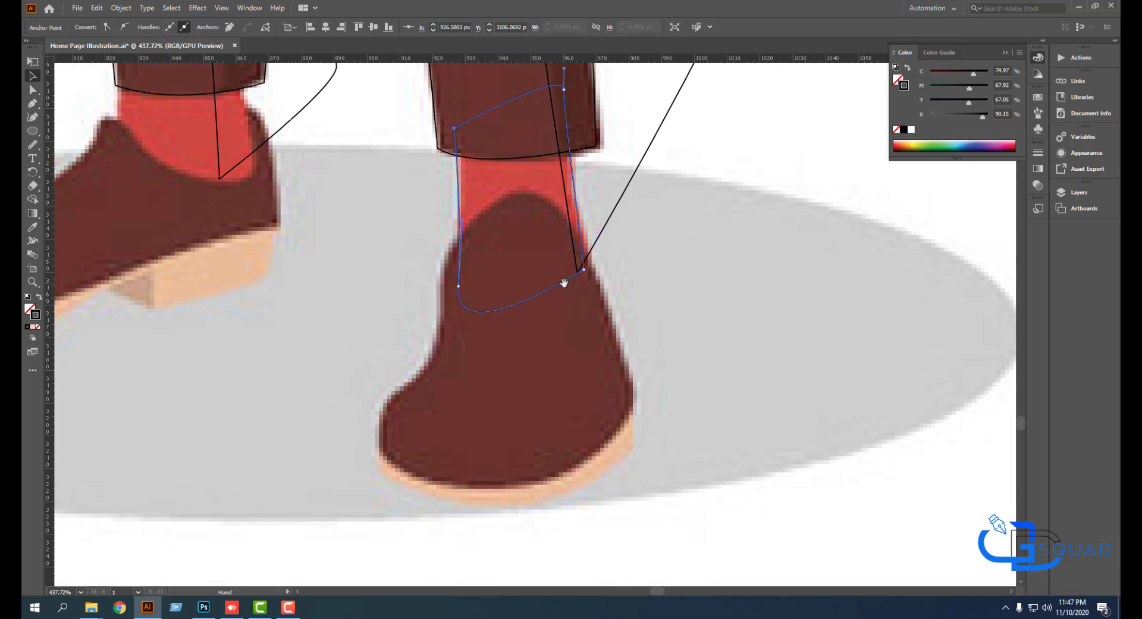
key("p")
left_click(380, 450)
left_click_drag(380, 401, 398, 392)
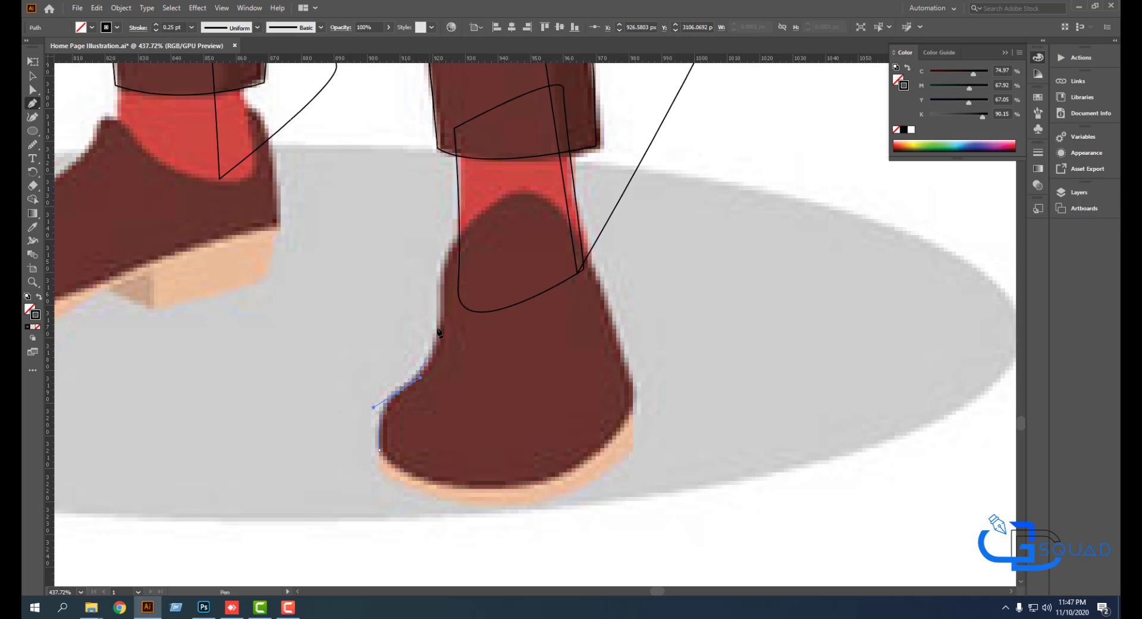
left_click_drag(444, 296, 515, 191)
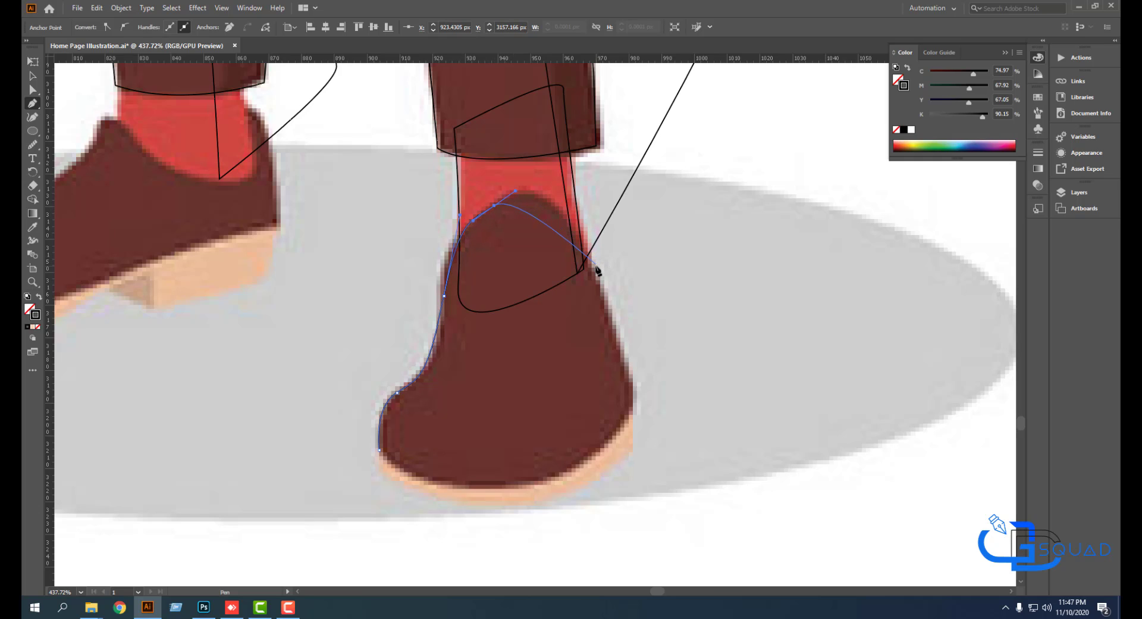
left_click_drag(595, 272, 634, 387)
left_click_drag(614, 434, 572, 474)
left_click_drag(379, 450, 271, 377)
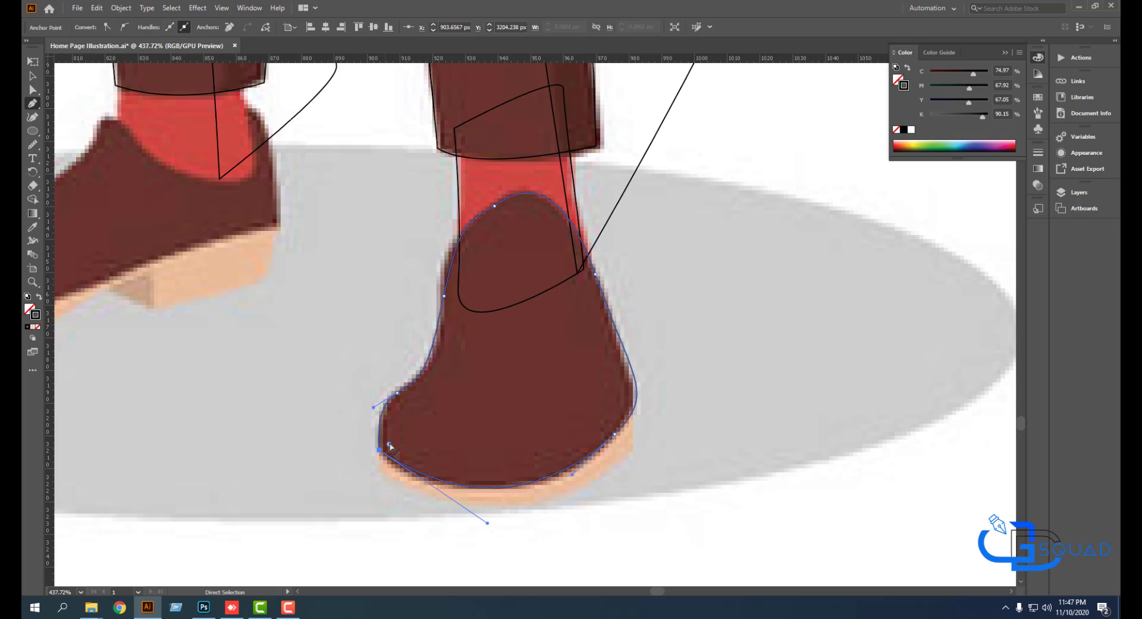
Step: Reshape the right shoe outline's toe and lower edge to fit the reference, and deselect it
left_click_drag(390, 445, 426, 426)
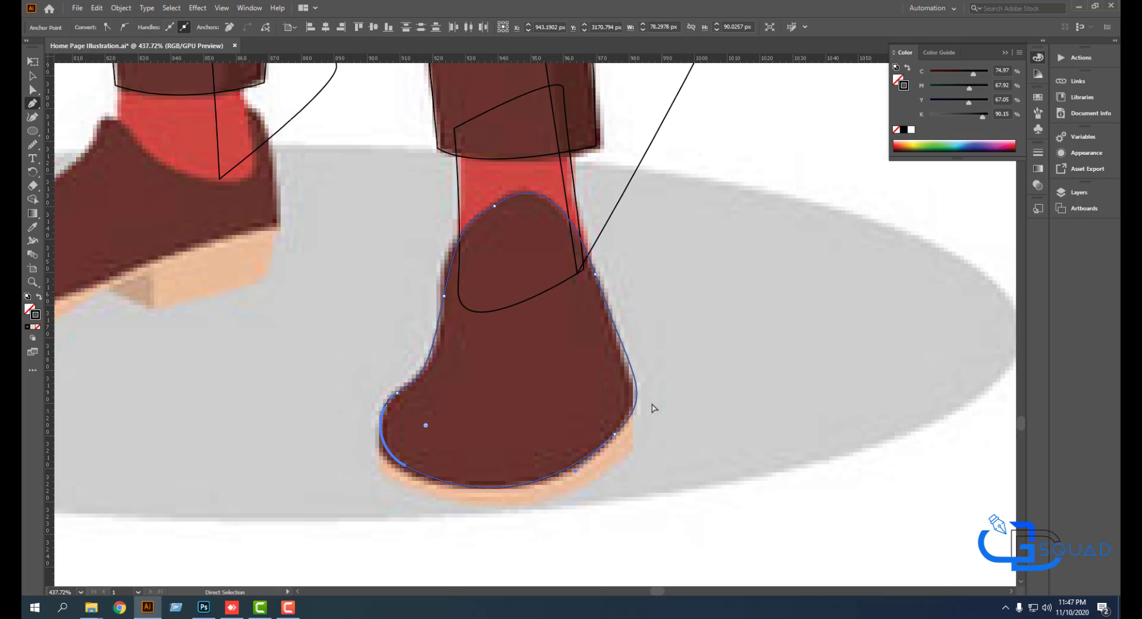
left_click(613, 436)
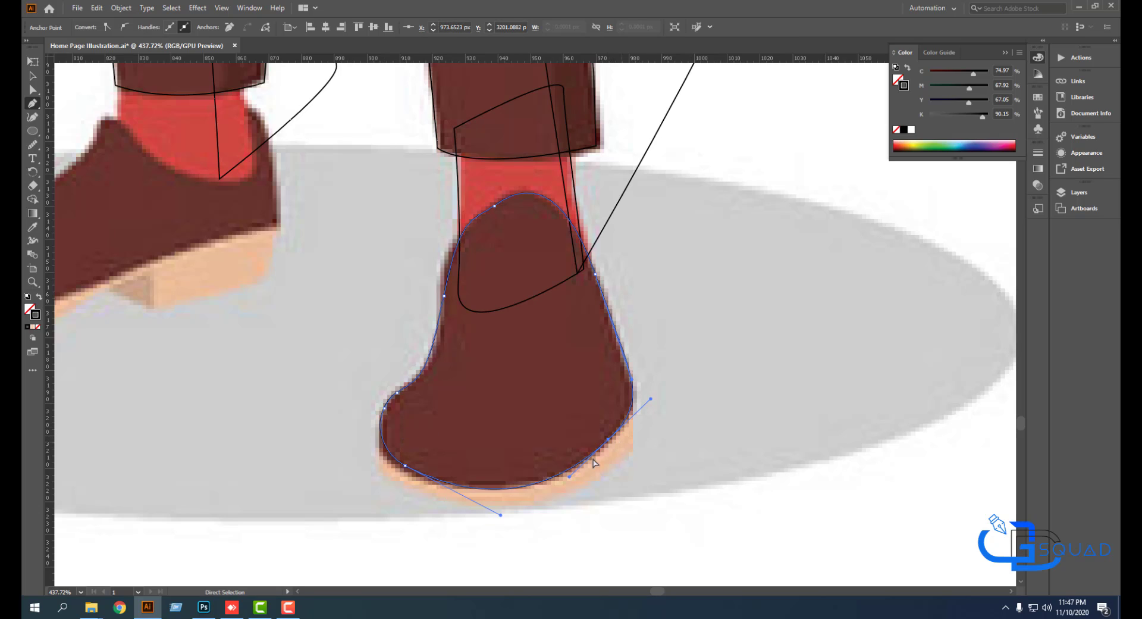
left_click(498, 515)
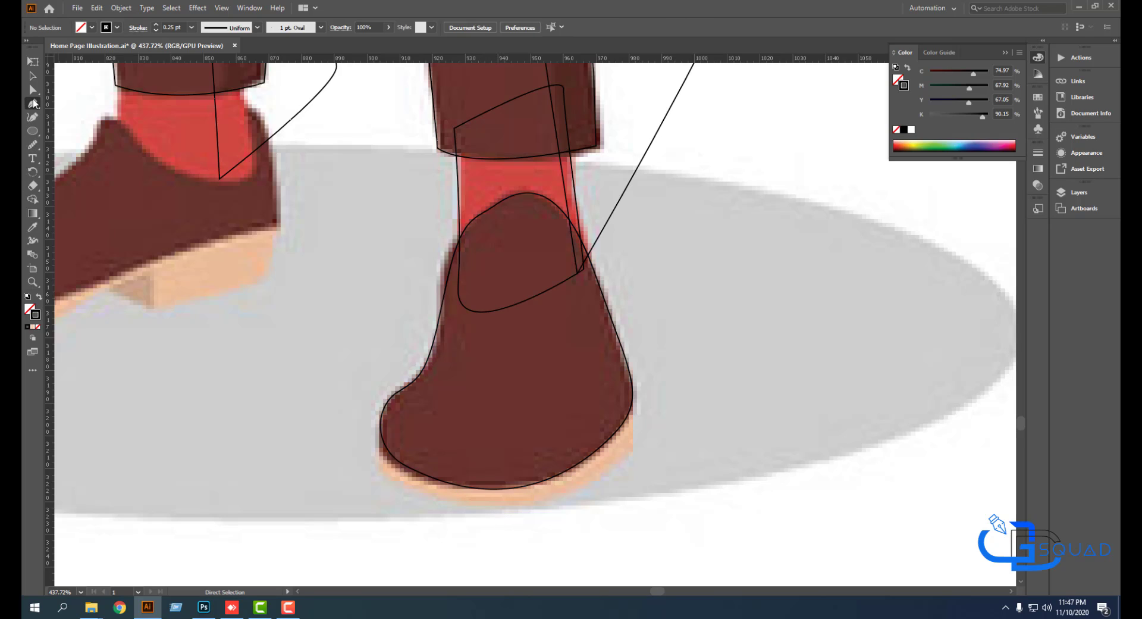
Step: Draw a closed outline for the right shoe's beige sole with the Pen tool, overlapping the front of the shoe
left_click(32, 103)
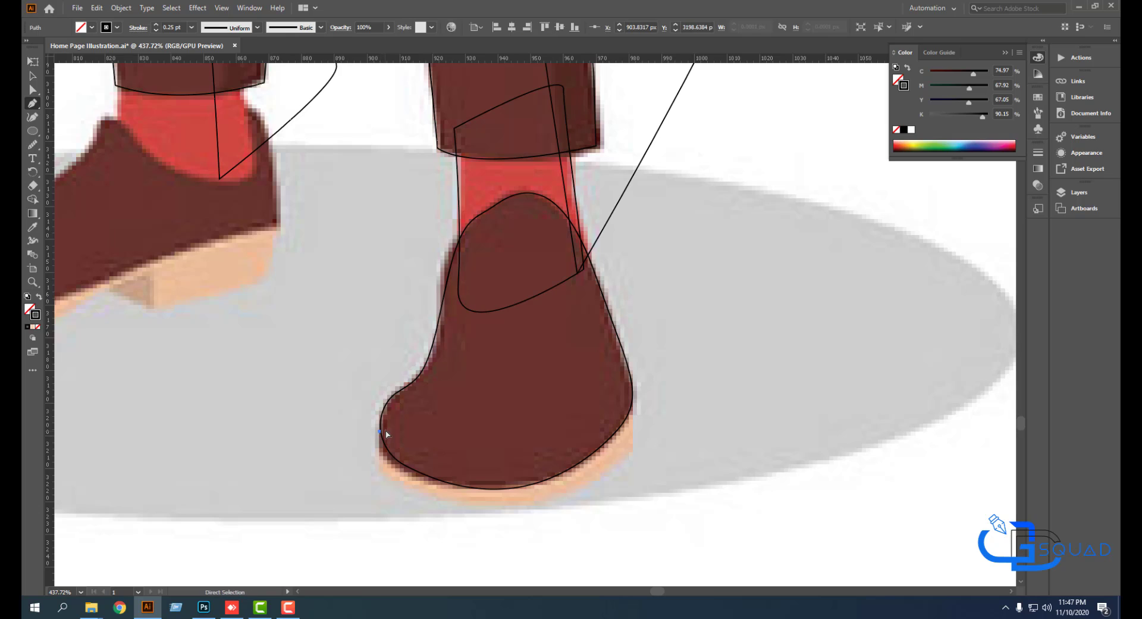
left_click_drag(393, 476, 395, 477)
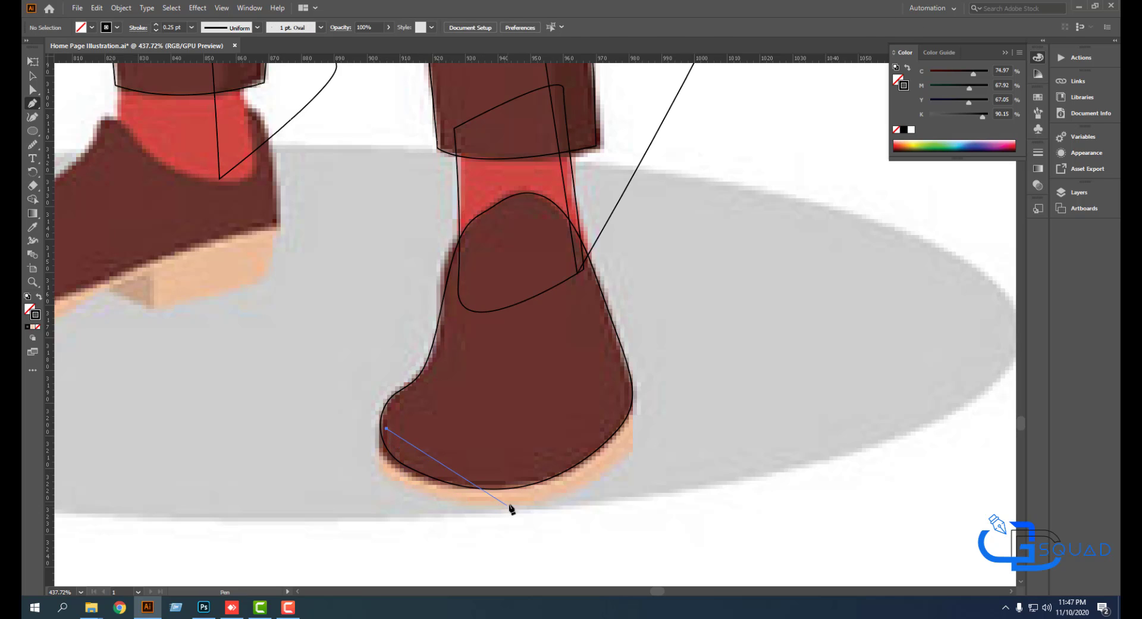
left_click_drag(516, 500, 653, 488)
left_click_drag(616, 381, 598, 366)
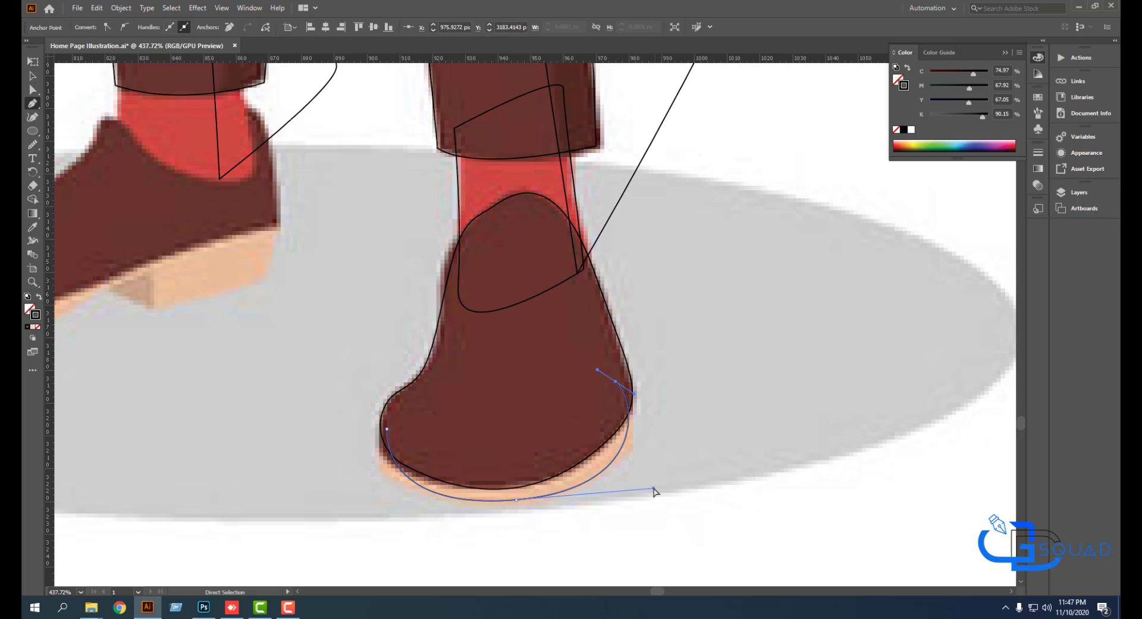
left_click_drag(654, 488, 649, 479)
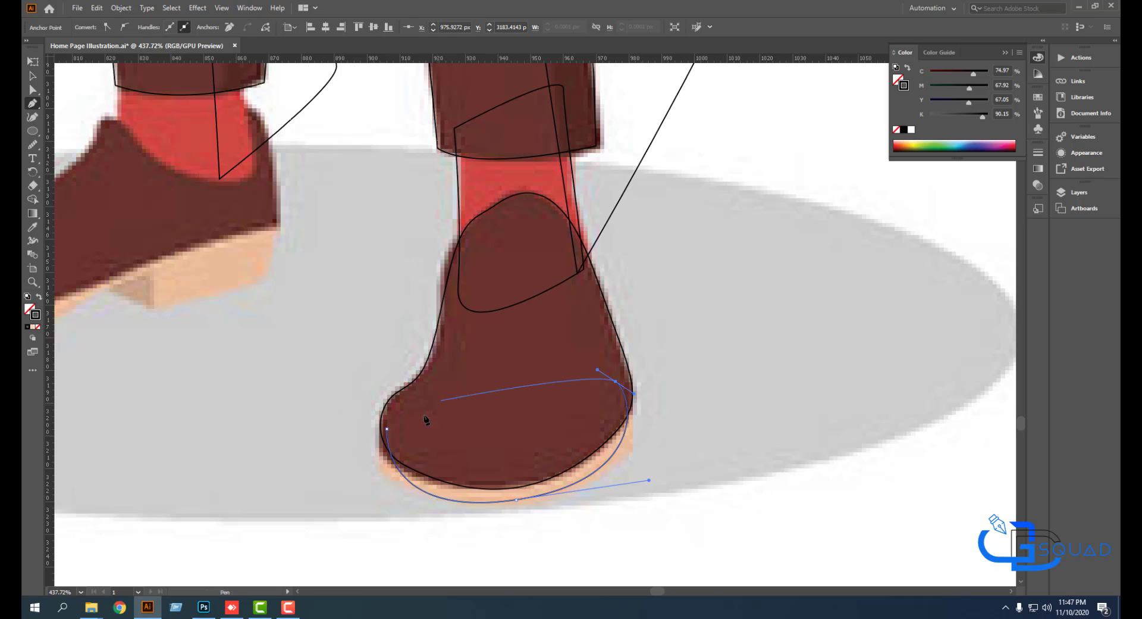
left_click(388, 428)
left_click_drag(391, 430, 740, 422)
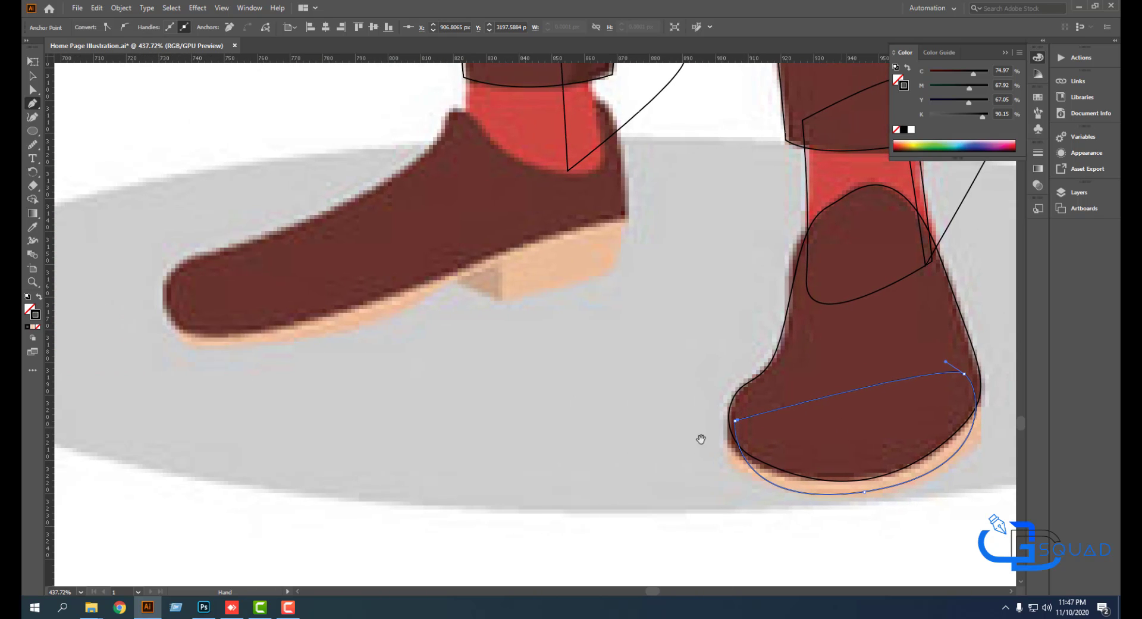
left_click(30, 77)
Step: Draw a closed outline for the red sock on the left leg with the Pen tool, overlapping the trouser hem and the shoe
left_click_drag(423, 219, 383, 336)
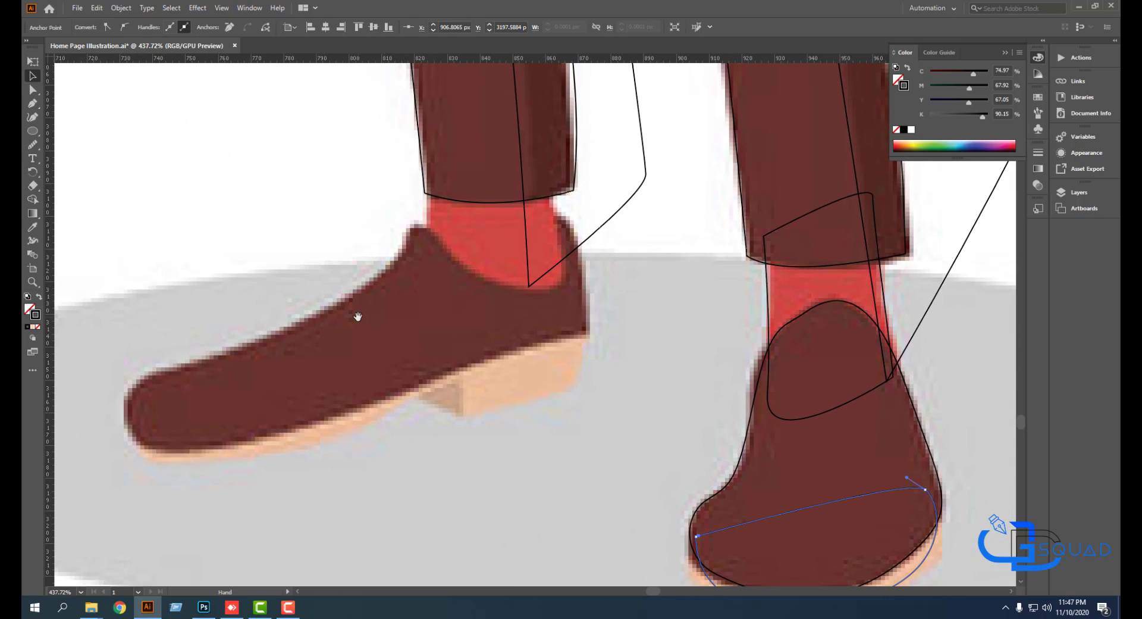
left_click(32, 103)
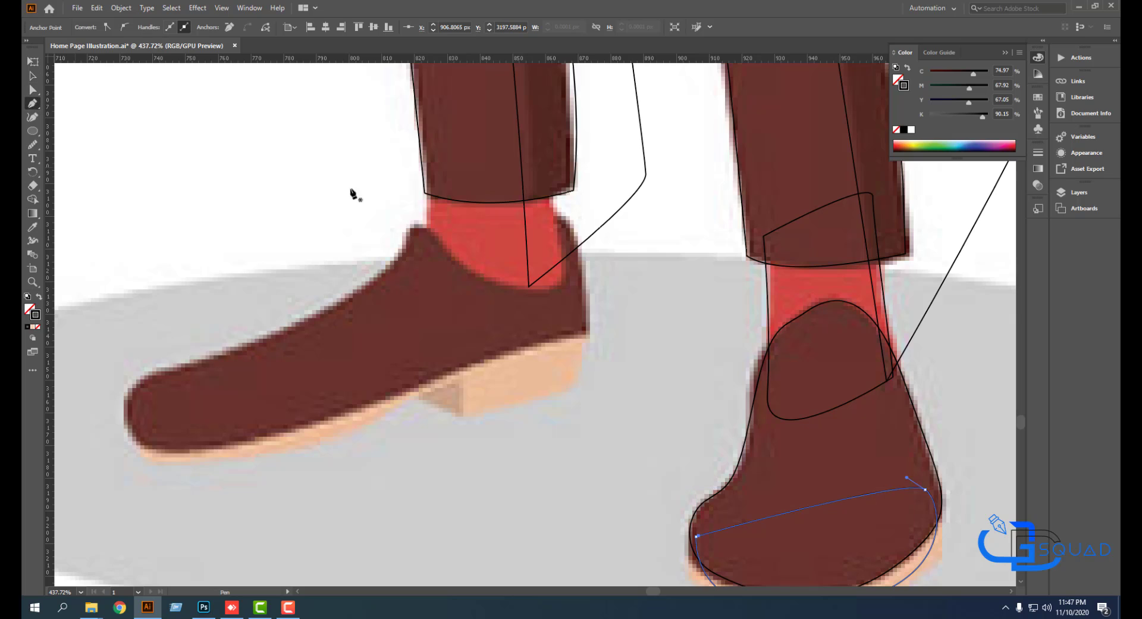
left_click(437, 177)
left_click_drag(494, 310, 562, 302)
left_click(560, 301)
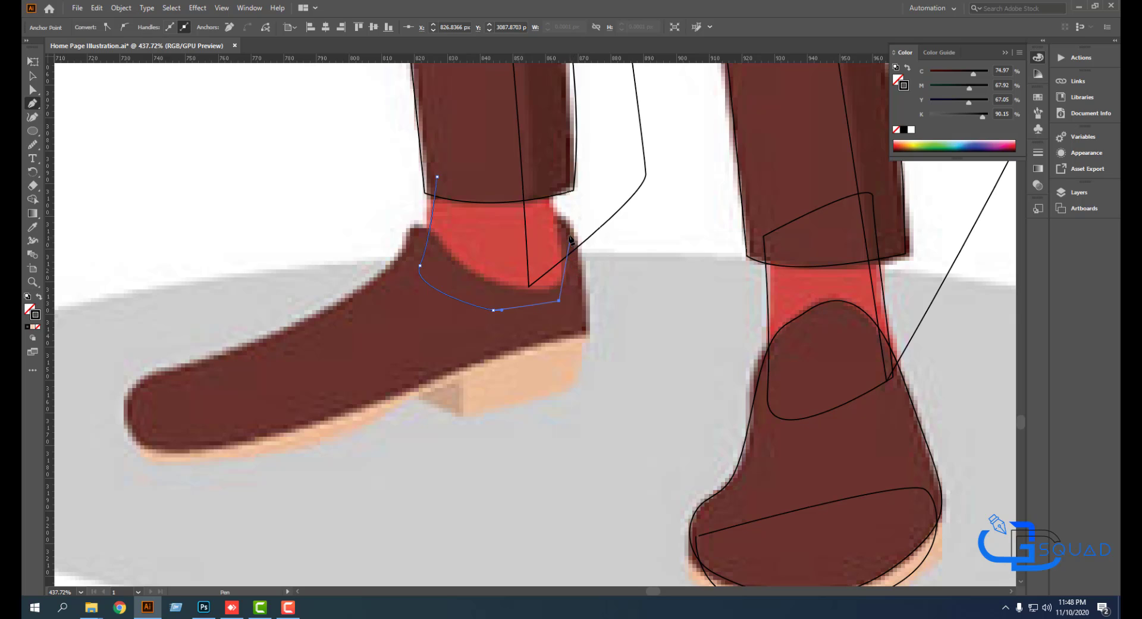
left_click_drag(569, 234, 548, 190)
left_click_drag(522, 155, 518, 127)
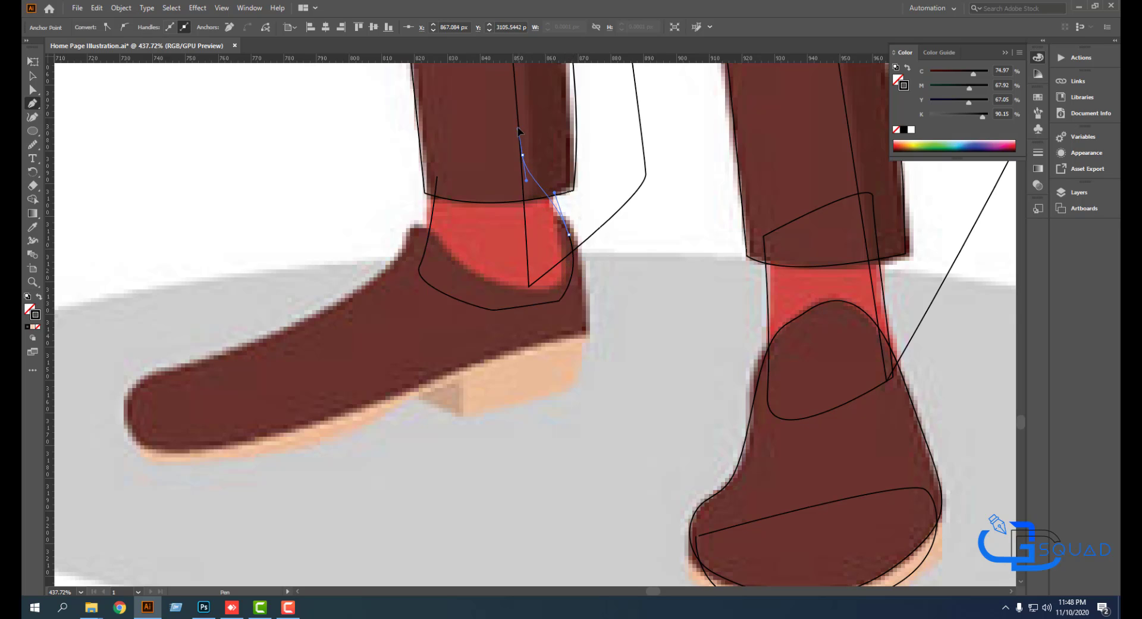
left_click(435, 177)
left_click(32, 76)
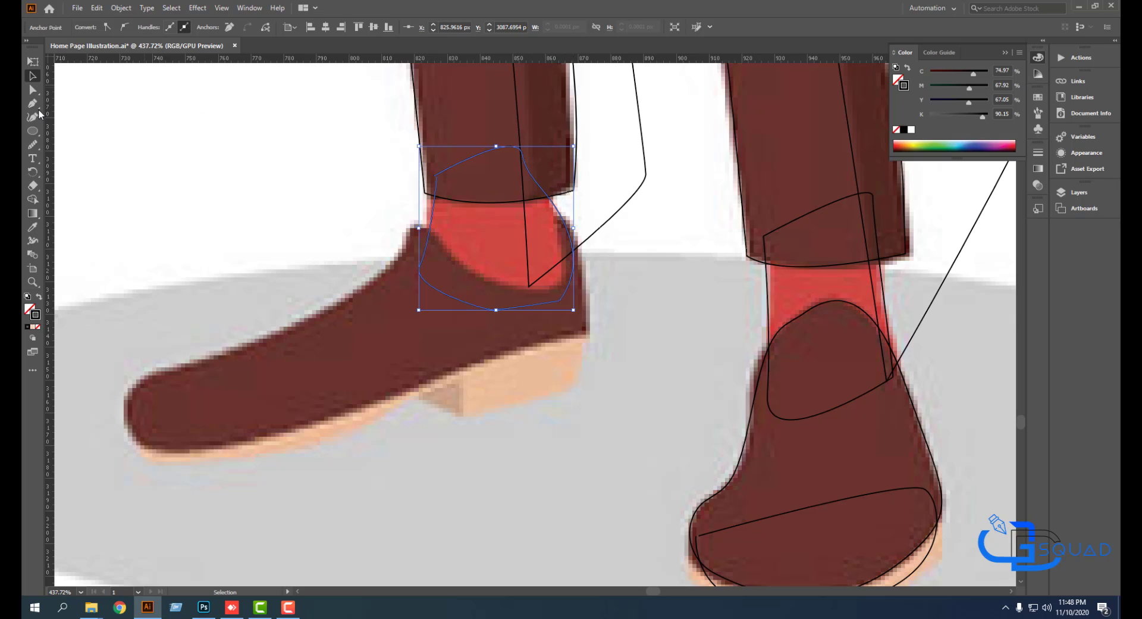
Step: Start the left shoe's outline with the Pen tool at the back of its collar, leading it down along the sock's rear edge
left_click(30, 106)
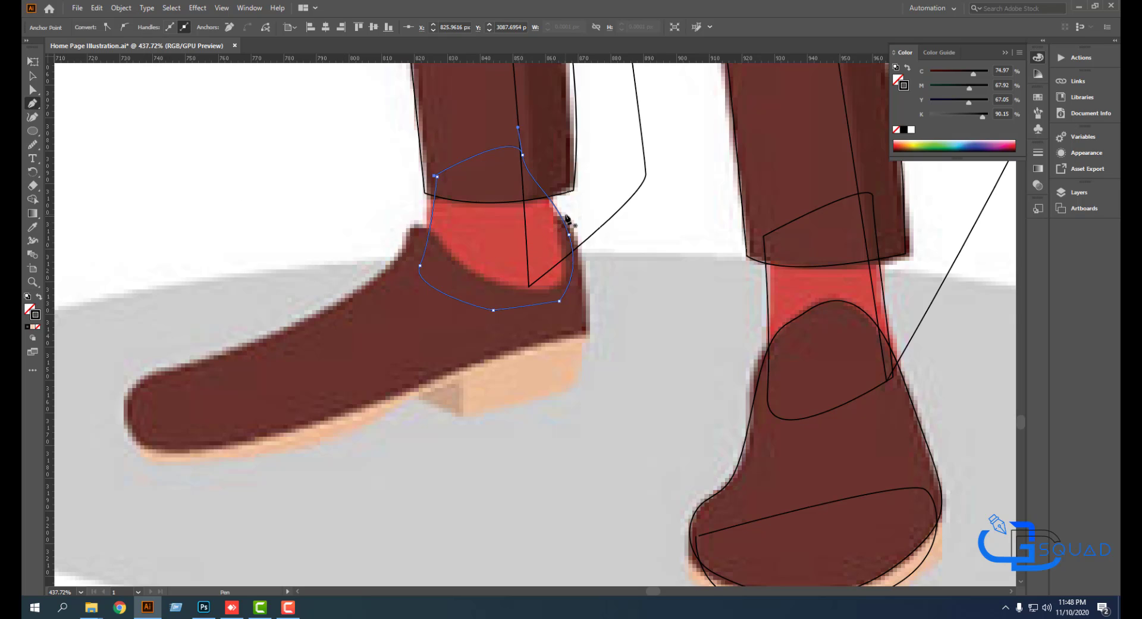
left_click_drag(557, 234, 565, 213)
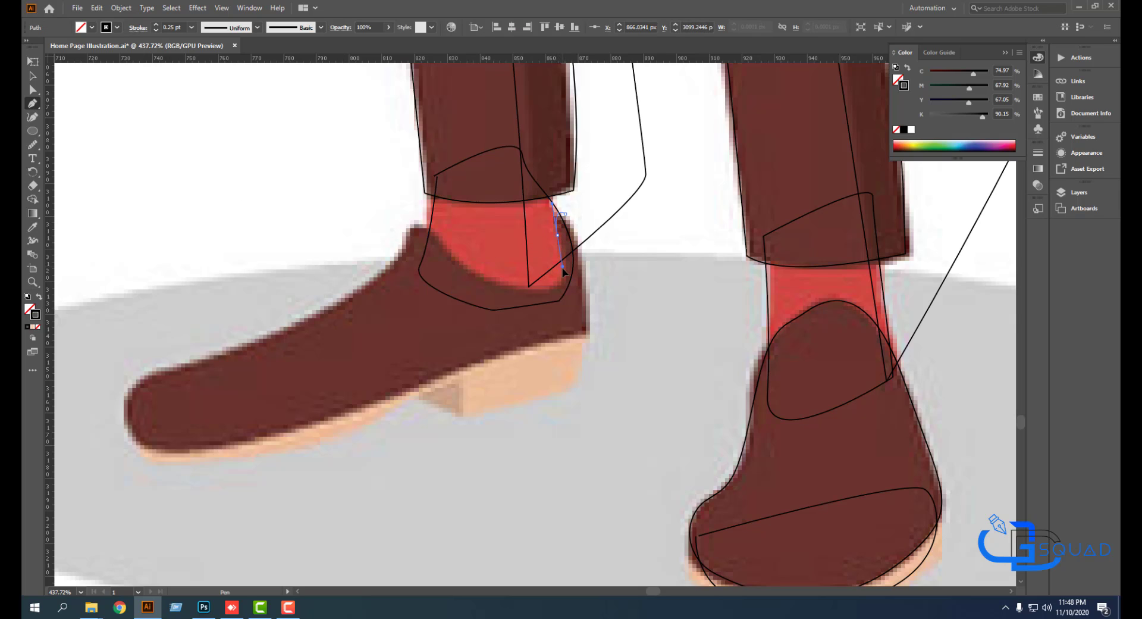
left_click(534, 289)
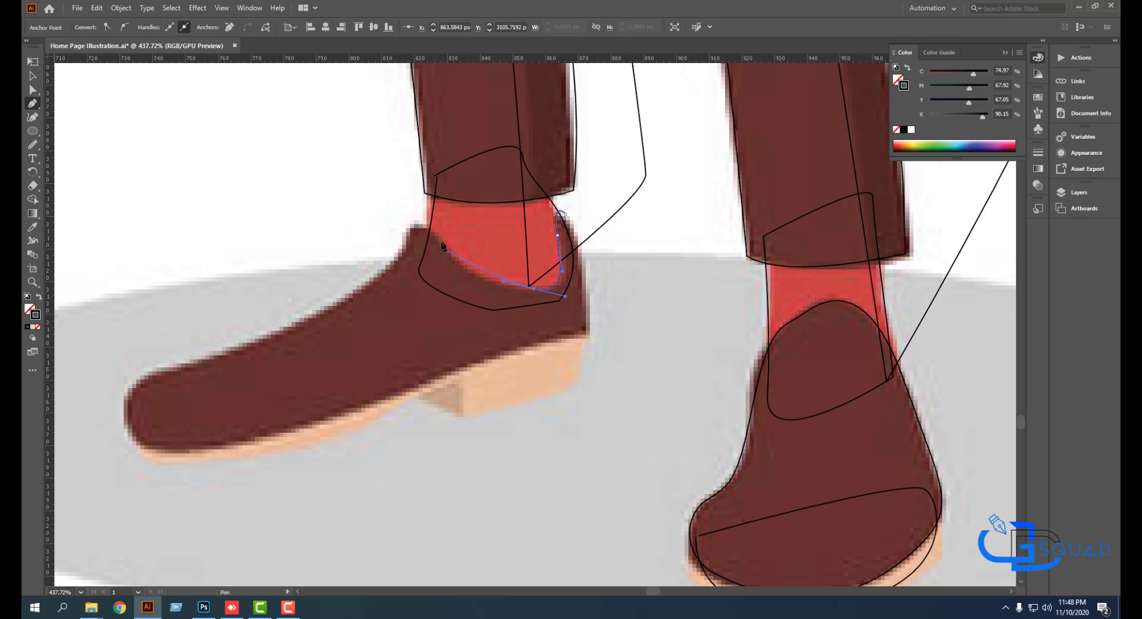
left_click_drag(440, 237, 421, 192)
left_click_drag(495, 253, 652, 358)
key("ctrl+z")
key("ctrl+z")
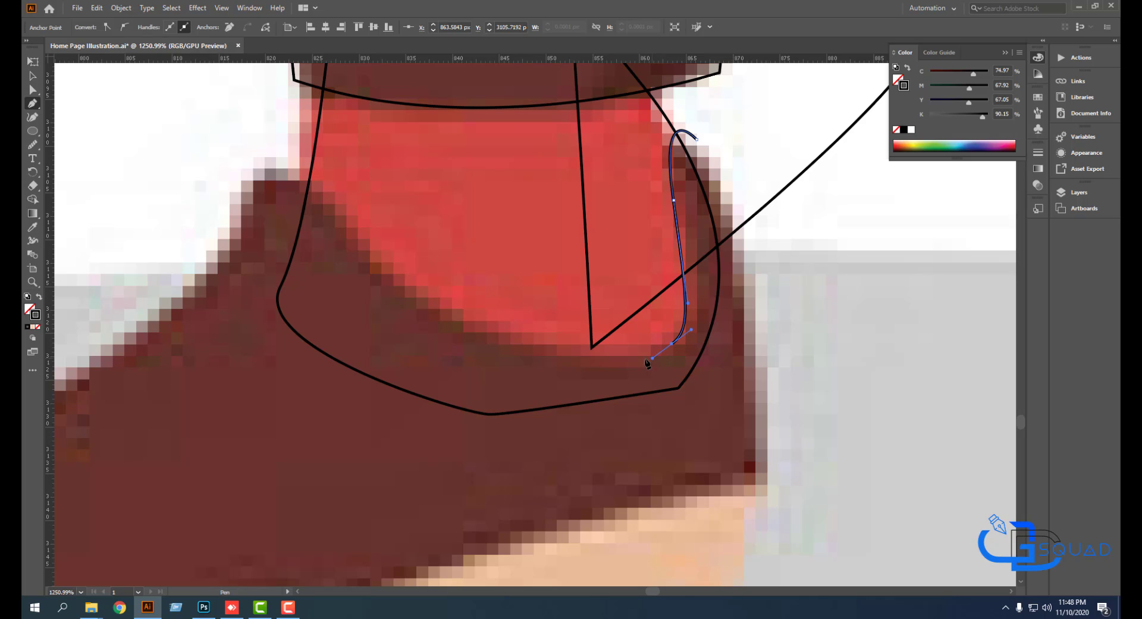
Step: Trace the left shoe's collar beneath the sock to its front tip, adjusting the curve to follow the sock's lower edge
left_click_drag(301, 182, 267, 107)
left_click_drag(337, 241, 334, 267)
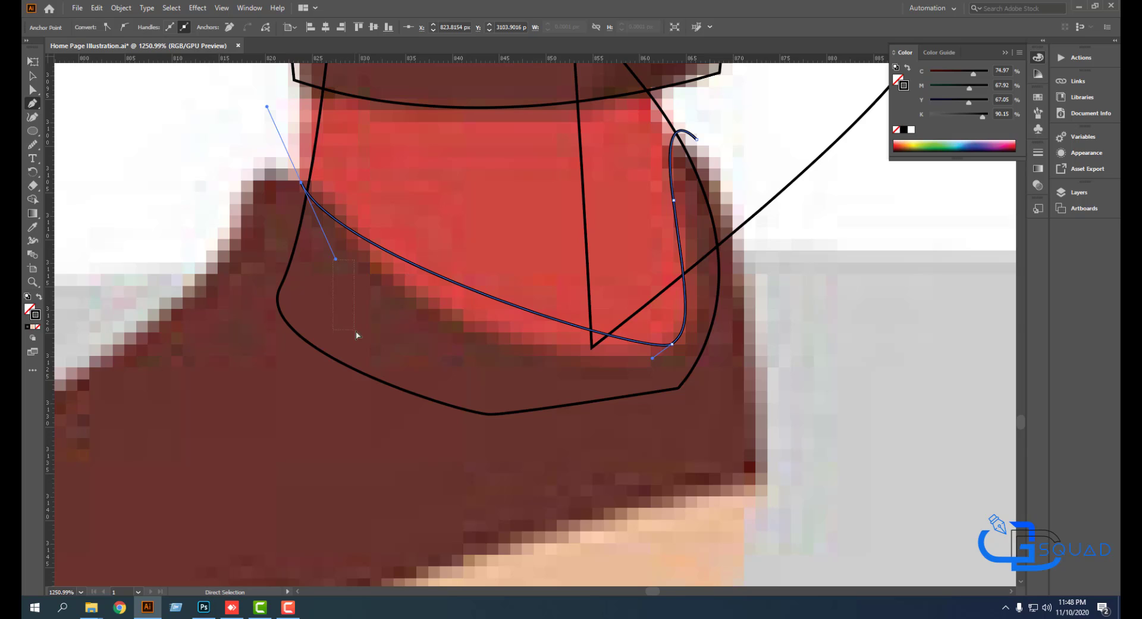
left_click_drag(357, 335, 357, 336)
left_click(301, 182, "ctrl")
left_click_drag(336, 262, 428, 400)
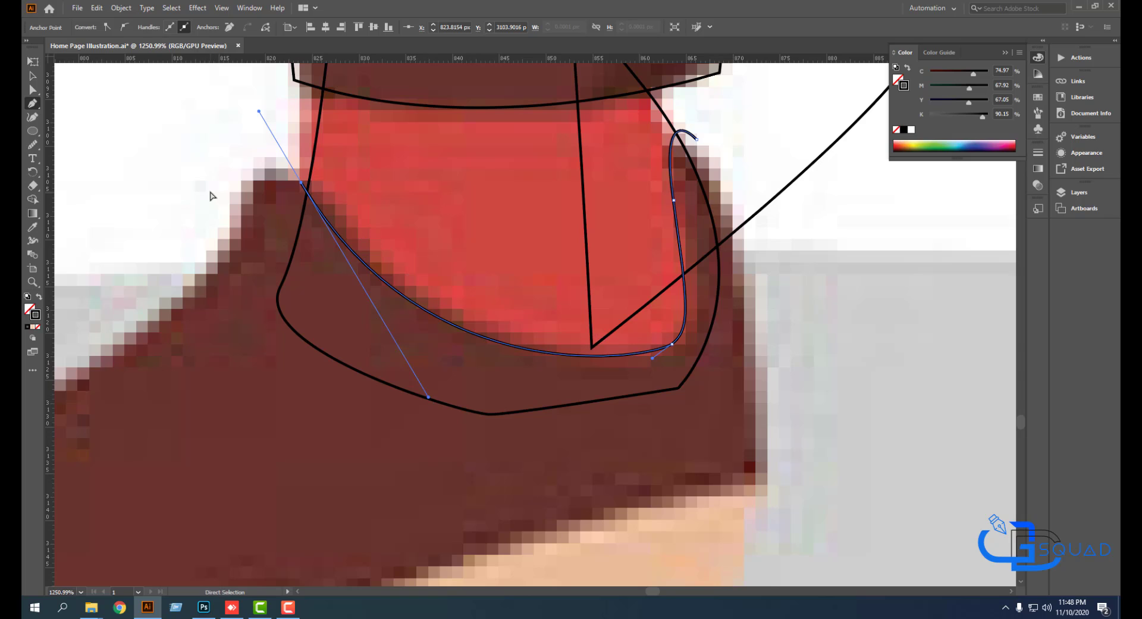
left_click(301, 183)
Step: Continue the left shoe's outline around the collar's front tip and down the instep to the toe, adjusting the curve handles to fit
left_click_drag(240, 222, 216, 317)
scroll(212, 316, "down", 3)
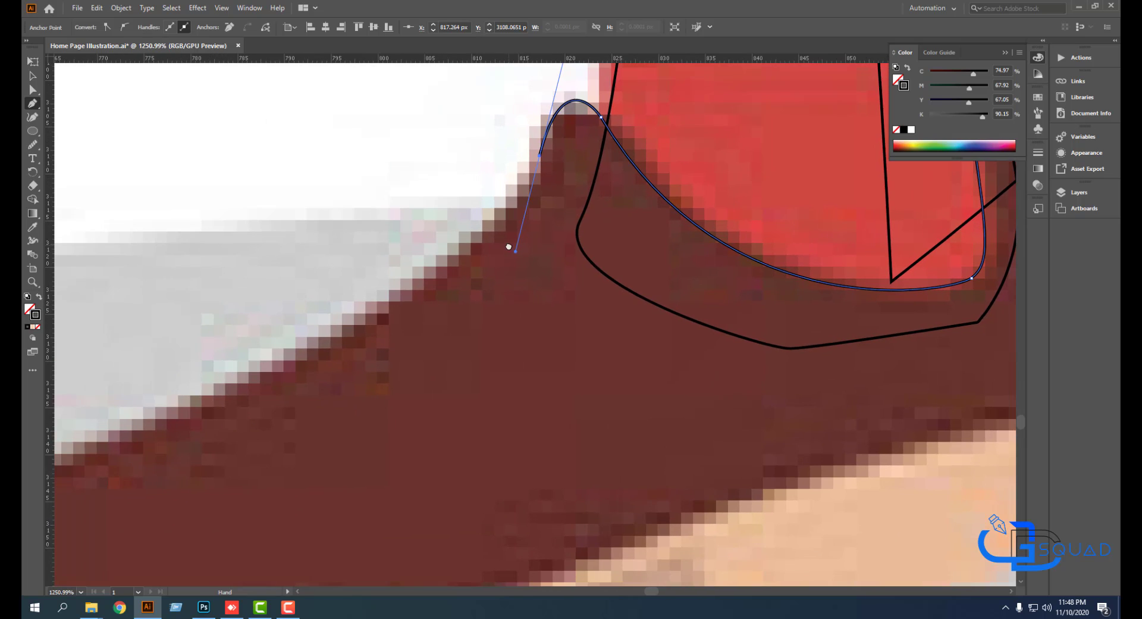
scroll(222, 382, "down", 3)
left_click_drag(177, 415, 83, 420)
key("ctrl")
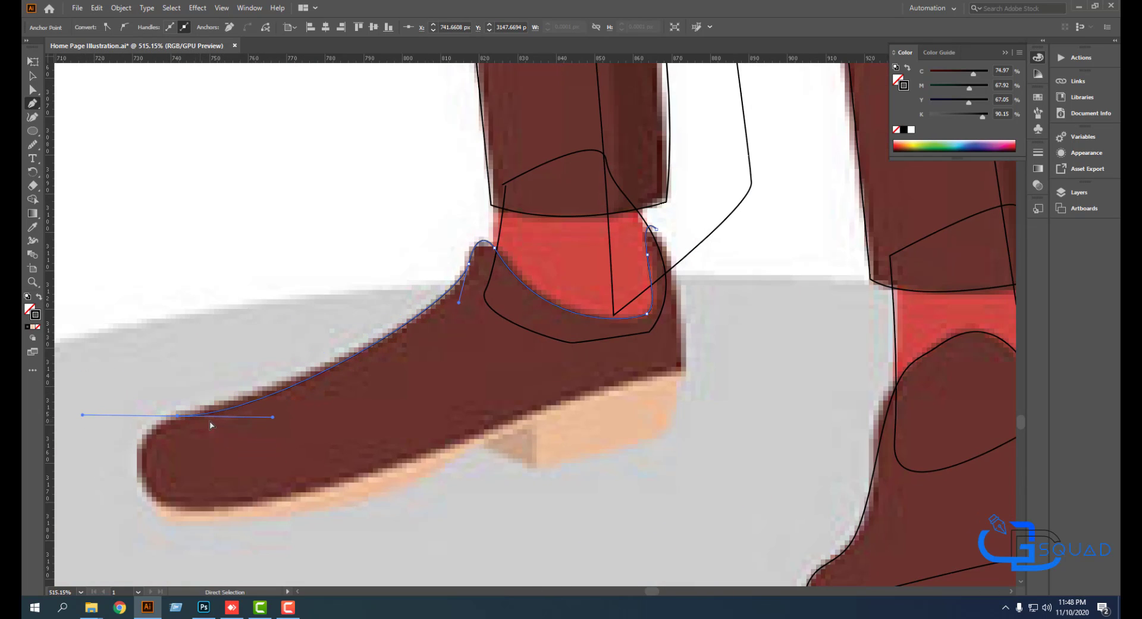
left_click_drag(273, 417, 289, 402)
left_click_drag(207, 429, 352, 337)
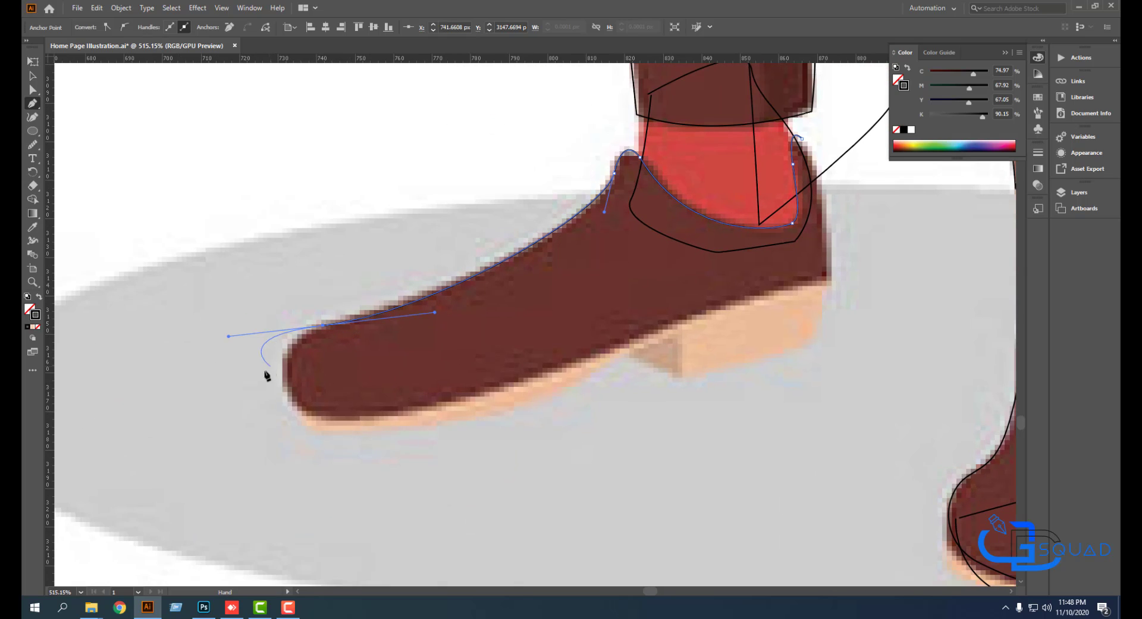
key("alt")
left_click_drag(228, 337, 257, 336)
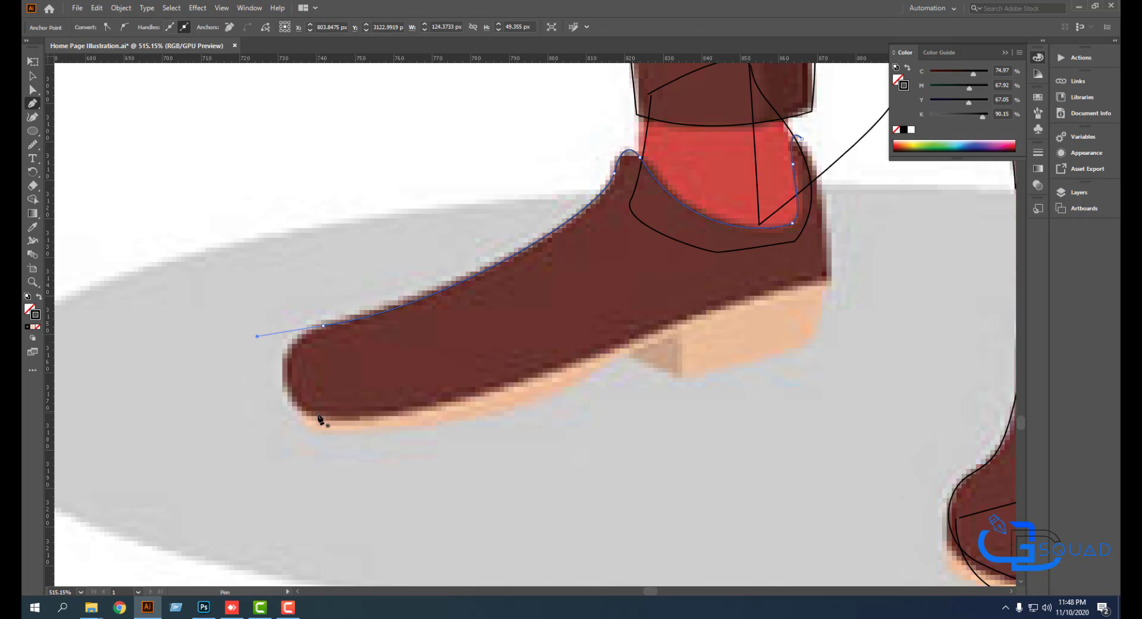
Step: Carry the left shoe's outline around the toe and along the sole edge to the heel, and close it at the collar
left_click_drag(311, 410, 379, 465)
key("ctrl")
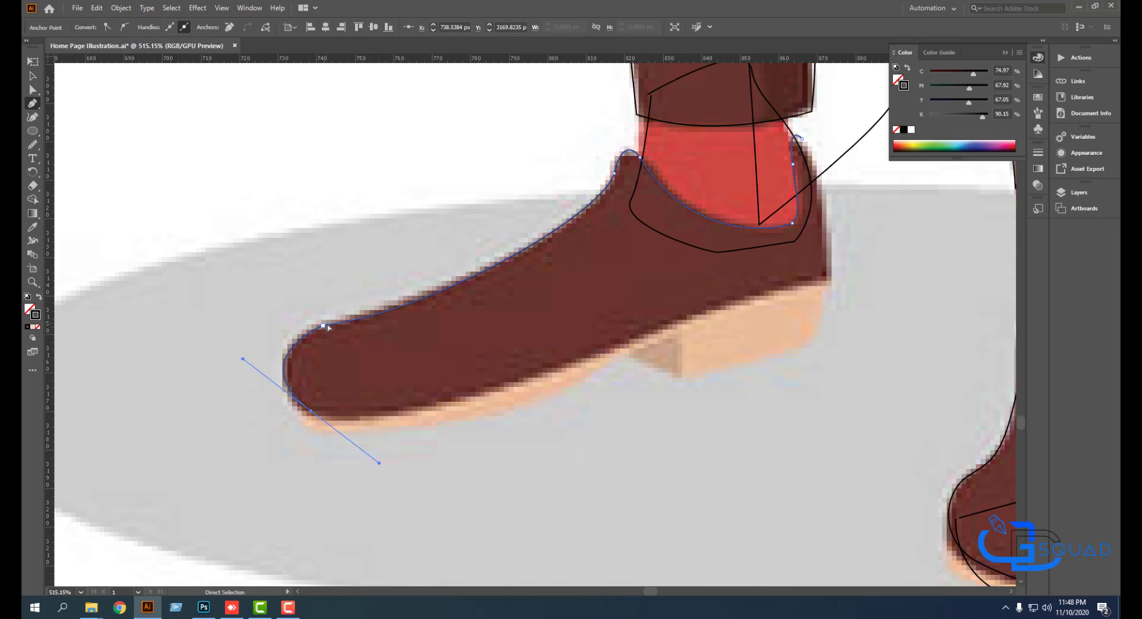
left_click(322, 326)
left_click(311, 410)
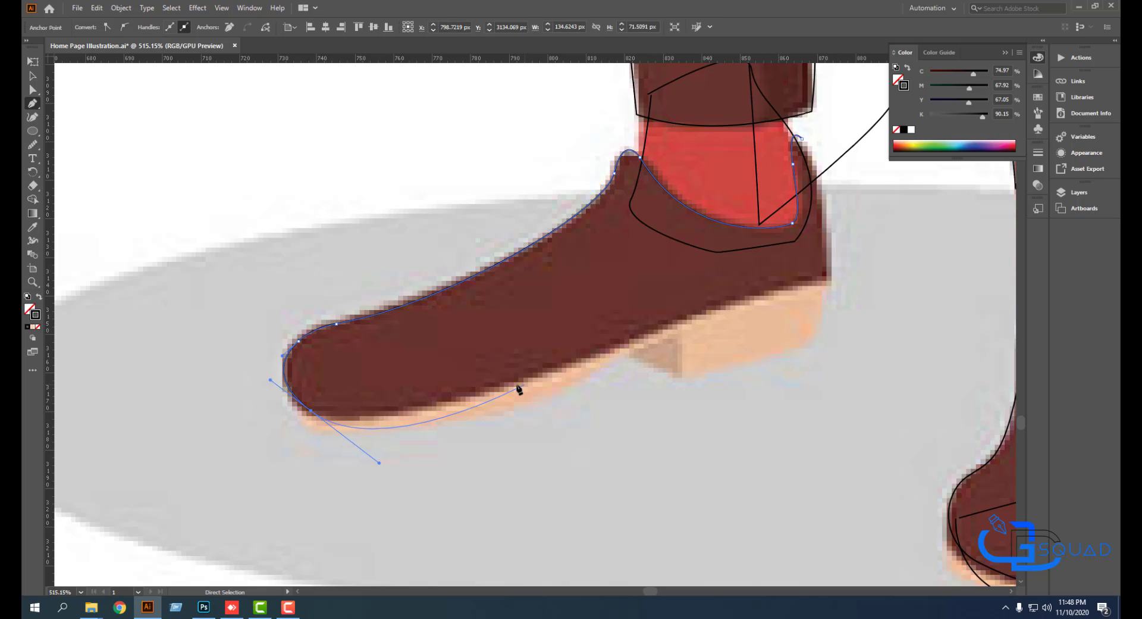
left_click_drag(657, 320, 685, 311)
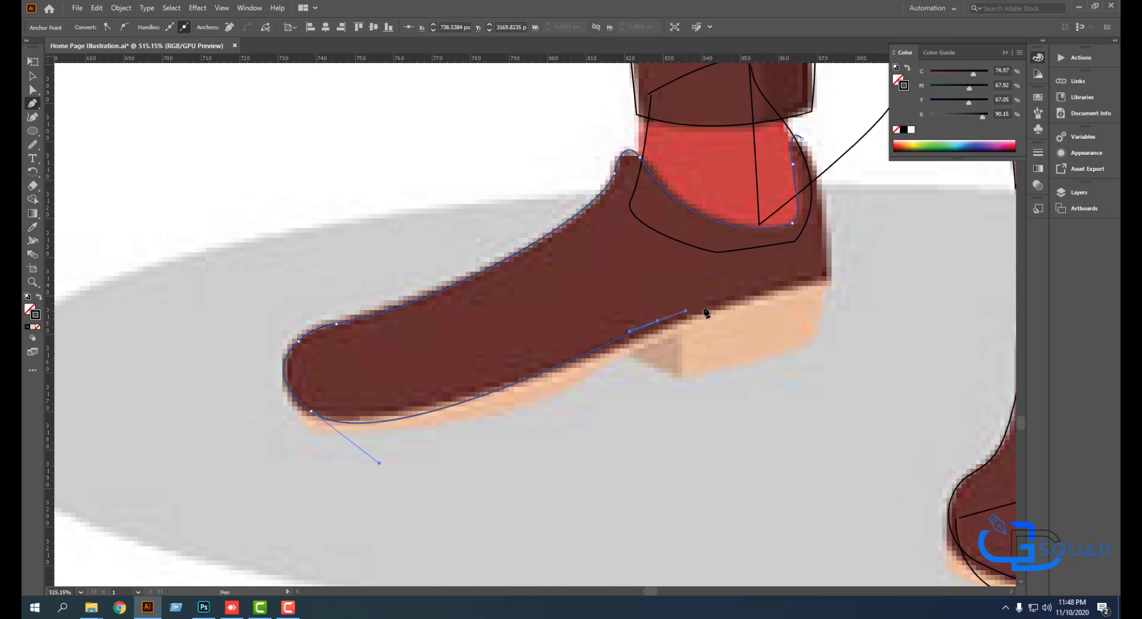
left_click(827, 277)
left_click_drag(796, 138, 773, 93)
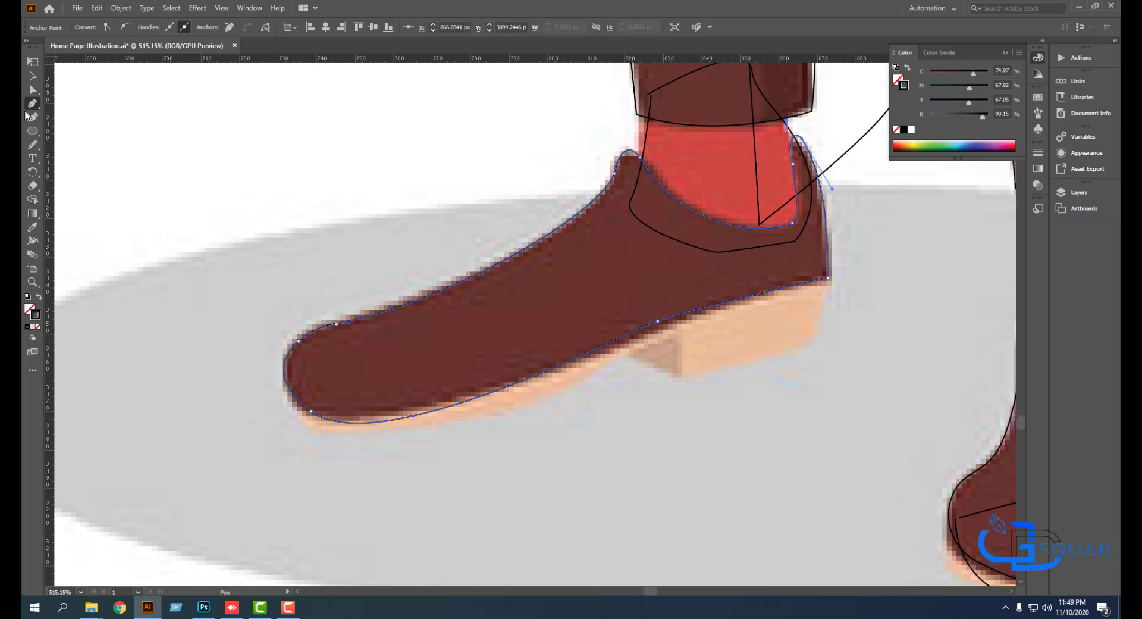
Step: Smooth the left shoe outline around the toe and front lower edge with the Smooth tool, and deselect it
left_click(33, 144)
left_click_drag(270, 353, 303, 349)
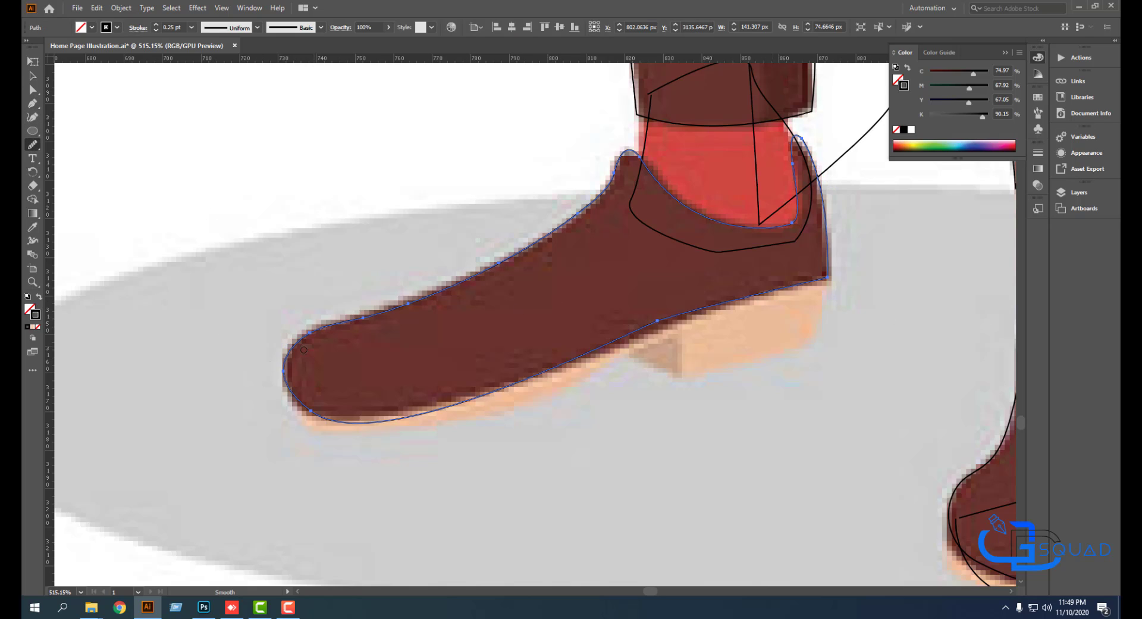
left_click_drag(355, 420, 356, 421)
mouse_move(289, 395)
left_mouse_down()
mouse_move(377, 440)
mouse_move(419, 427)
left_mouse_up()
left_click(33, 76)
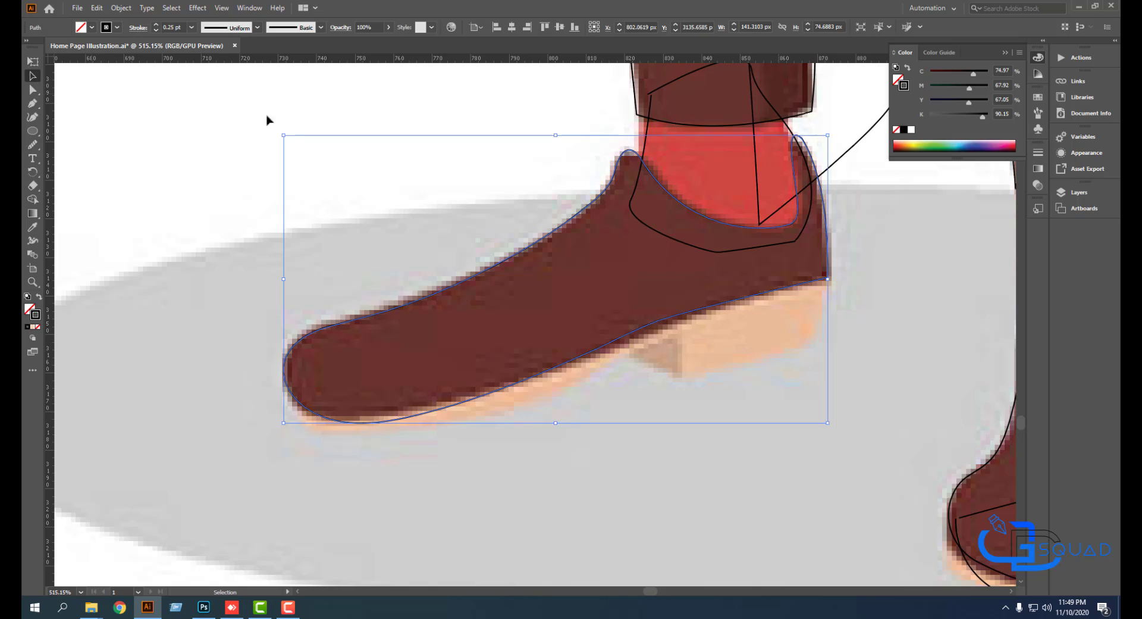
left_click(555, 398)
Step: Start the left shoe's sole outline with the Pen tool, tracing its lower edge from the toe to the front of the heel
scroll(444, 398, "down", 2)
left_click_drag(223, 321, 167, 244)
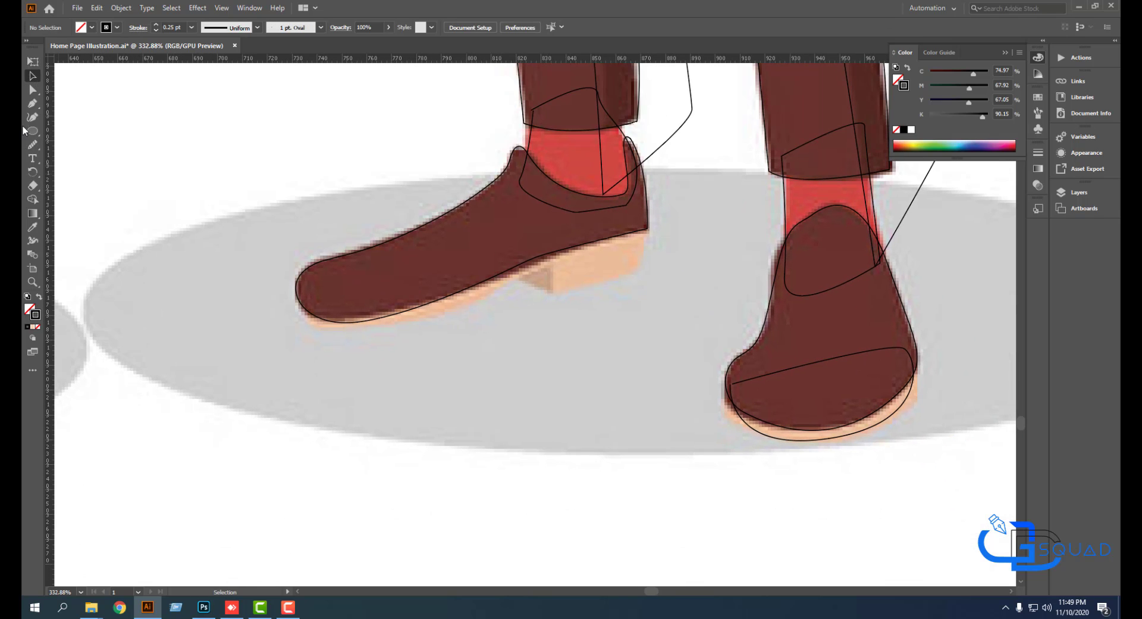
left_click(42, 105)
scroll(288, 285, "up", 5)
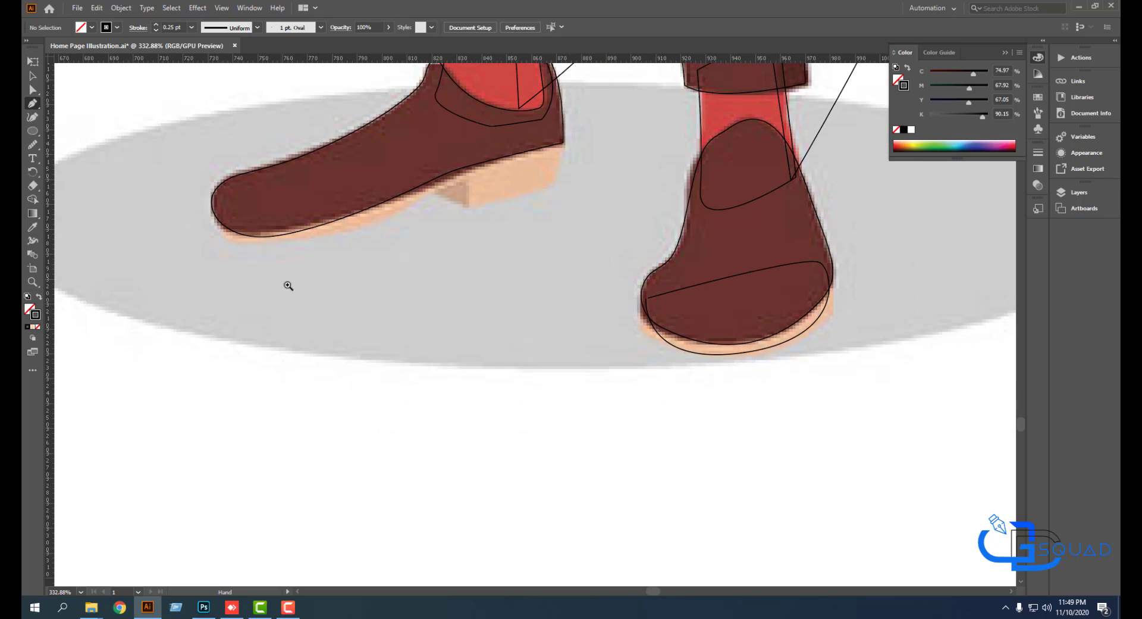
left_click(181, 242)
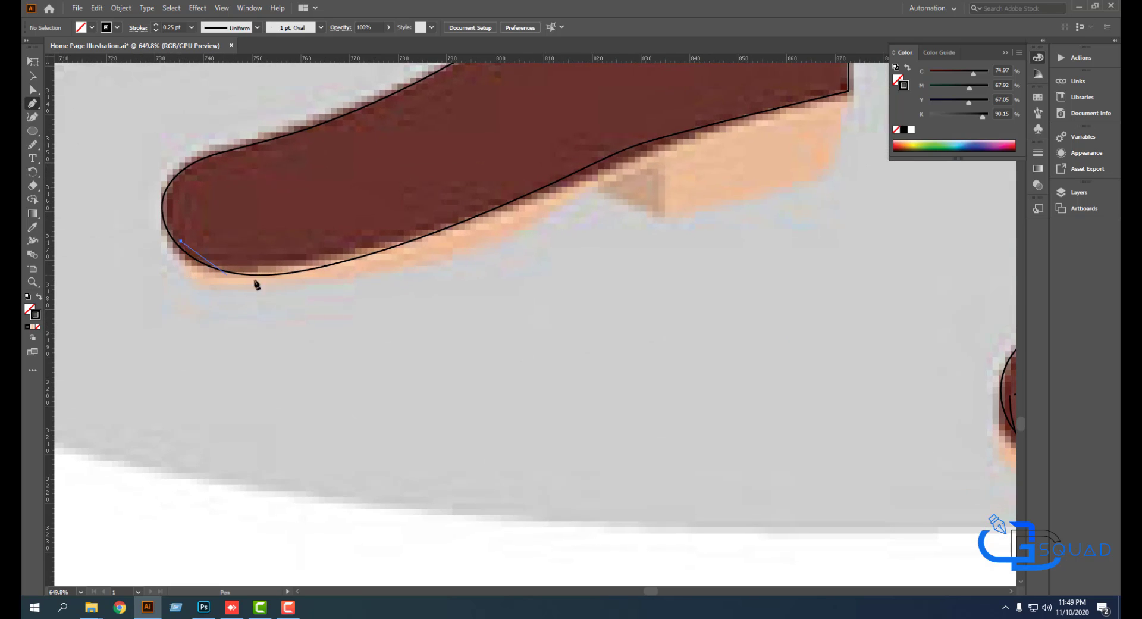
left_click_drag(414, 255, 616, 166)
left_click(635, 175)
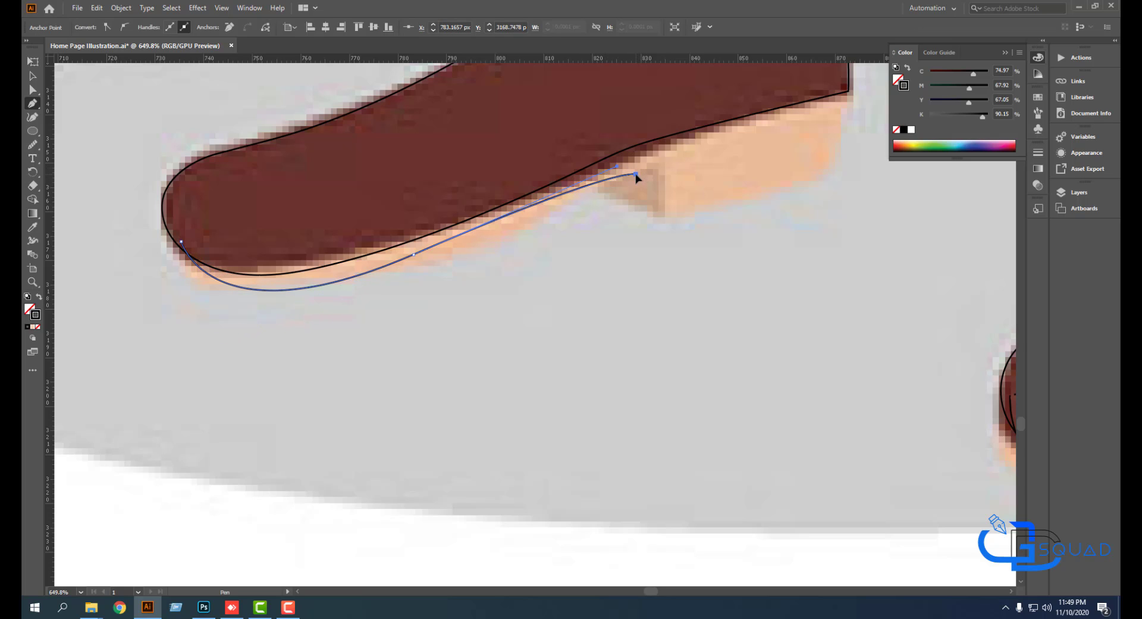
key("ctrl+z")
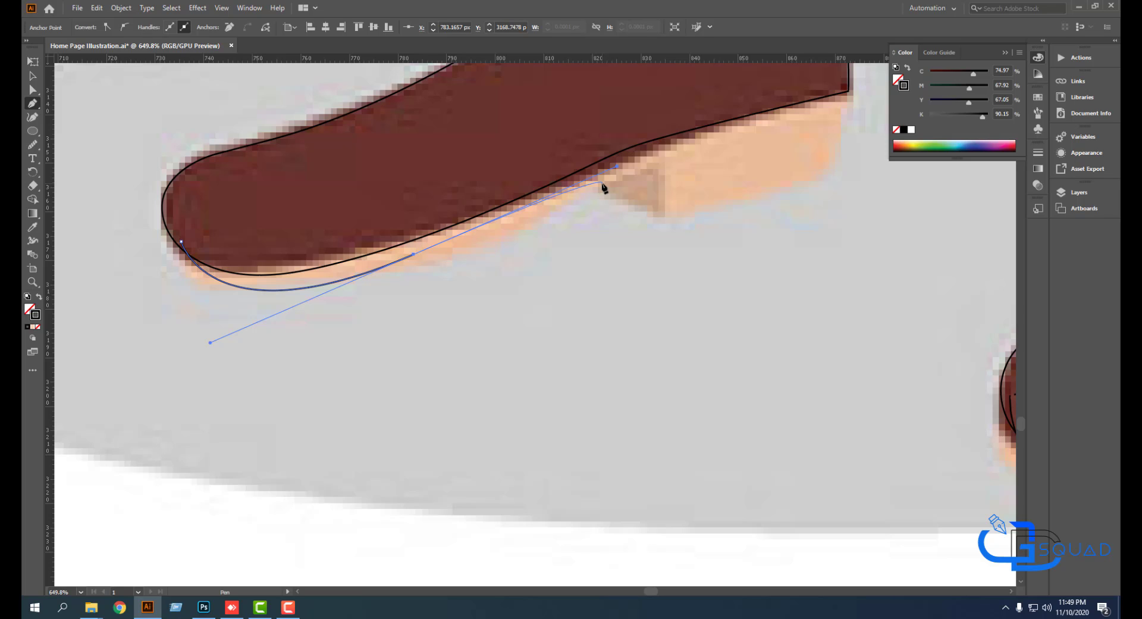
Step: Continue the sole outline around the heel block and up its back edge, and close it at the toe through the shoe's interior
left_click(603, 191)
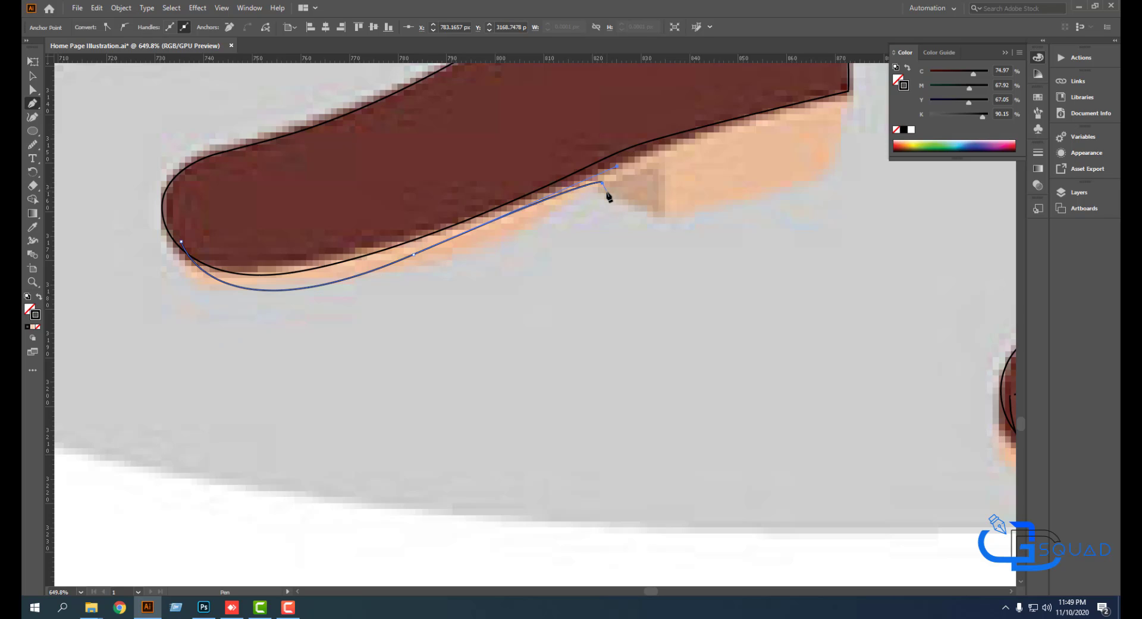
left_click(670, 217)
left_click_drag(821, 178, 845, 174)
mouse_move(838, 75)
left_mouse_down()
mouse_move(827, 60)
mouse_move(827, 70)
left_mouse_up()
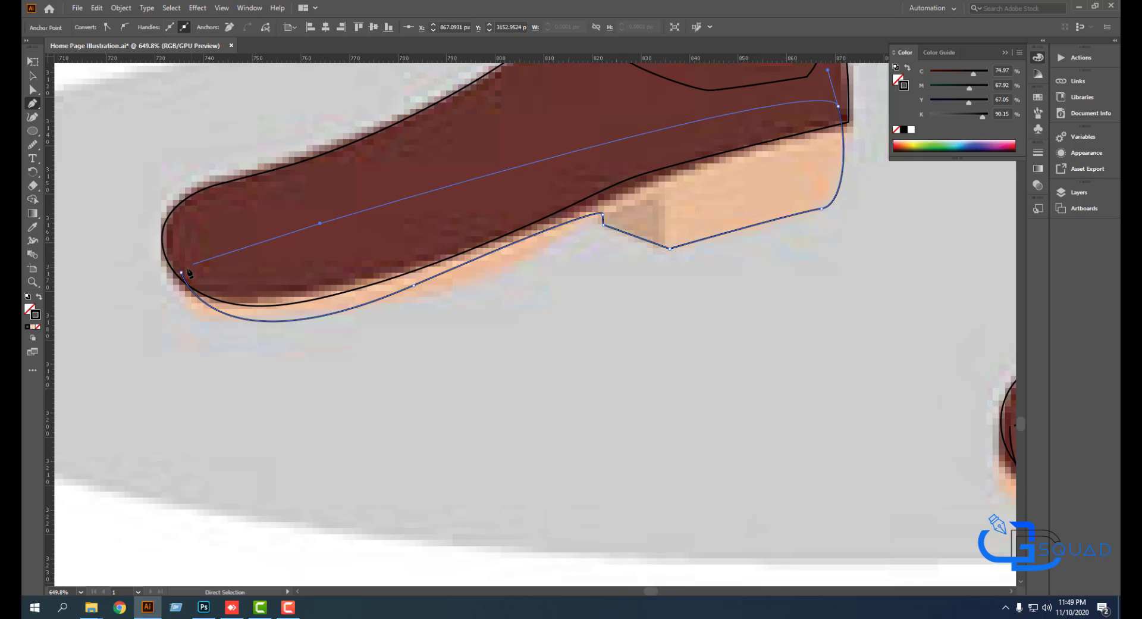
left_click_drag(180, 272, 210, 373)
left_click(33, 76)
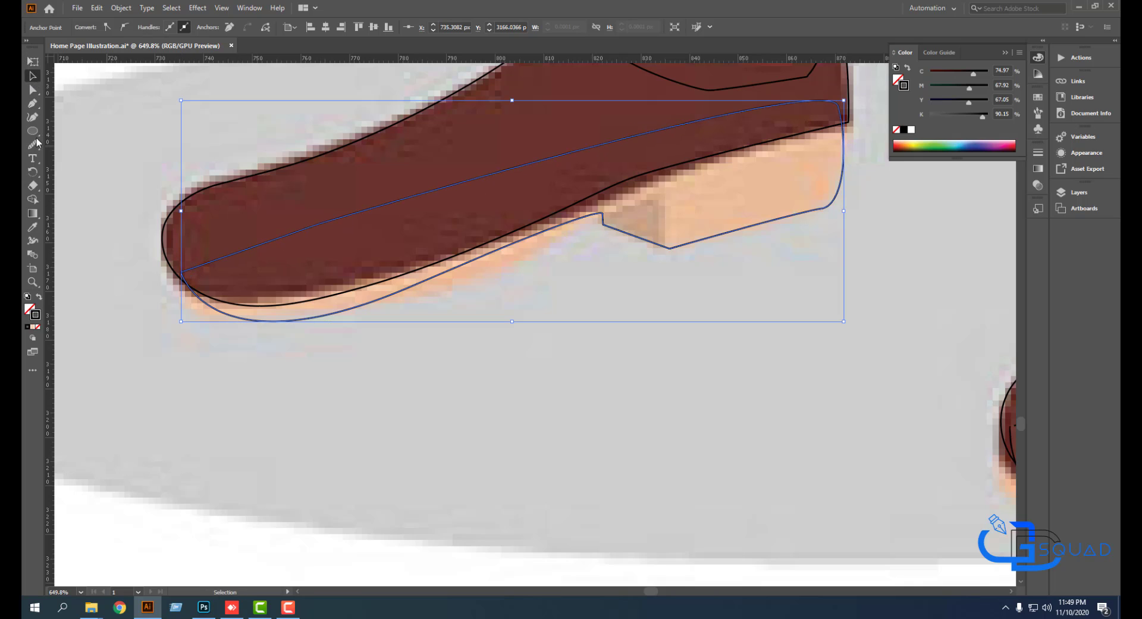
Step: Draw a closed four-sided outline over the darker shaded front face of the left shoe's heel, and deselect it
left_click(32, 104)
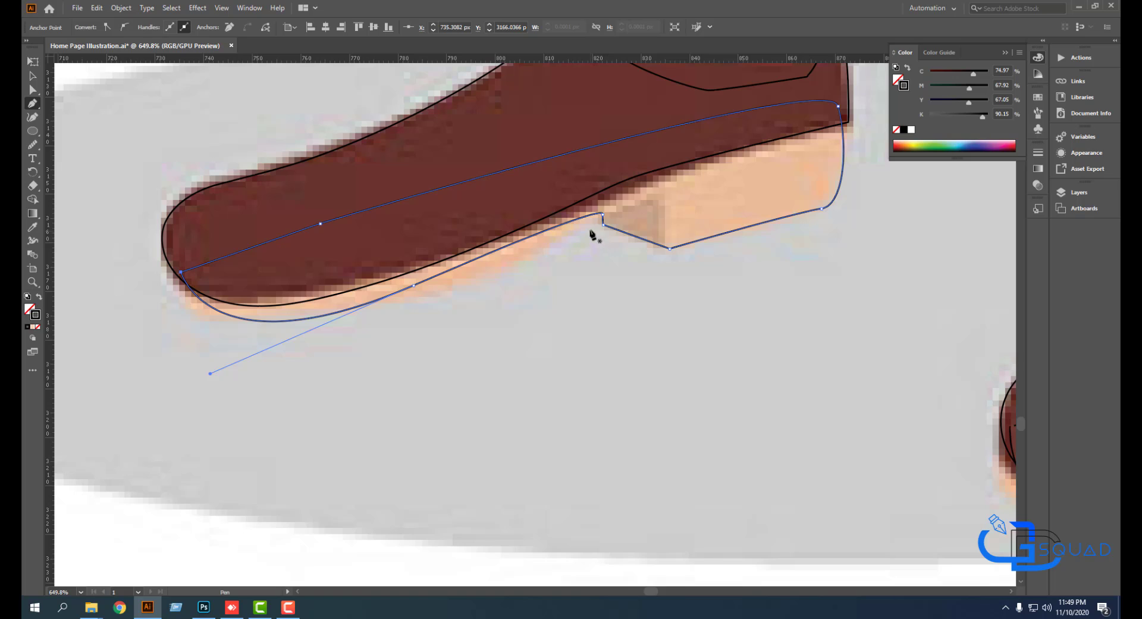
left_click_drag(602, 217, 614, 204)
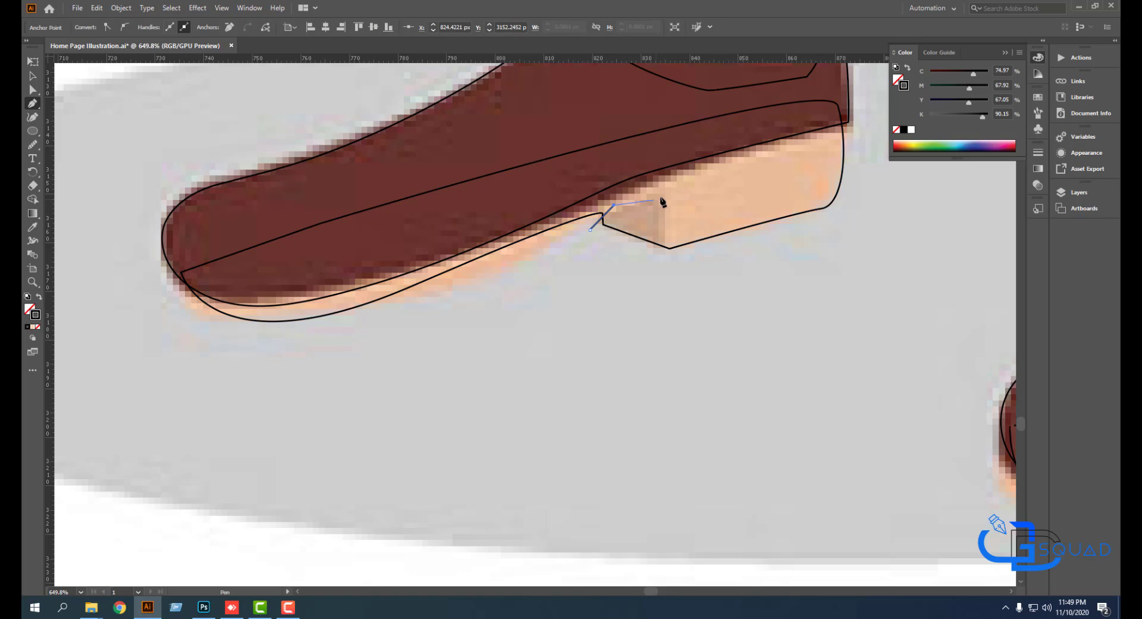
left_click(661, 263)
left_click(591, 231)
key("v")
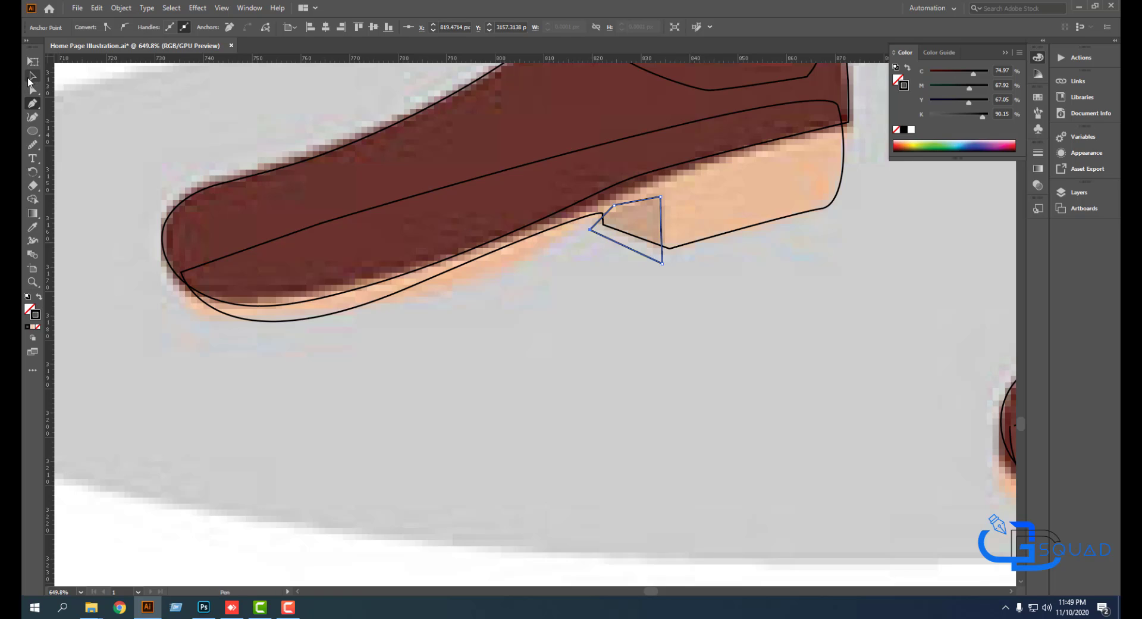
left_click(368, 407)
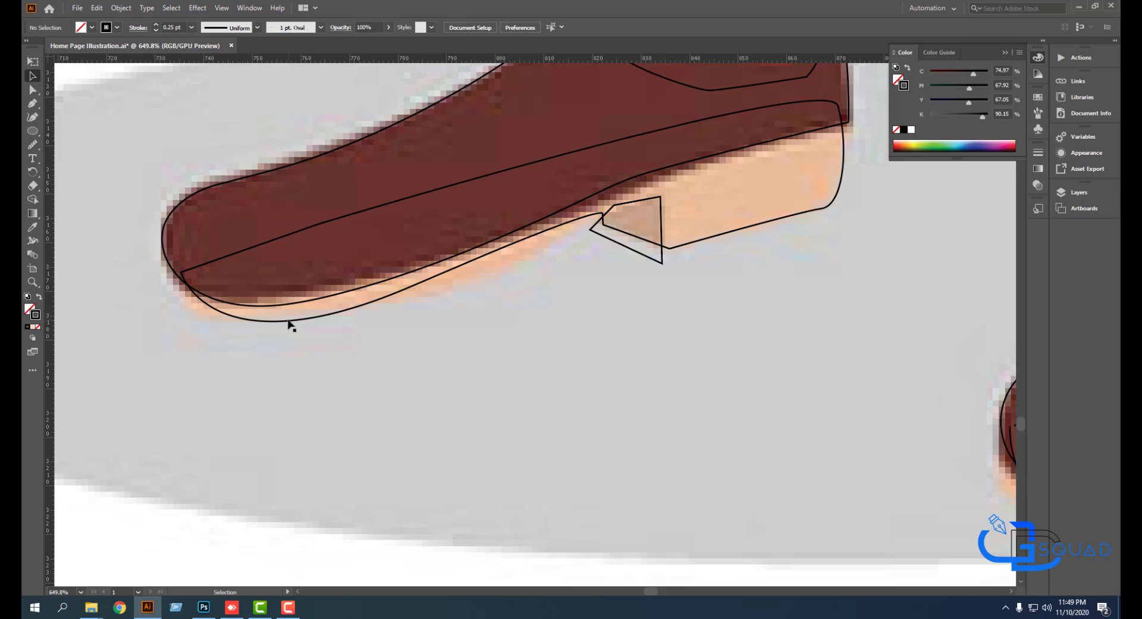
Step: Adjust the direction handle on the left sole's lower edge so the curve hugs the reference more closely, and deselect the path
left_click(244, 333)
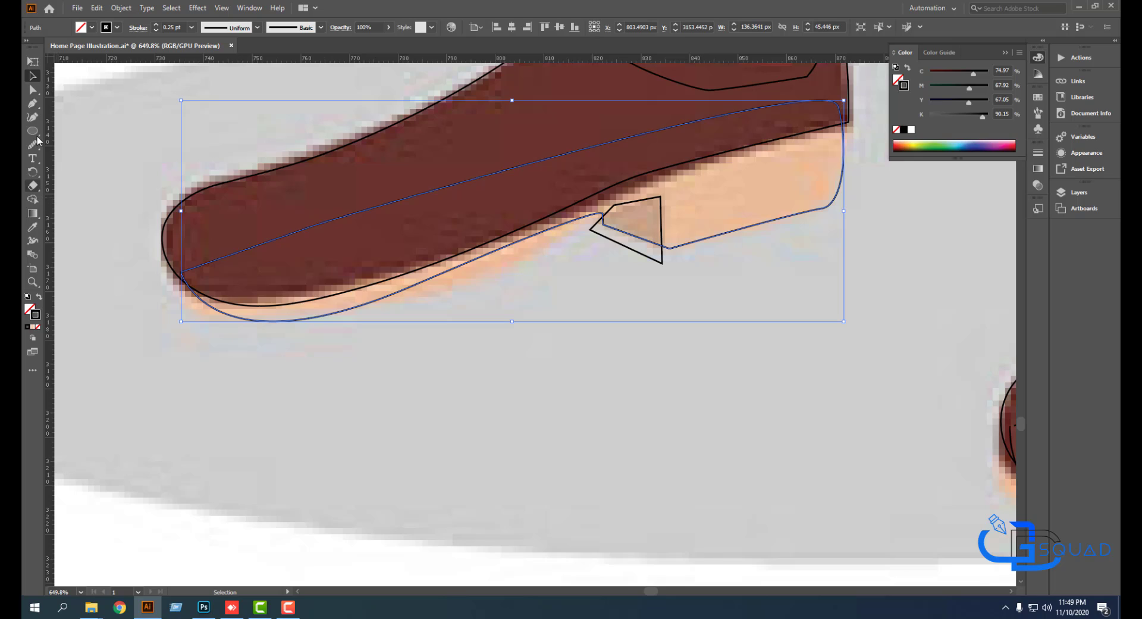
left_click(33, 90)
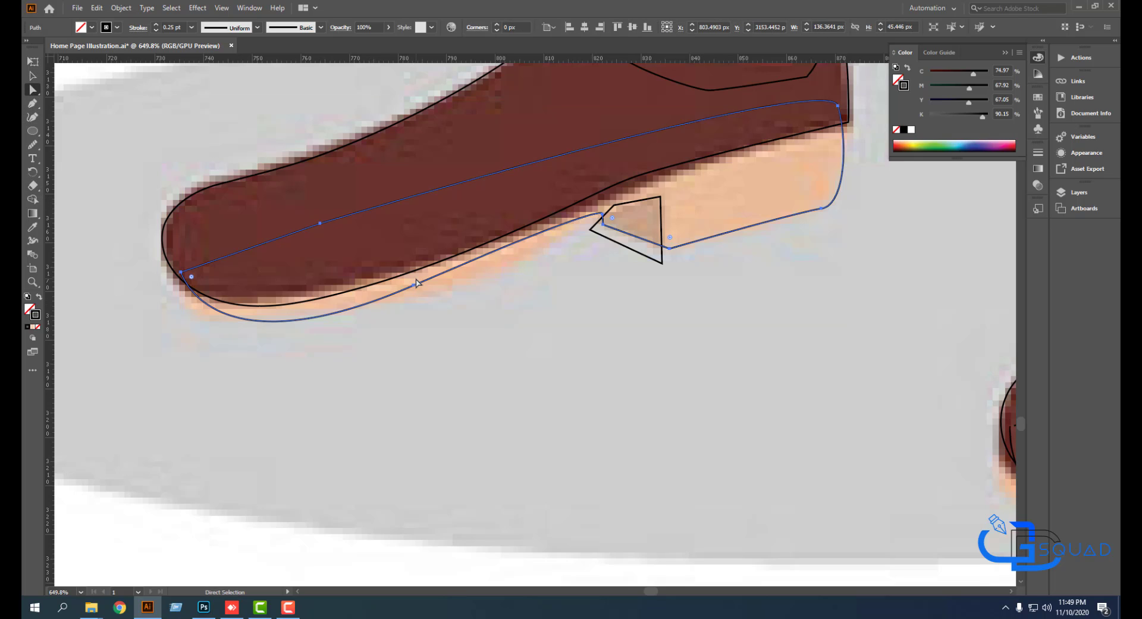
left_click_drag(415, 288, 211, 357)
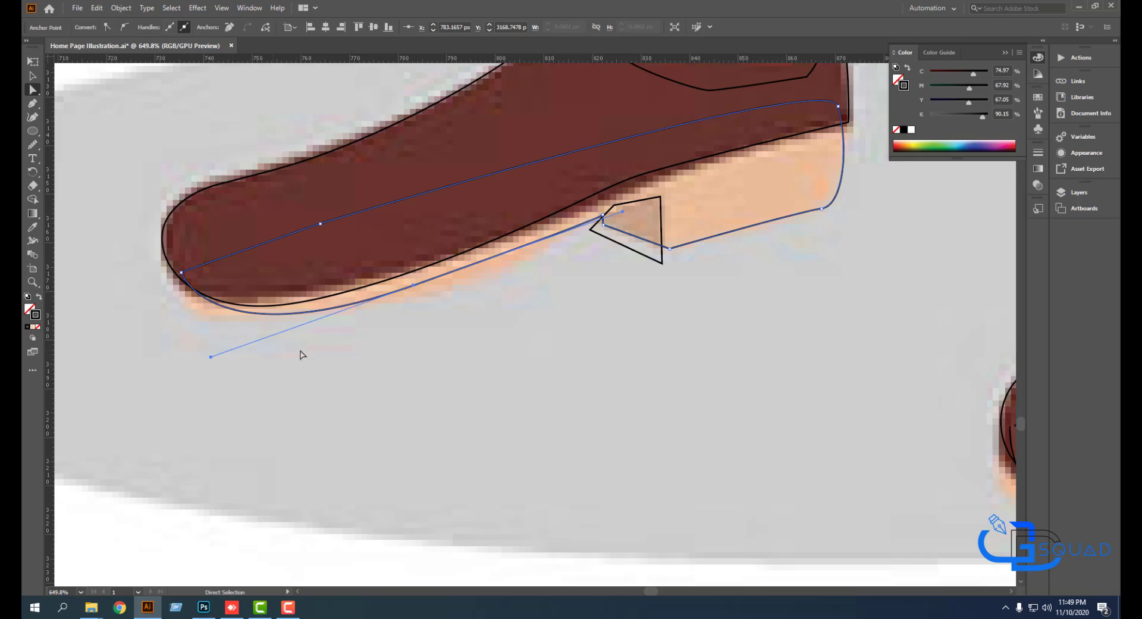
left_click(535, 289)
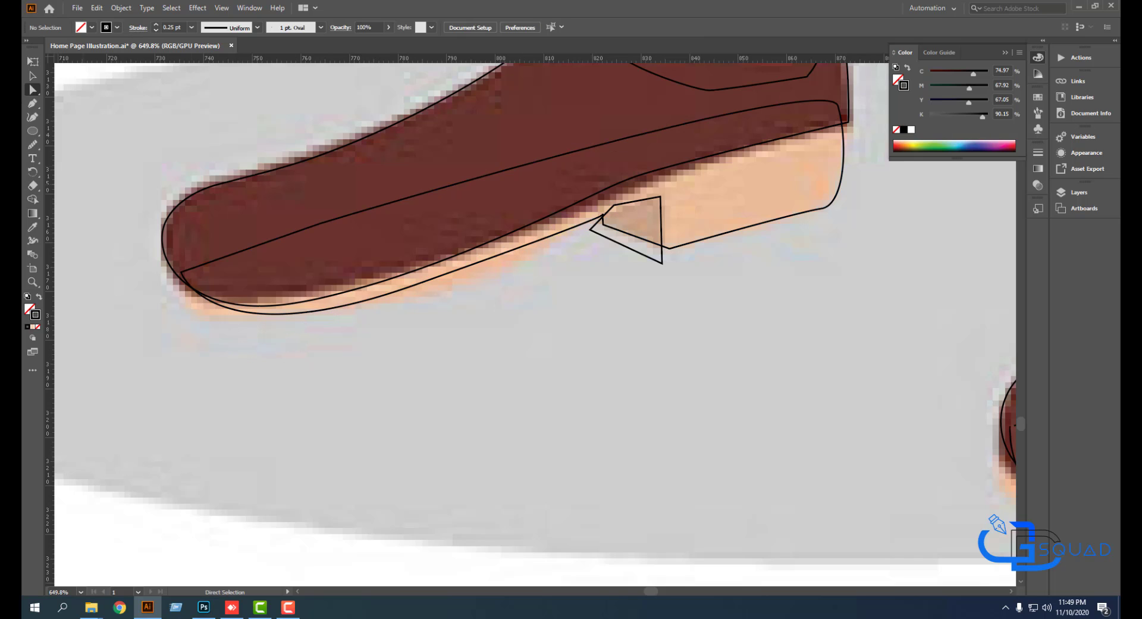
left_click(33, 76)
Step: Save the illustration document
left_click_drag(539, 343, 357, 295)
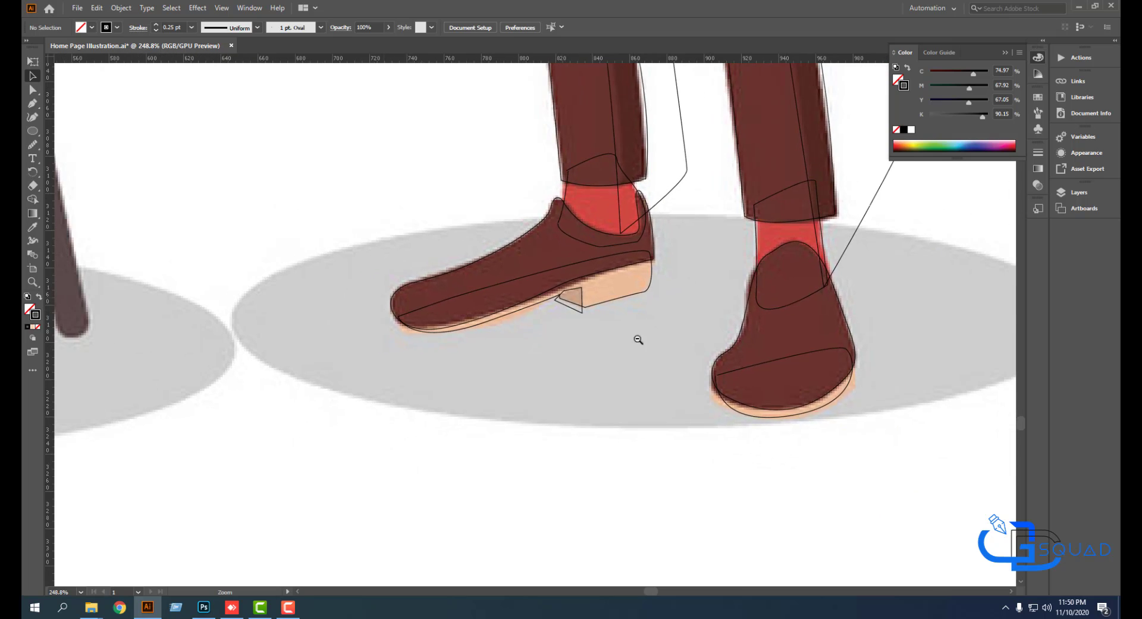
left_click_drag(673, 341, 520, 284)
left_click_drag(709, 292, 559, 294)
left_click_drag(734, 231, 725, 408)
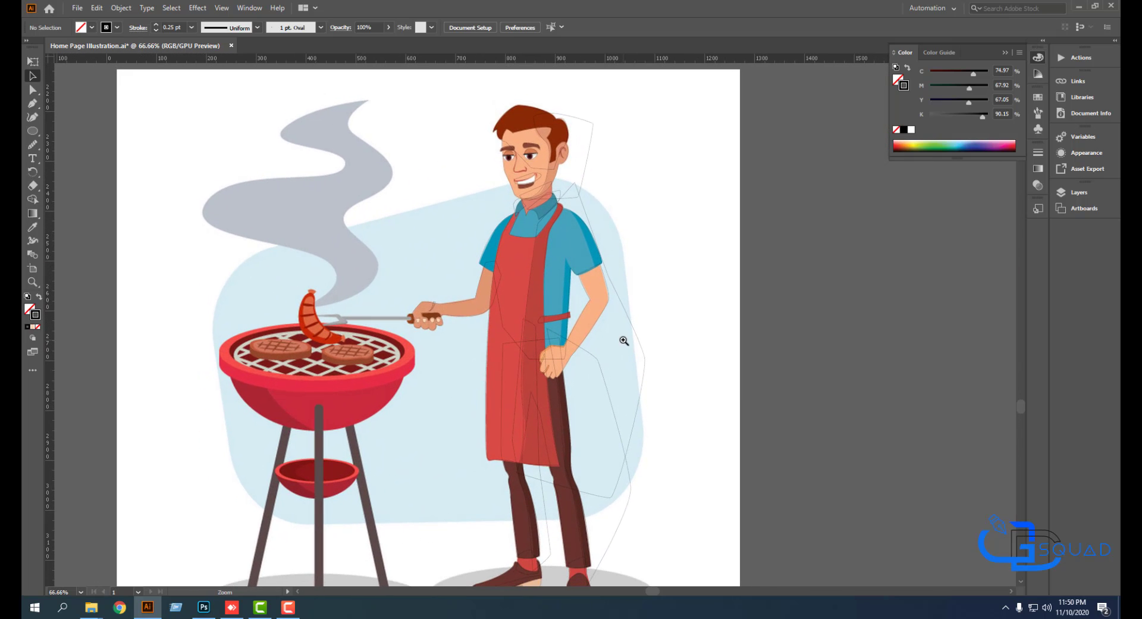
key("ctrl+s")
left_click_drag(601, 181, 496, 283)
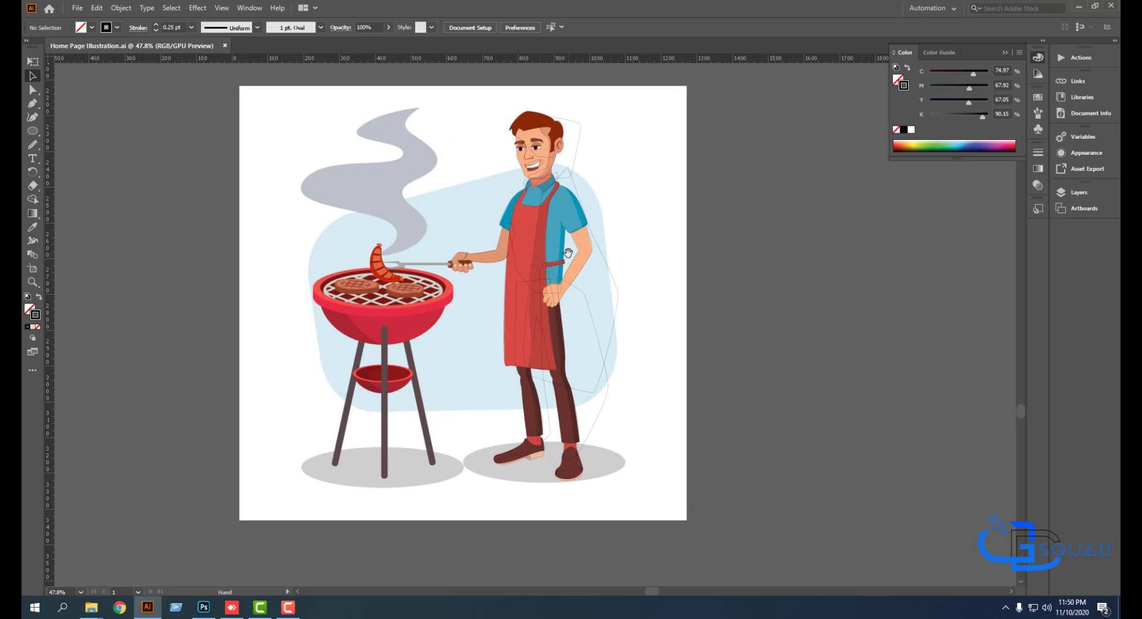
left_click_drag(569, 254, 540, 263)
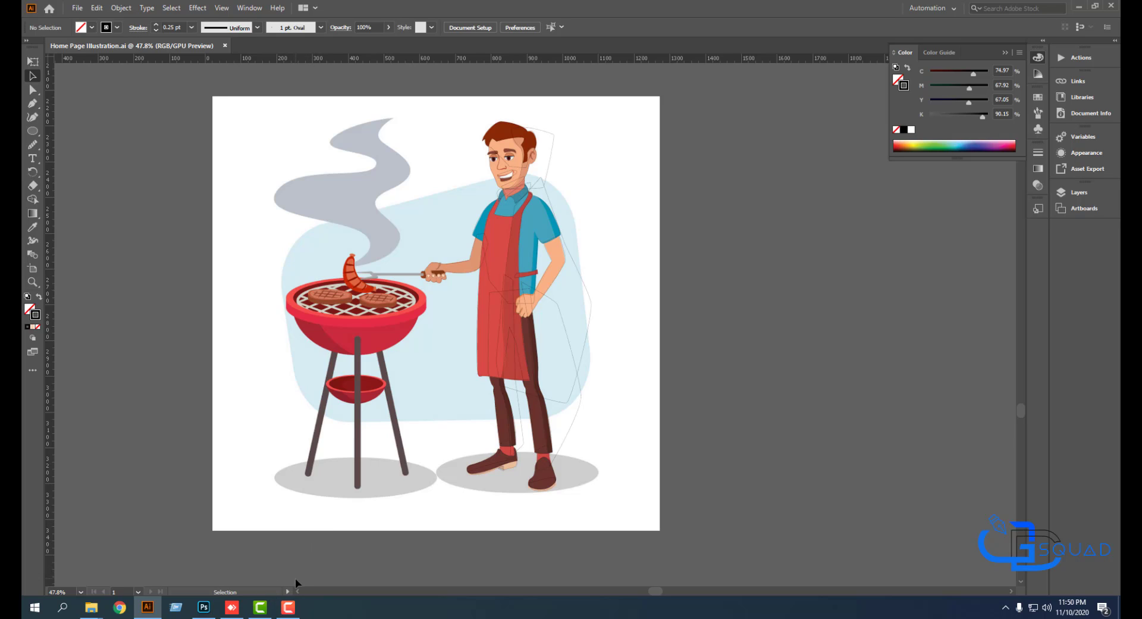
left_click(288, 607)
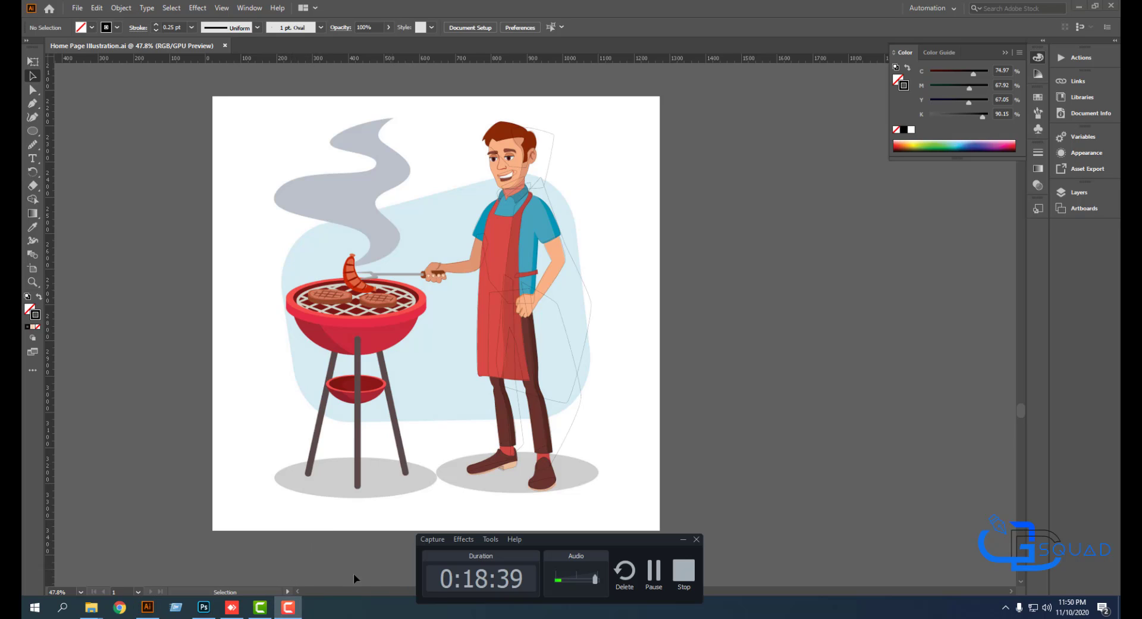
left_click(654, 572)
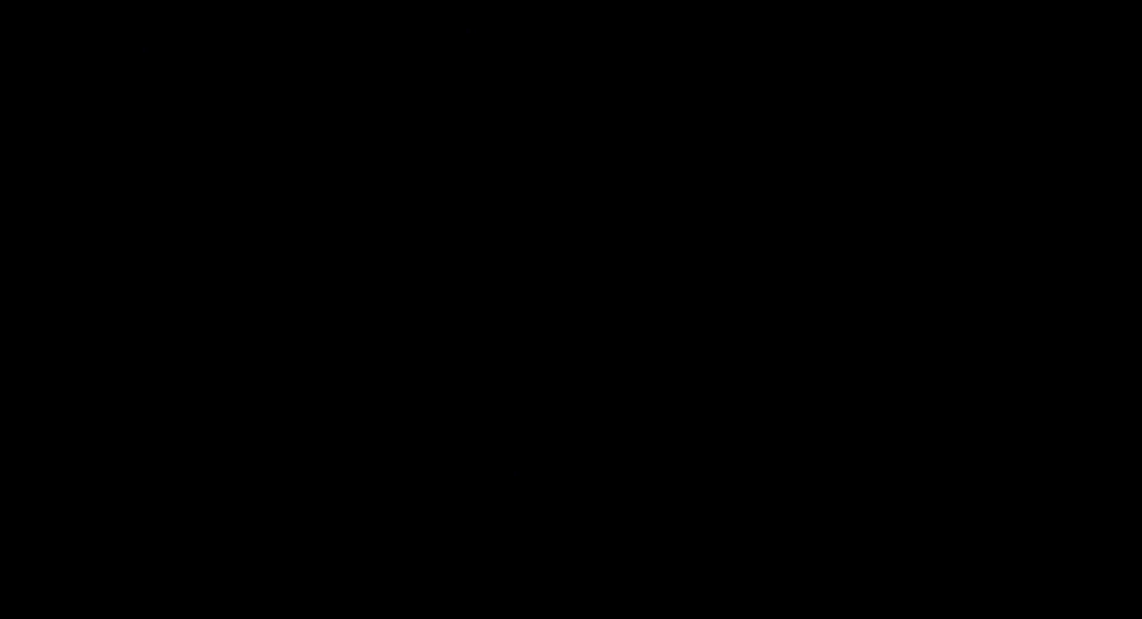